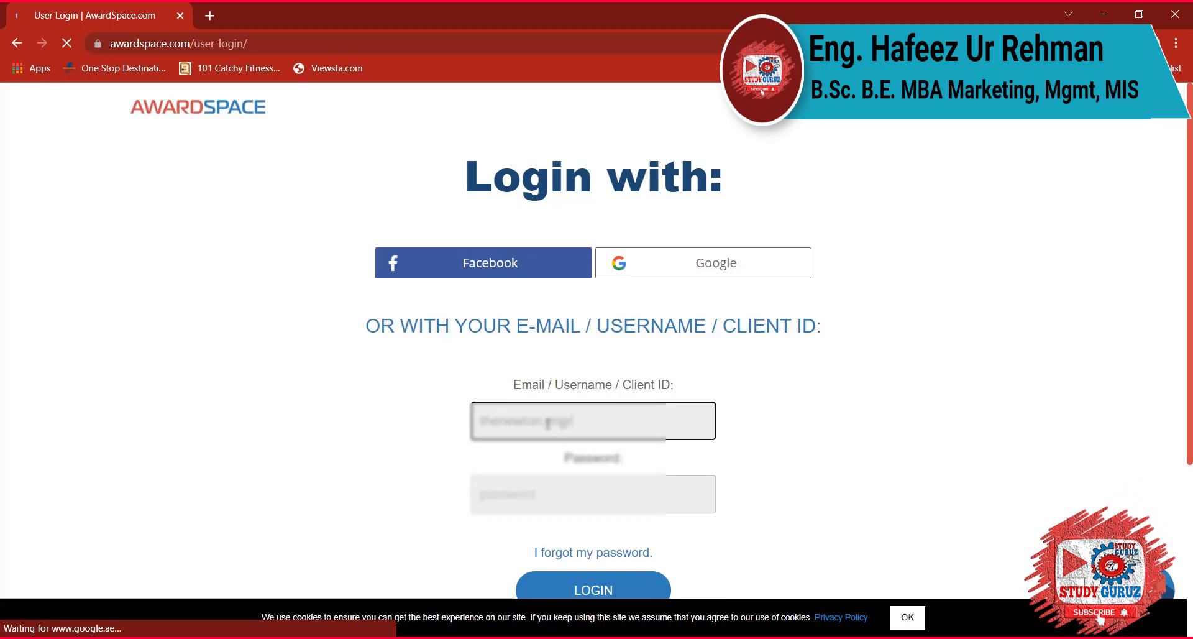
Sign in to AwardSpace with the account e-mail and password to reach Domain Manager.
{"action": "type", "text": "l.com"}
{"action": "key", "text": "Tab"}
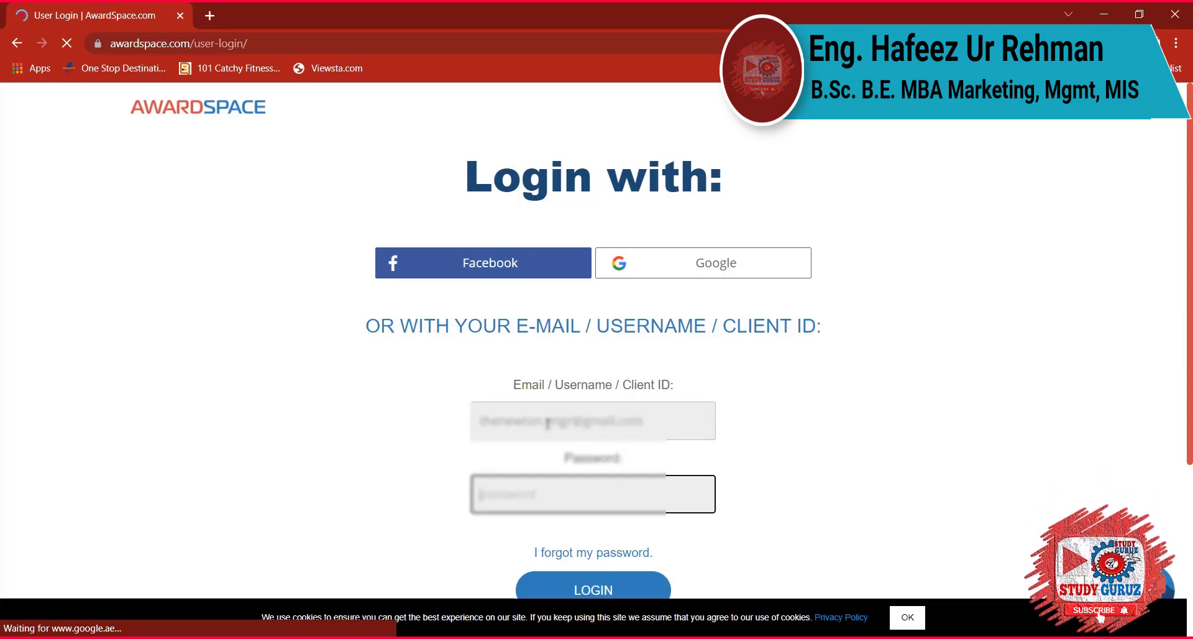
{"action": "type", "text": "•••••••••••"}
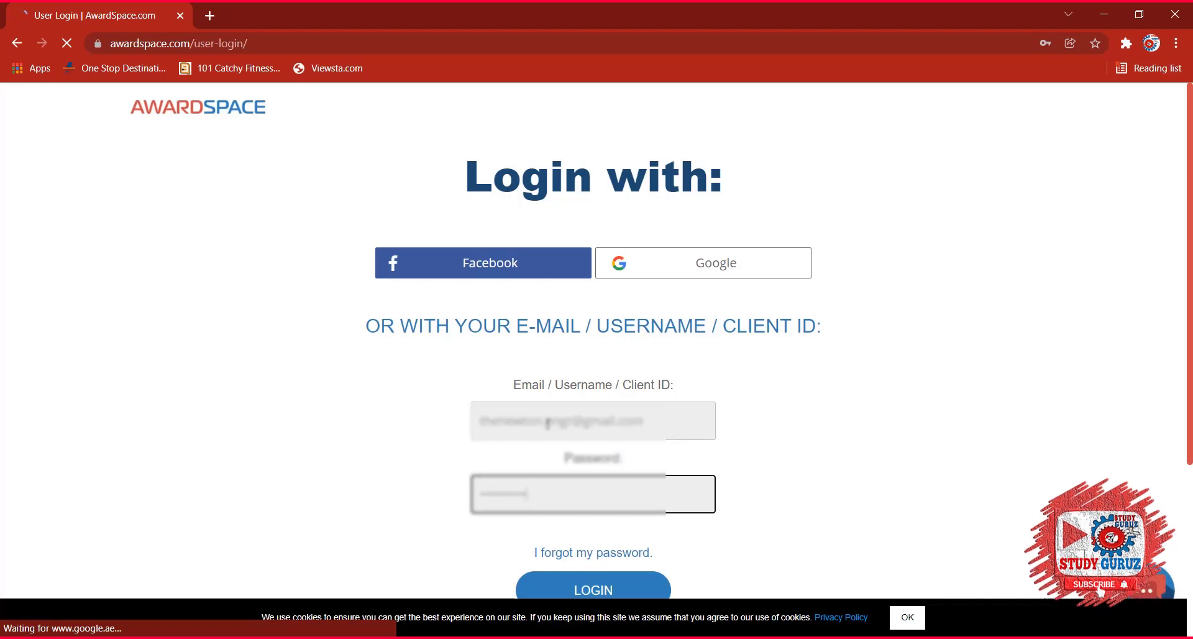
{"action": "scroll", "coordinate": [520, 375], "scroll_direction": "down", "scroll_amount": 3}
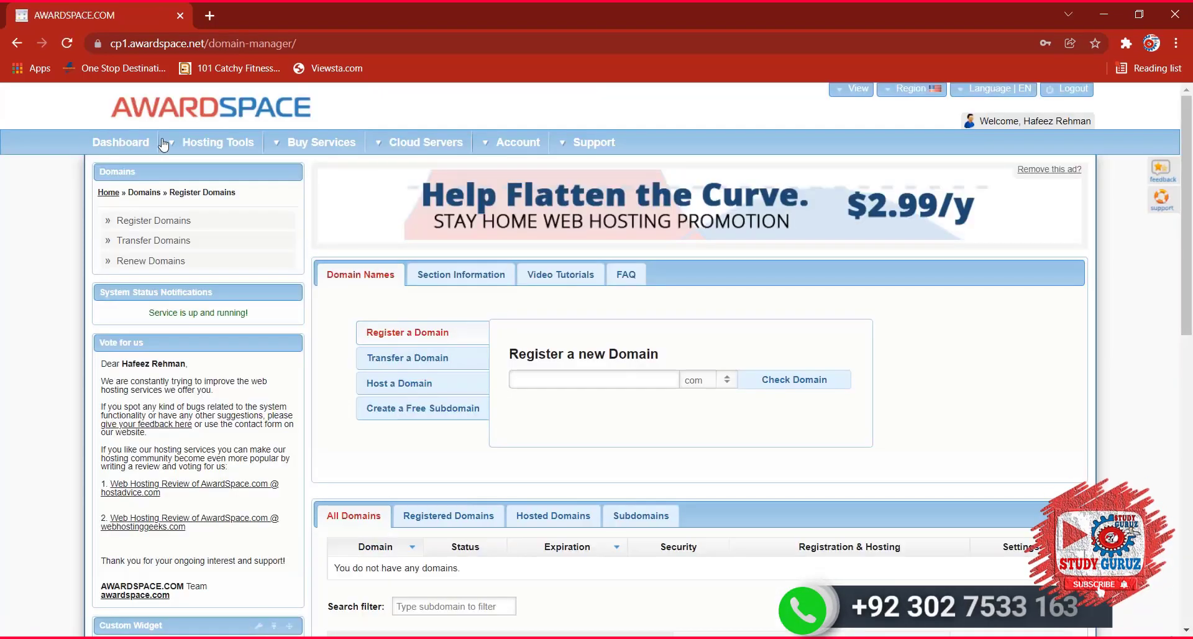
Go through Domain Manager to the File Manager showing /home/www/ and sfpexperts.atwebpages.com.
{"action": "mouse_move", "coordinate": [171, 148]}
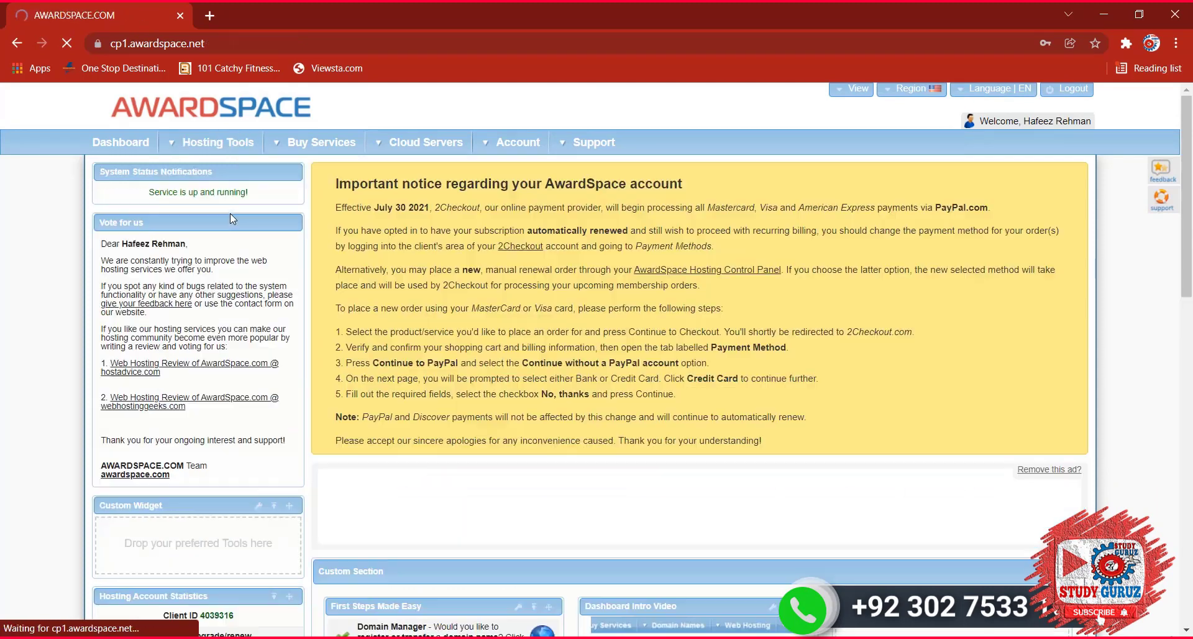
{"action": "left_click", "coordinate": [224, 218]}
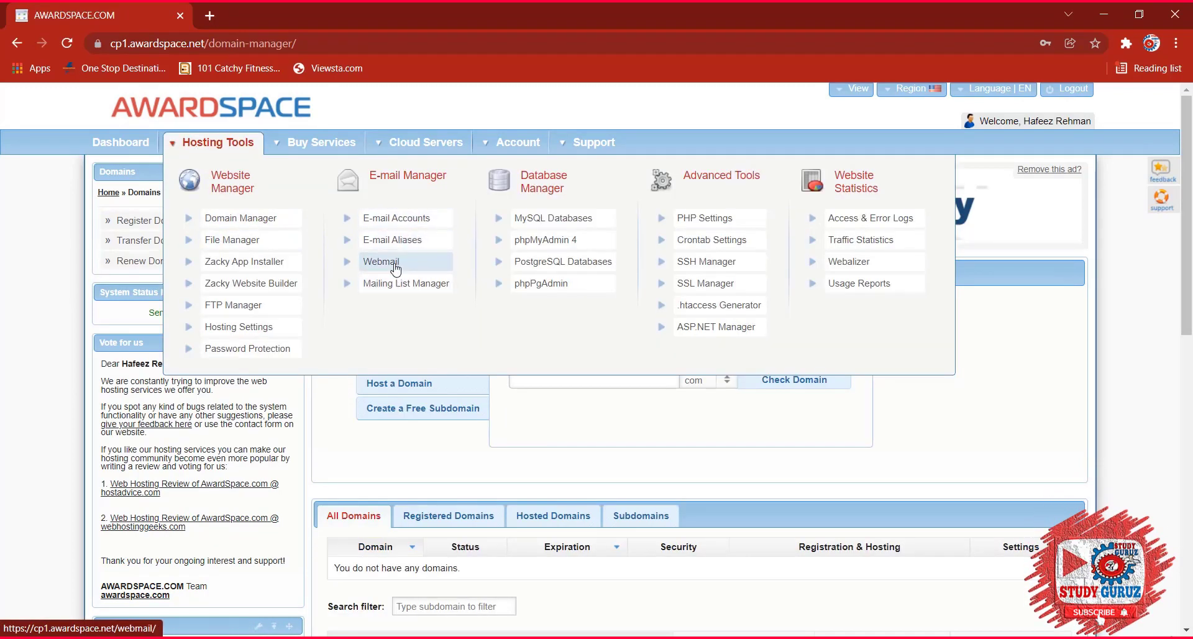
{"action": "left_click", "coordinate": [249, 242]}
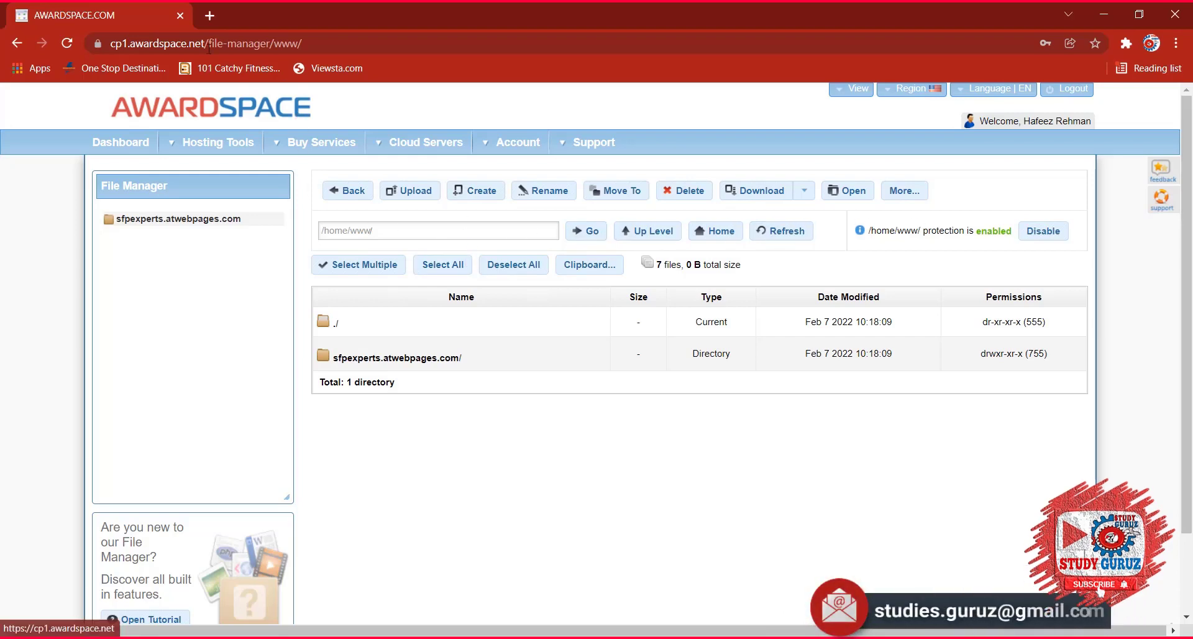
Select everything in www and attempt to delete the sfpexperts.atwebpages.com folder.
{"action": "left_click", "coordinate": [679, 191]}
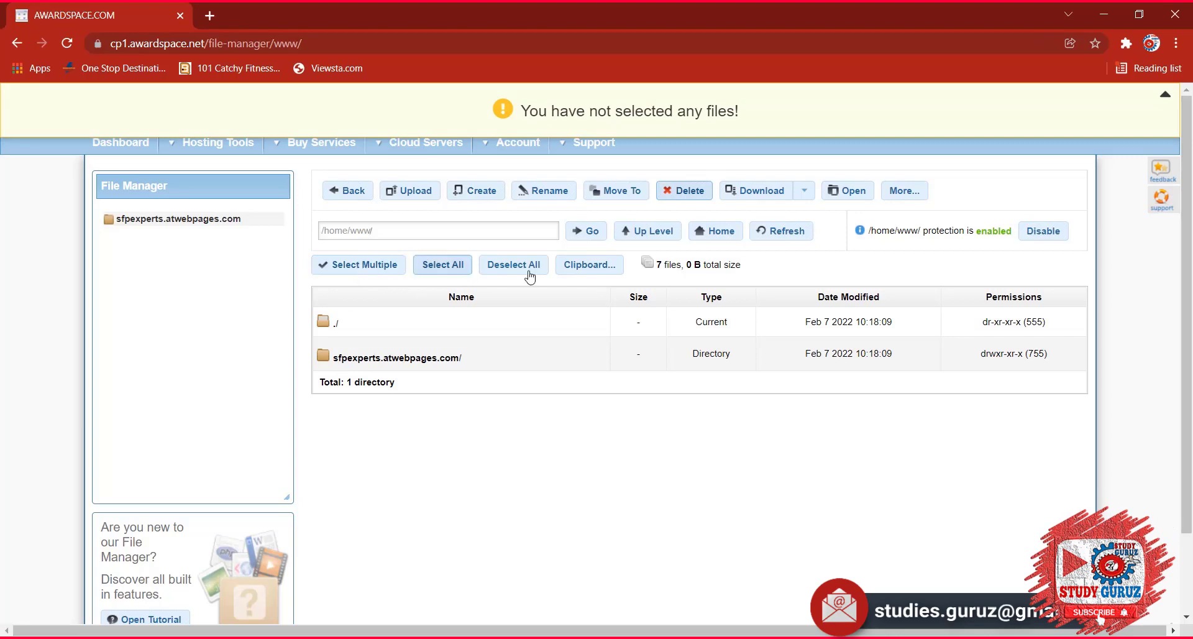
{"action": "left_click", "coordinate": [443, 264]}
{"action": "left_click", "coordinate": [687, 191]}
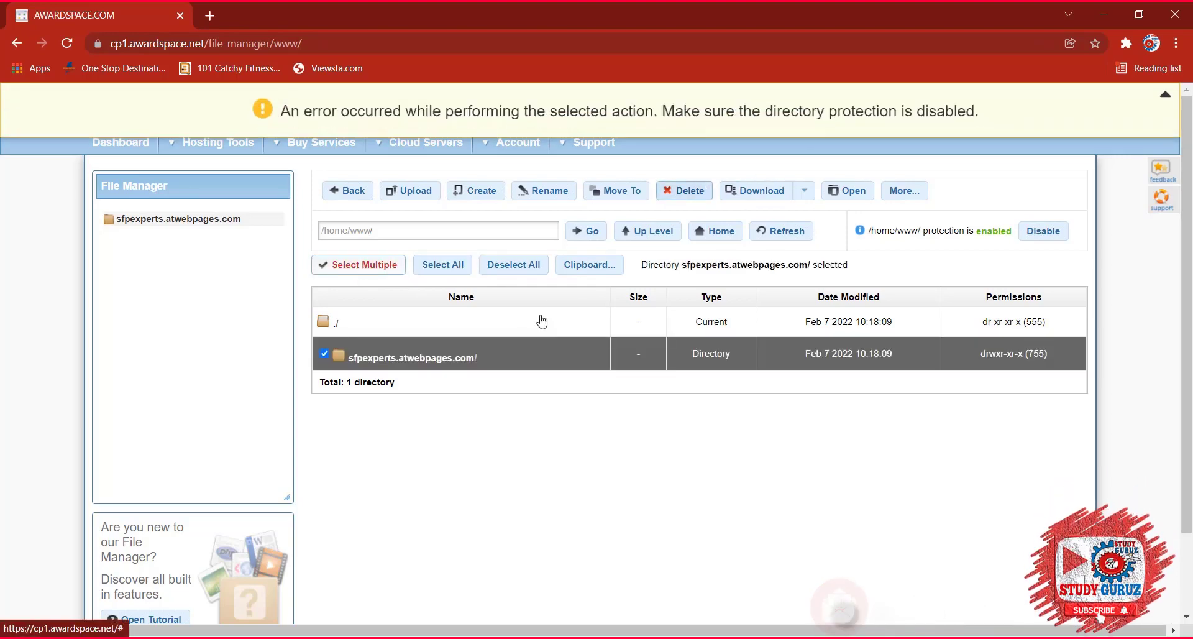
{"action": "left_click", "coordinate": [679, 191]}
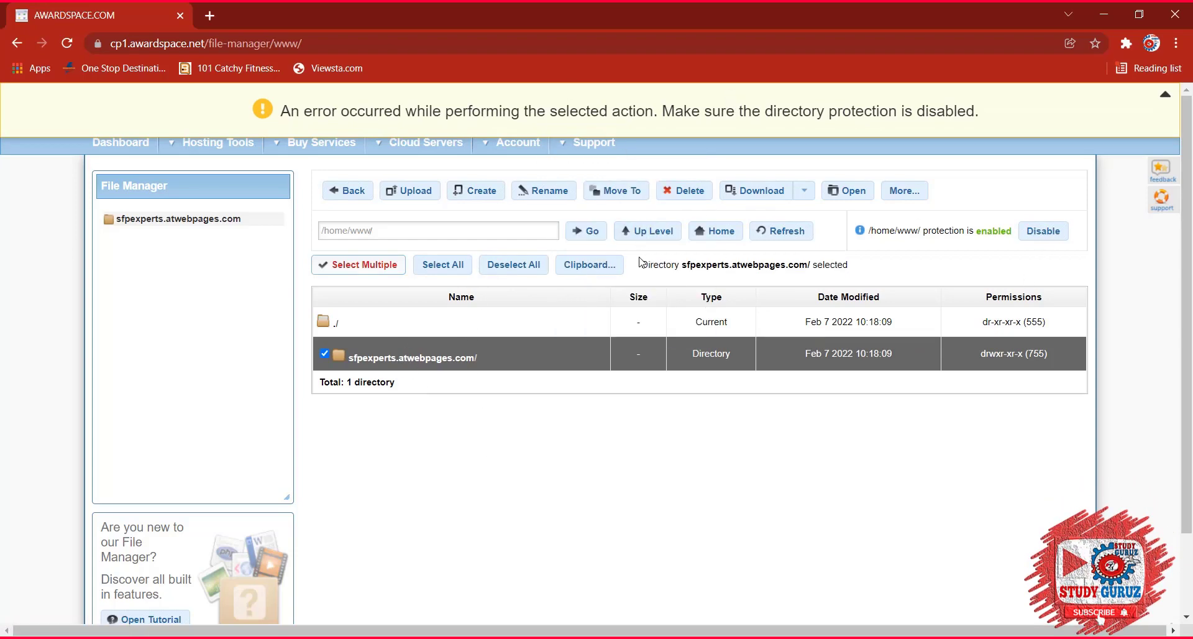
Inspect the sfpexperts.atwebpages.com subdomain options in Domain Manager, then load awardspace.com.
{"action": "mouse_move", "coordinate": [217, 143]}
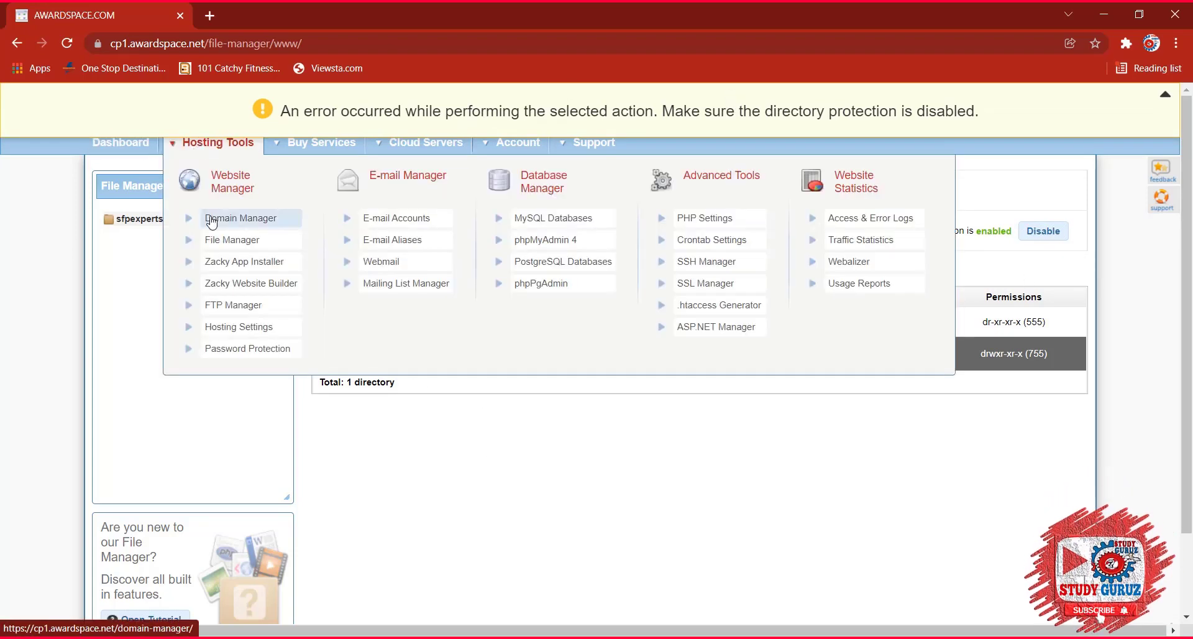
{"action": "left_click", "coordinate": [203, 249]}
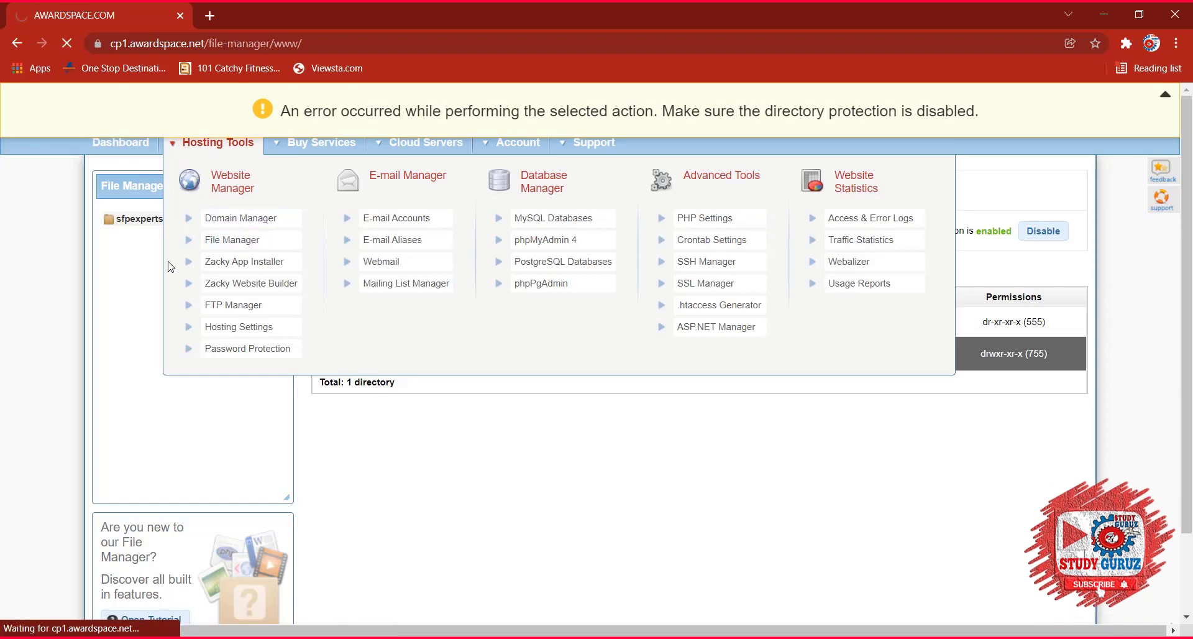
{"action": "scroll", "coordinate": [479, 354], "scroll_direction": "down", "scroll_amount": 4}
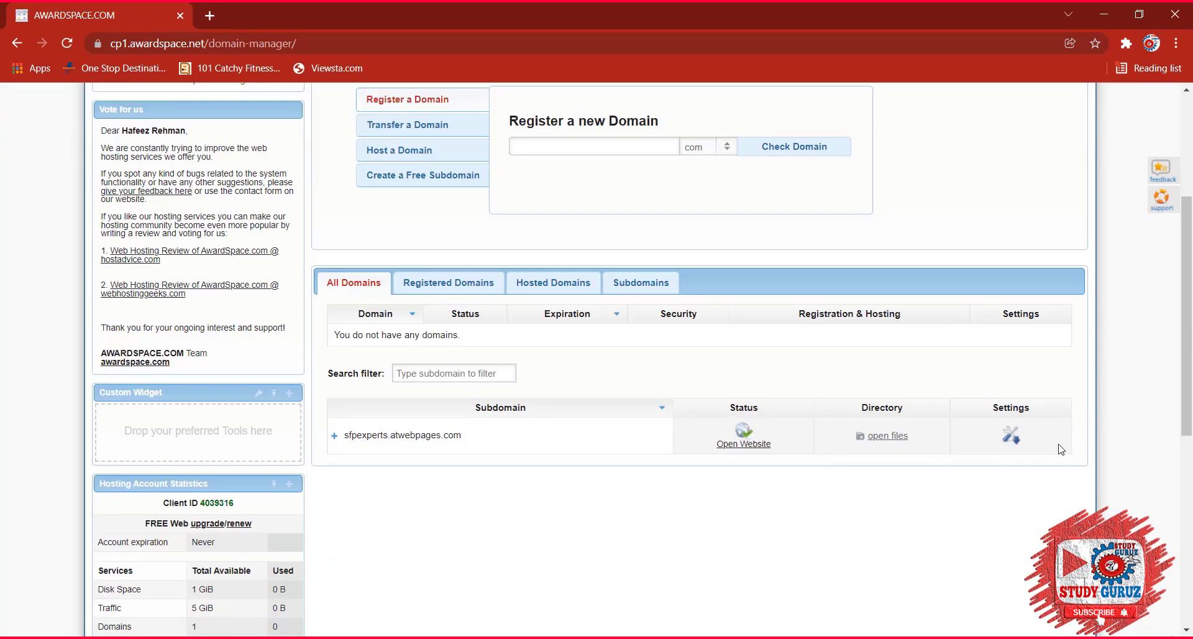
{"action": "left_click", "coordinate": [1010, 436]}
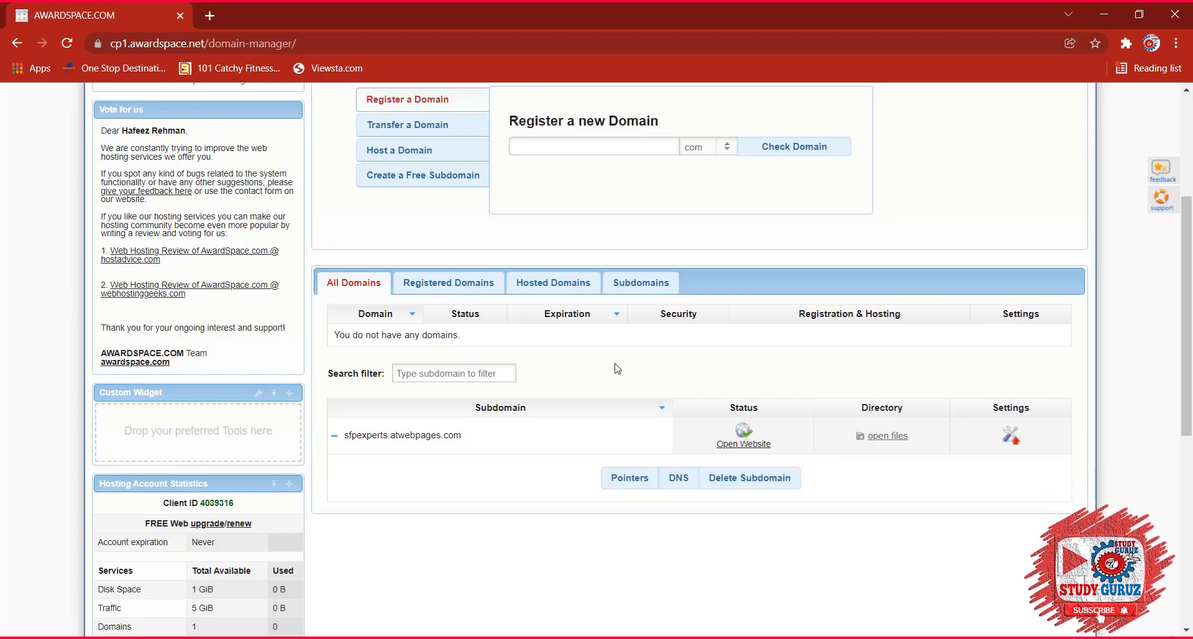
{"action": "left_click", "coordinate": [1009, 435]}
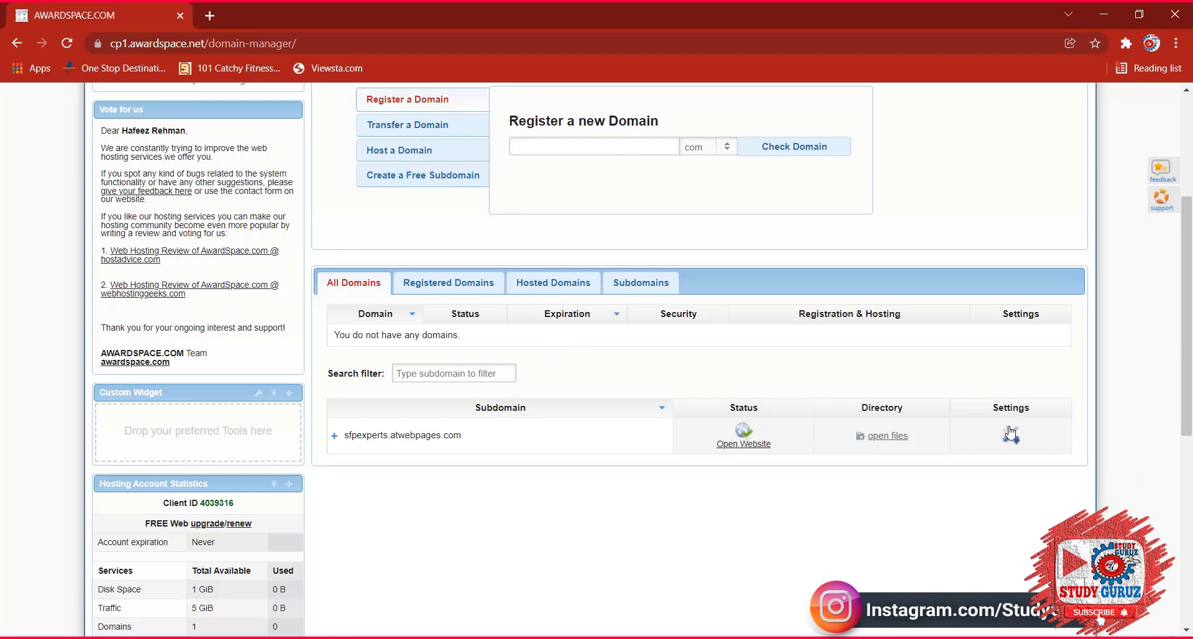
{"action": "left_click", "coordinate": [432, 442]}
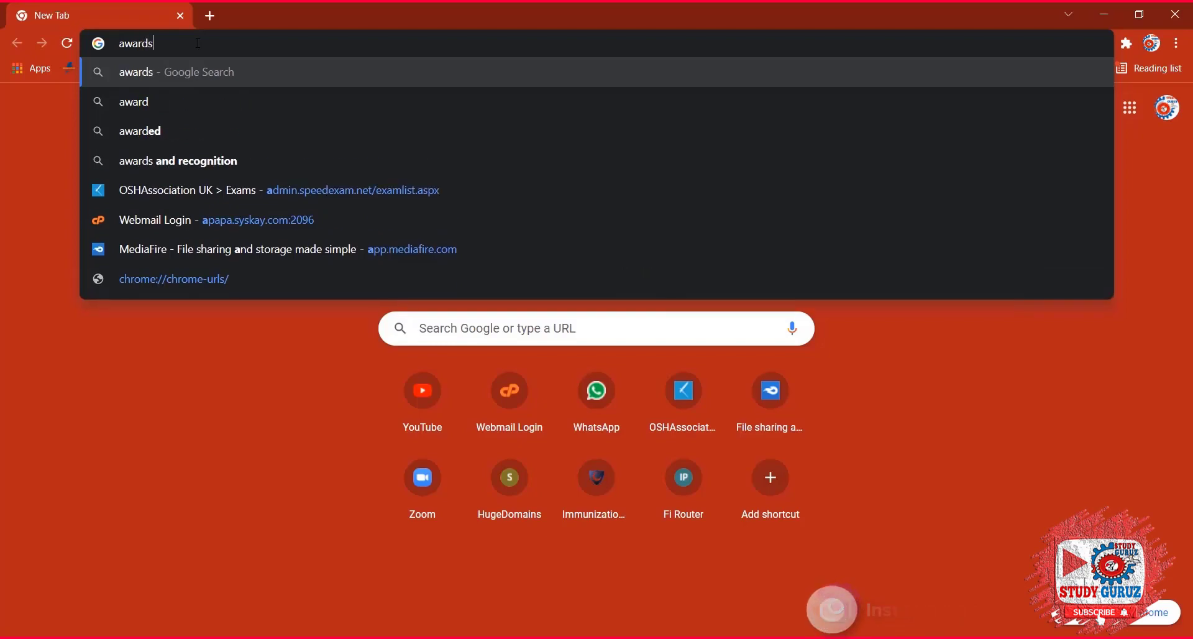
{"action": "type", "text": "pace.com"}
{"action": "key", "text": "Return"}
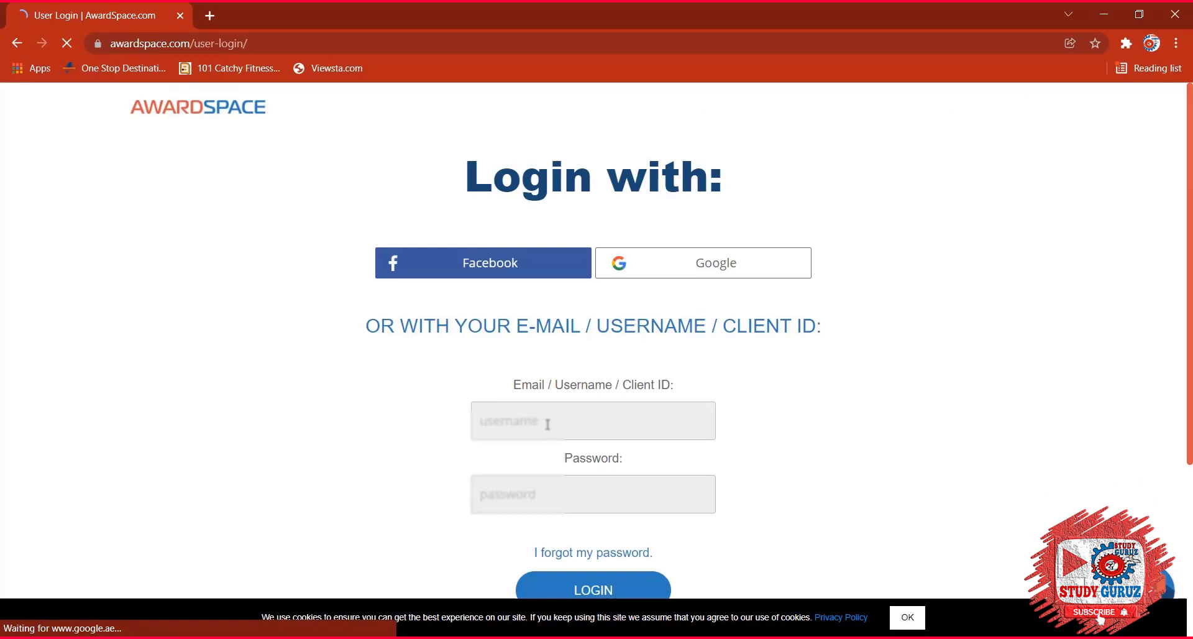
Log back into AwardSpace with the account e-mail and password, dismissing the cookie notice.
{"action": "left_click", "coordinate": [548, 423]}
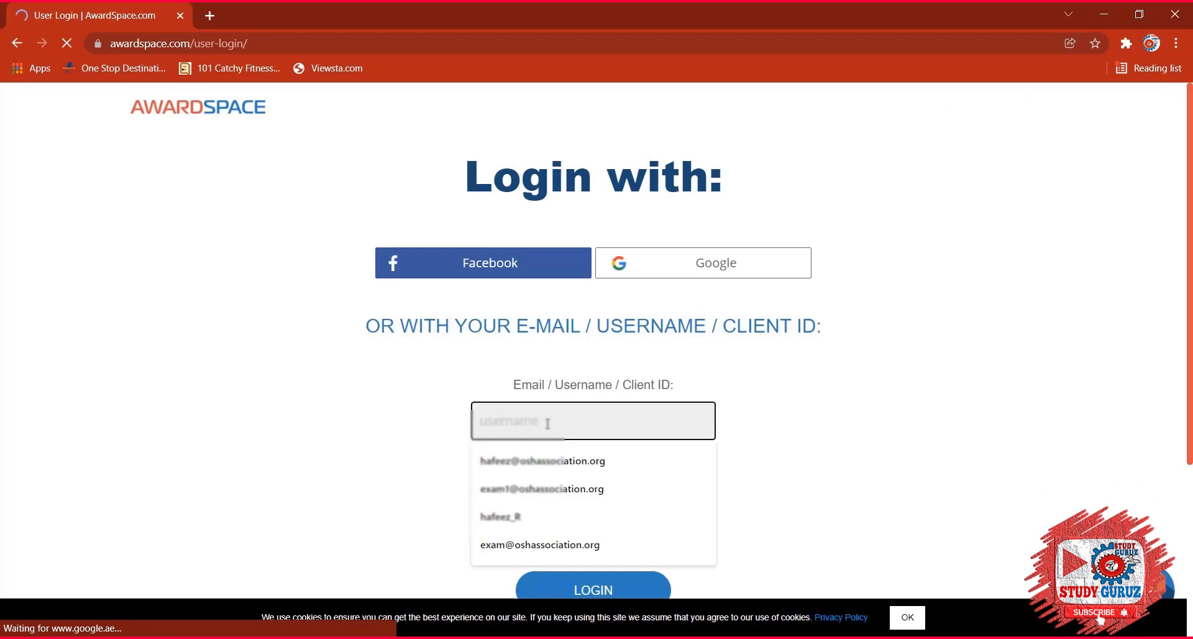
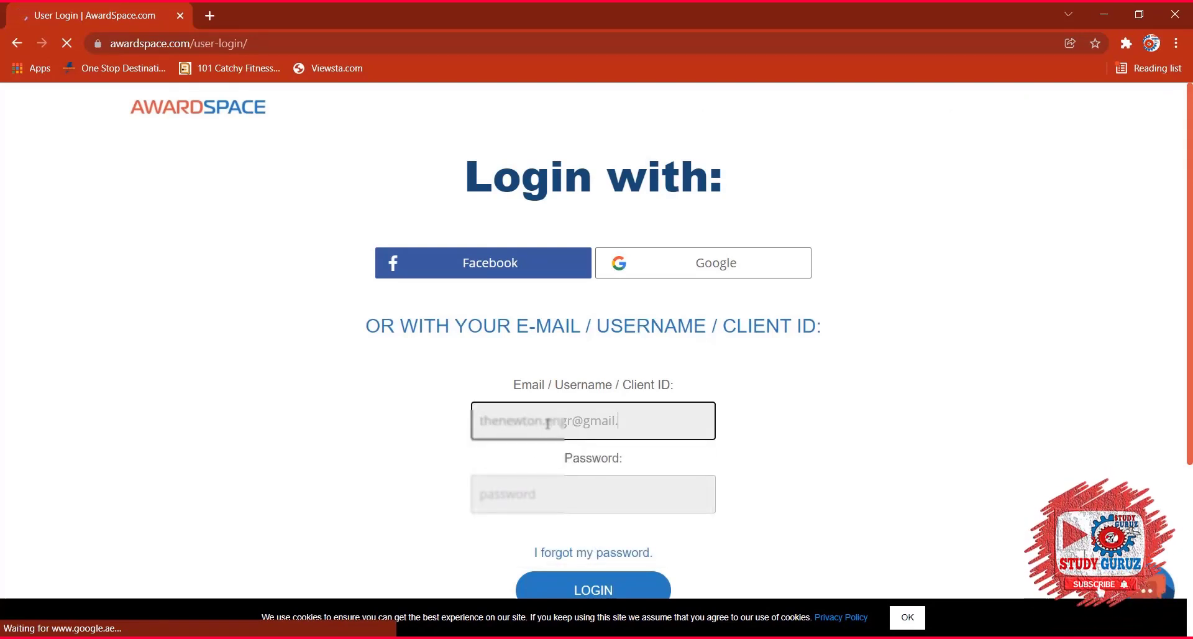
{"action": "key", "text": "Tab"}
{"action": "type", "text": "a"}
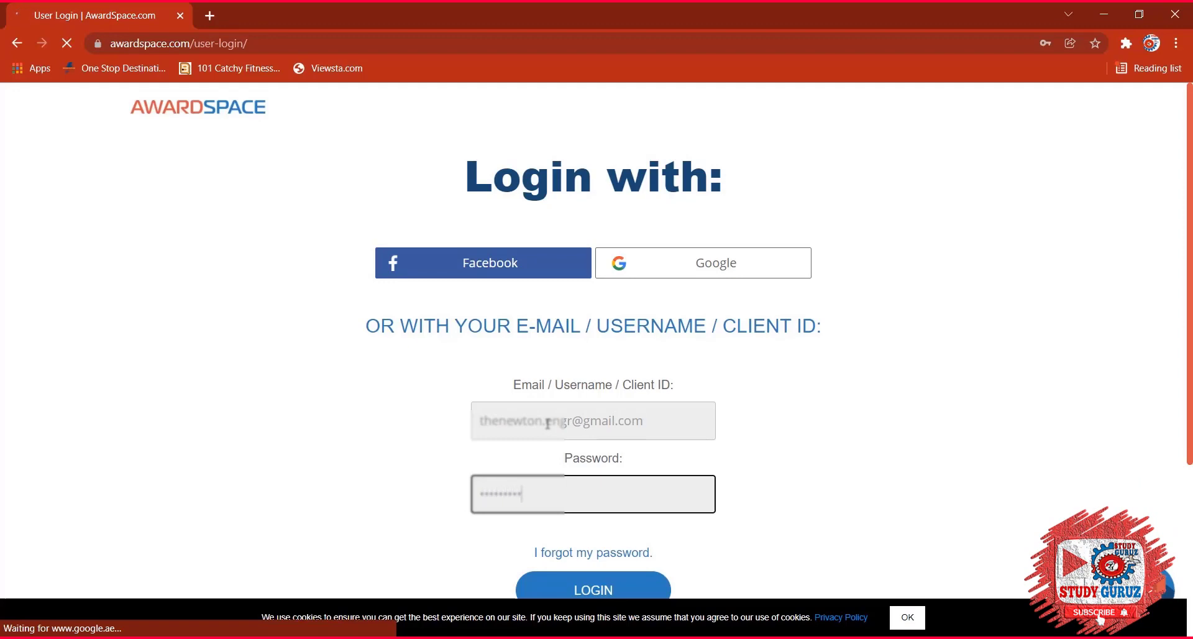
{"action": "type", "text": "a"}
{"action": "key", "text": "BackSpace"}
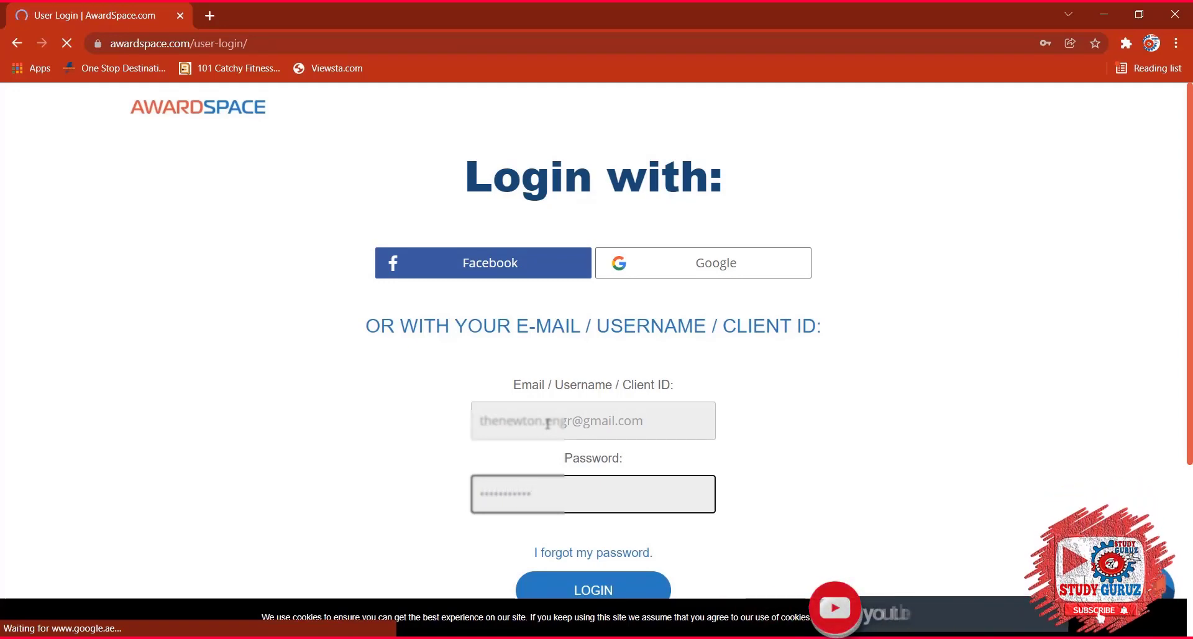
{"action": "scroll", "coordinate": [511, 424], "scroll_direction": "down", "scroll_amount": 2}
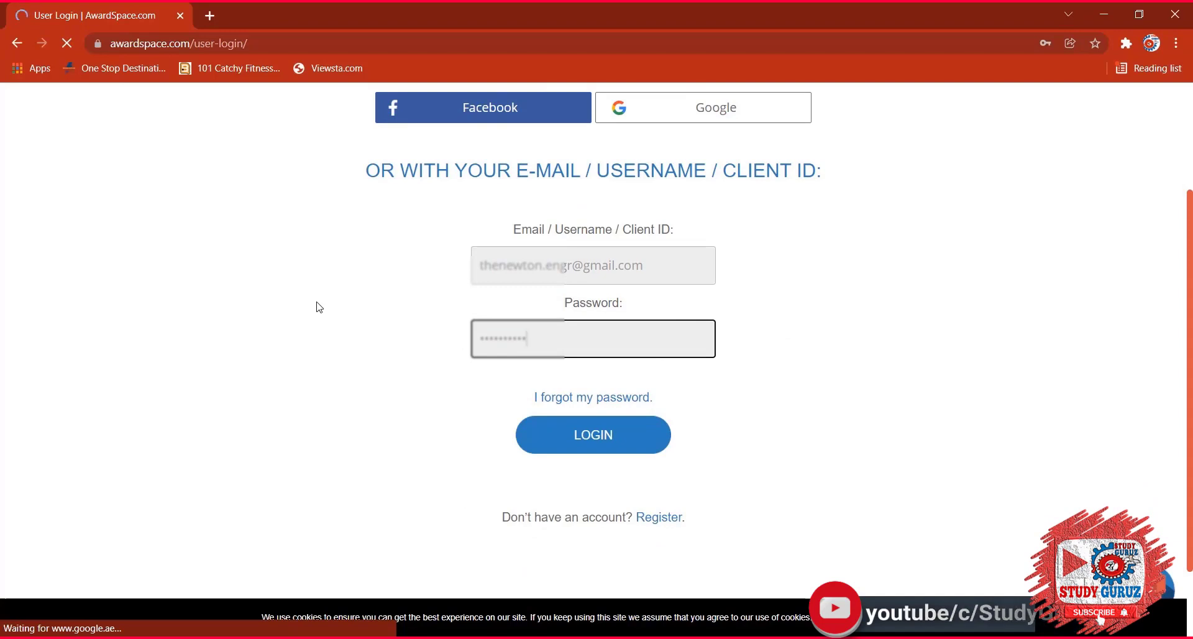
{"action": "left_click", "coordinate": [836, 609]}
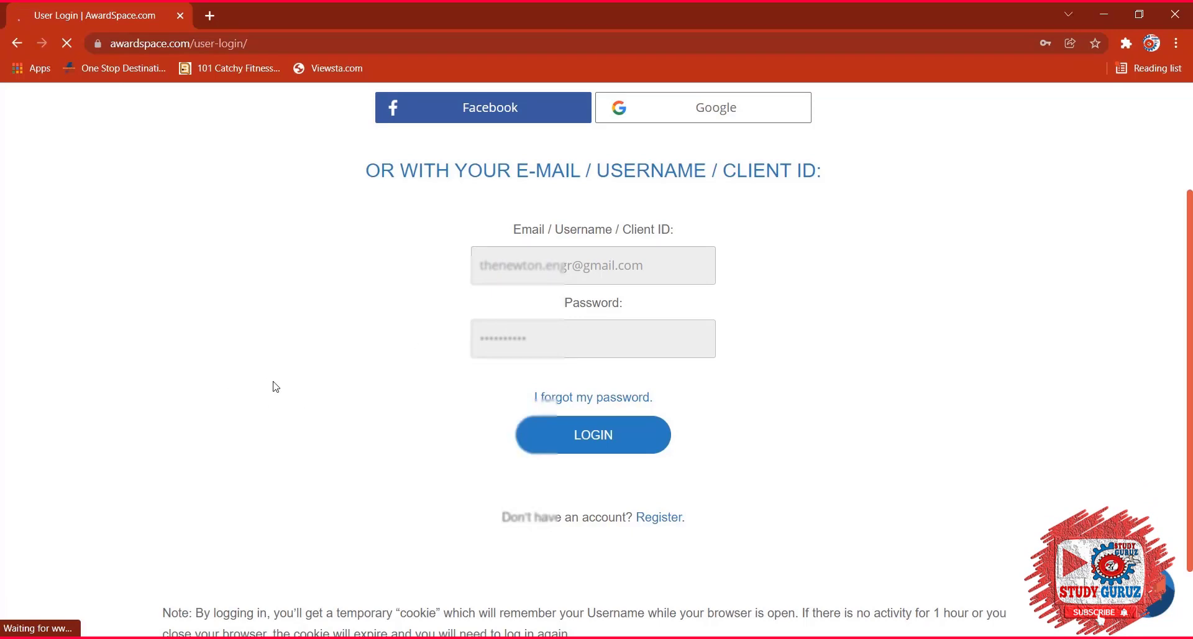
{"action": "scroll", "coordinate": [698, 221], "scroll_direction": "up", "scroll_amount": 3}
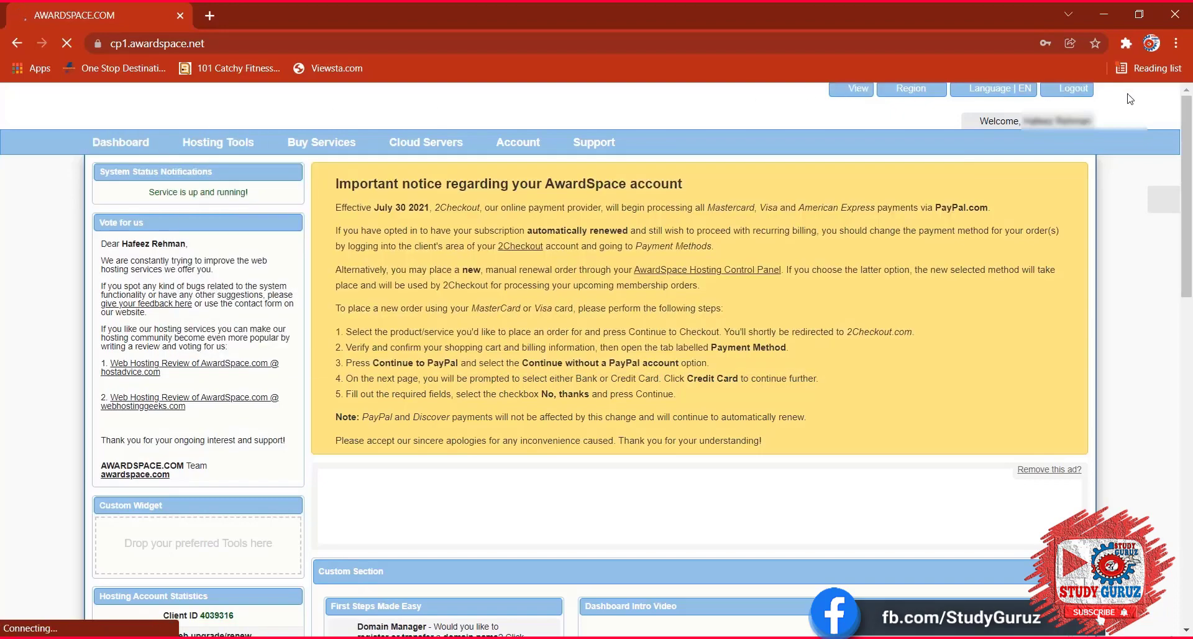
From the control panel dashboard, open File Manager at /home/www/ again.
{"action": "scroll", "coordinate": [621, 311], "scroll_direction": "down", "scroll_amount": 3}
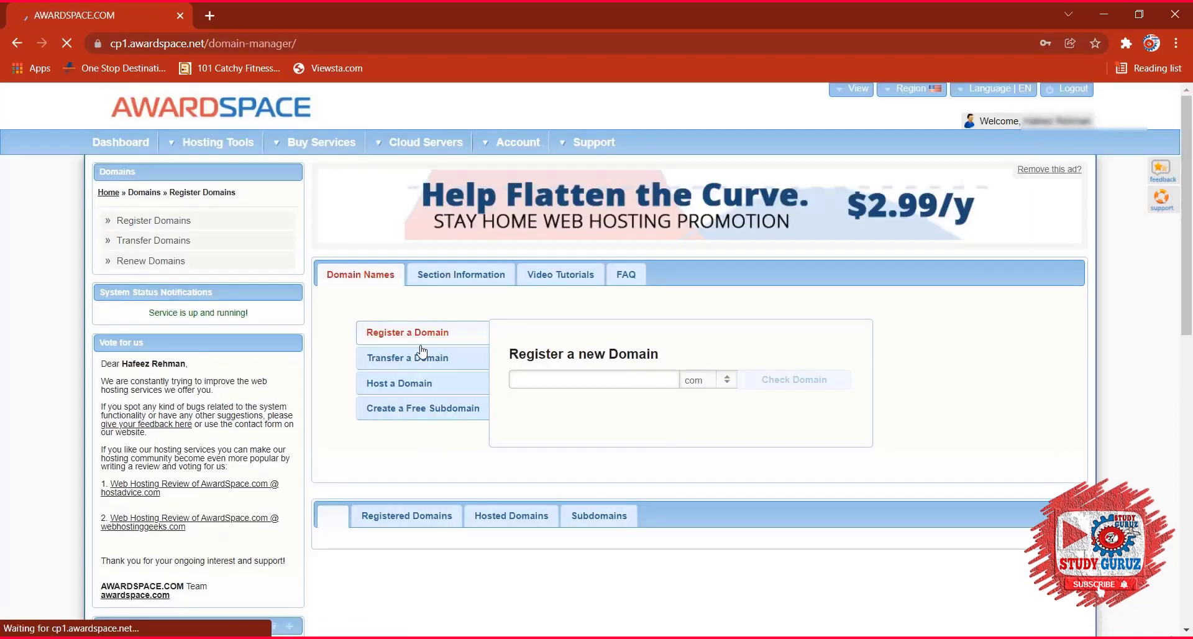
{"action": "left_click", "coordinate": [134, 142]}
{"action": "mouse_move", "coordinate": [248, 171]}
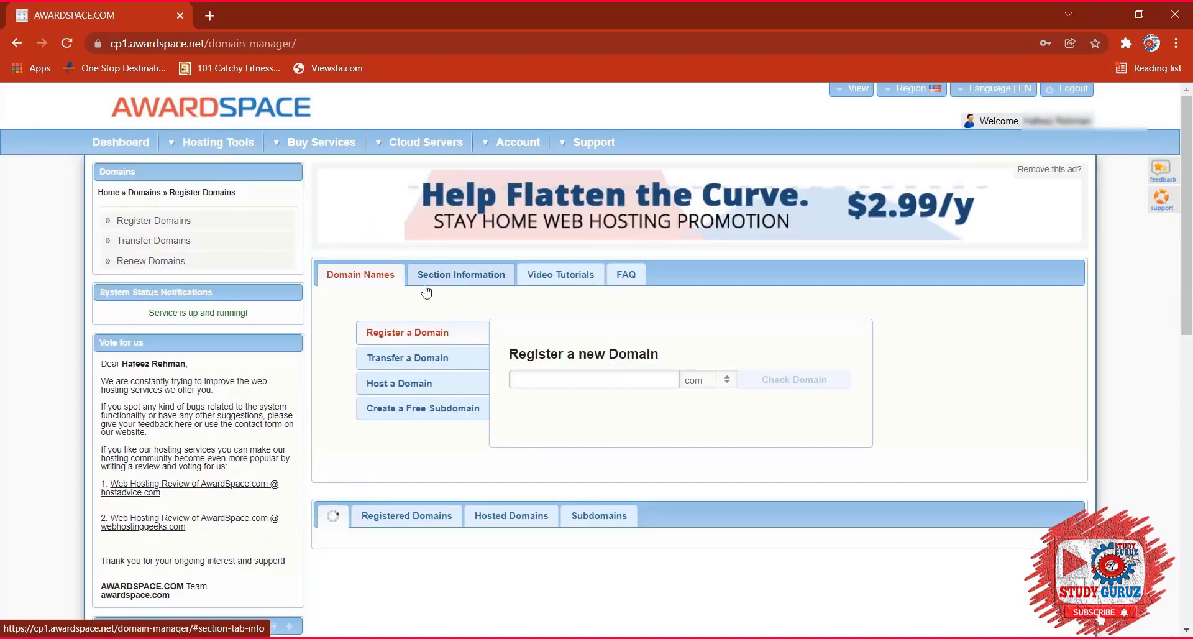
{"action": "mouse_move", "coordinate": [214, 143]}
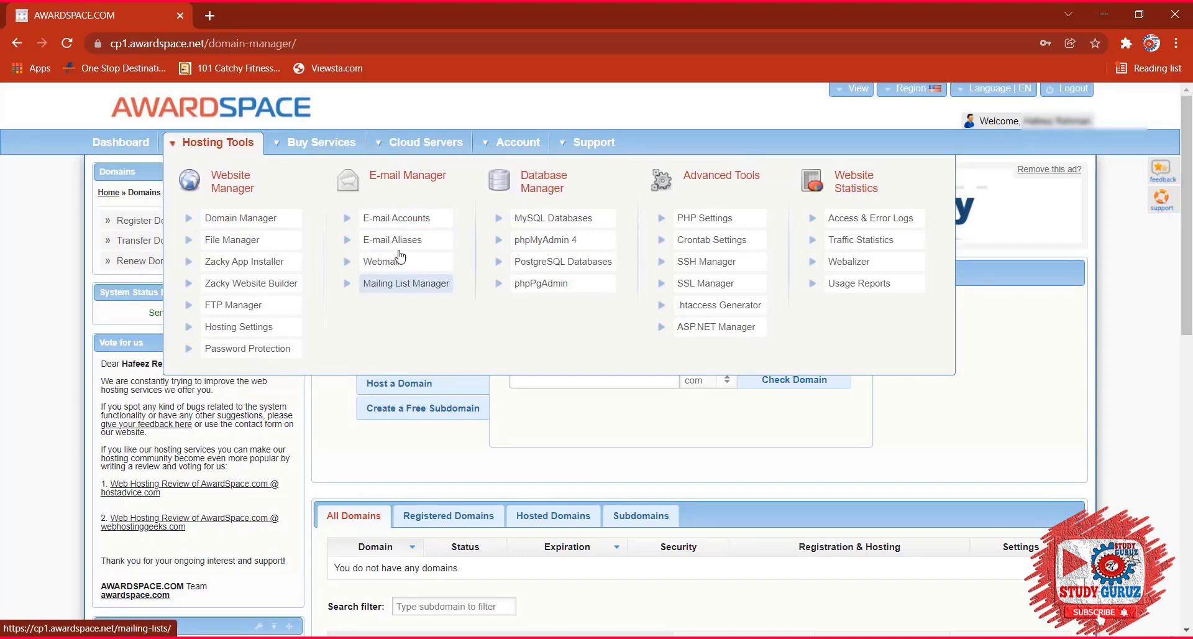
{"action": "left_click", "coordinate": [249, 241]}
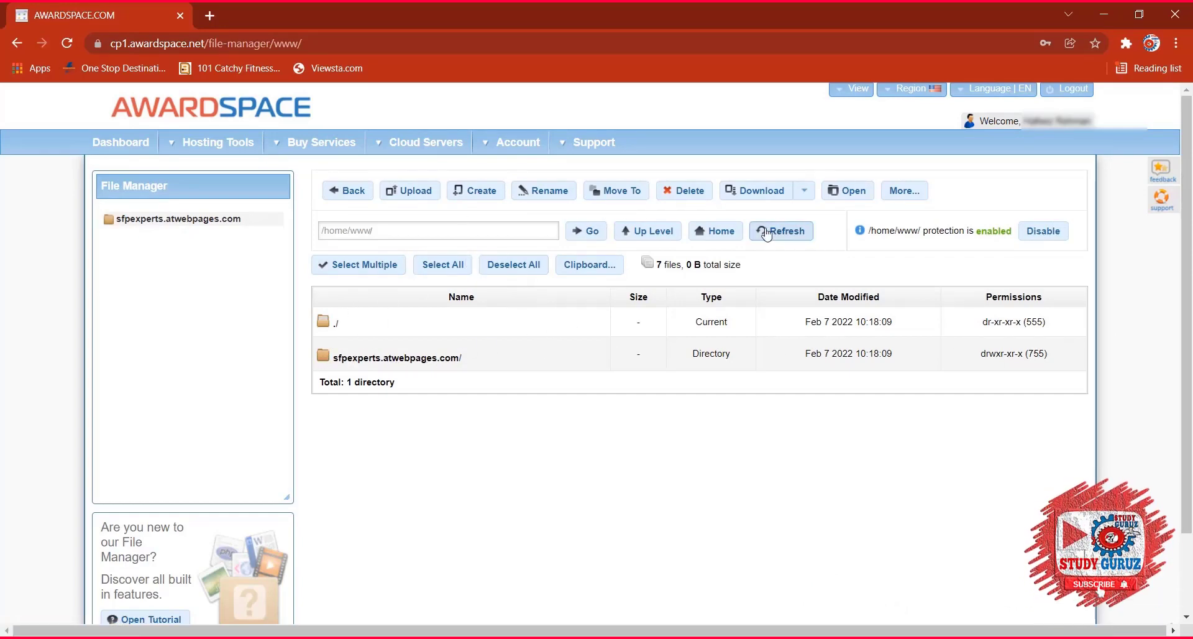
Select sfpexperts.atwebpages.com and retry deleting it, then go to Domain Manager after the protection error.
{"action": "left_click", "coordinate": [679, 191]}
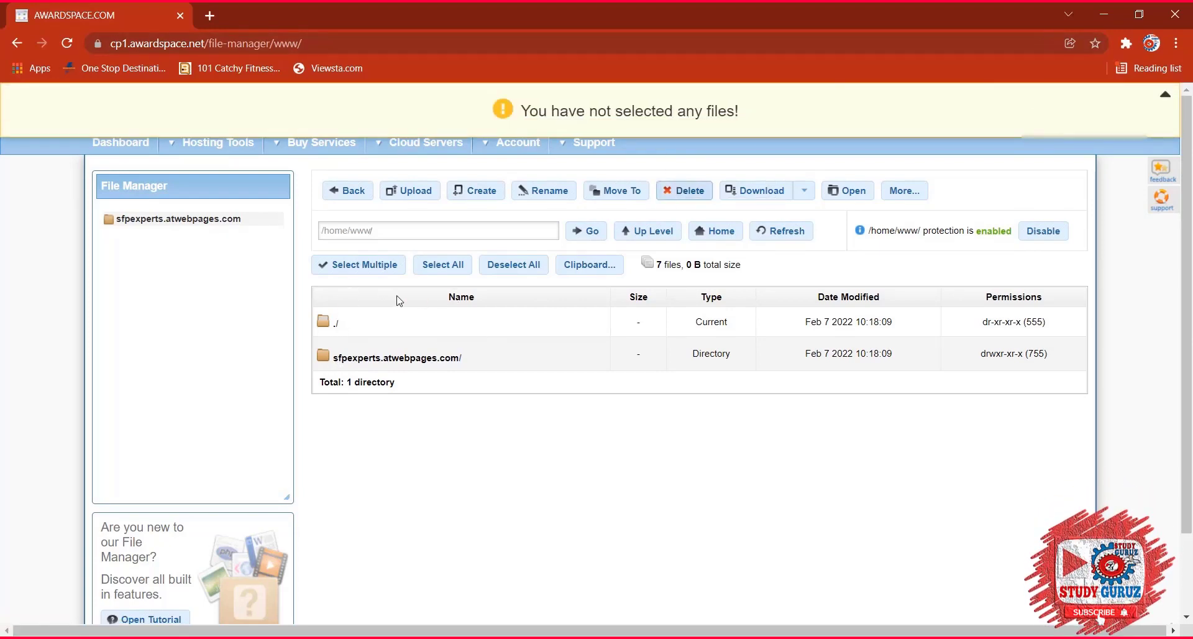
{"action": "left_click", "coordinate": [516, 355]}
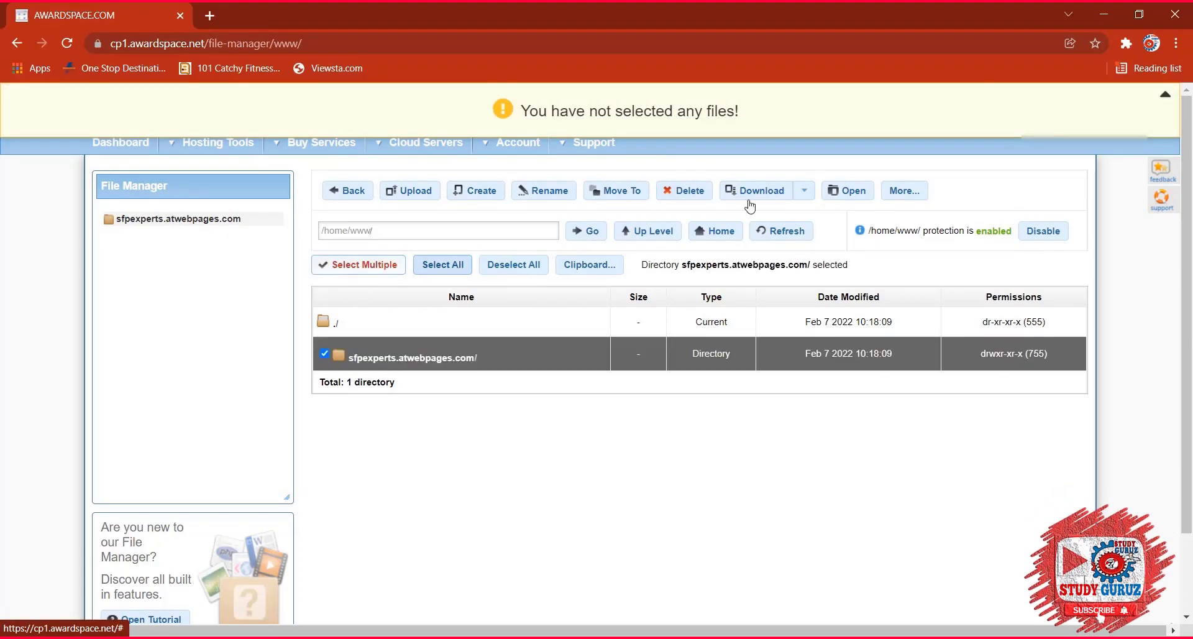
{"action": "left_click", "coordinate": [683, 190]}
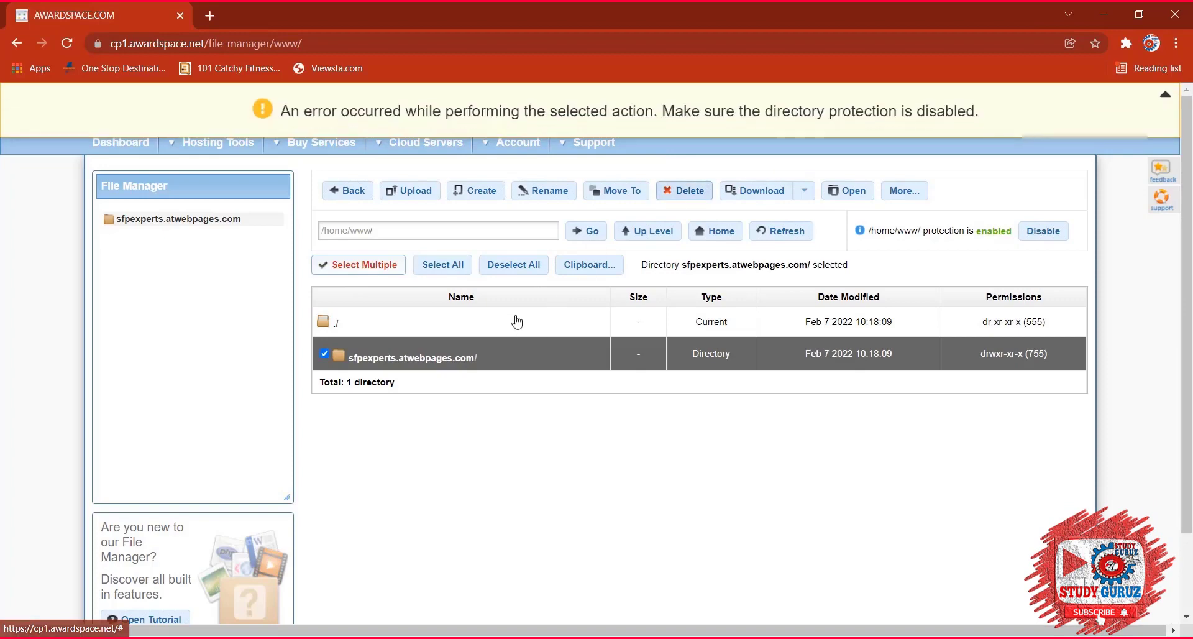
{"action": "left_click", "coordinate": [679, 191]}
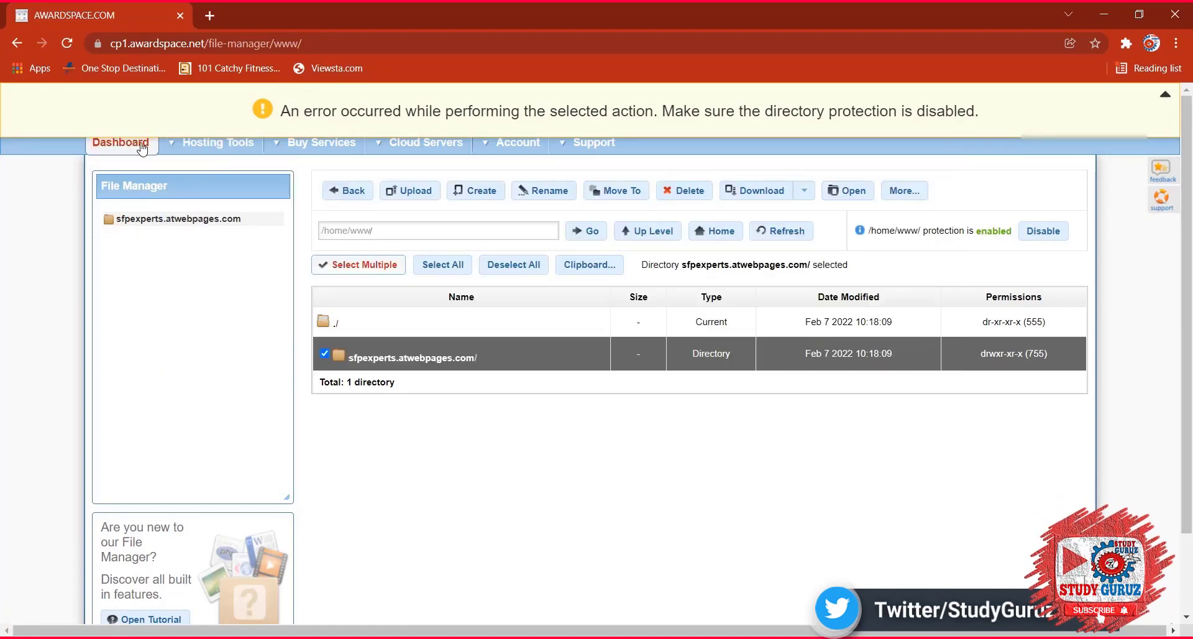
{"action": "left_click", "coordinate": [198, 144]}
{"action": "left_click", "coordinate": [230, 218]}
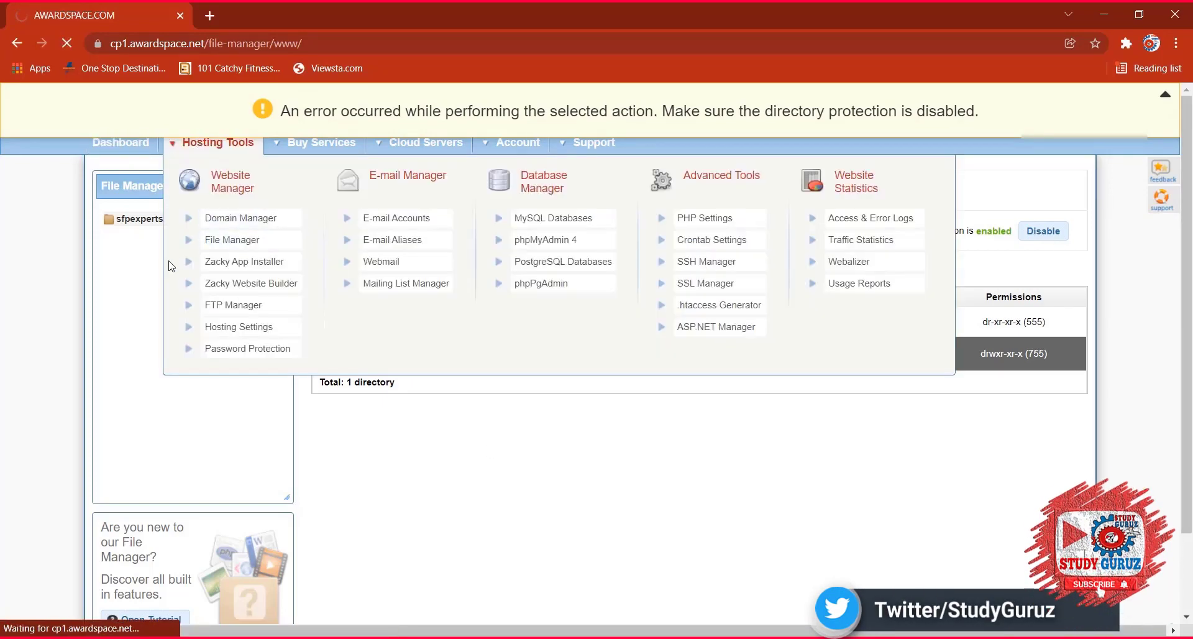
{"action": "scroll", "coordinate": [622, 373], "scroll_direction": "down", "scroll_amount": 4}
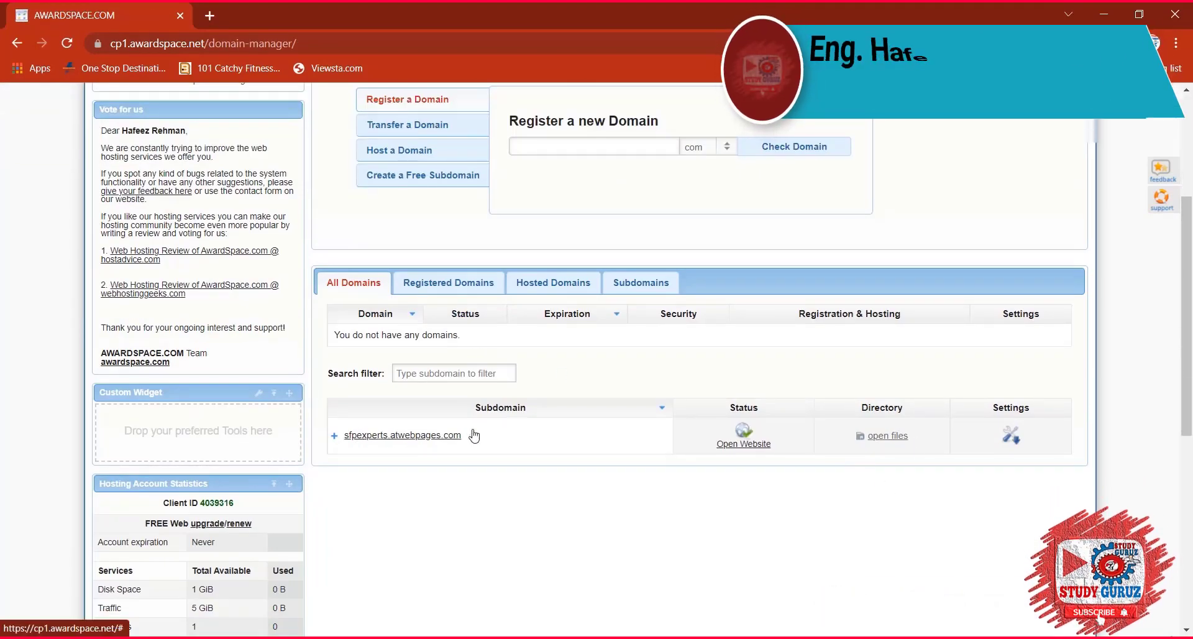
{"action": "left_click", "coordinate": [1010, 439]}
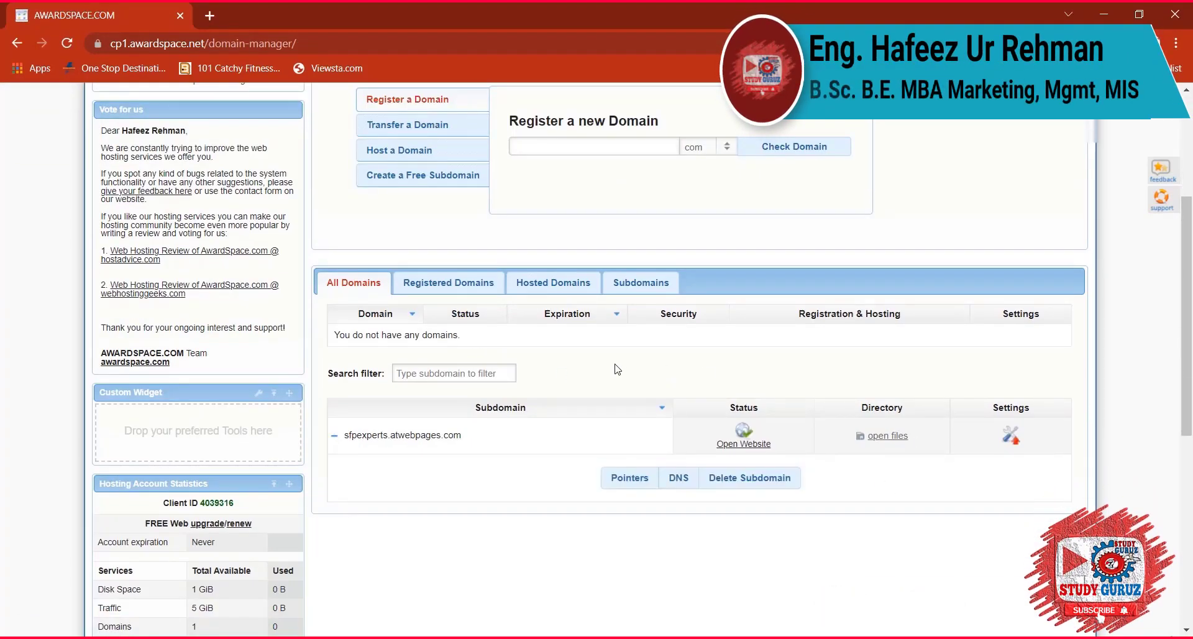
{"action": "left_click", "coordinate": [1008, 436]}
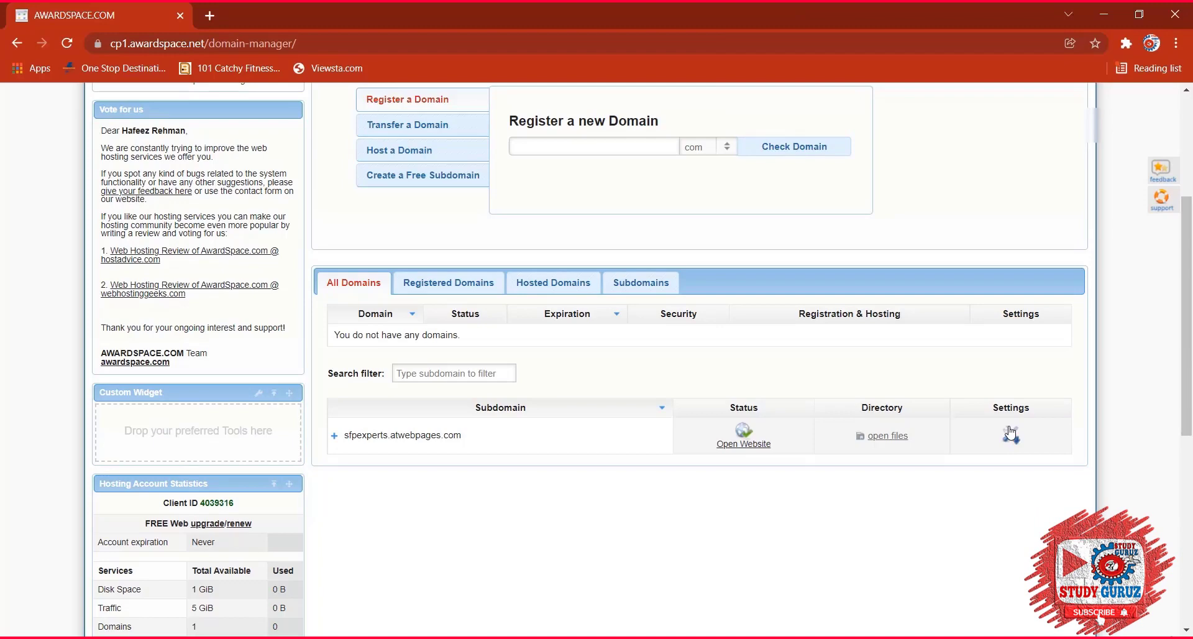
{"action": "left_click", "coordinate": [436, 436]}
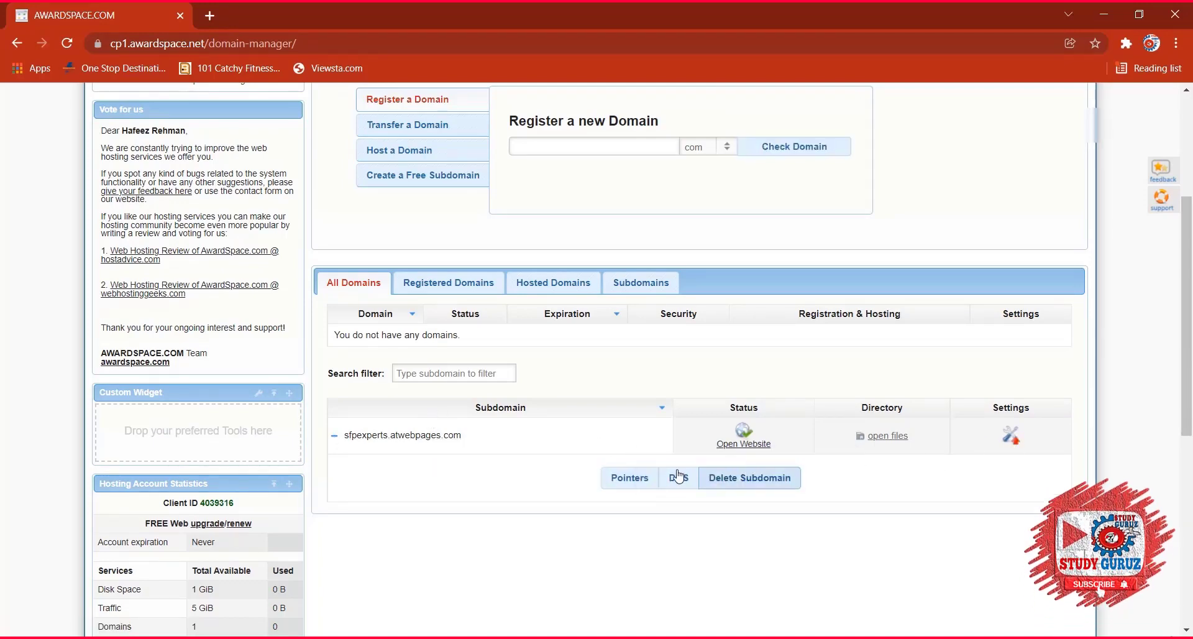
{"action": "left_click", "coordinate": [1007, 442]}
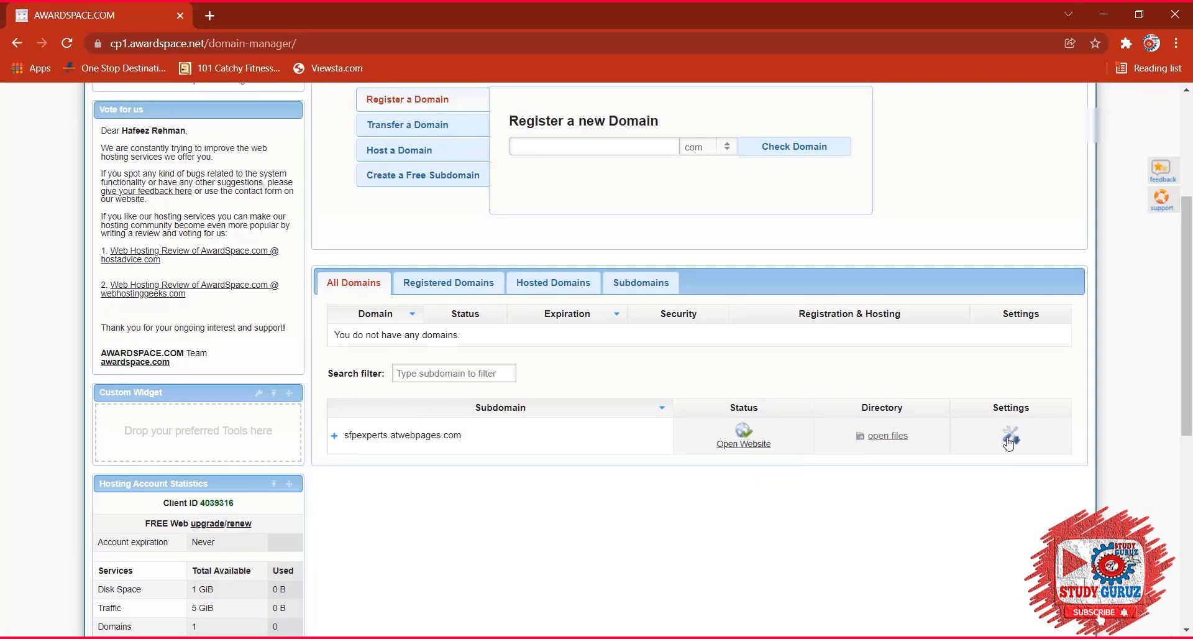
{"action": "left_click", "coordinate": [1008, 443]}
{"action": "scroll", "coordinate": [308, 421], "scroll_direction": "up", "scroll_amount": 4}
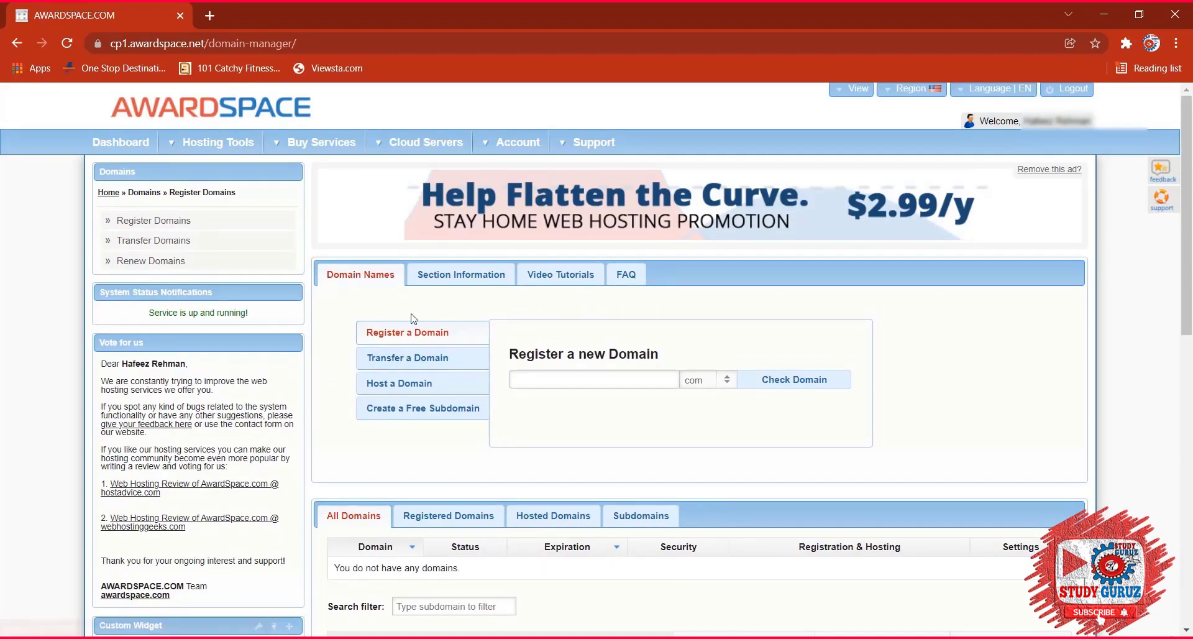
Try hosting existing domains 'myfavouritedomain' and then 'maydaymayday', both rejected.
{"action": "left_click", "coordinate": [434, 383]}
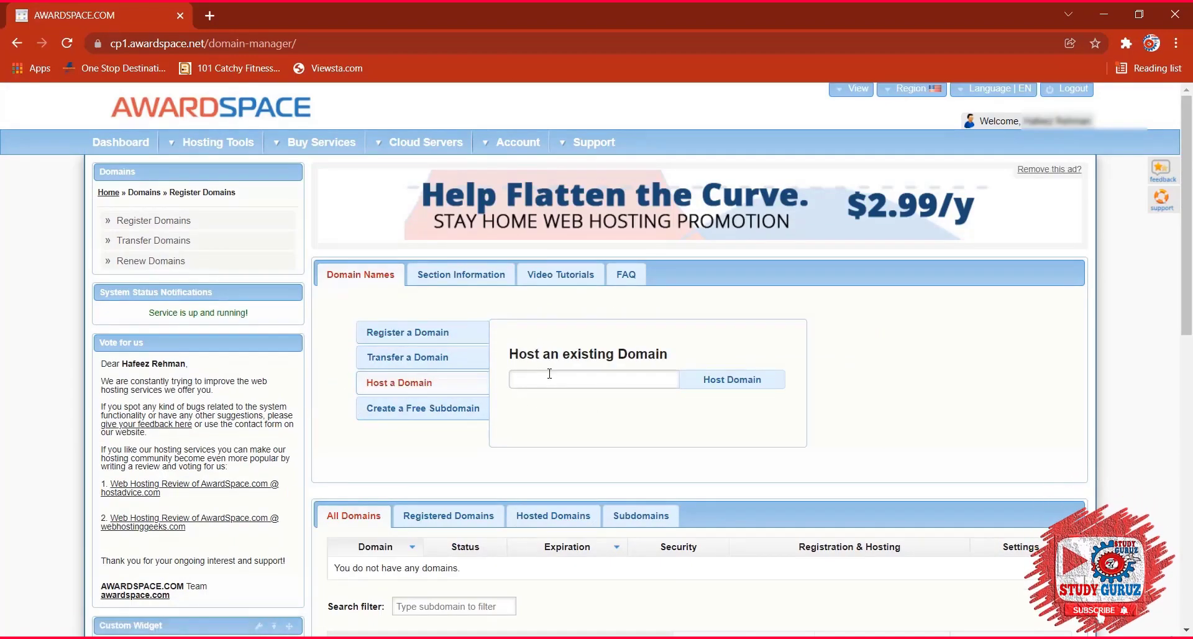
{"action": "left_click", "coordinate": [550, 373]}
{"action": "type", "text": "myfavou"}
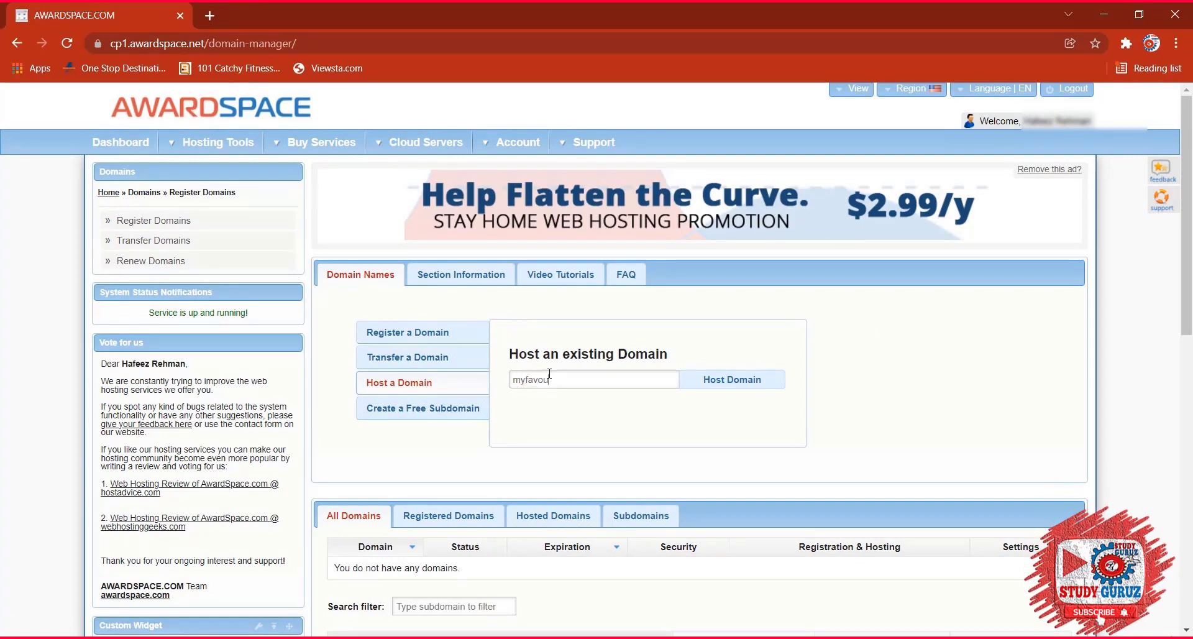
{"action": "type", "text": "ritedomain"}
{"action": "key", "text": "Return"}
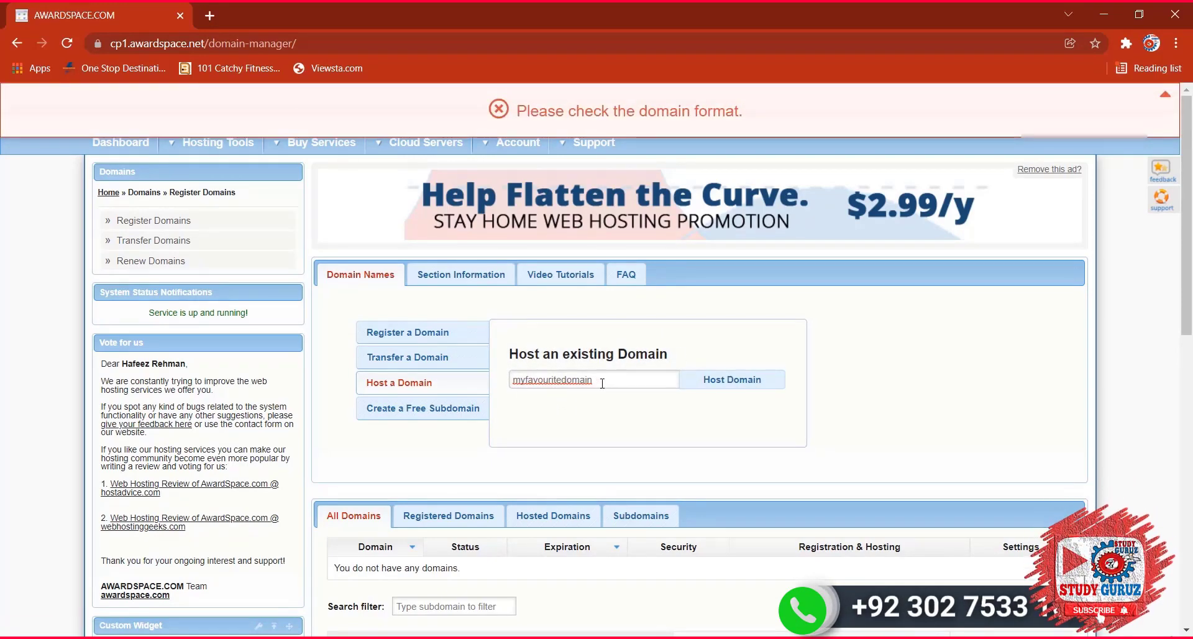
{"action": "left_click_drag", "start_coordinate": [594, 380], "coordinate": [519, 383]}
{"action": "type", "text": "m"}
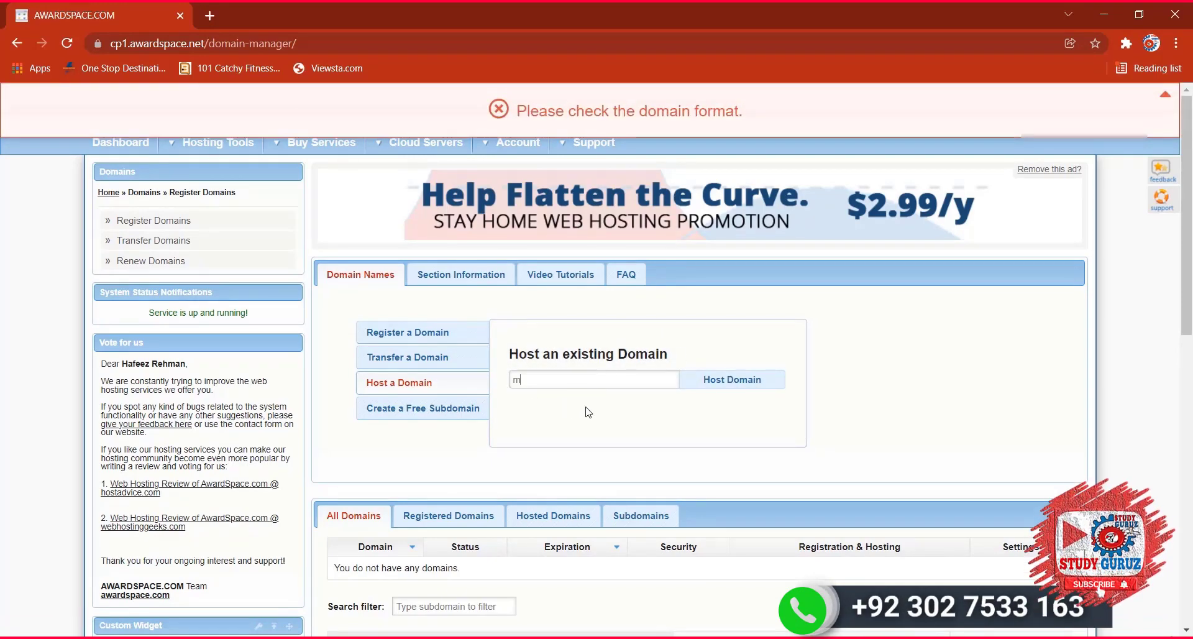
{"action": "type", "text": "aydaymayday"}
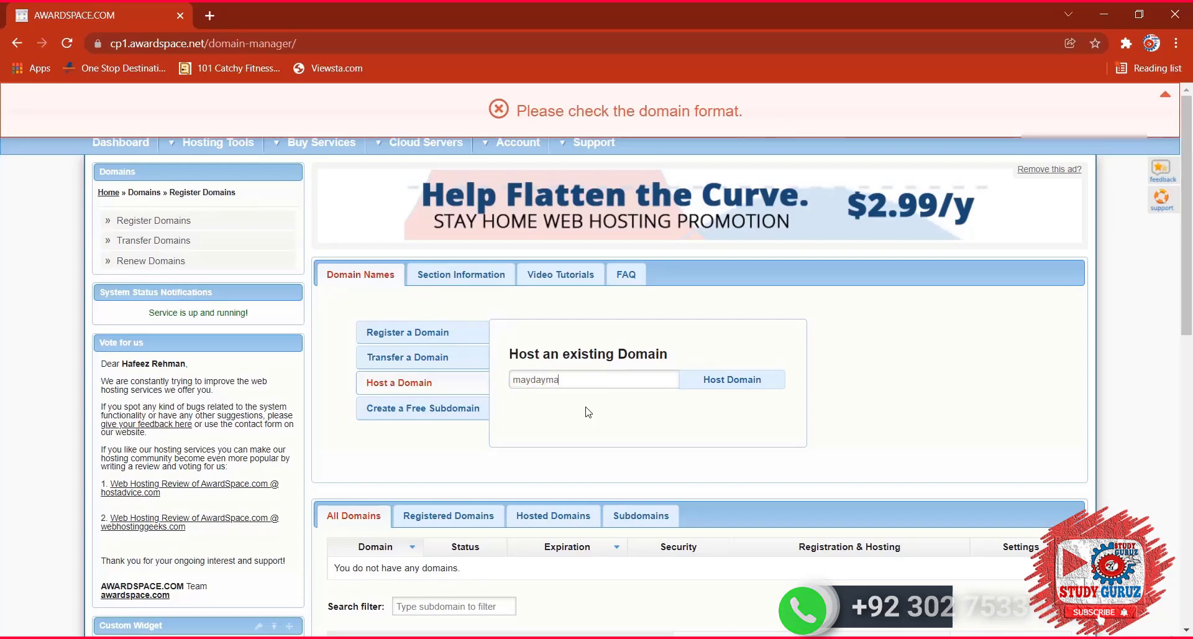
{"action": "left_click", "coordinate": [765, 387]}
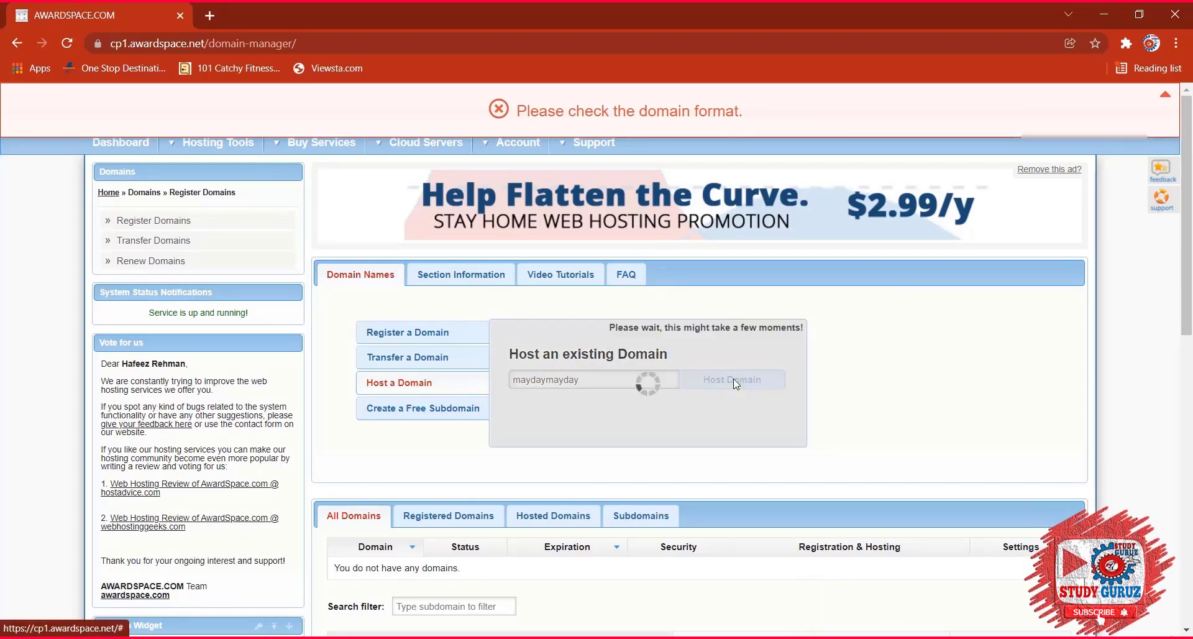
Create the free subdomain mypracticesession on atwebpages.com and view its options.
{"action": "left_click", "coordinate": [428, 408]}
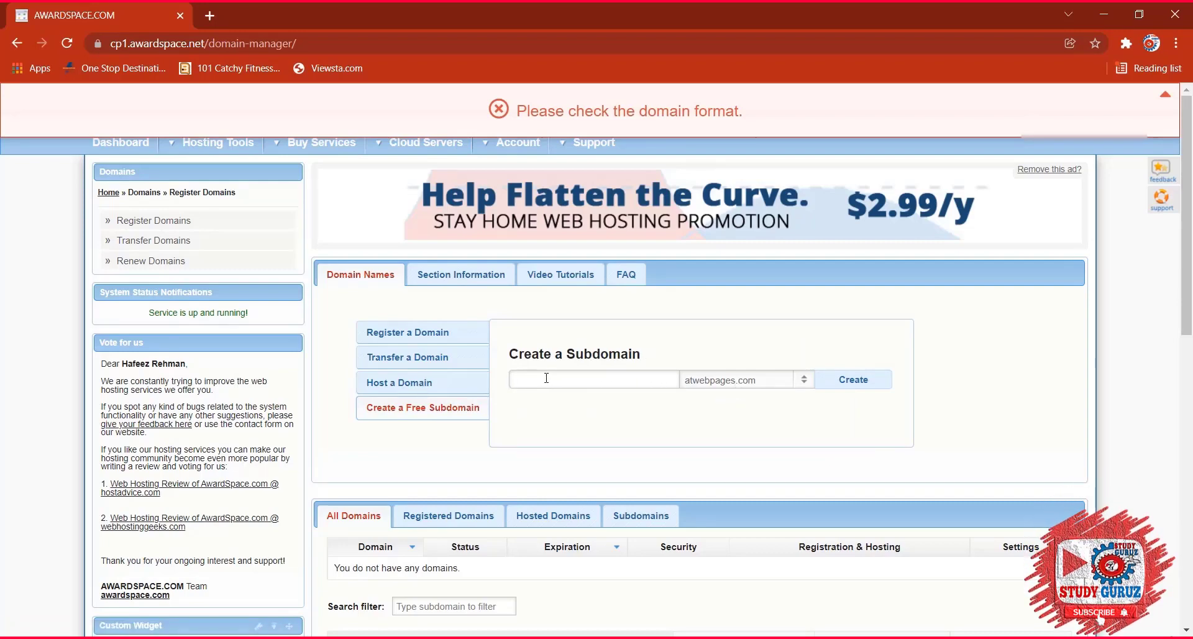
{"action": "type", "text": "e"}
{"action": "key", "text": "BackSpace"}
{"action": "type", "text": "mypracticesession"}
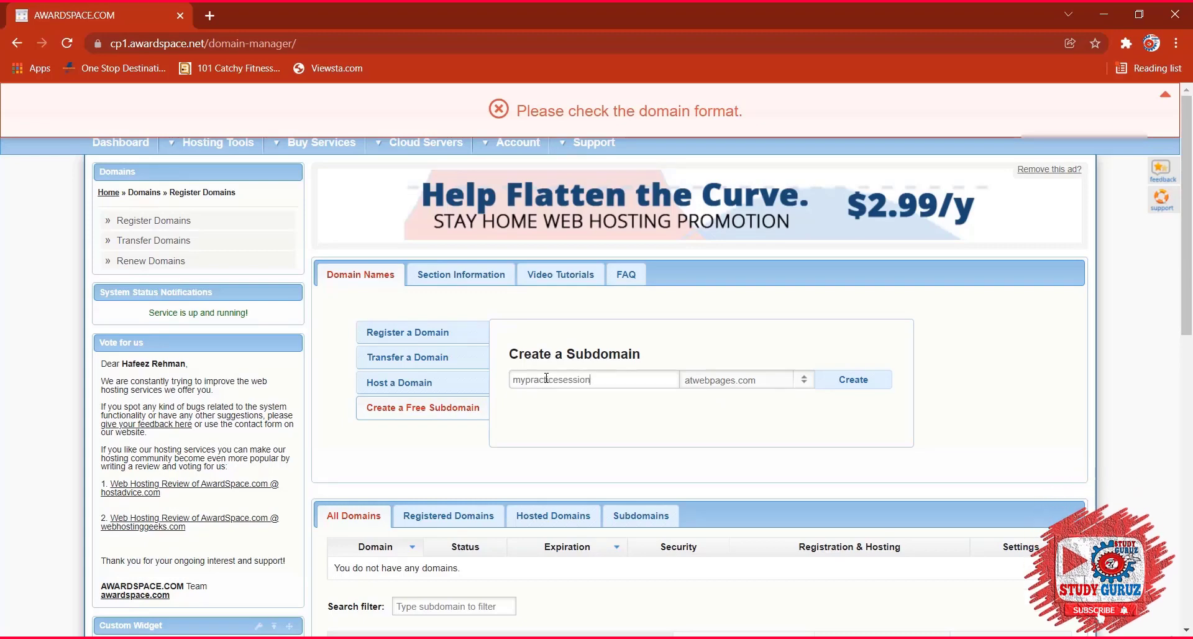
{"action": "key", "text": "Return"}
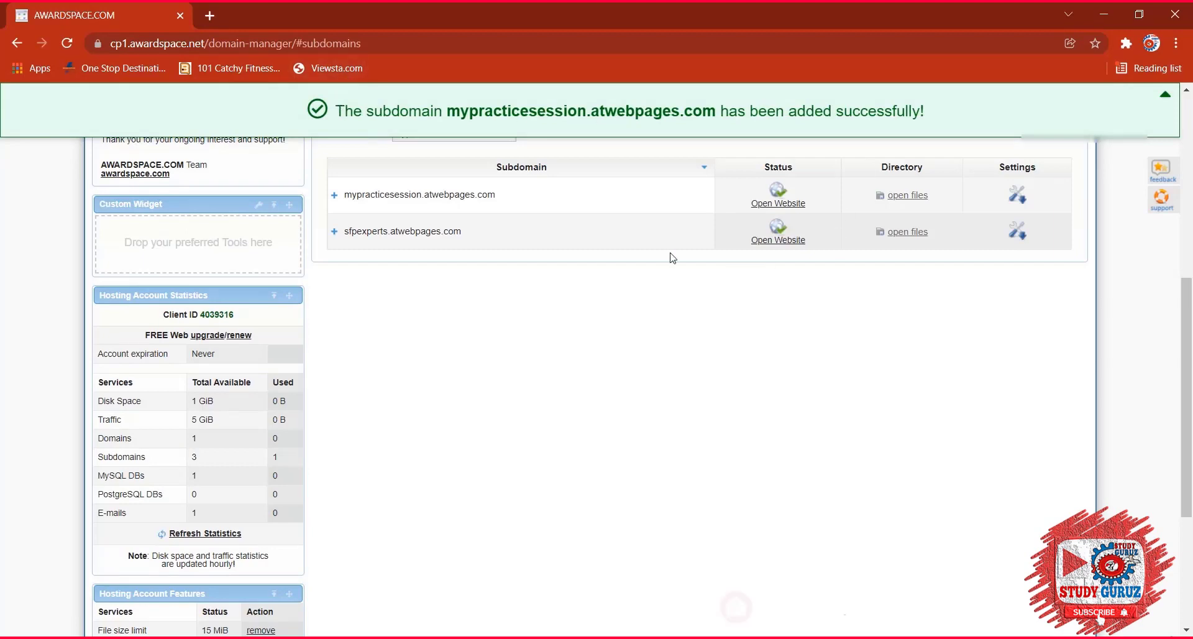
{"action": "left_click", "coordinate": [373, 195]}
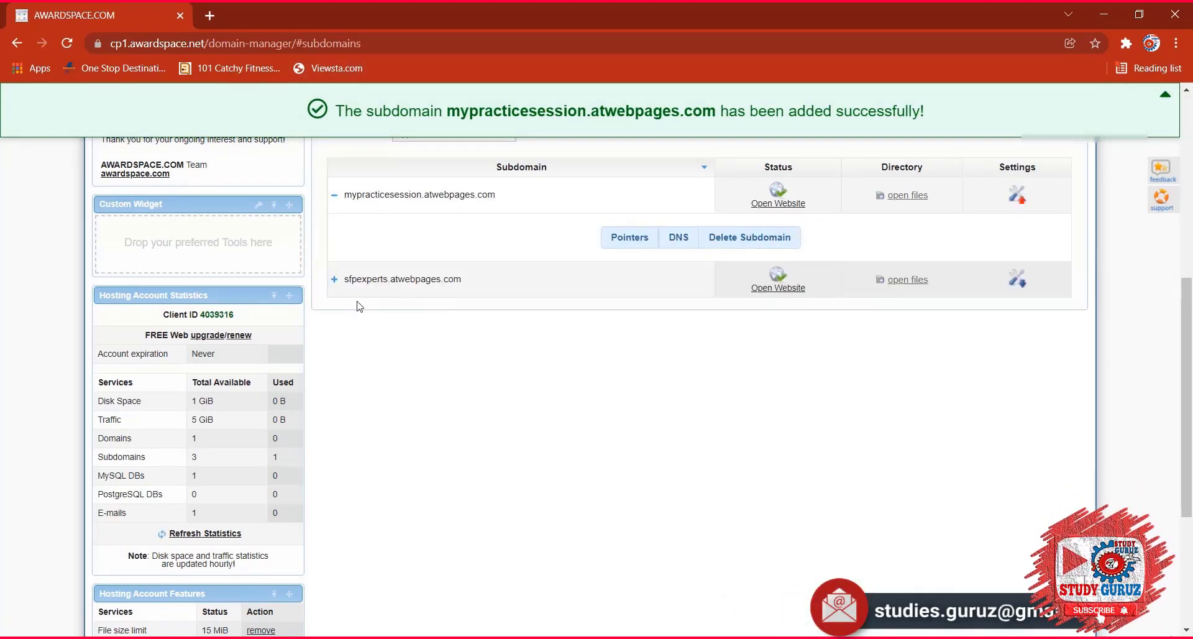
{"action": "scroll", "coordinate": [292, 261], "scroll_direction": "up", "scroll_amount": 7}
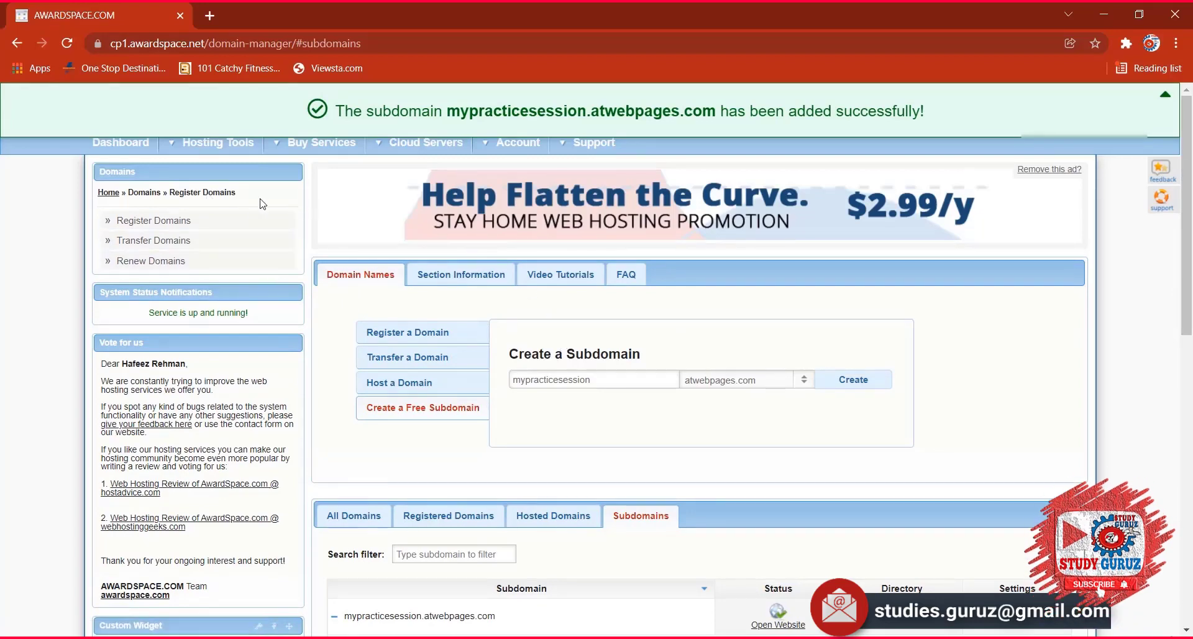
{"action": "mouse_move", "coordinate": [186, 151]}
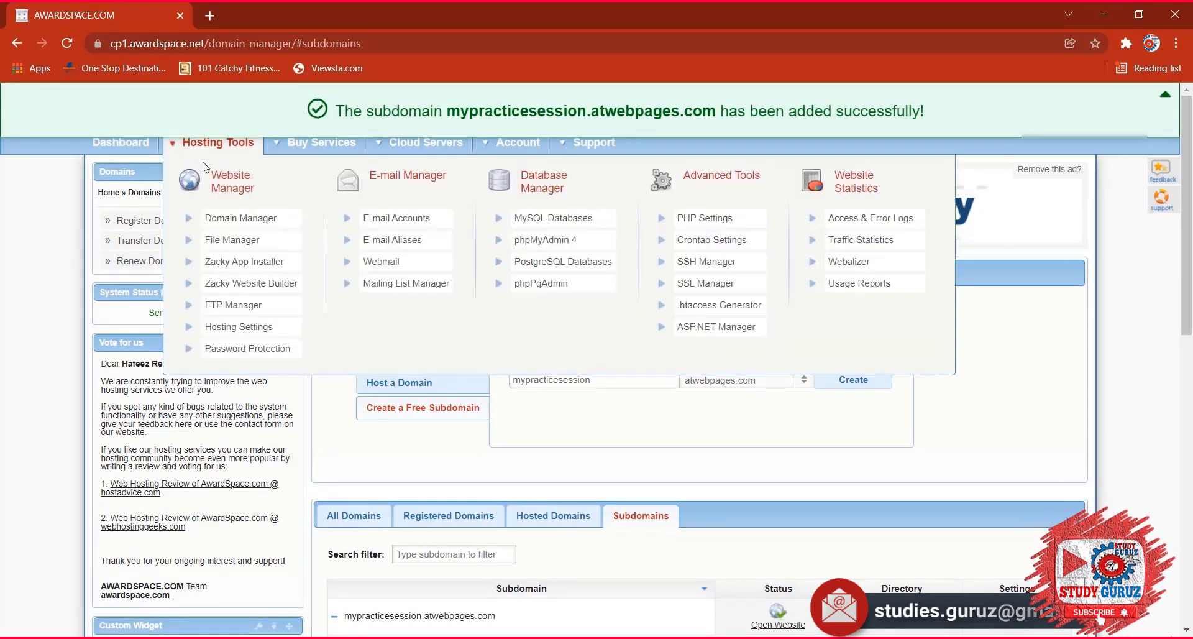
Open the Zacky App Installer, browse apps and choose WordPress to install.
{"action": "left_click", "coordinate": [245, 261]}
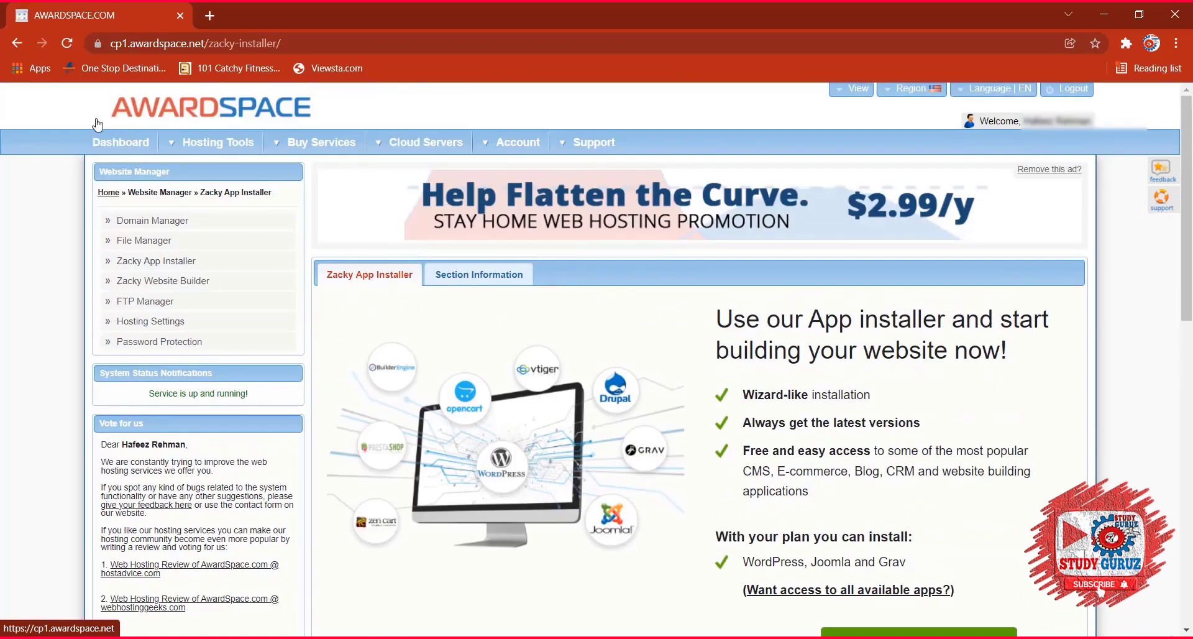
{"action": "mouse_move", "coordinate": [211, 142]}
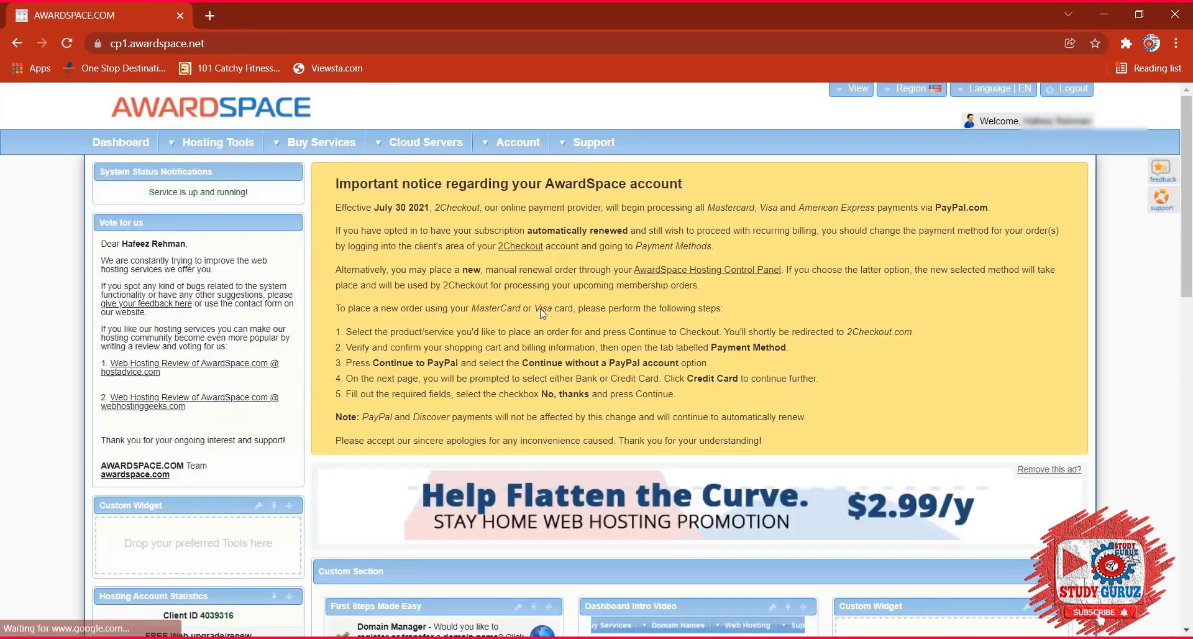
{"action": "scroll", "coordinate": [442, 351], "scroll_direction": "down", "scroll_amount": 5}
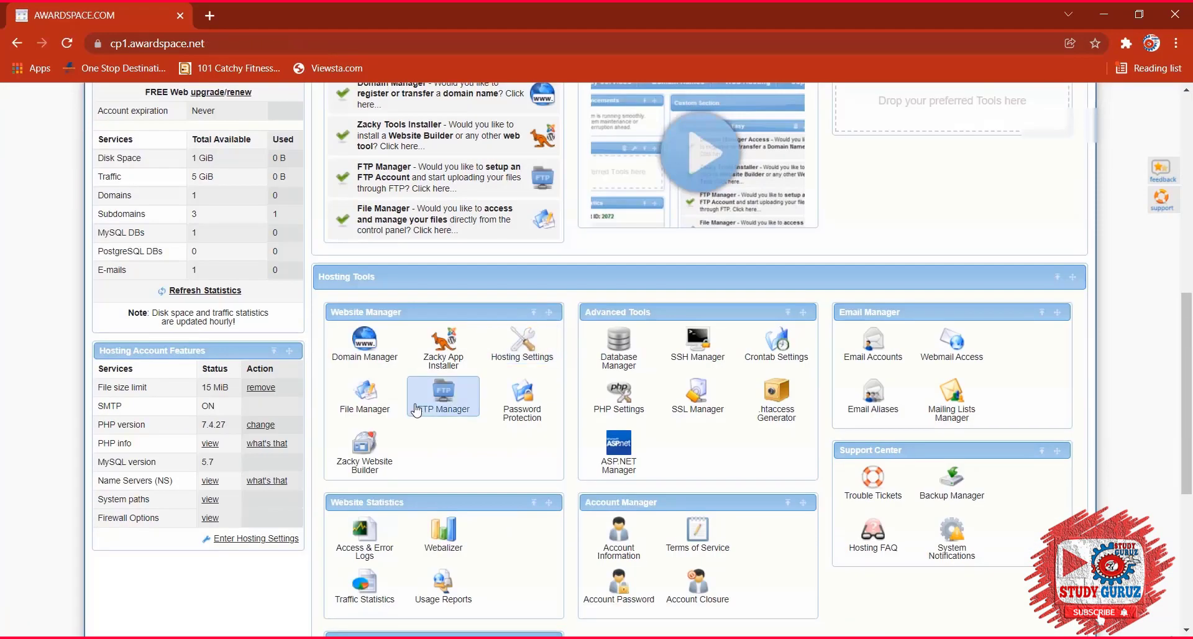
{"action": "left_click", "coordinate": [443, 349]}
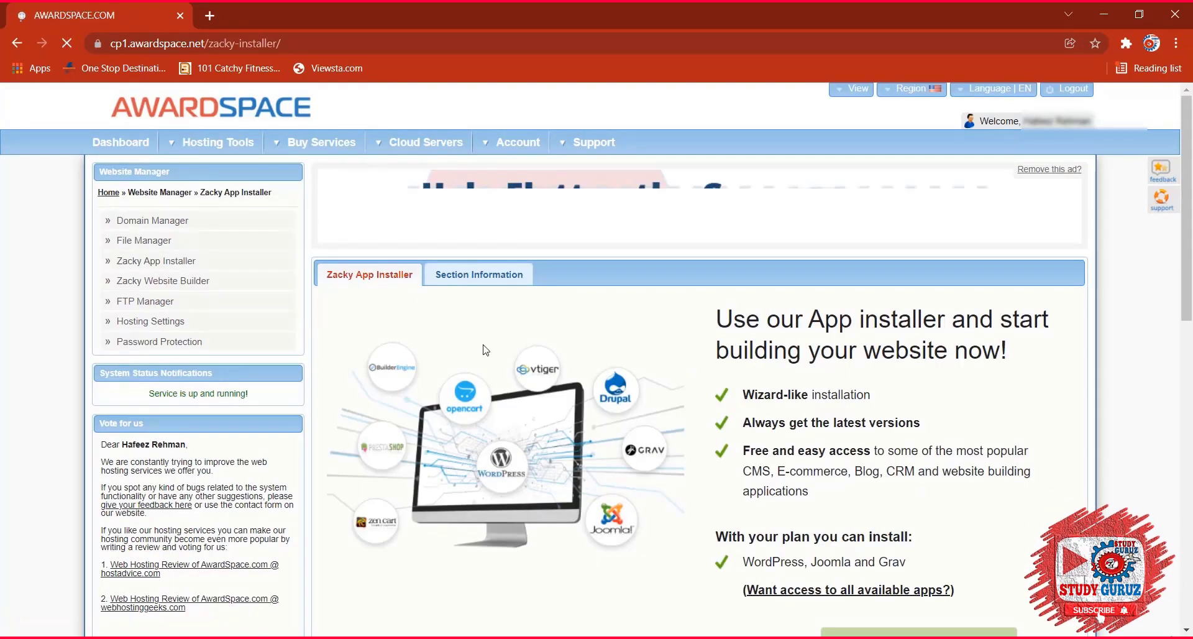
{"action": "scroll", "coordinate": [854, 466], "scroll_direction": "down", "scroll_amount": 5}
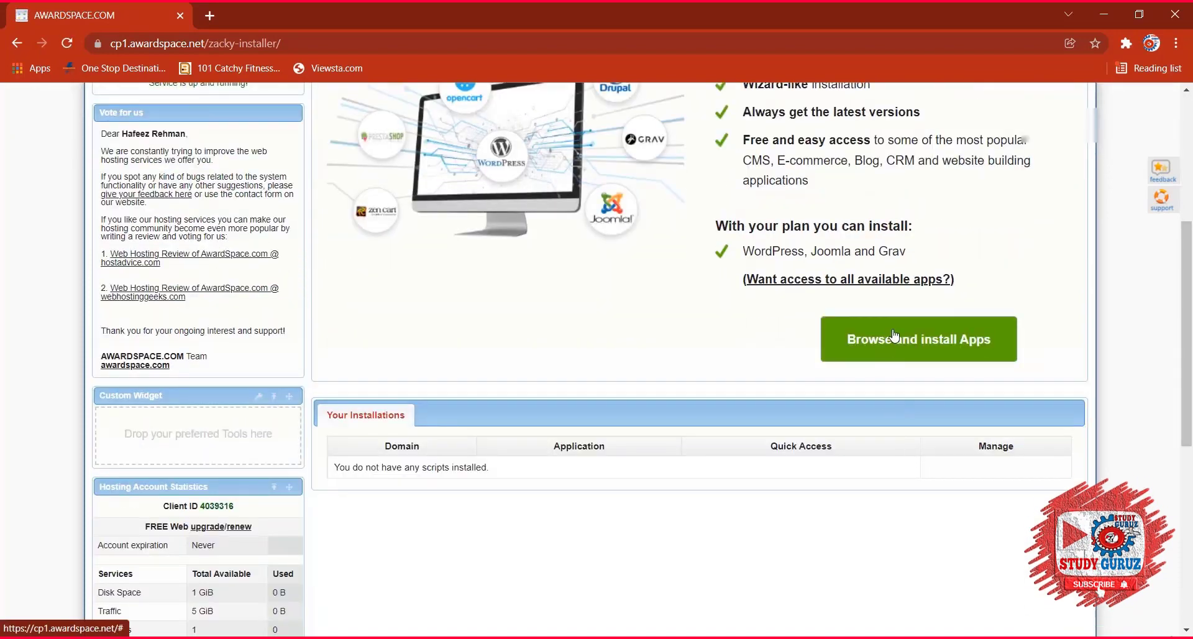
{"action": "left_click", "coordinate": [893, 338]}
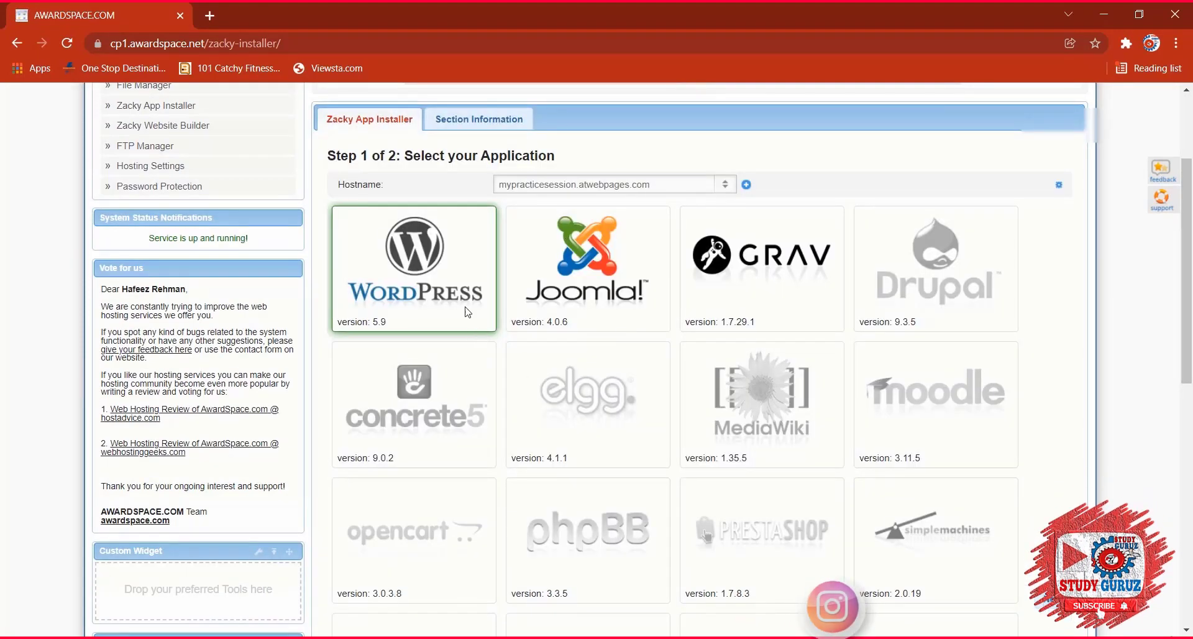
{"action": "left_click", "coordinate": [453, 297]}
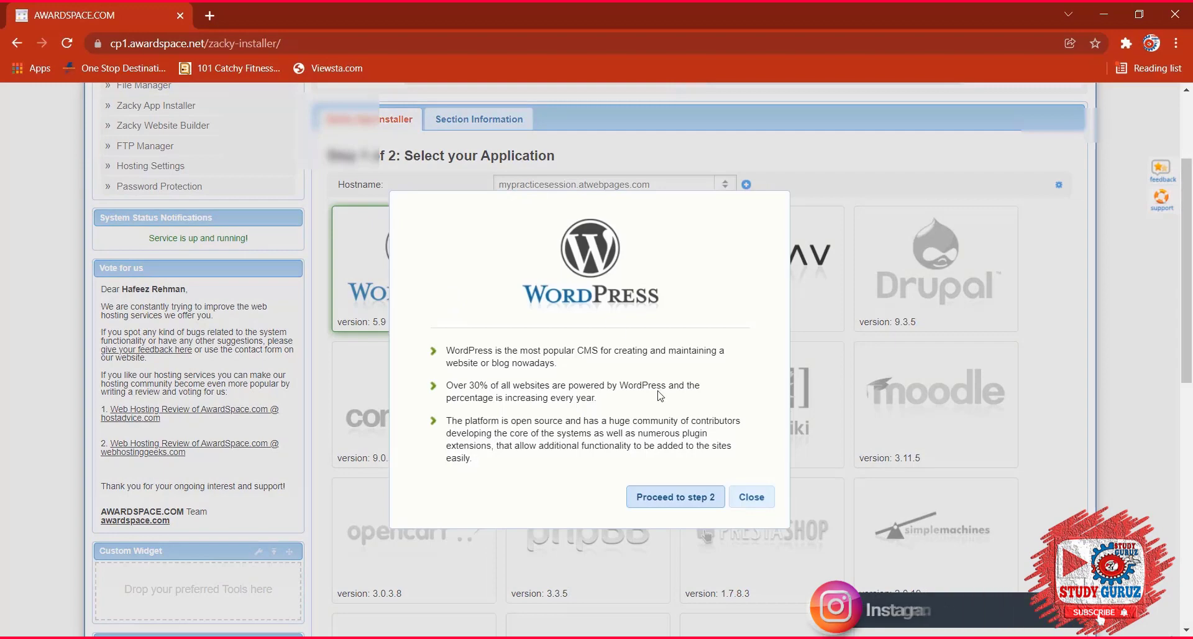
{"action": "left_click", "coordinate": [673, 497]}
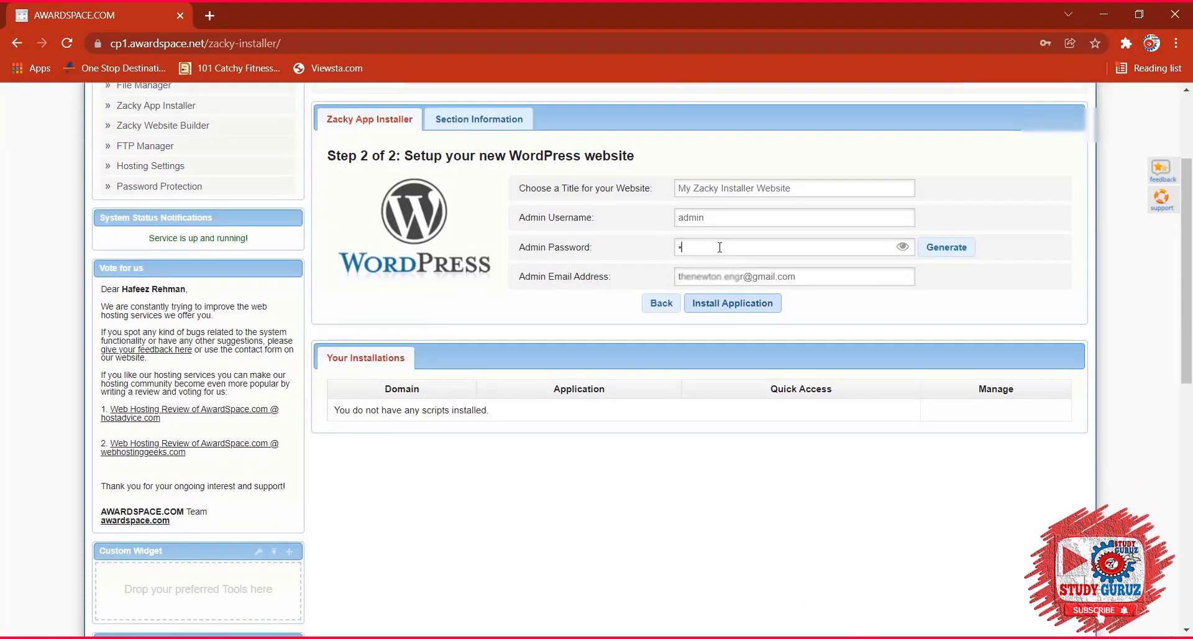
Enter the admin password, set the website title to 'SFP Experts', and install WordPress.
{"action": "type", "text": "123"}
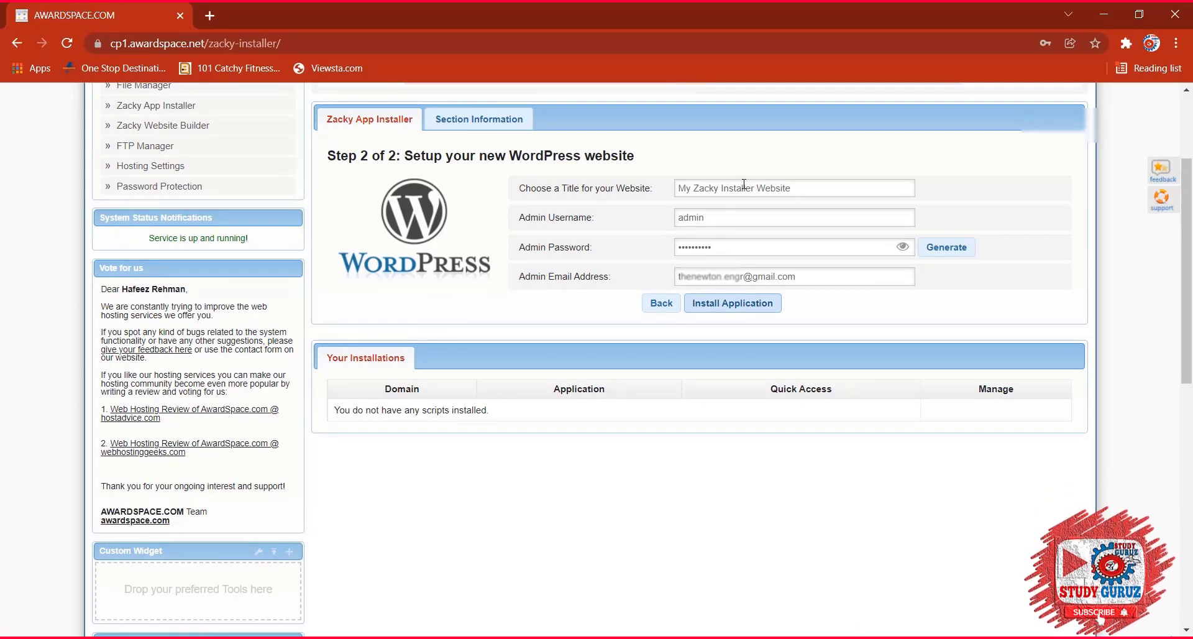
{"action": "left_click_drag", "start_coordinate": [796, 191], "coordinate": [674, 190]}
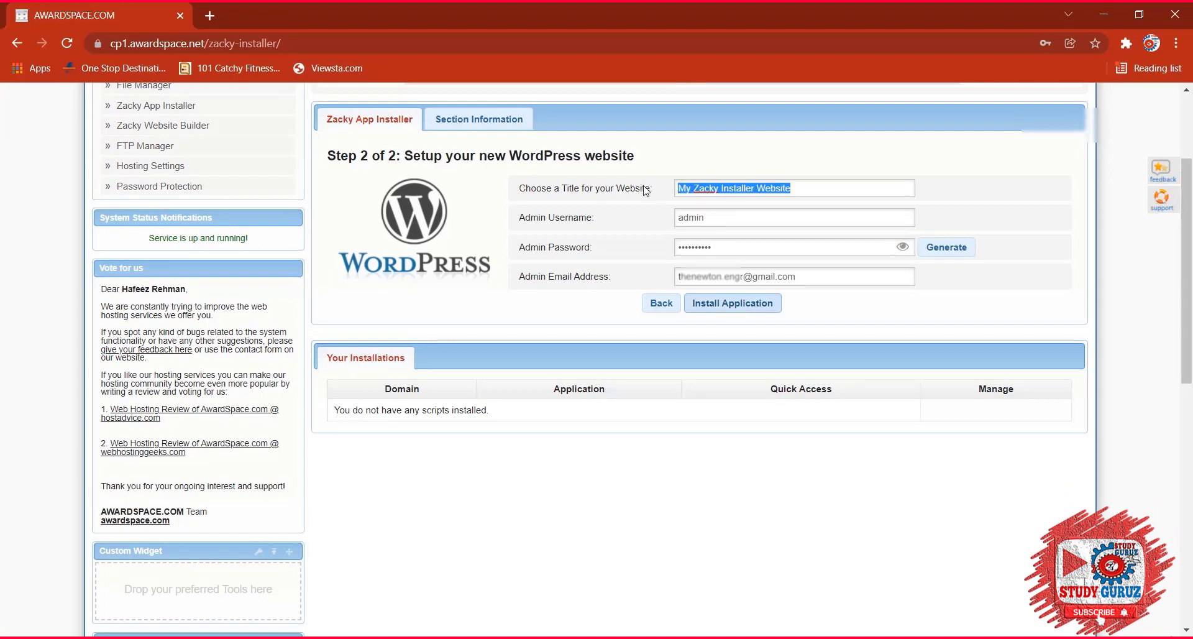
{"action": "key", "text": "BackSpace"}
{"action": "key", "text": "BackSpace"}
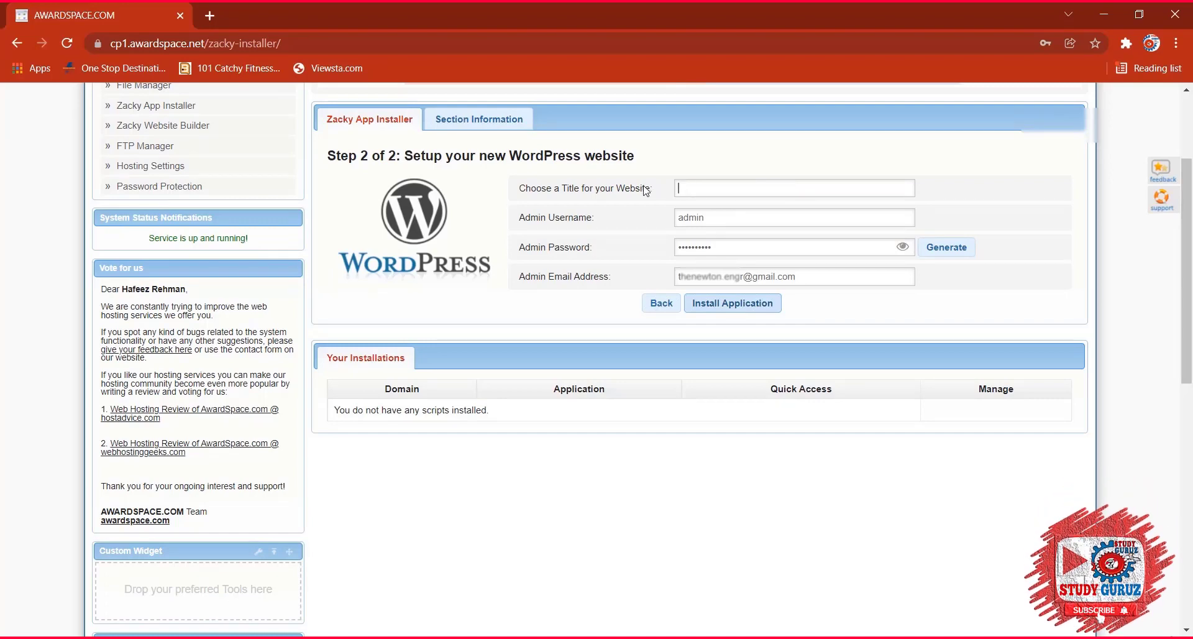
{"action": "type", "text": "SFP Experts"}
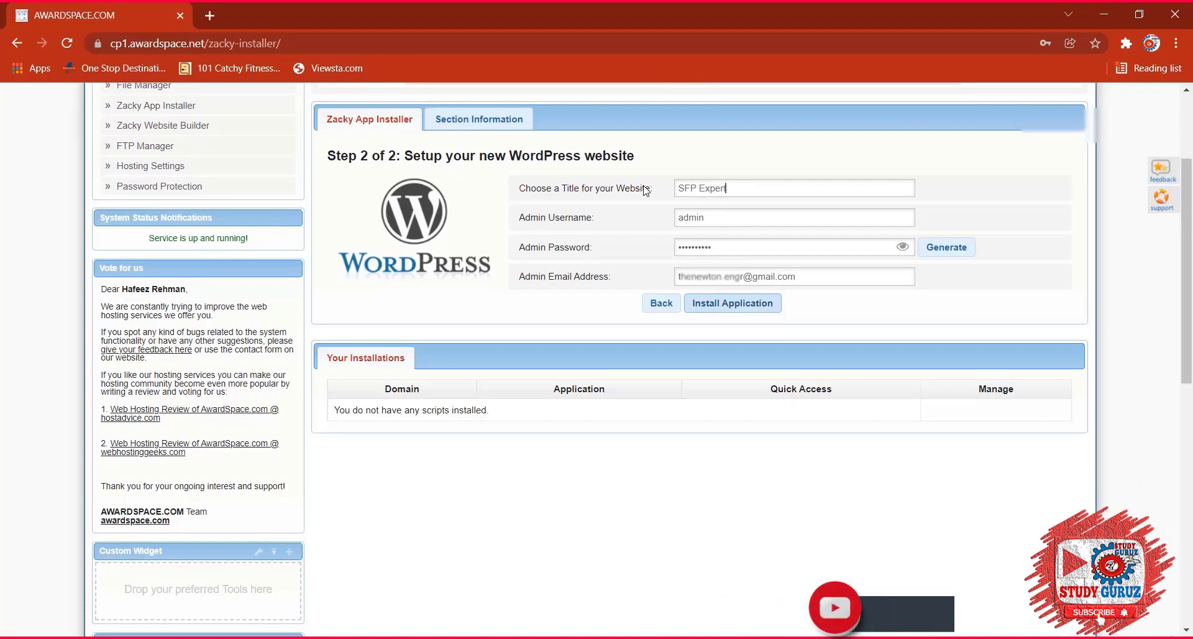
{"action": "left_click", "coordinate": [729, 308]}
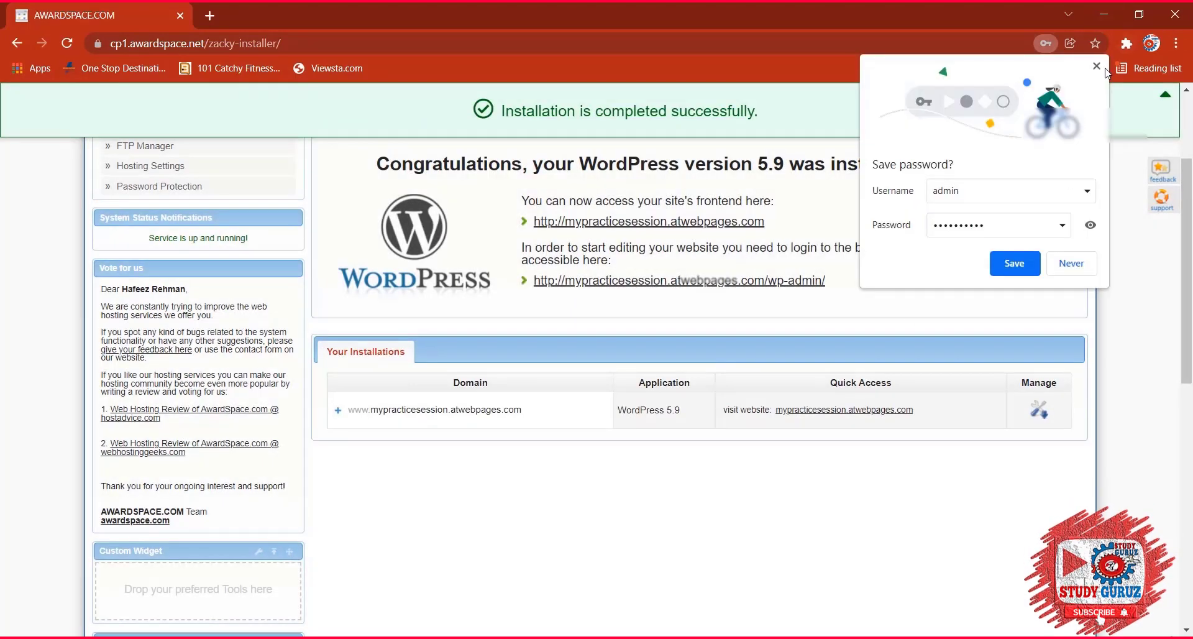
Dismiss the save-password prompt and review the installation success message.
{"action": "left_click", "coordinate": [1097, 66]}
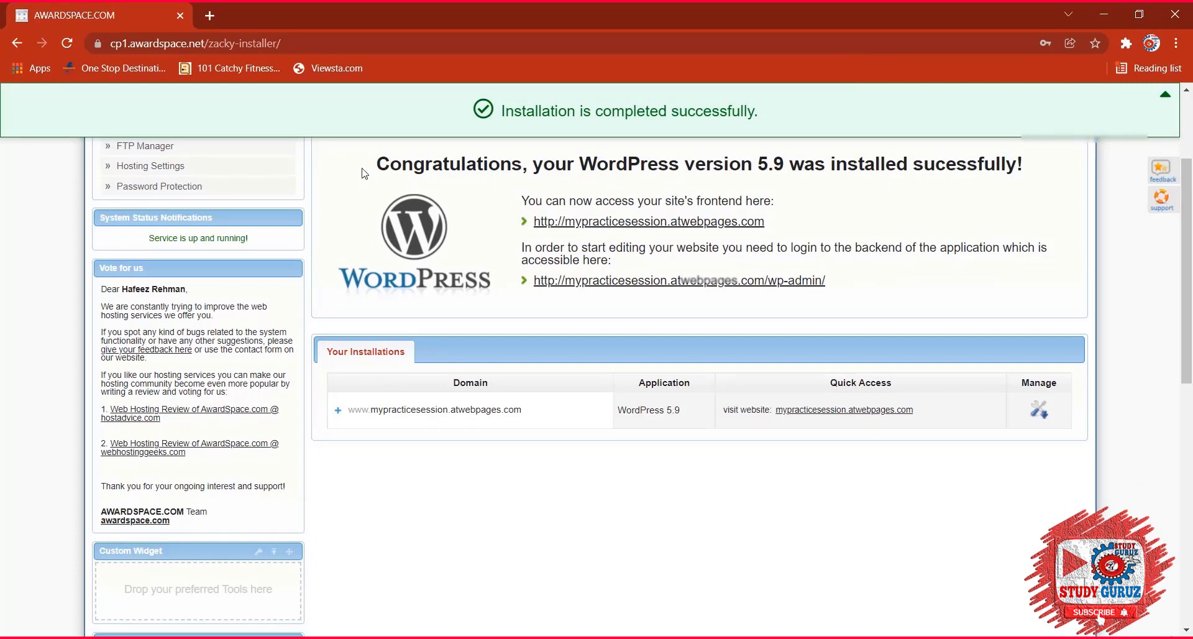
{"action": "left_click_drag", "start_coordinate": [334, 149], "coordinate": [867, 281]}
{"action": "left_click", "coordinate": [882, 279]}
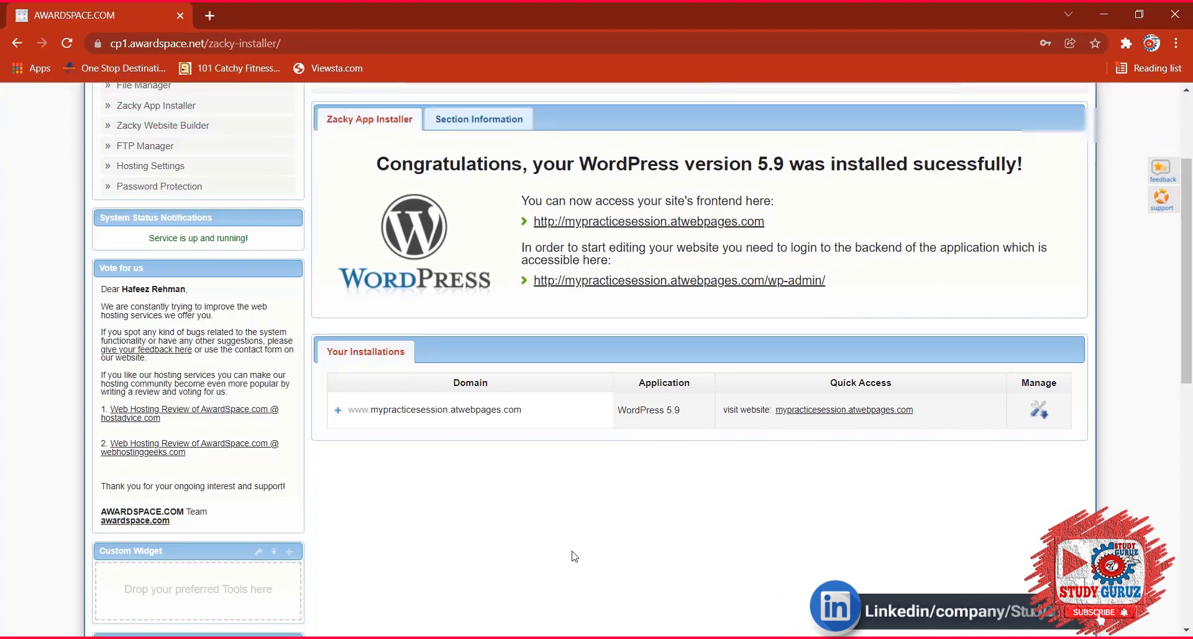
Snip the WordPress installation success panel and open the capture in Snip & Sketch.
{"action": "key", "text": "super+shift+s"}
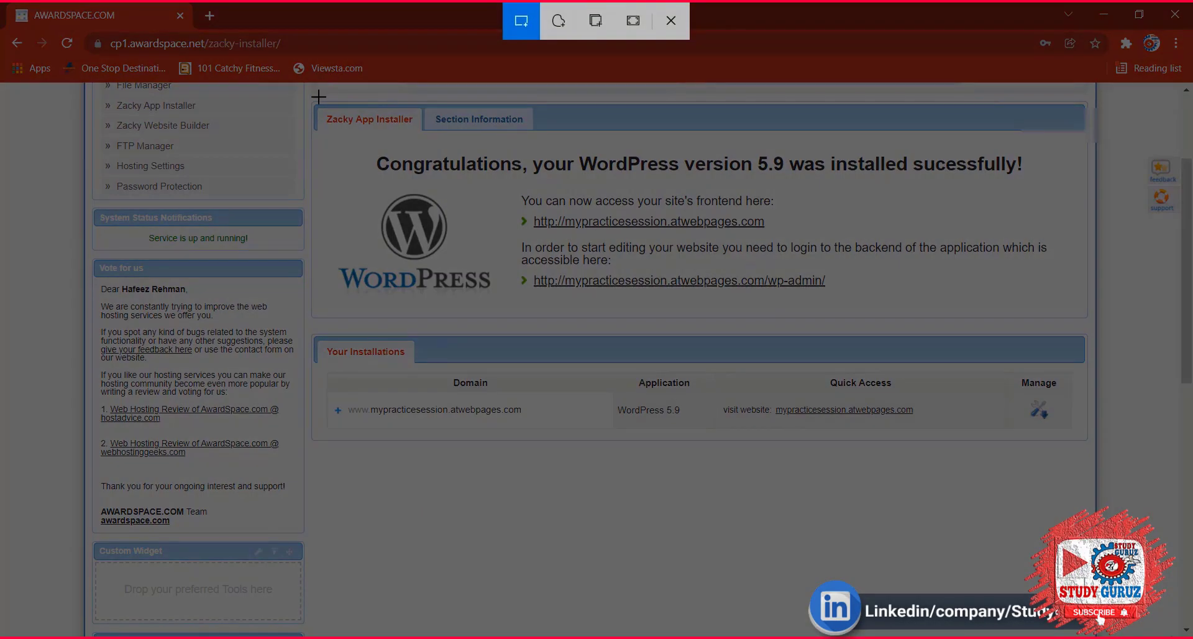
{"action": "mouse_move", "coordinate": [318, 97]}
{"action": "left_mouse_down"}
{"action": "mouse_move", "coordinate": [639, 249]}
{"action": "mouse_move", "coordinate": [1084, 413]}
{"action": "mouse_move", "coordinate": [1087, 437]}
{"action": "left_mouse_up"}
{"action": "left_click", "coordinate": [1044, 472]}
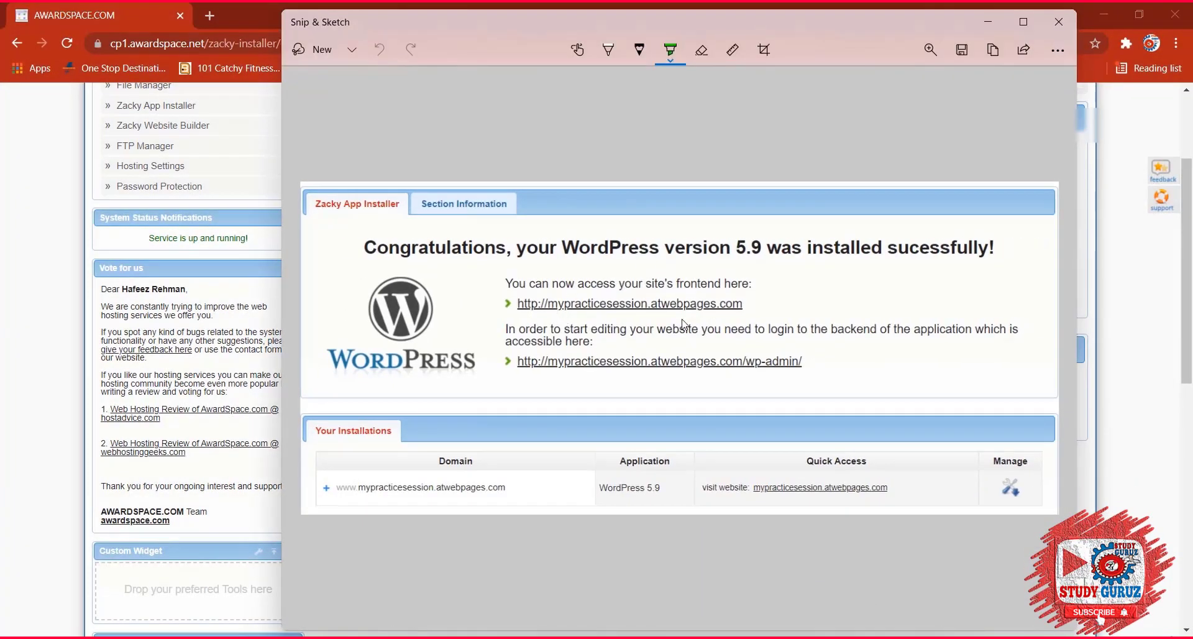
Save the snip in Batch 10 as 'awardspace wordpress login information' and close the editor.
{"action": "left_click", "coordinate": [961, 50]}
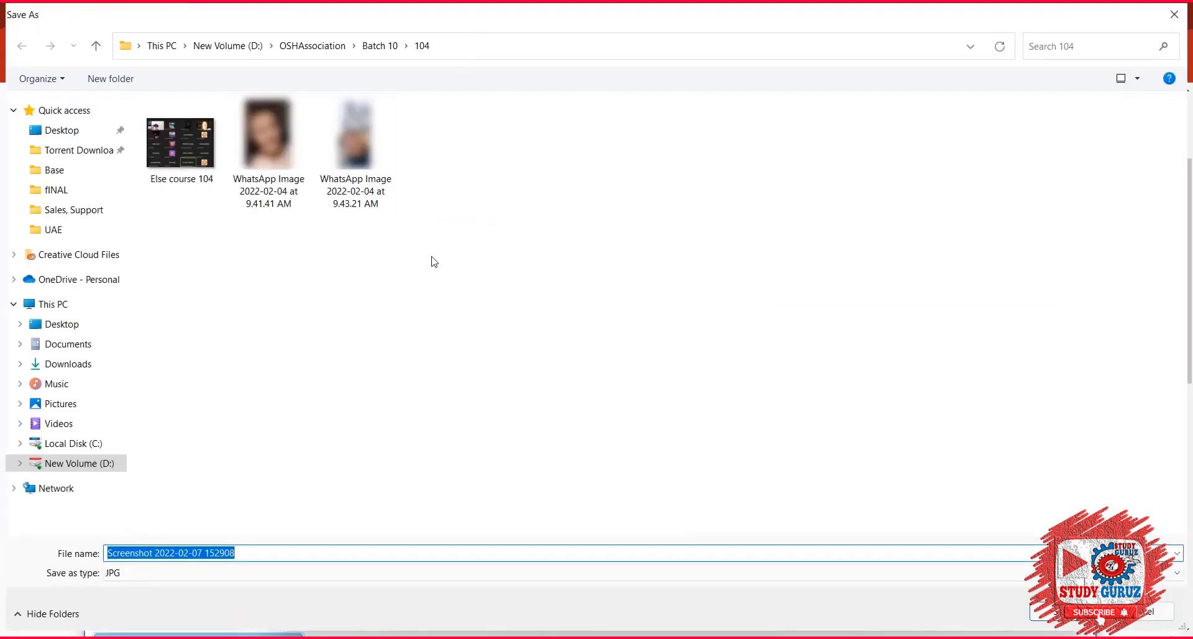
{"action": "left_click", "coordinate": [383, 48]}
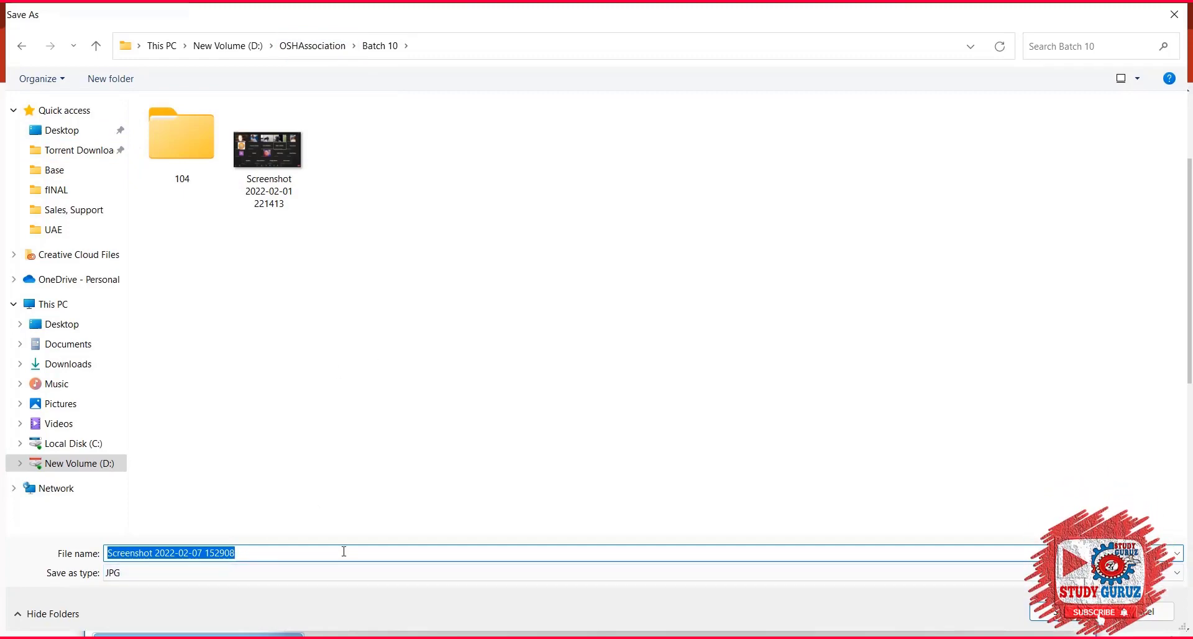
{"action": "type", "text": "awardspa"}
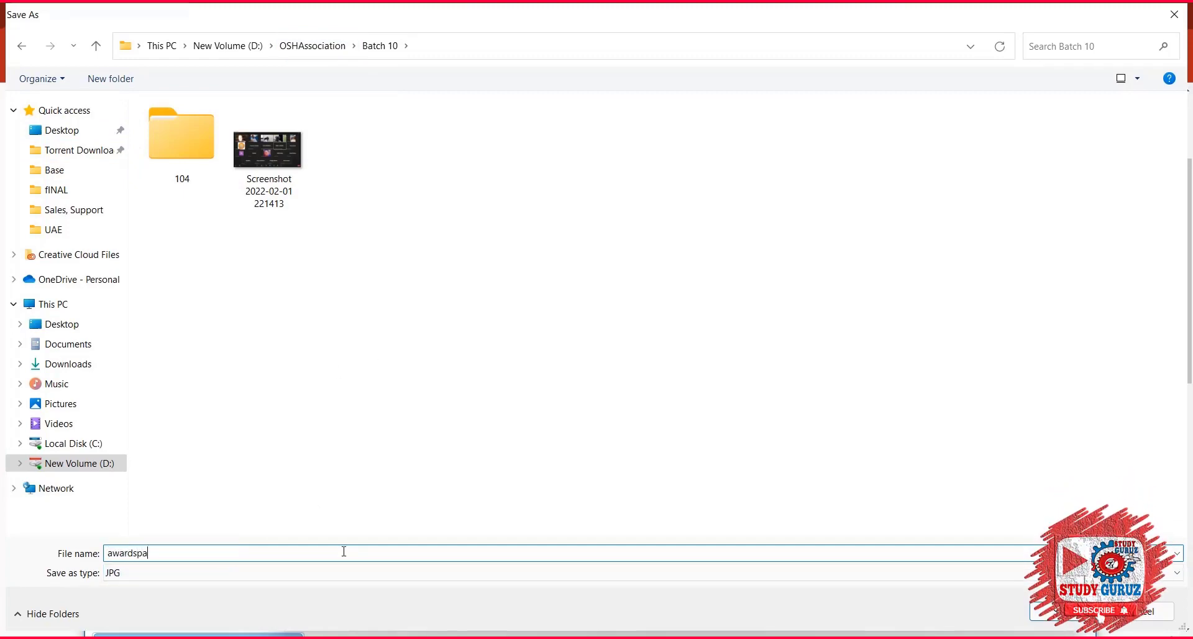
{"action": "type", "text": "ce login"}
{"action": "key", "text": "BackSpace"}
{"action": "key", "text": "BackSpace"}
{"action": "key", "text": "BackSpace"}
{"action": "key", "text": "BackSpace"}
{"action": "key", "text": "BackSpace"}
{"action": "type", "text": "wordpress login"}
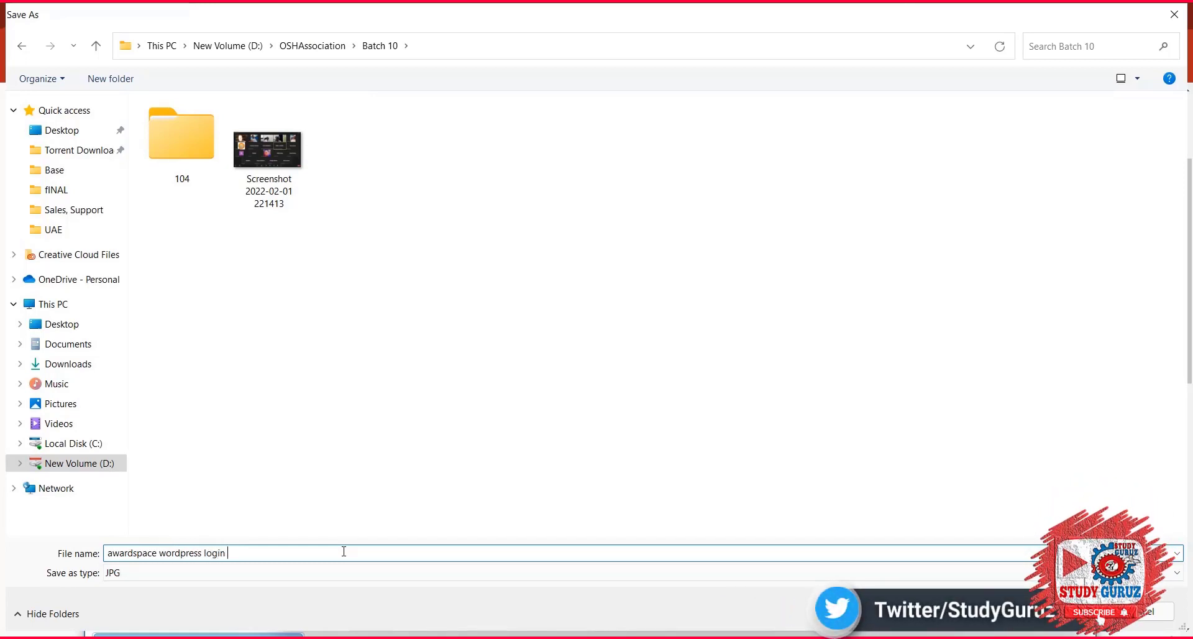
{"action": "type", "text": " information"}
{"action": "key", "text": "Return"}
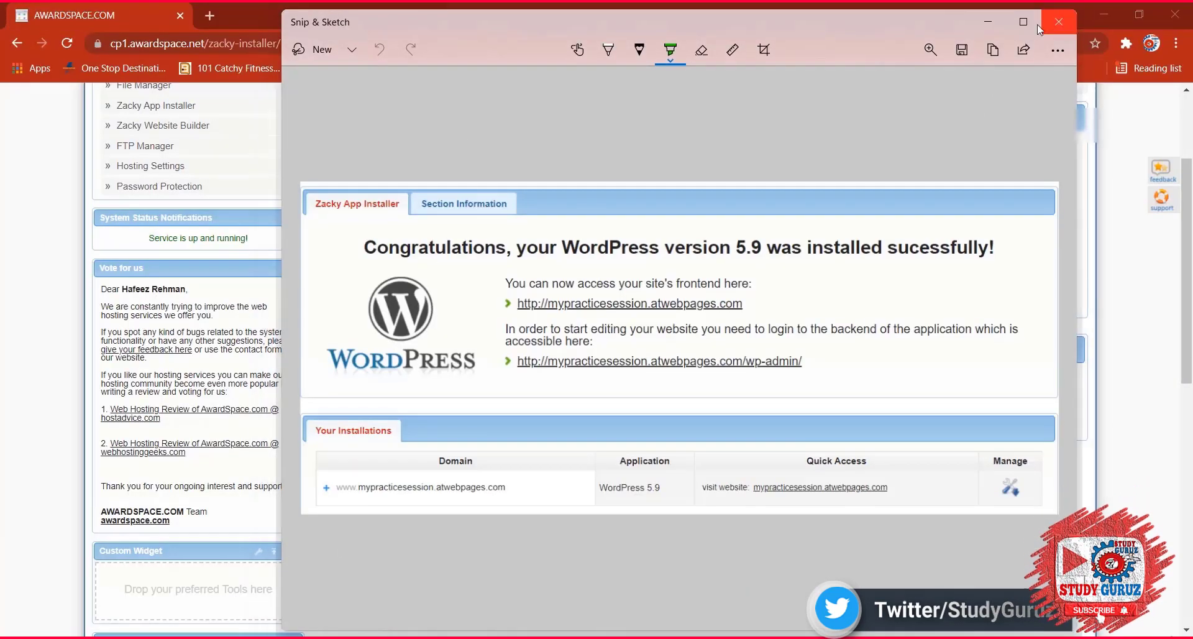
{"action": "left_click", "coordinate": [1059, 22]}
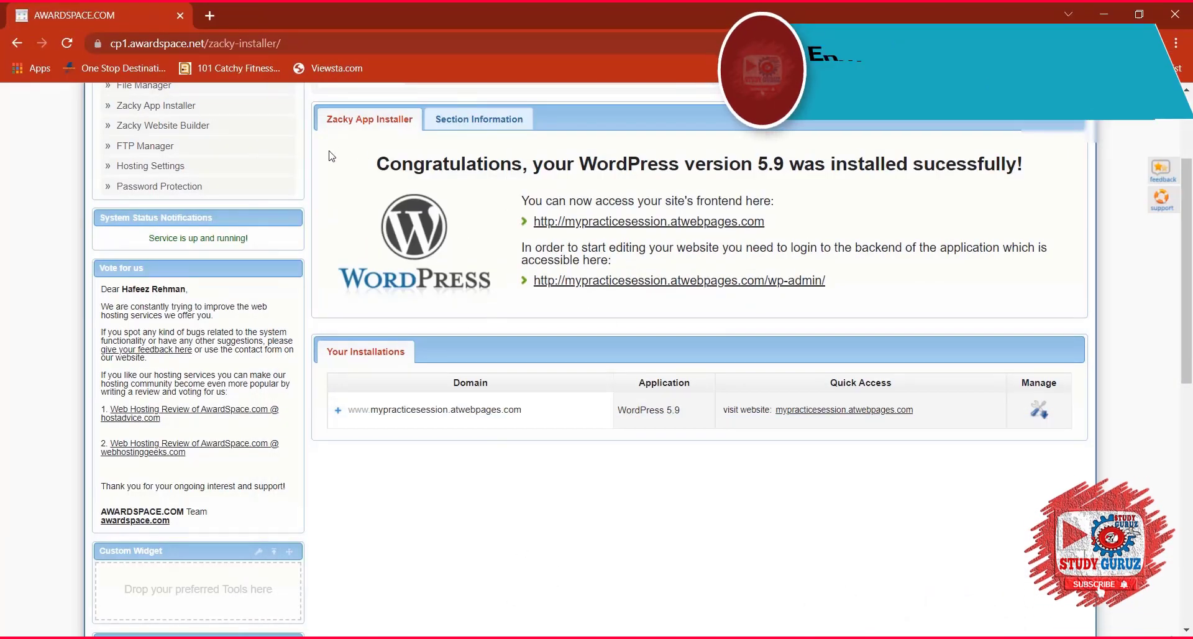
Copy the WordPress installation success text with the site and wp-admin addresses.
{"action": "triple_click", "coordinate": [741, 247]}
{"action": "right_click", "coordinate": [721, 222]}
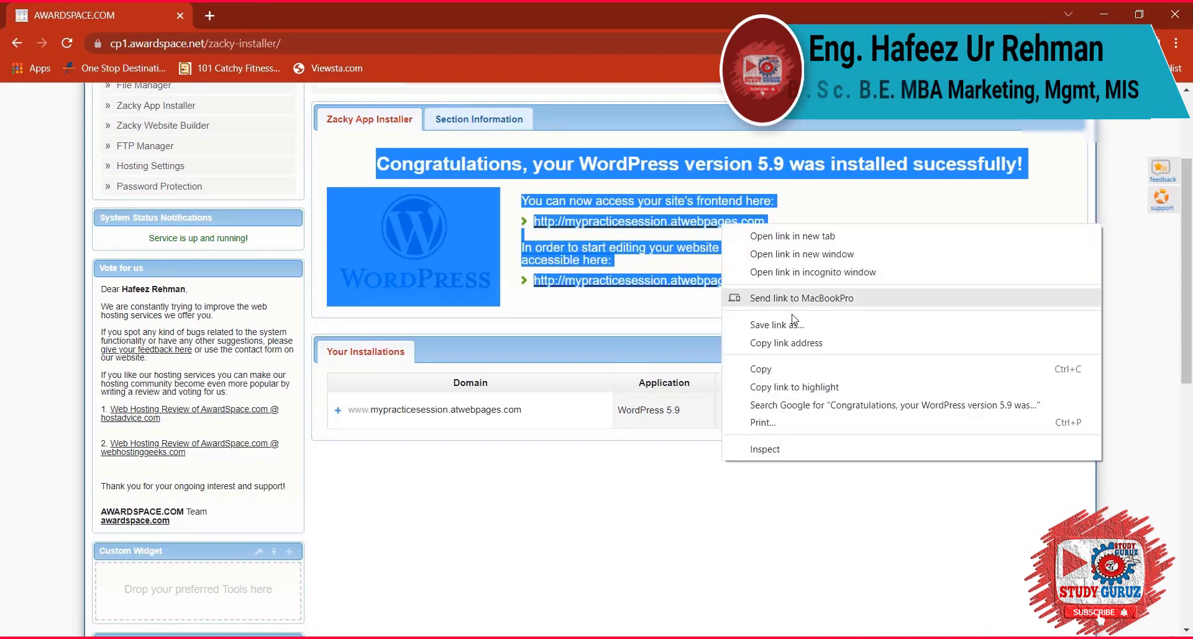
{"action": "left_click", "coordinate": [758, 369]}
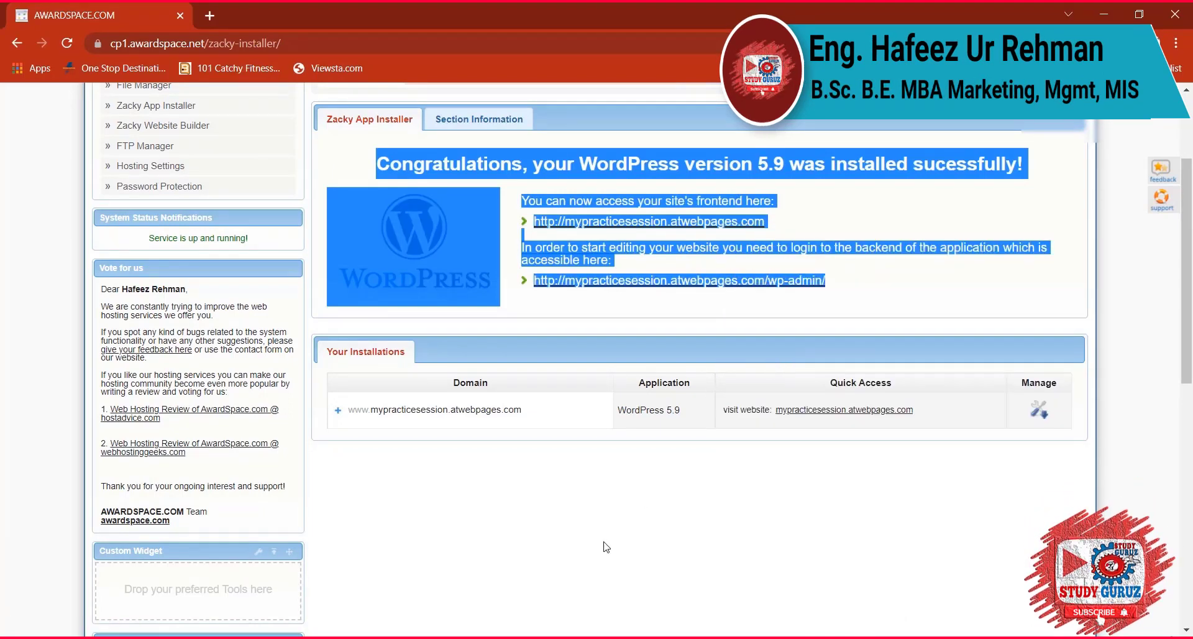
Paste the installation details into a new Notepad note, then minimize Notepad.
{"action": "key", "text": "super"}
{"action": "type", "text": "notepad"}
{"action": "key", "text": "Return"}
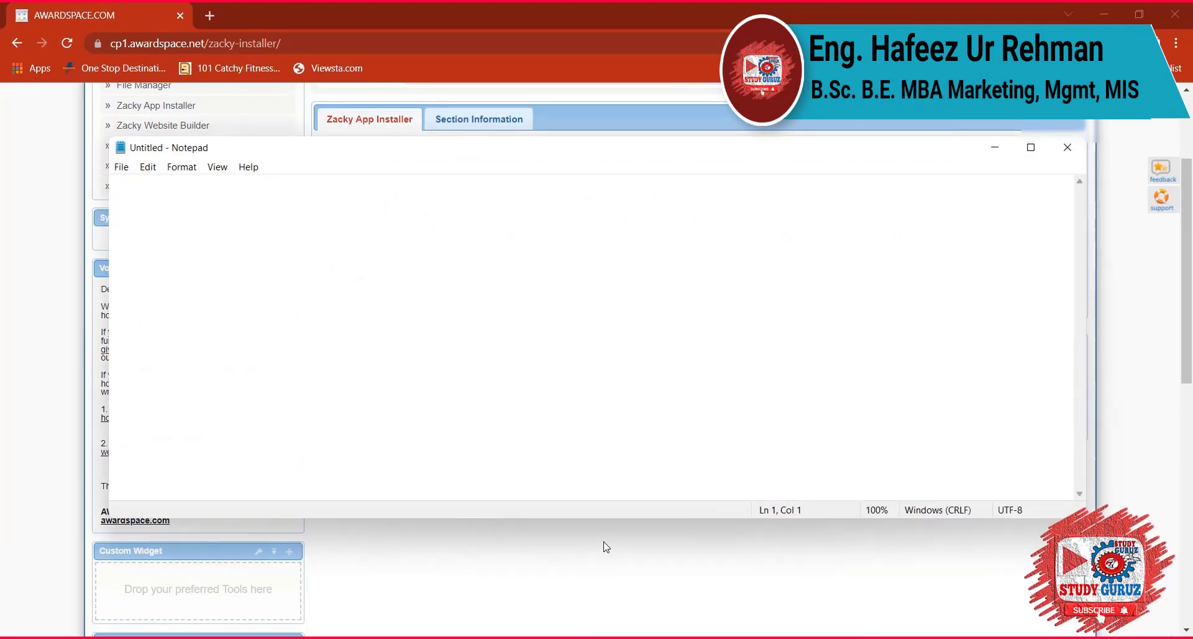
{"action": "key", "text": "ctrl+v"}
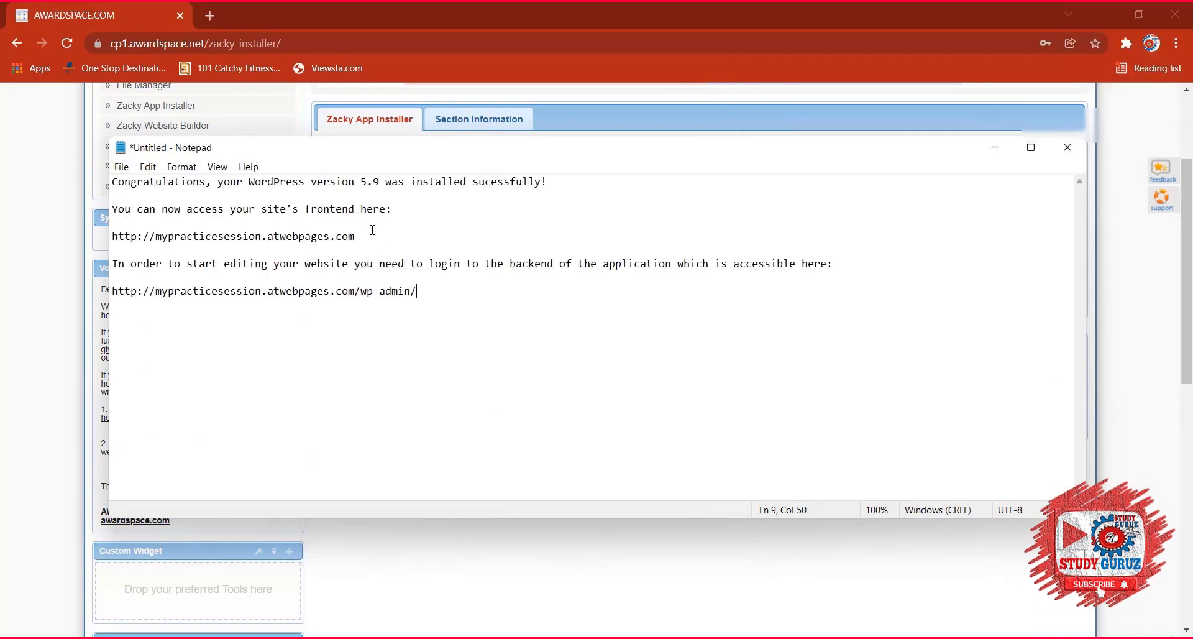
{"action": "left_click_drag", "start_coordinate": [355, 236], "coordinate": [239, 231]}
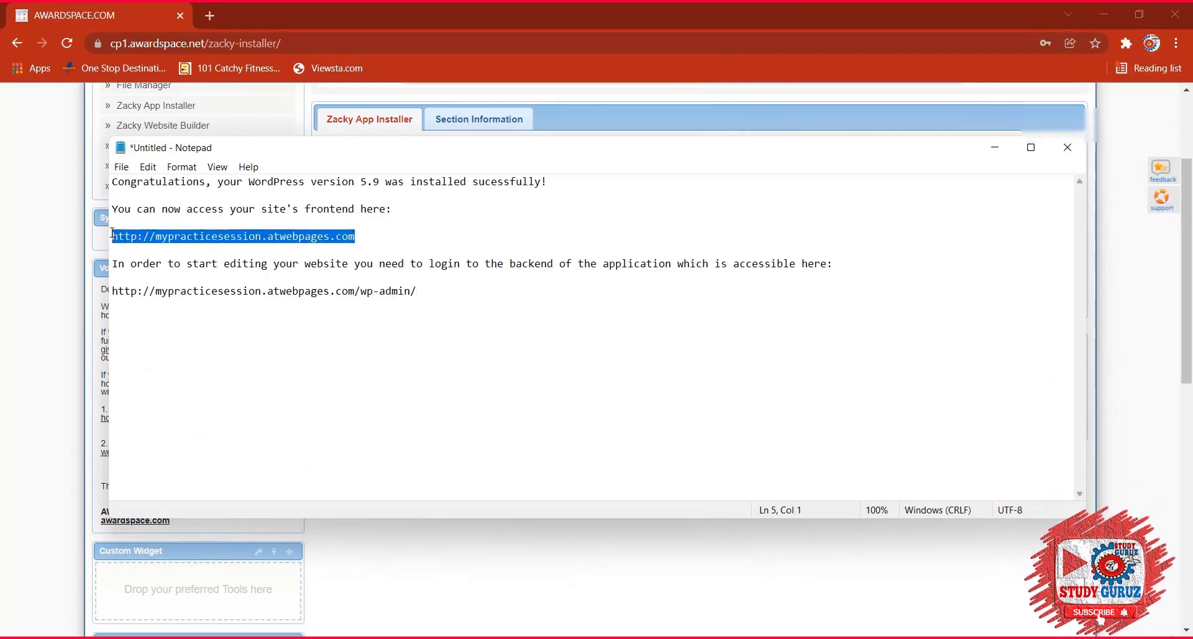
{"action": "left_click_drag", "start_coordinate": [417, 291], "coordinate": [120, 292]}
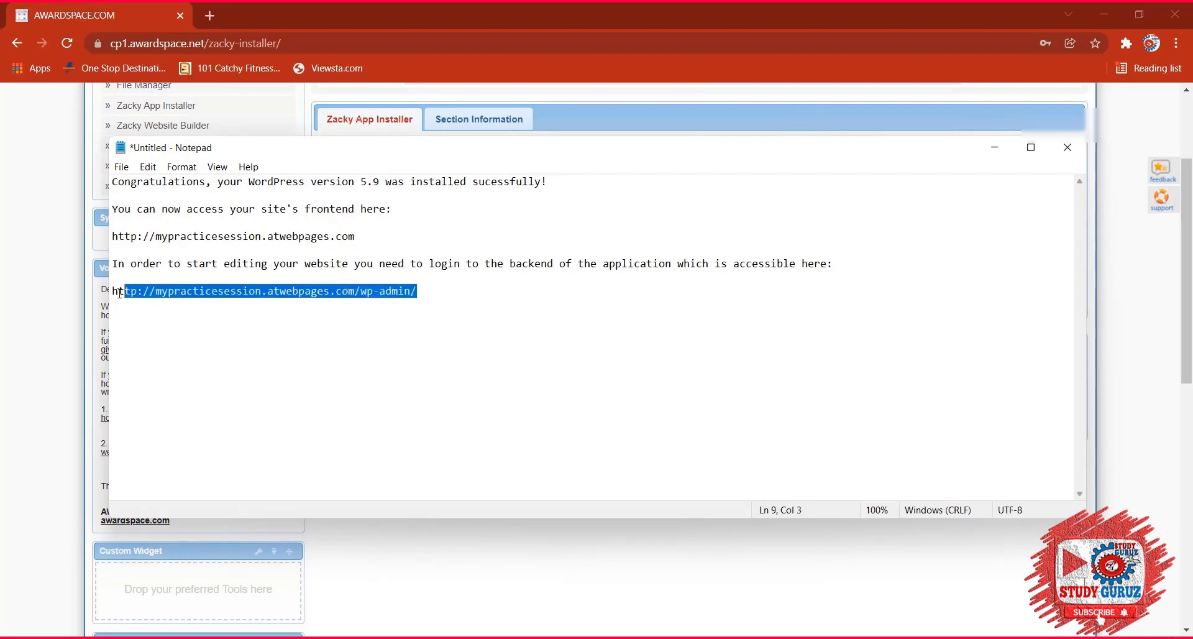
{"action": "left_click", "coordinate": [995, 147]}
{"action": "left_click", "coordinate": [619, 479]}
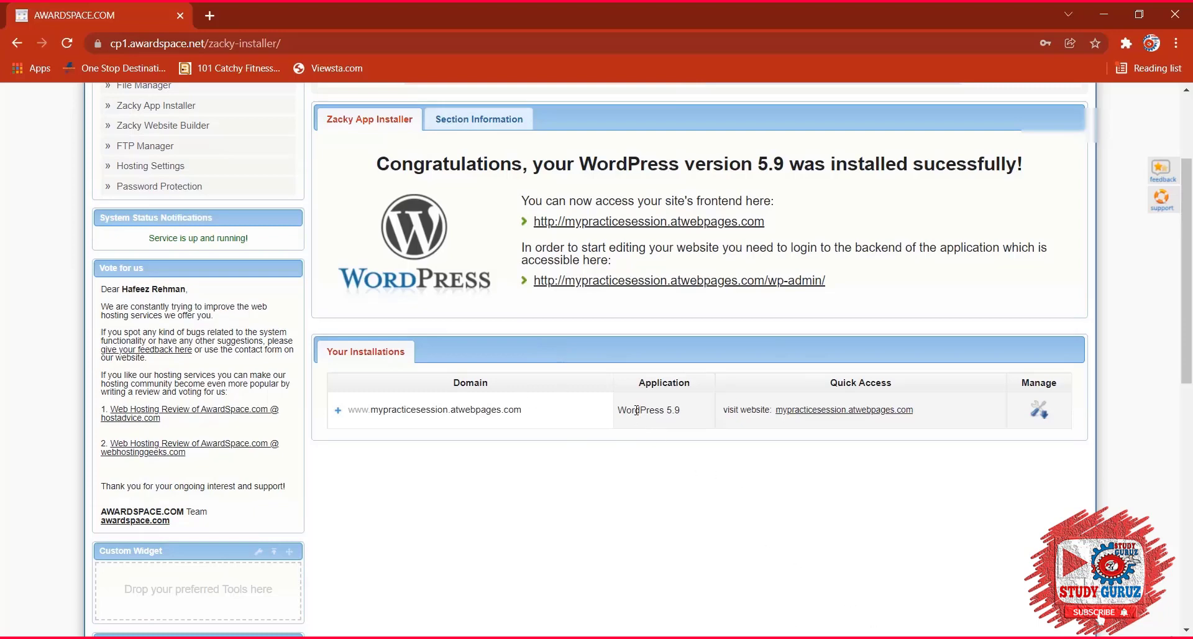
Open mypracticesession.atwebpages.com in a new tab and view the SFP Experts 'Hello world!' home page.
{"action": "left_click", "coordinate": [801, 411]}
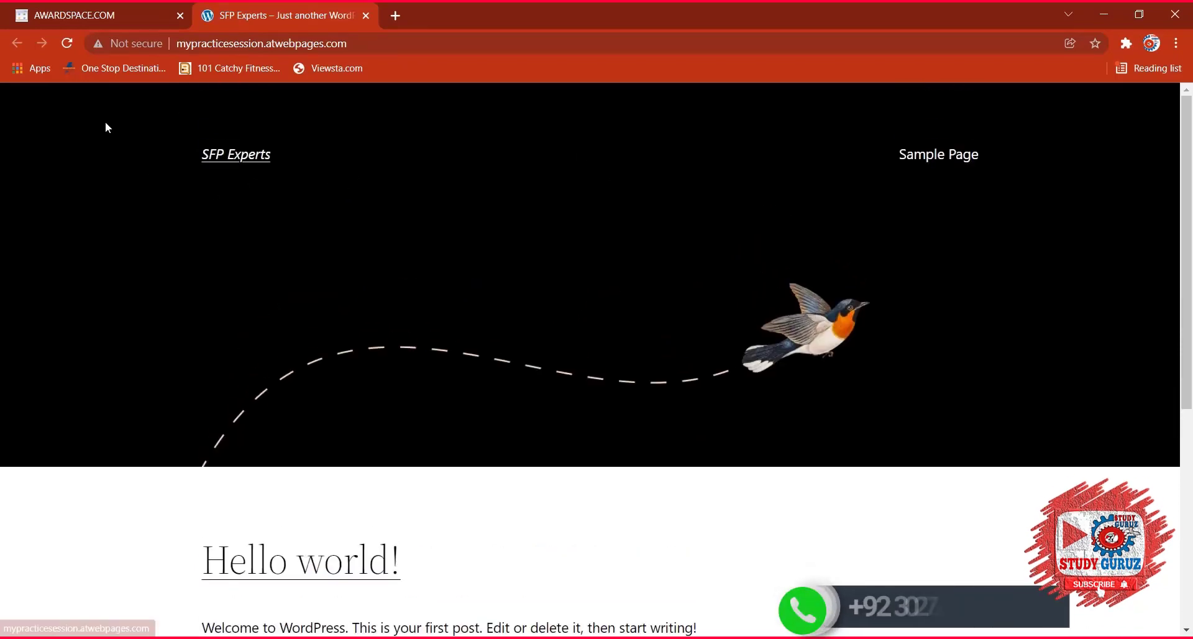
{"action": "left_click", "coordinate": [383, 42]}
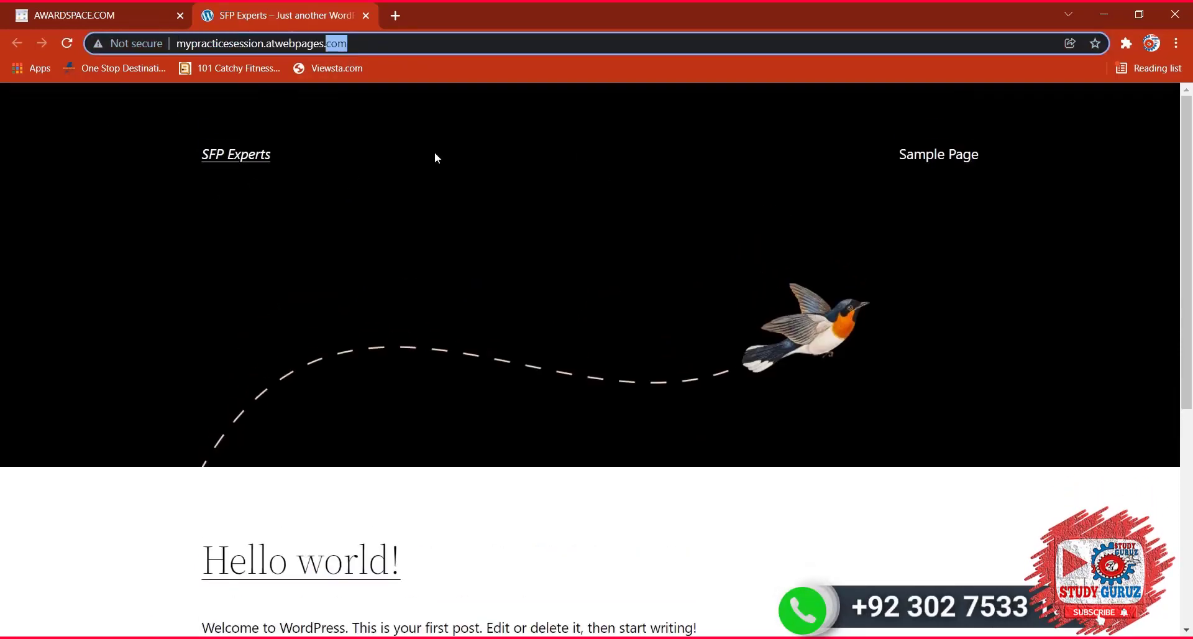
{"action": "scroll", "coordinate": [614, 351], "scroll_direction": "down", "scroll_amount": 5}
{"action": "left_click", "coordinate": [241, 578]}
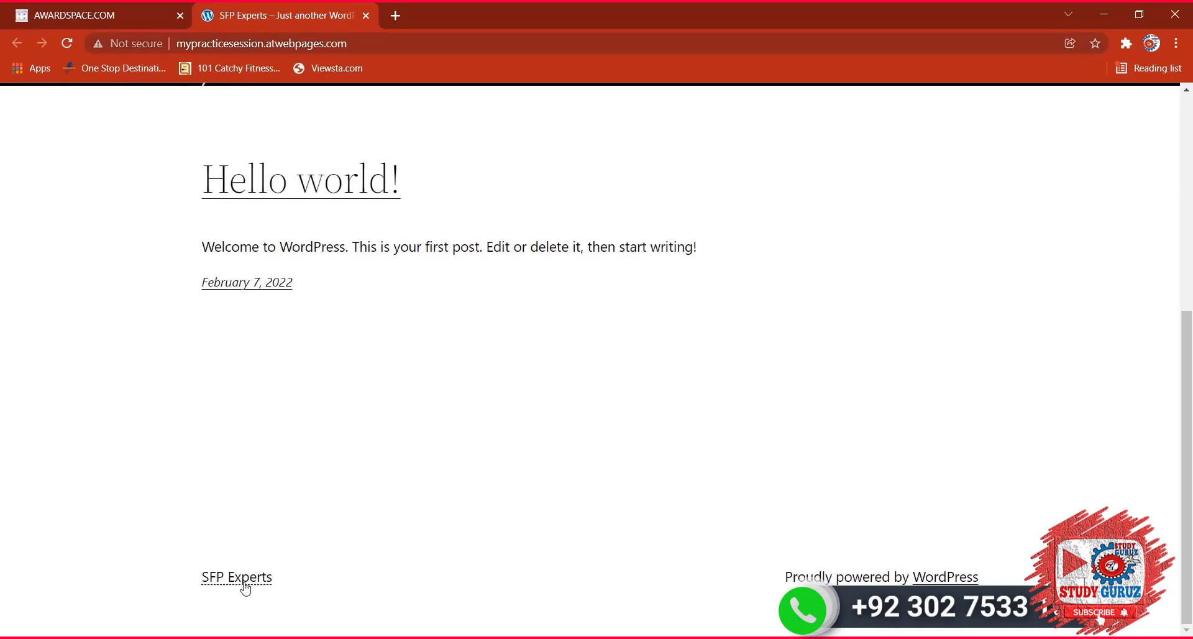
{"action": "scroll", "coordinate": [427, 261], "scroll_direction": "down", "scroll_amount": 5}
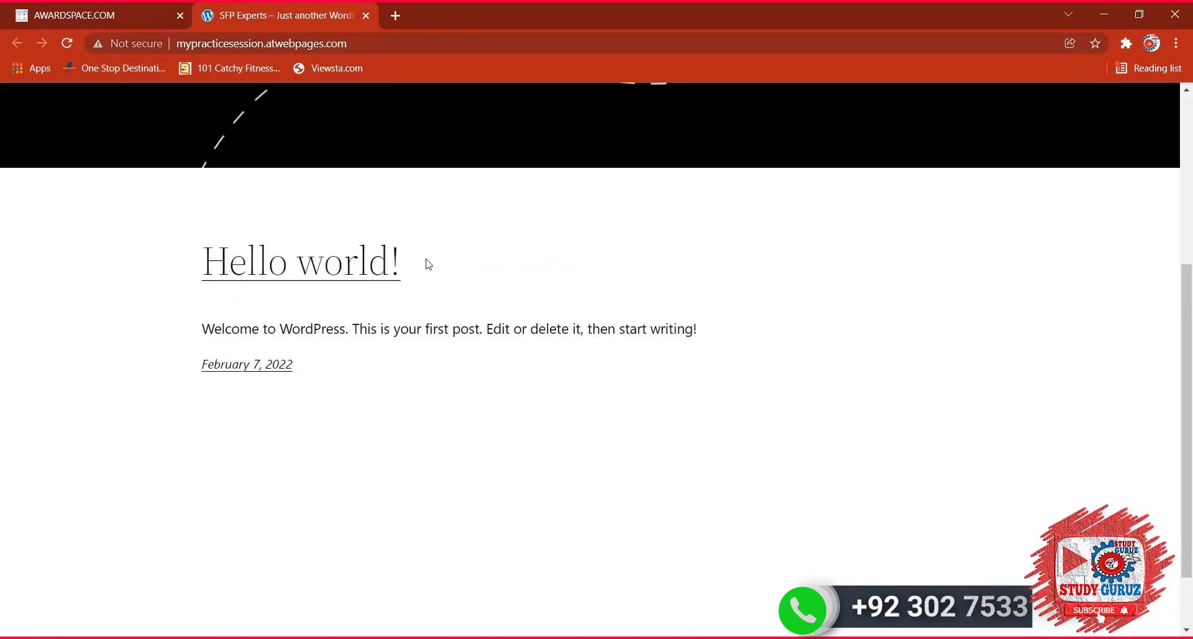
{"action": "scroll", "coordinate": [426, 259], "scroll_direction": "up", "scroll_amount": 5}
{"action": "left_click", "coordinate": [86, 14]}
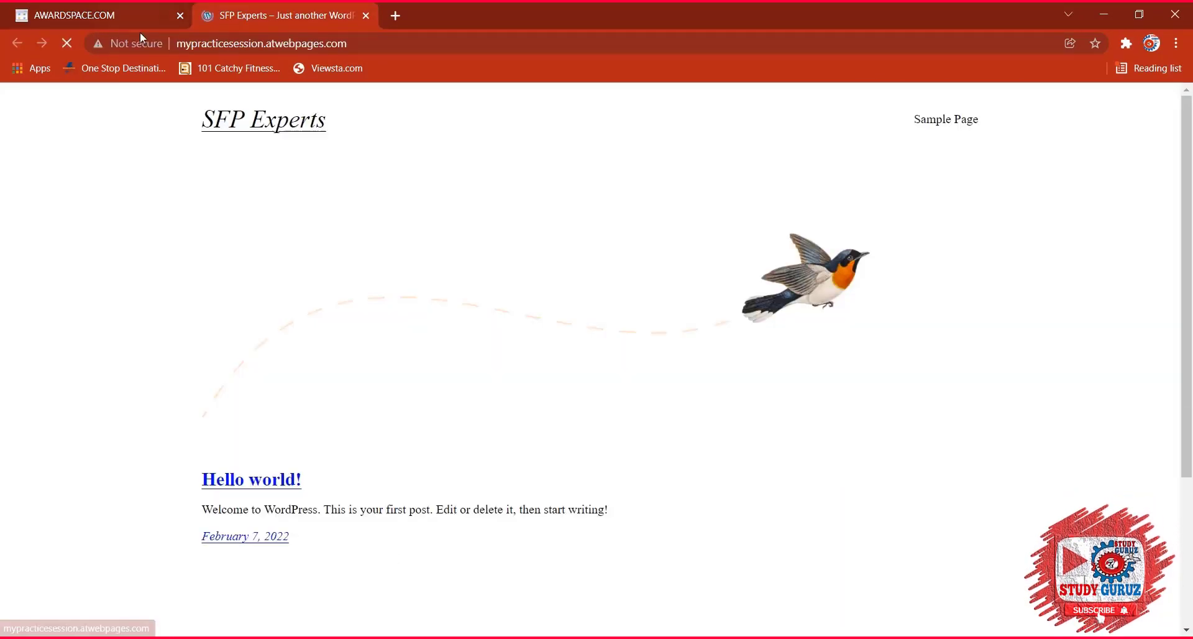
Change the site address to sfpexperts.atwebpages.com and load it.
{"action": "left_click_drag", "start_coordinate": [176, 43], "coordinate": [187, 43]}
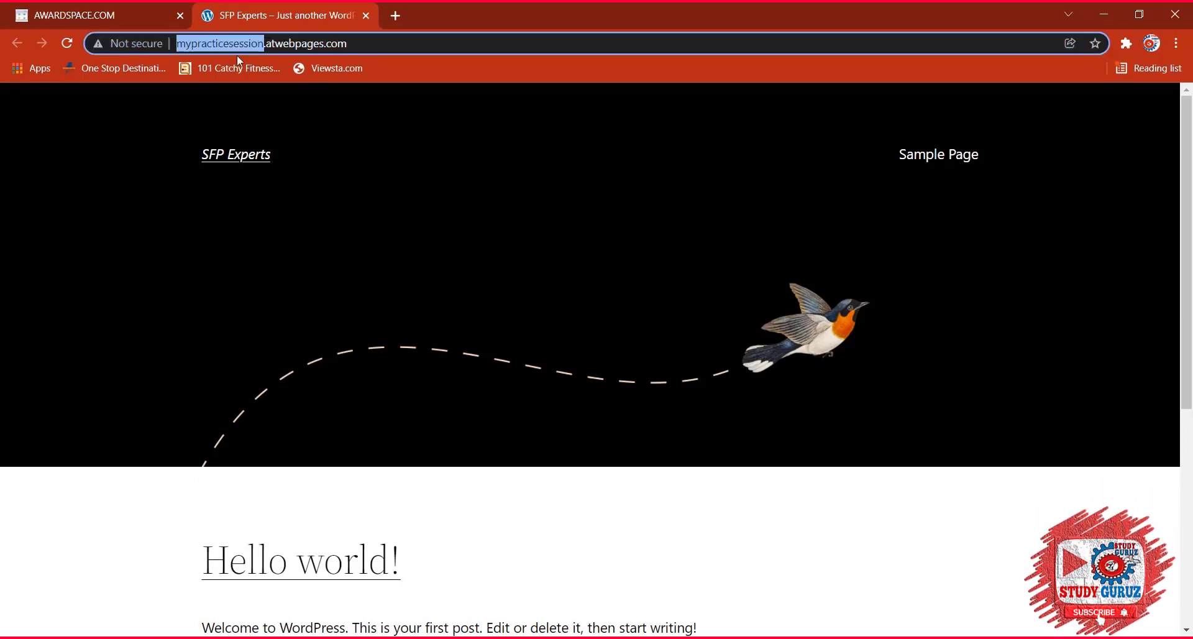
{"action": "left_click_drag", "start_coordinate": [264, 43], "coordinate": [238, 43]}
{"action": "type", "text": "sfpexpe"}
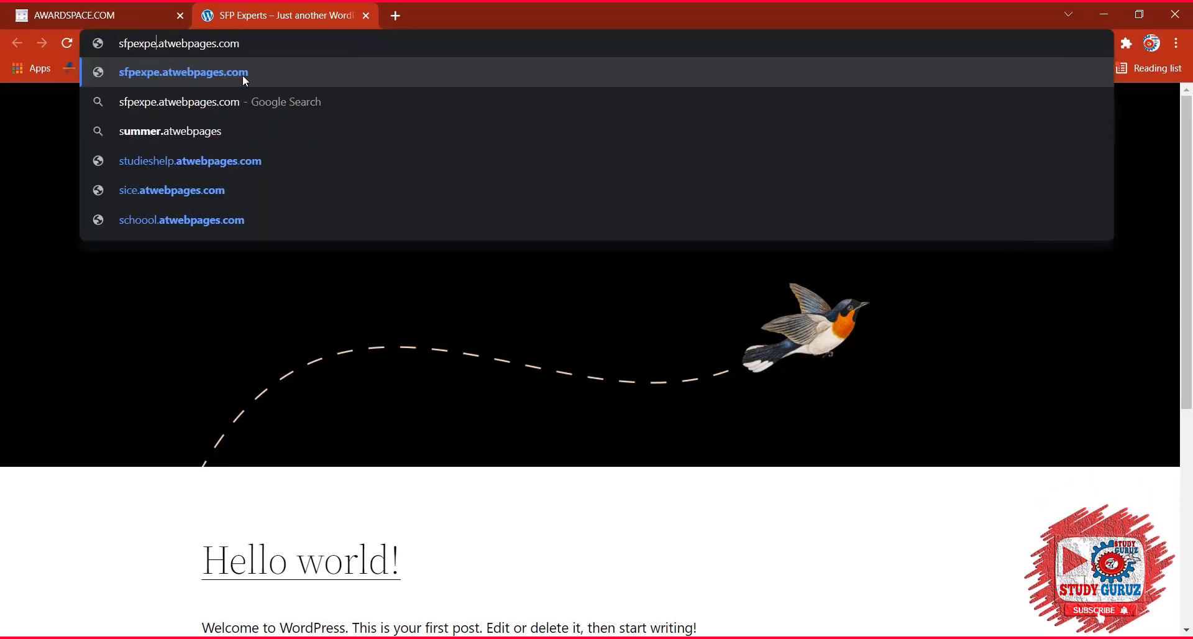
{"action": "type", "text": "rts"}
{"action": "key", "text": "Return"}
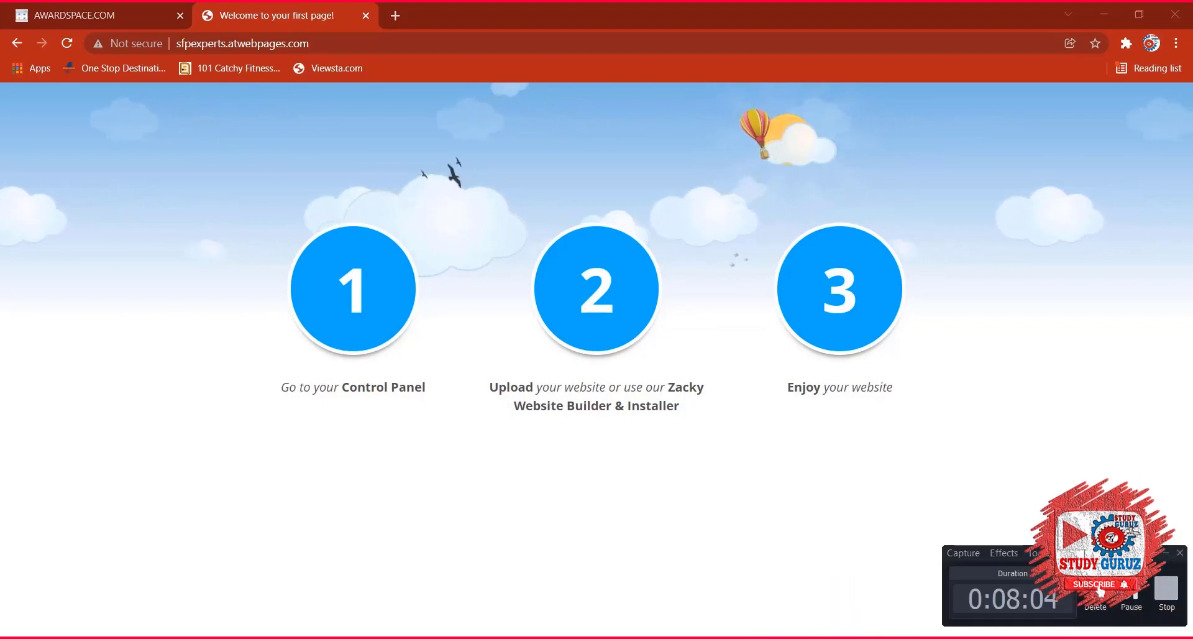
Reload the SFP Experts site, then load sfpexperts.atwebpages.com again to see its welcome placeholder.
{"action": "left_click", "coordinate": [12, 44]}
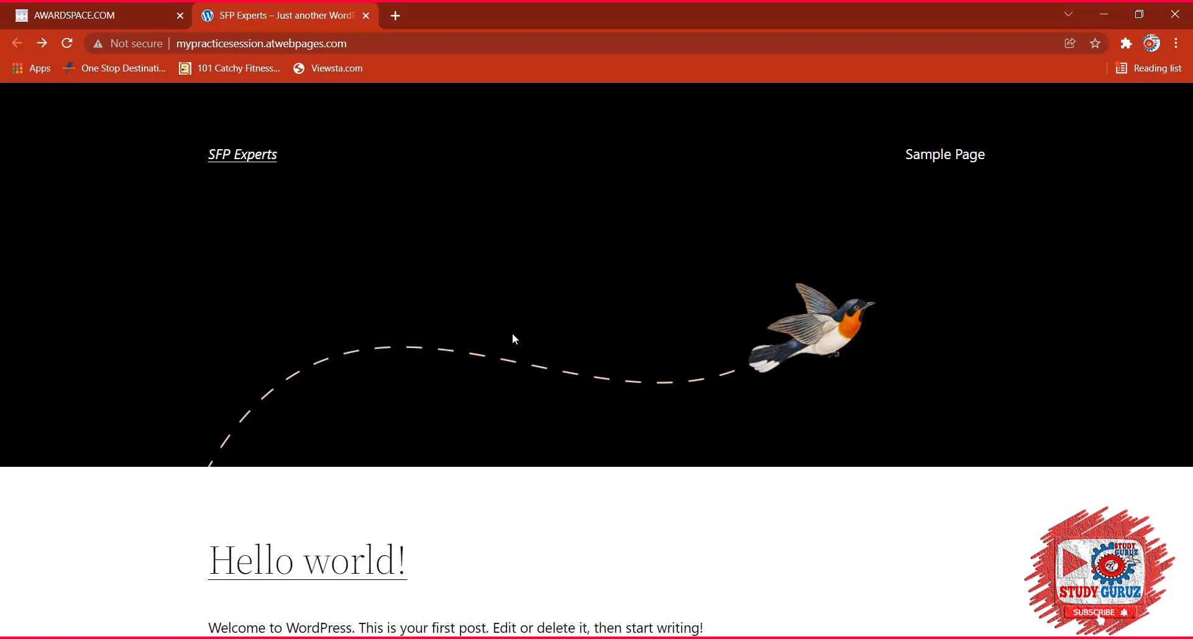
{"action": "left_click", "coordinate": [225, 154]}
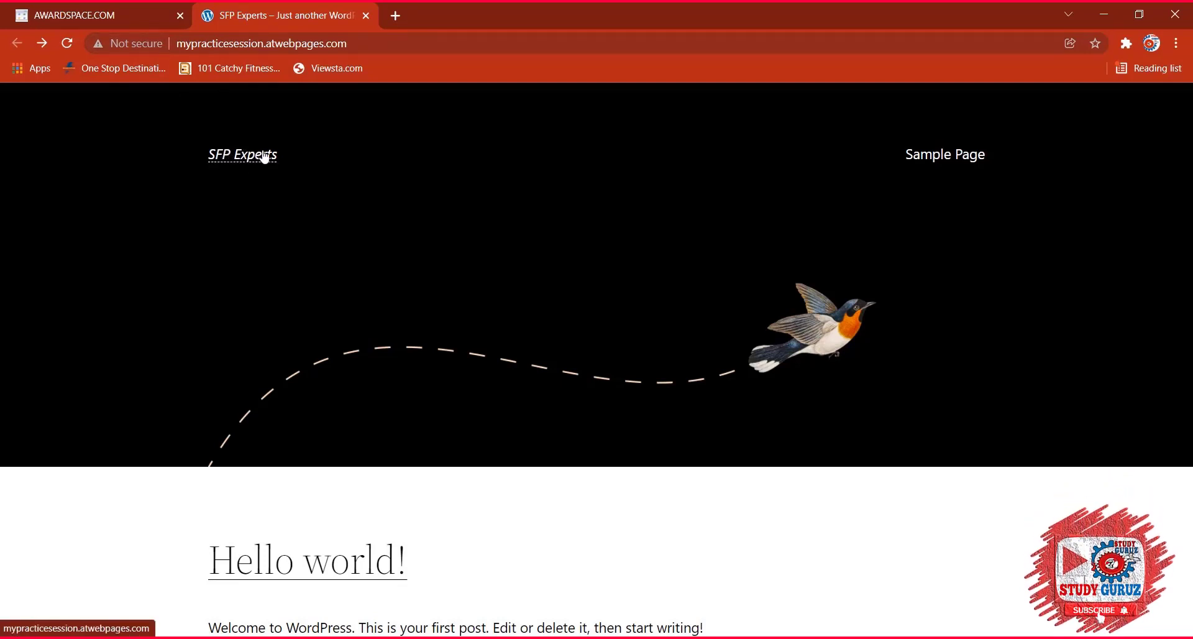
{"action": "left_click", "coordinate": [261, 43]}
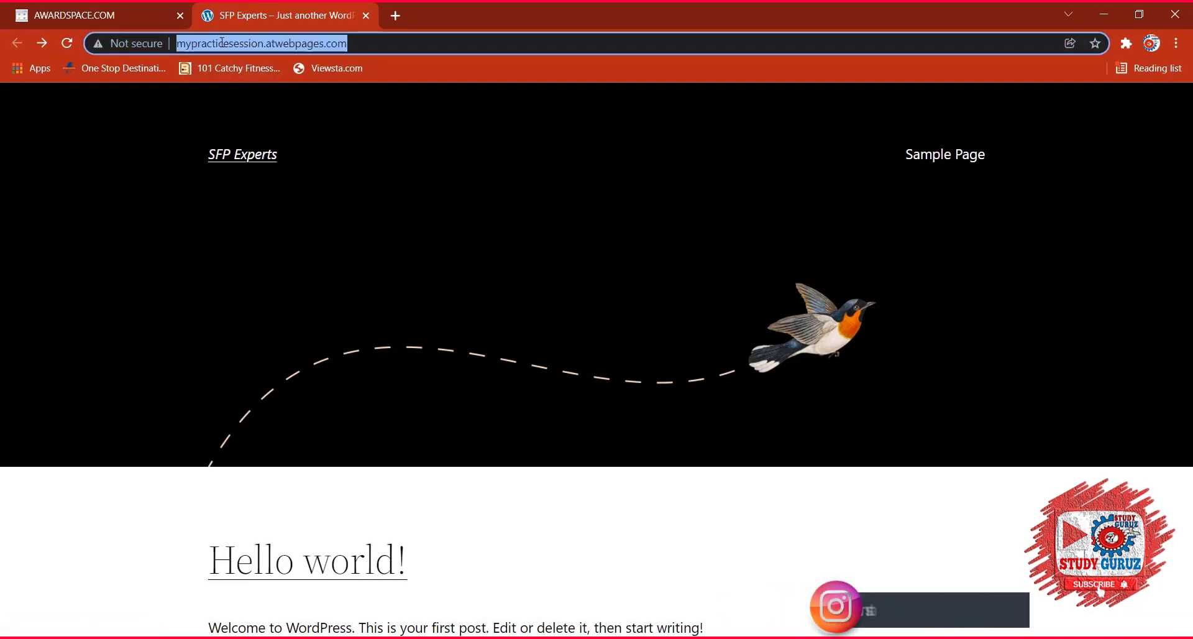
{"action": "left_click", "coordinate": [261, 43]}
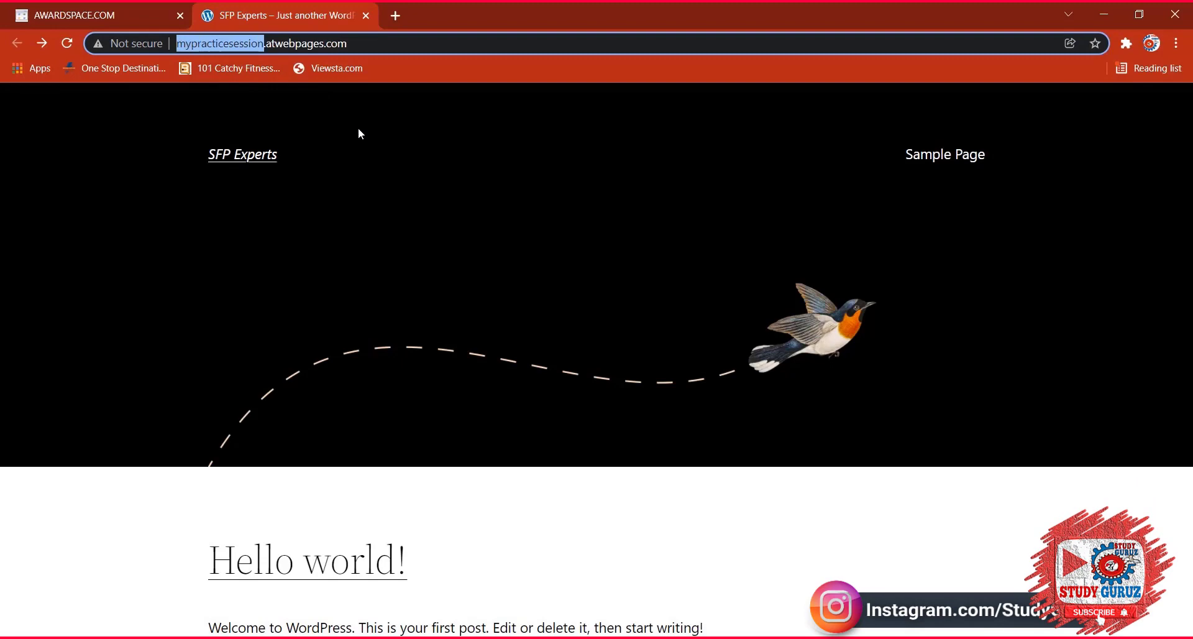
{"action": "type", "text": "sfpex"}
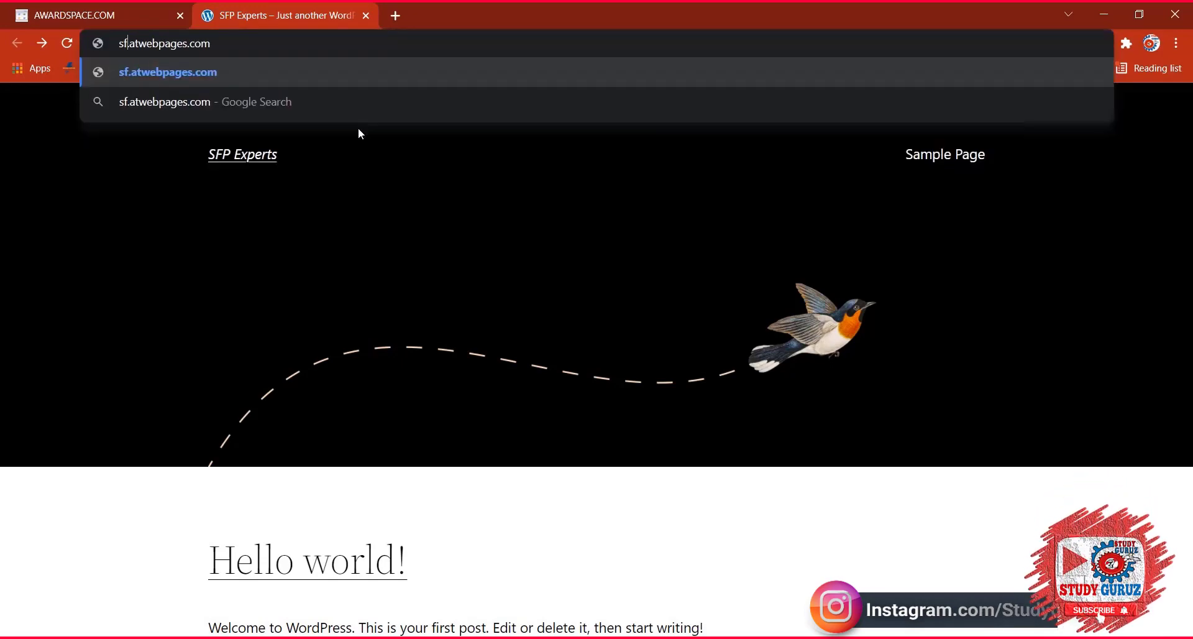
{"action": "type", "text": "perts"}
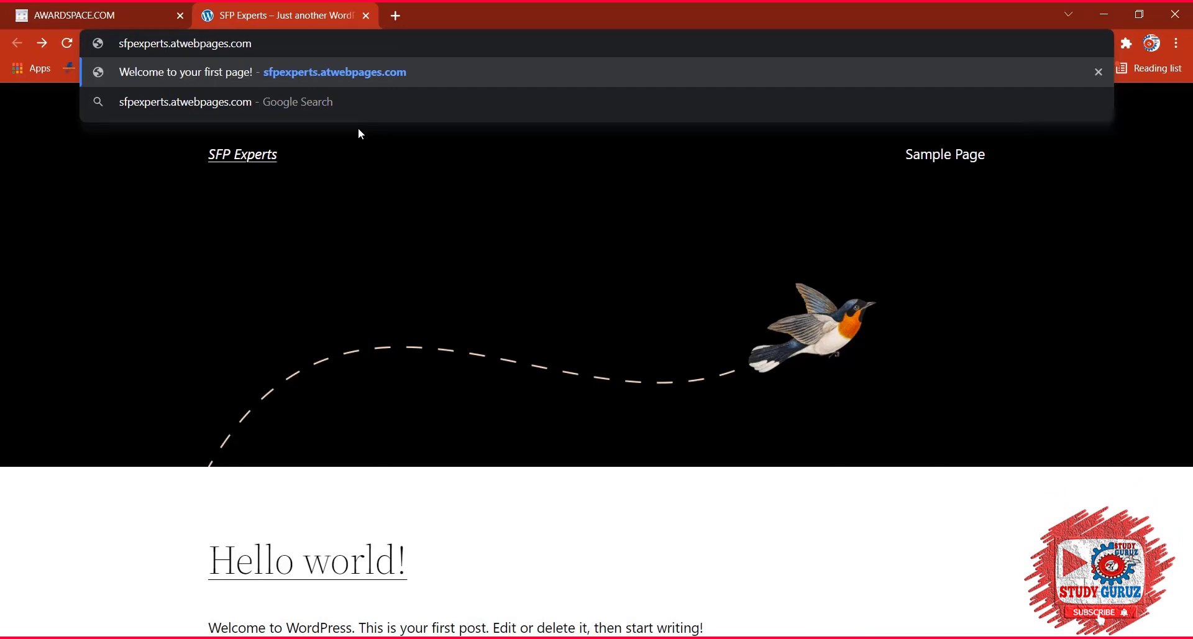
{"action": "key", "text": "Return"}
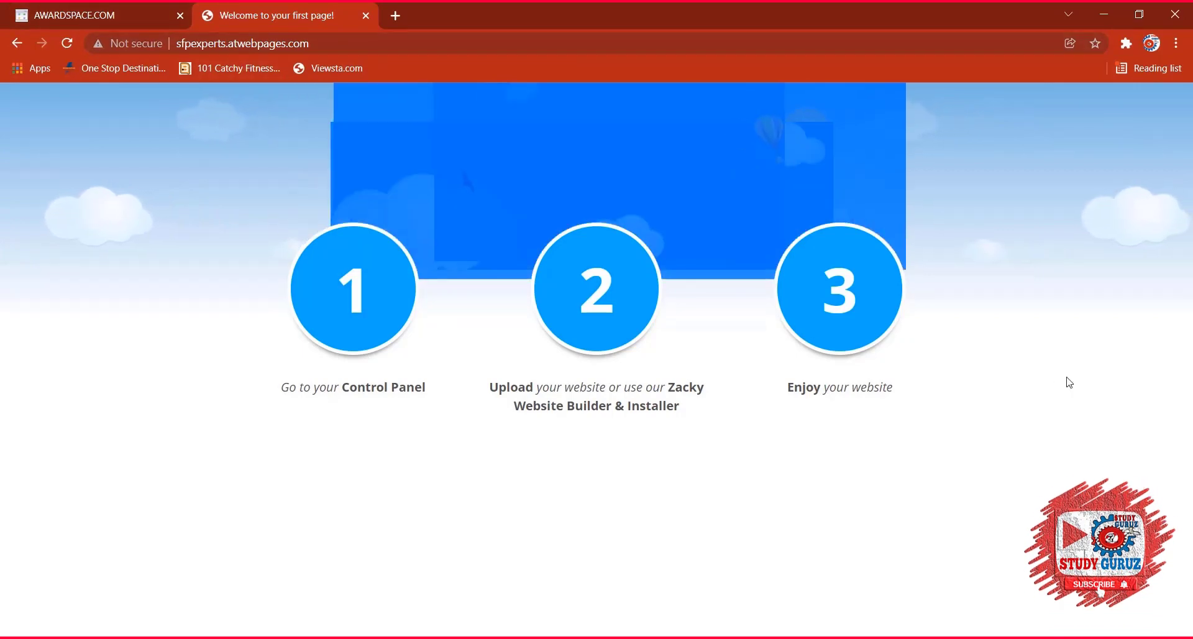
{"action": "left_click", "coordinate": [68, 13]}
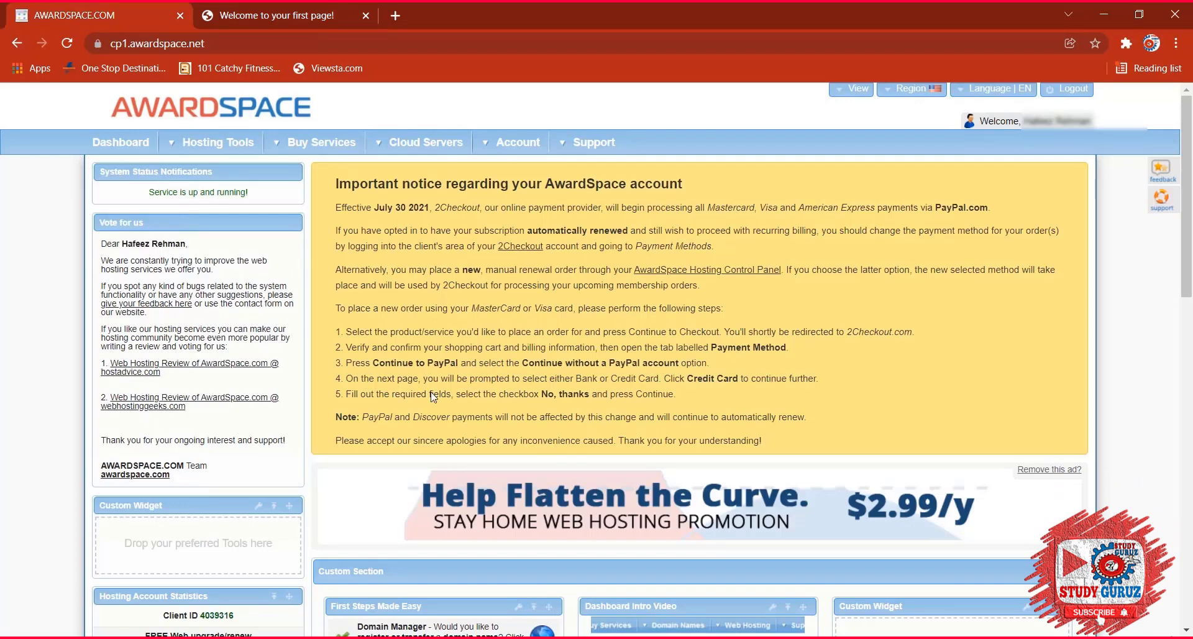
Create the free subdomain kashmirday2022.atwebpages.com from the Domain Manager.
{"action": "left_click", "coordinate": [214, 142]}
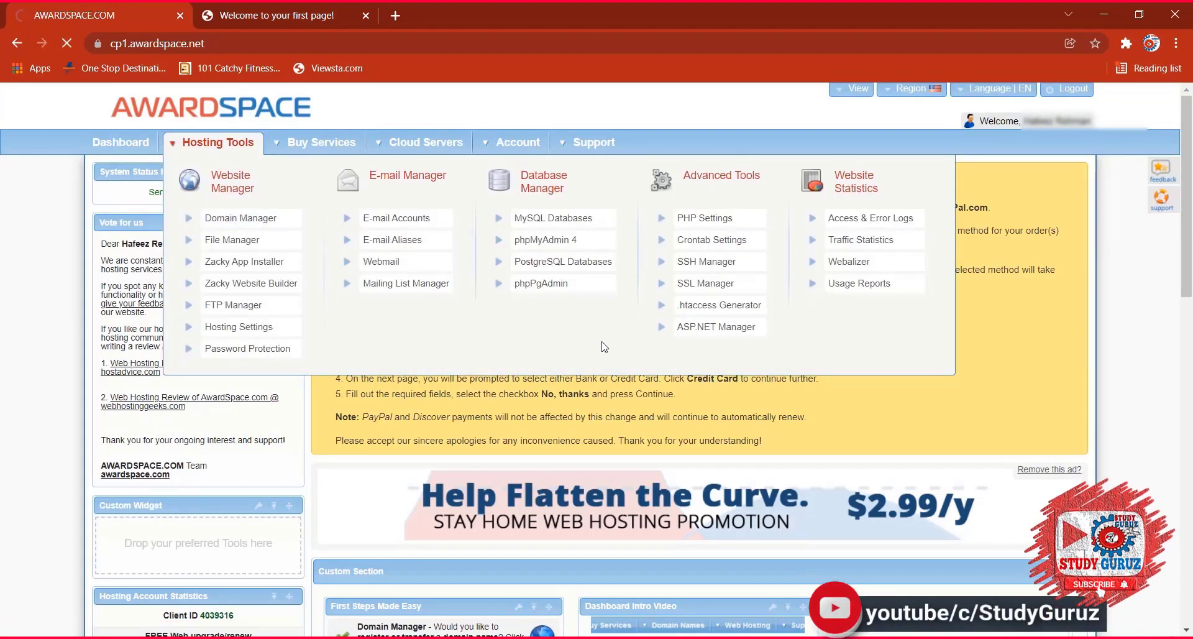
{"action": "scroll", "coordinate": [596, 435], "scroll_direction": "down", "scroll_amount": 3}
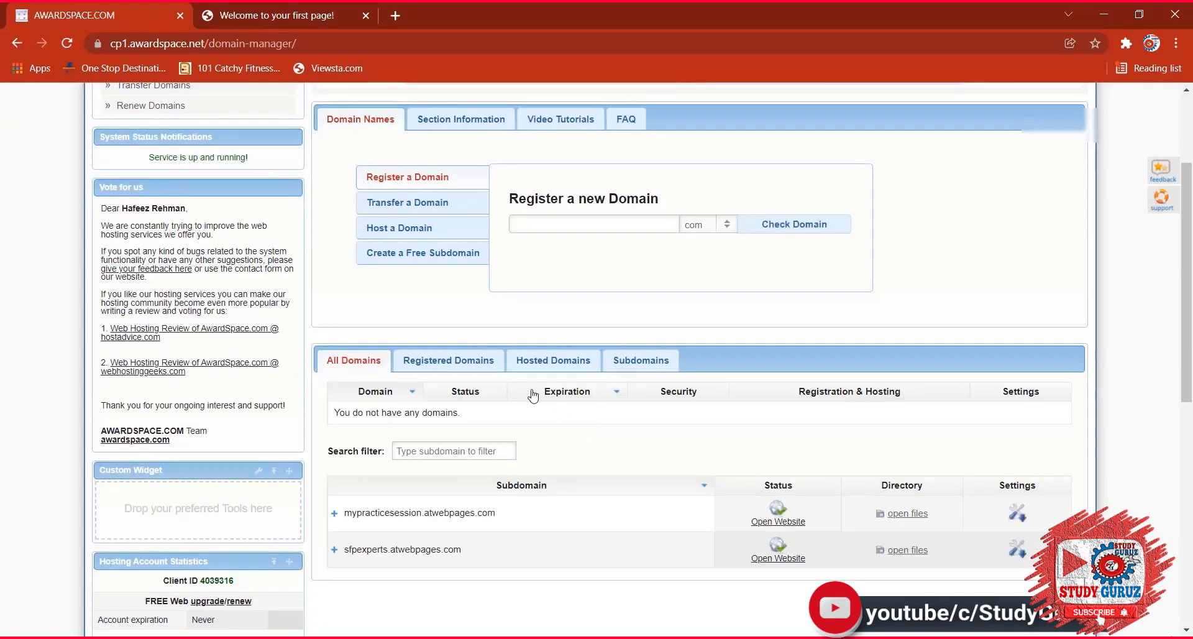
{"action": "scroll", "coordinate": [531, 396], "scroll_direction": "down", "scroll_amount": 3}
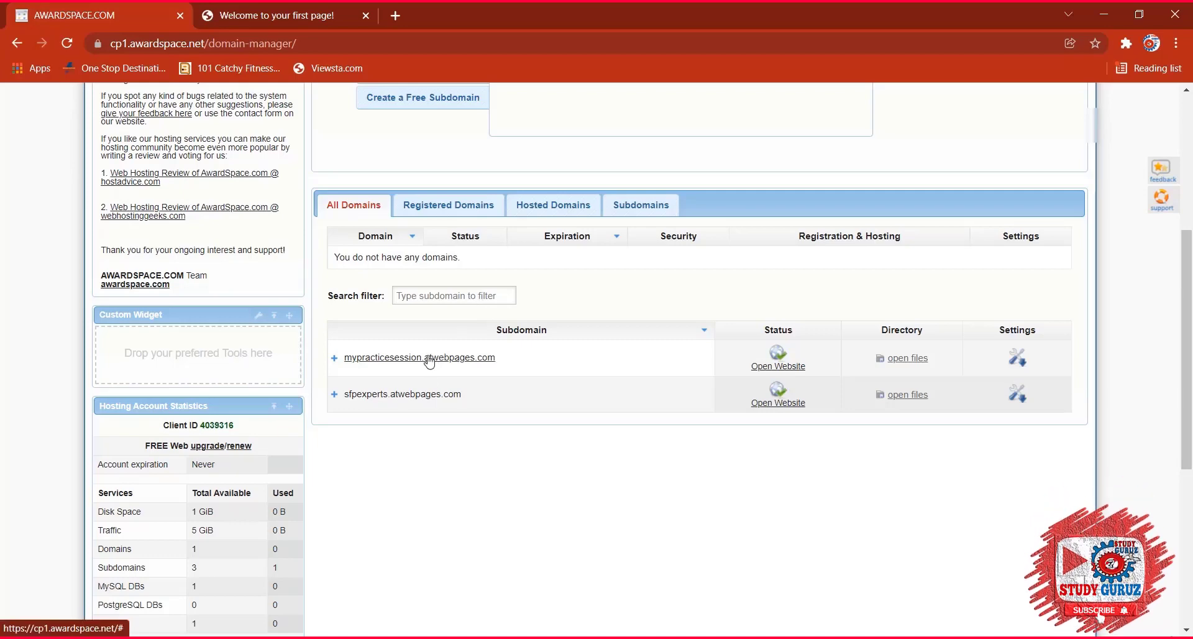
{"action": "scroll", "coordinate": [495, 329], "scroll_direction": "up", "scroll_amount": 4}
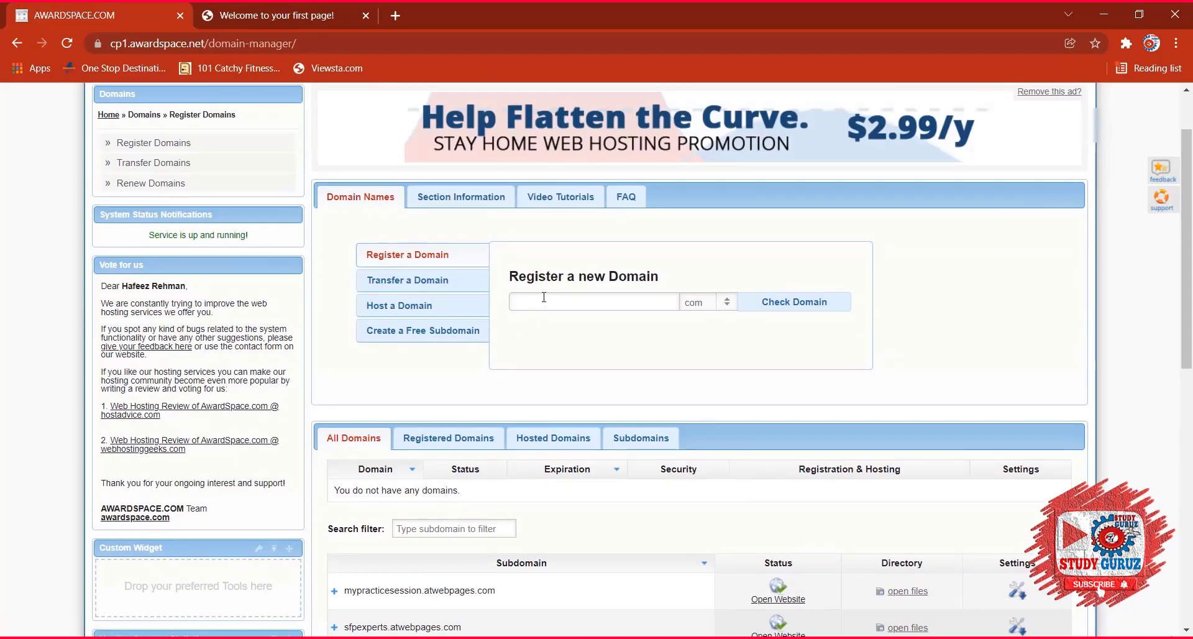
{"action": "left_click", "coordinate": [541, 302]}
{"action": "left_click", "coordinate": [463, 334]}
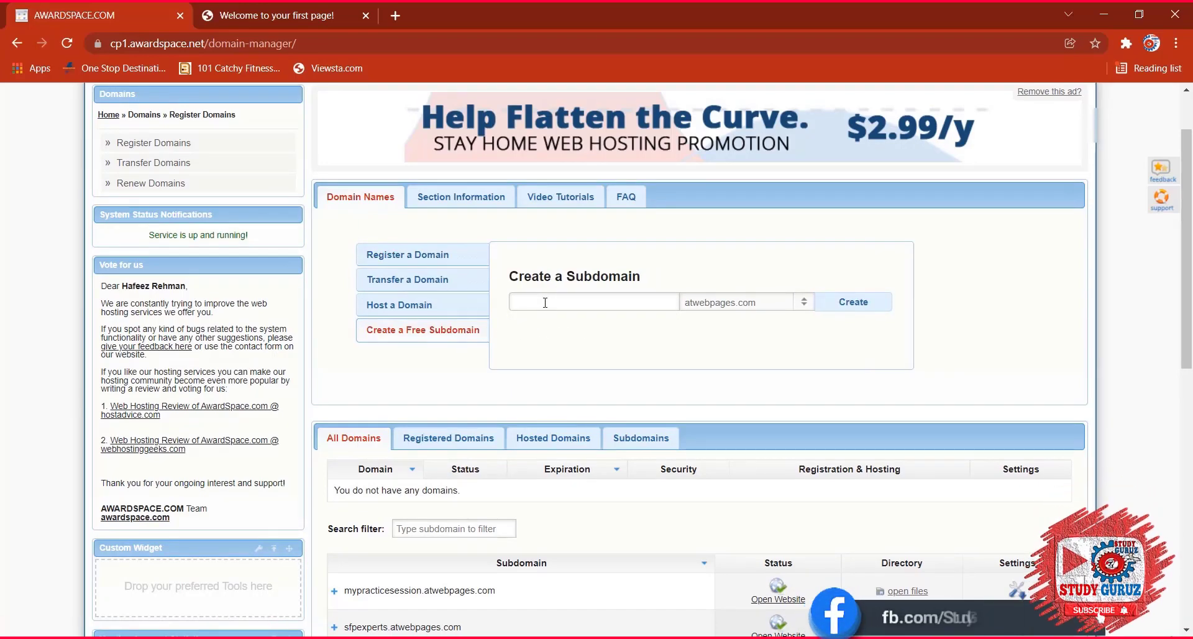
{"action": "type", "text": "kashmirday"}
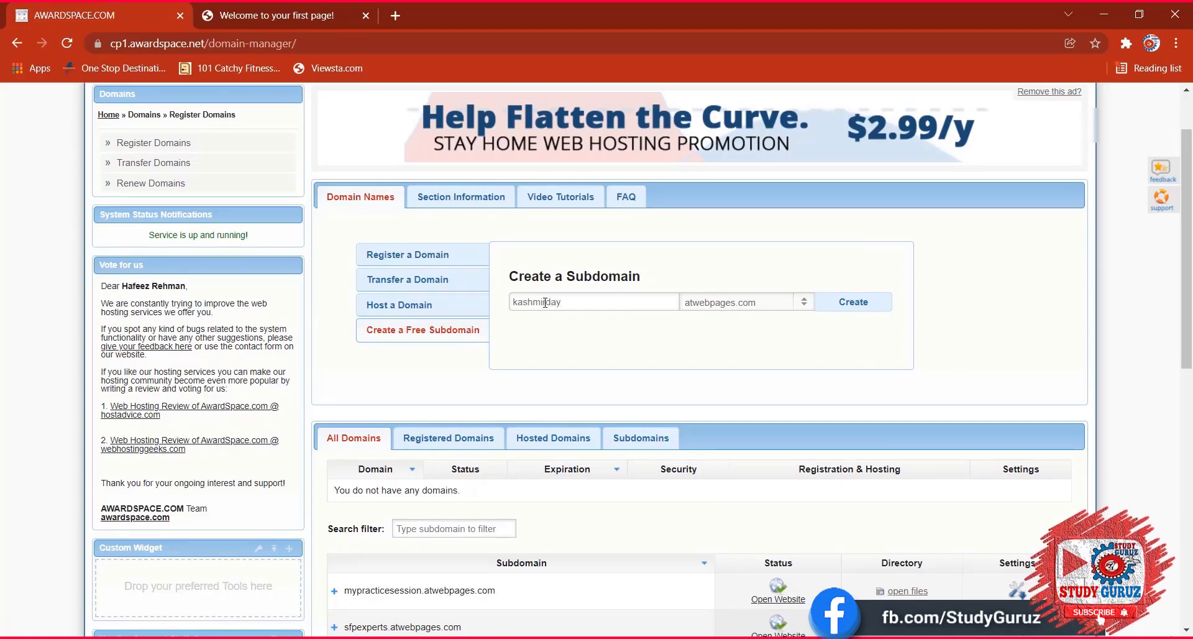
{"action": "type", "text": "2022"}
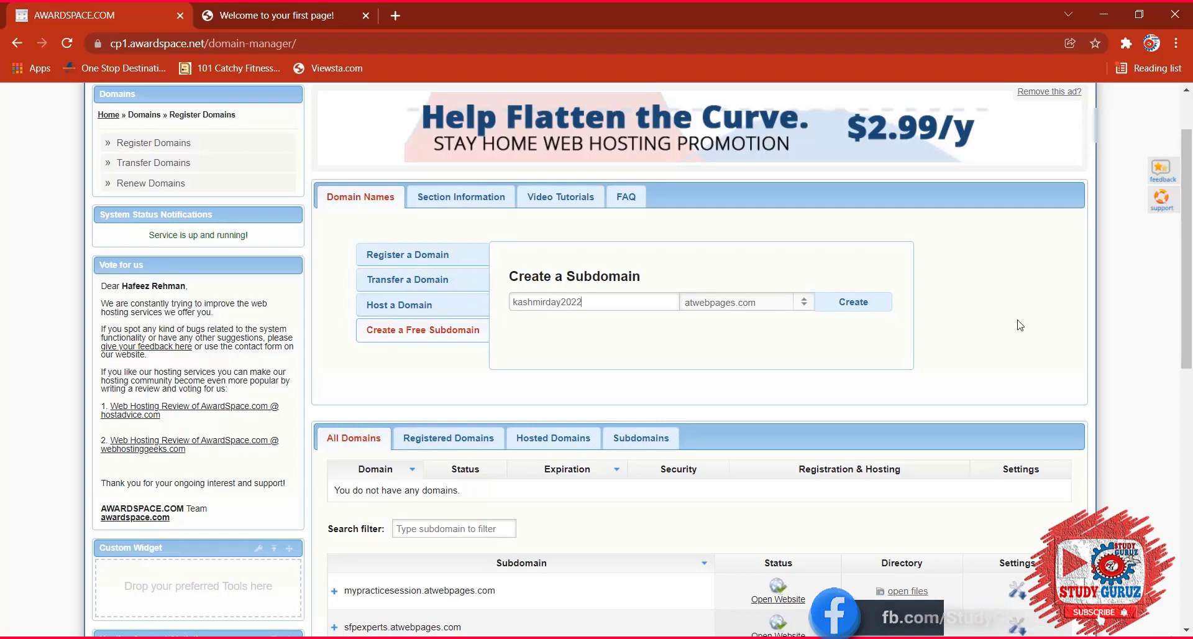
{"action": "left_click", "coordinate": [853, 301]}
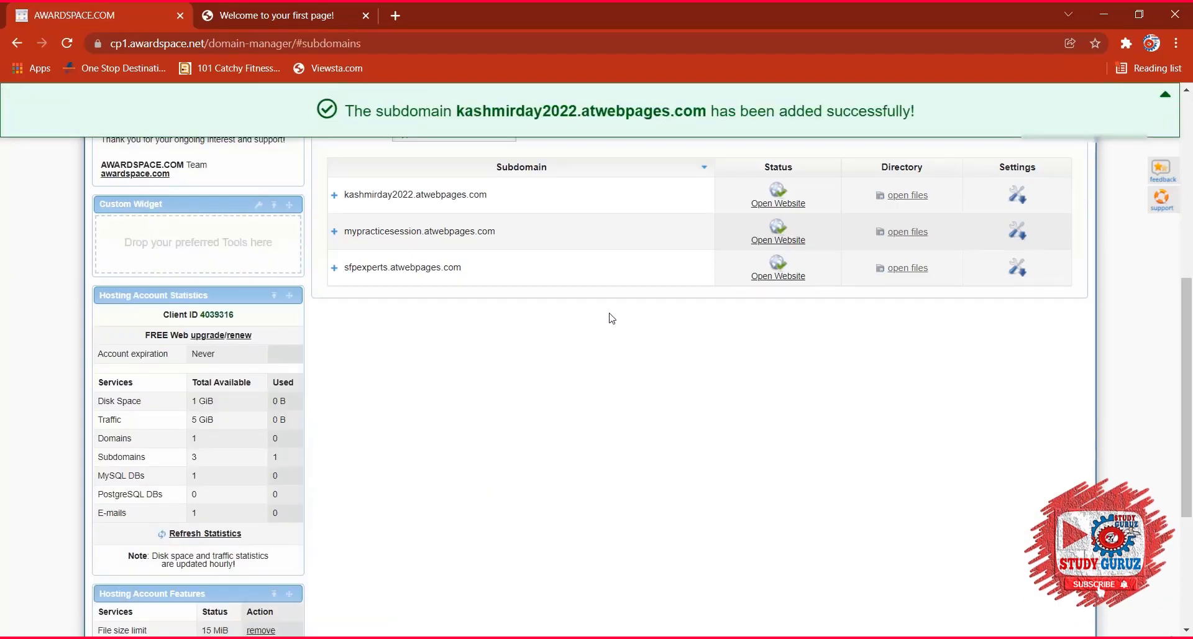
Delete the kashmirday2022.atwebpages.com subdomain.
{"action": "scroll", "coordinate": [423, 197], "scroll_direction": "up", "scroll_amount": 4}
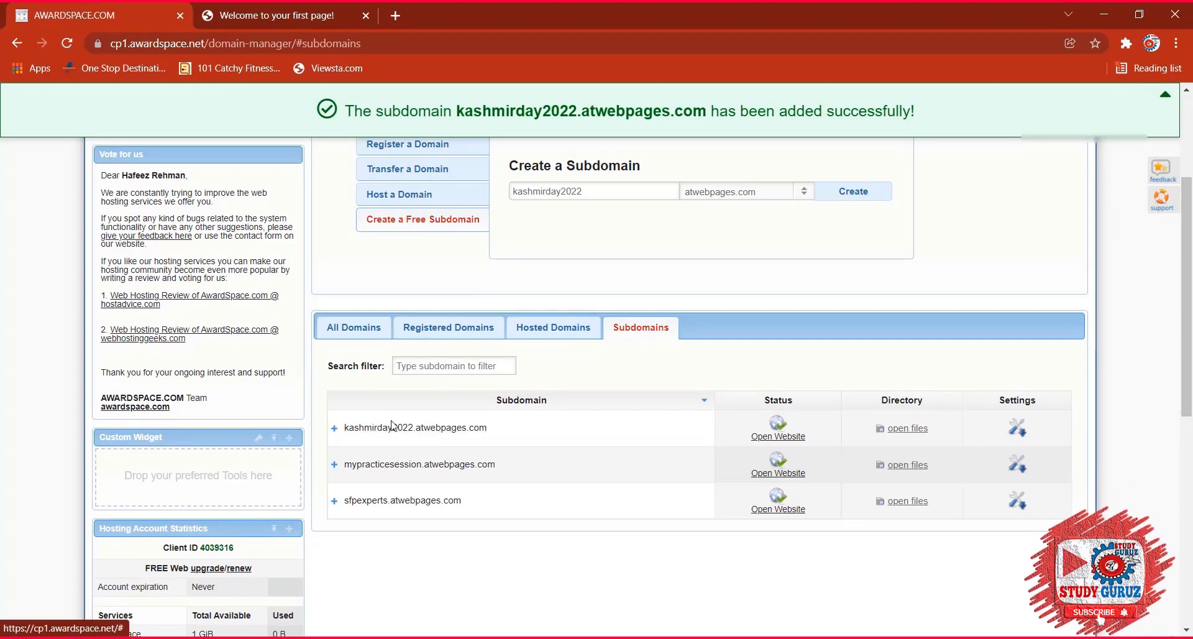
{"action": "left_click", "coordinate": [333, 428]}
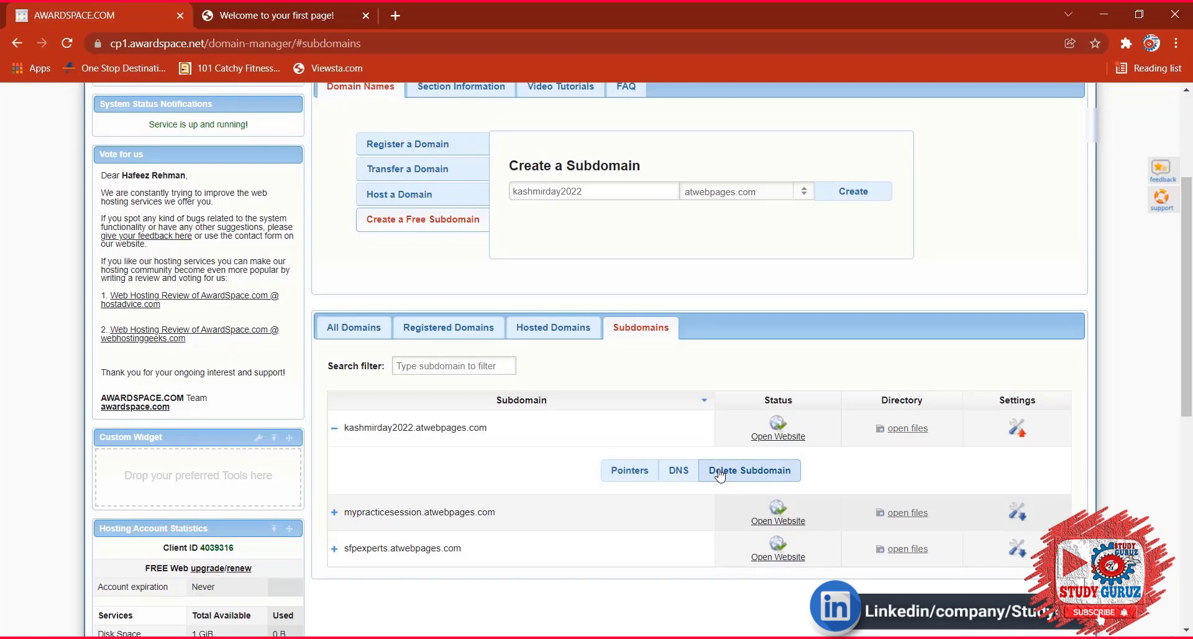
{"action": "left_click", "coordinate": [740, 472]}
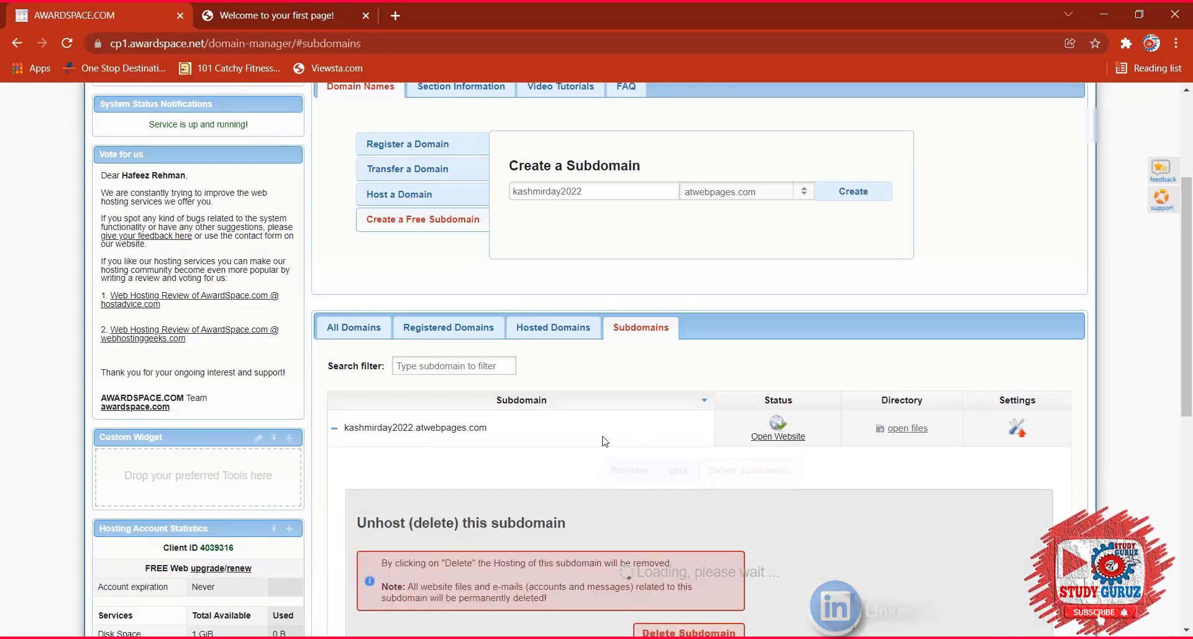
{"action": "scroll", "coordinate": [557, 431], "scroll_direction": "down", "scroll_amount": 4}
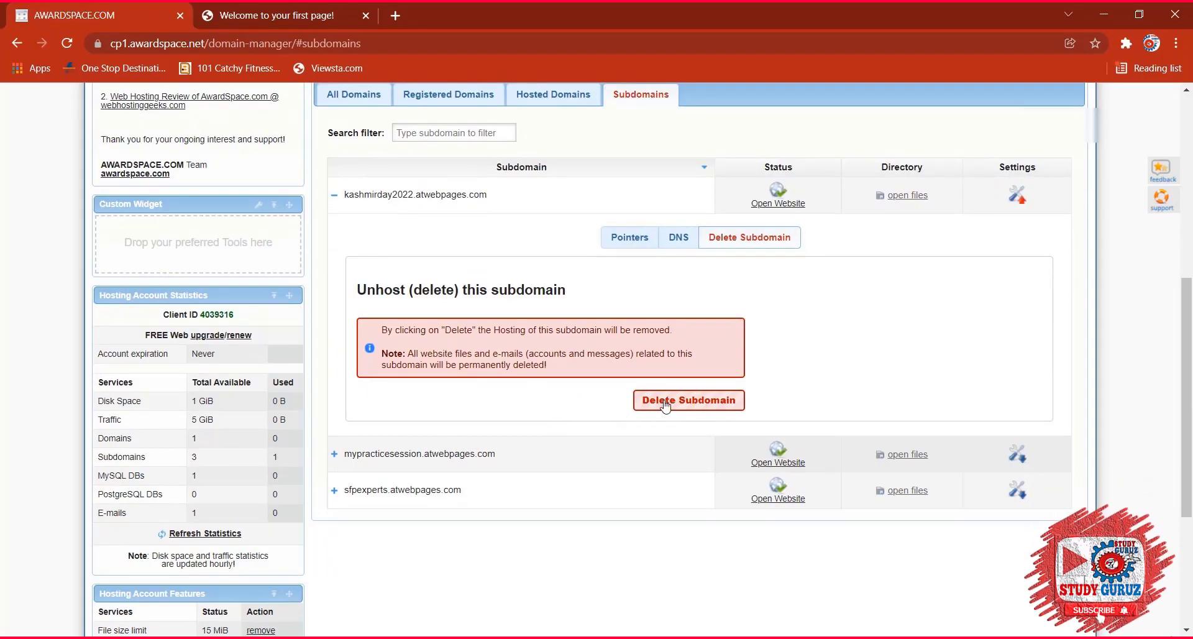
{"action": "left_click", "coordinate": [661, 405]}
{"action": "left_click", "coordinate": [672, 413]}
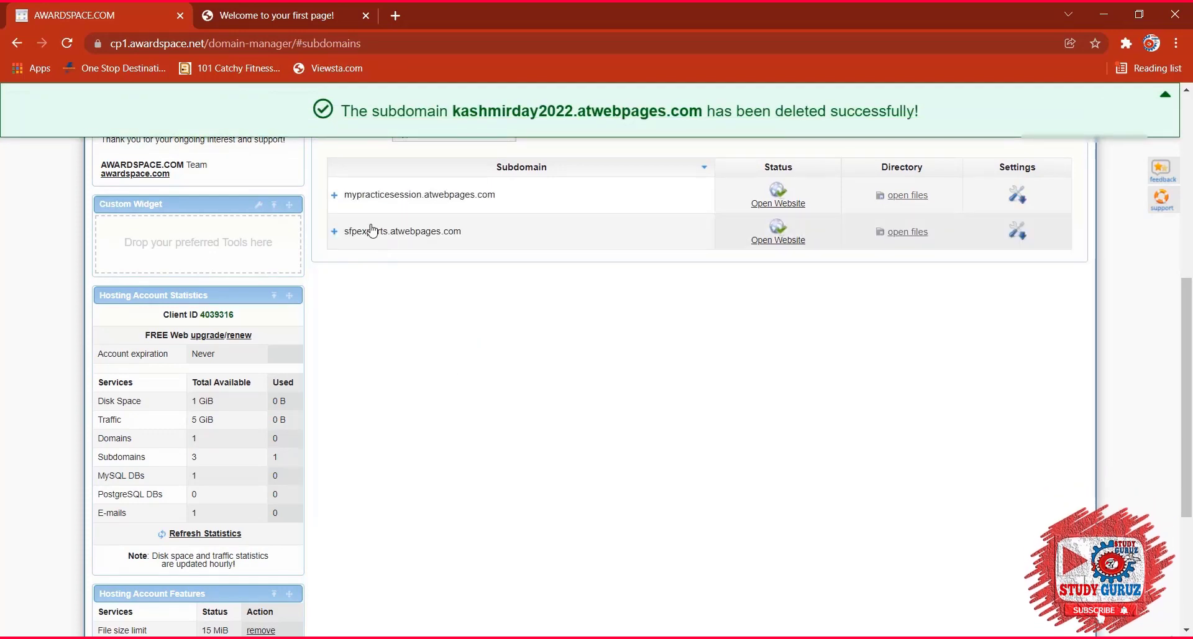
Delete the mypracticesession.atwebpages.com subdomain.
{"action": "left_click", "coordinate": [360, 196]}
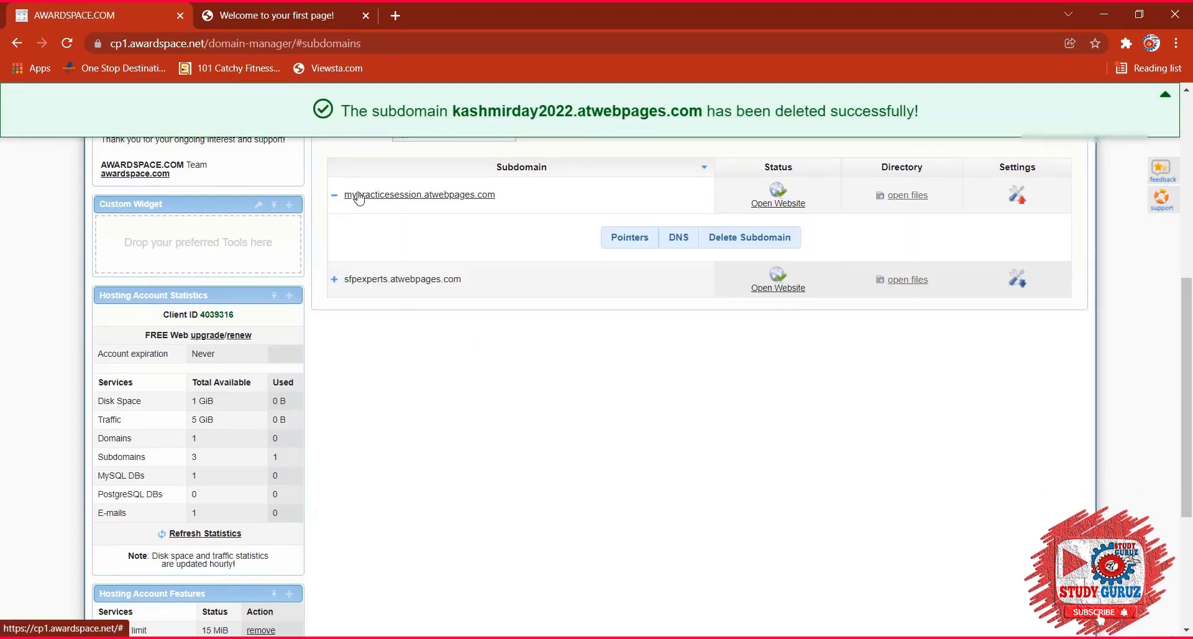
{"action": "left_click", "coordinate": [766, 240]}
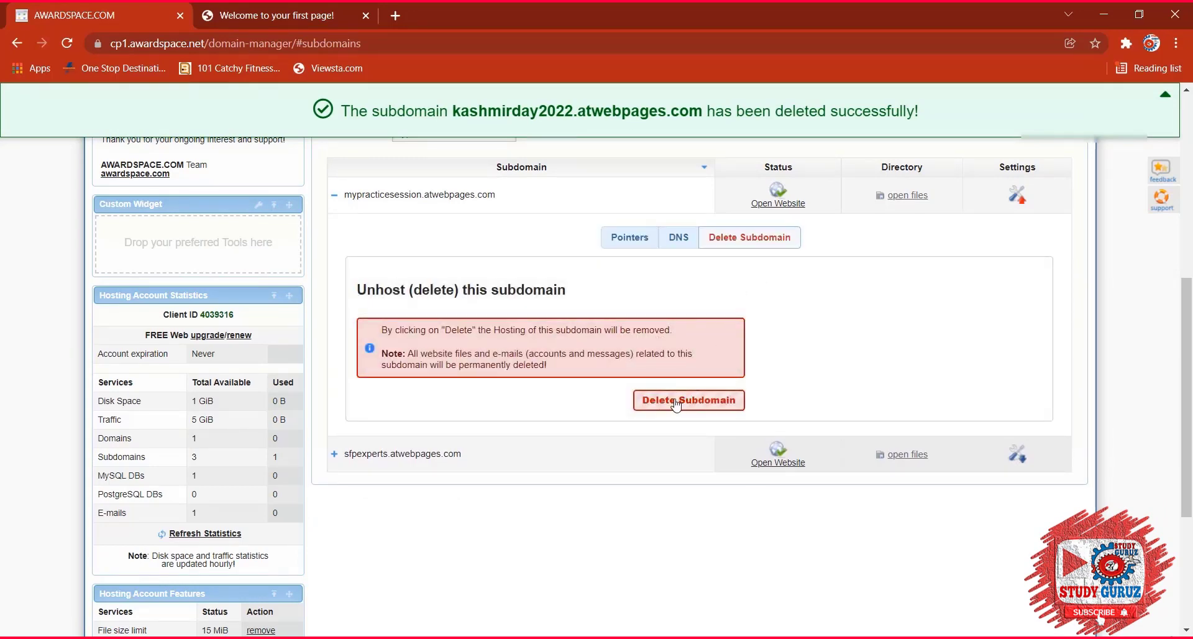
{"action": "left_click", "coordinate": [676, 403]}
{"action": "left_click", "coordinate": [673, 413]}
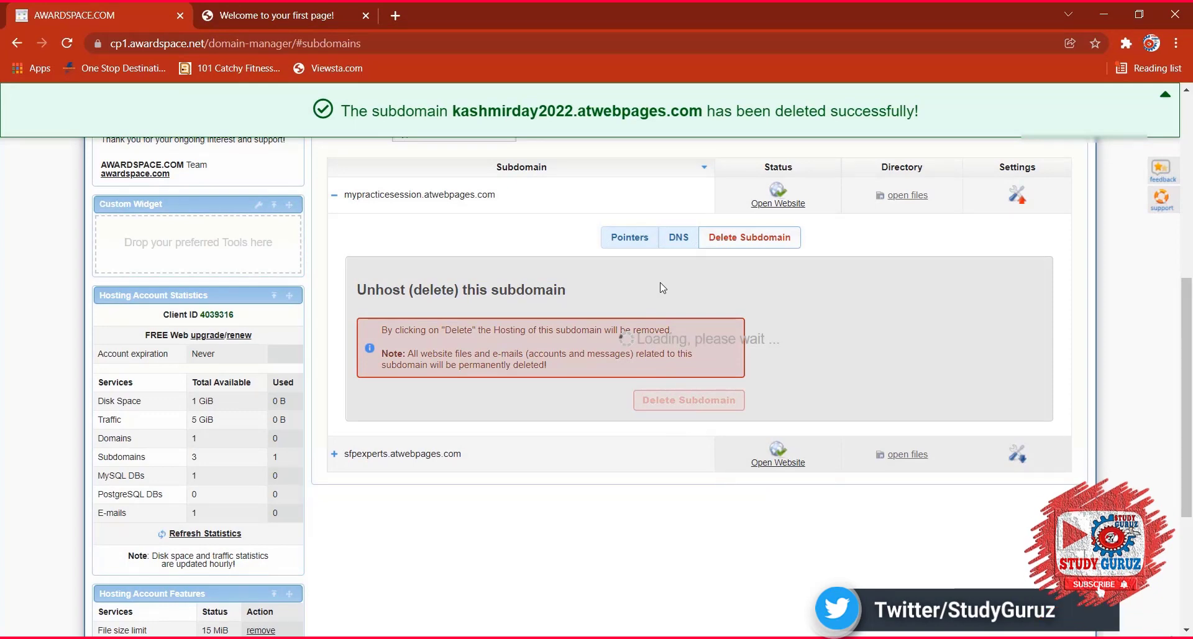
{"action": "left_click", "coordinate": [307, 15]}
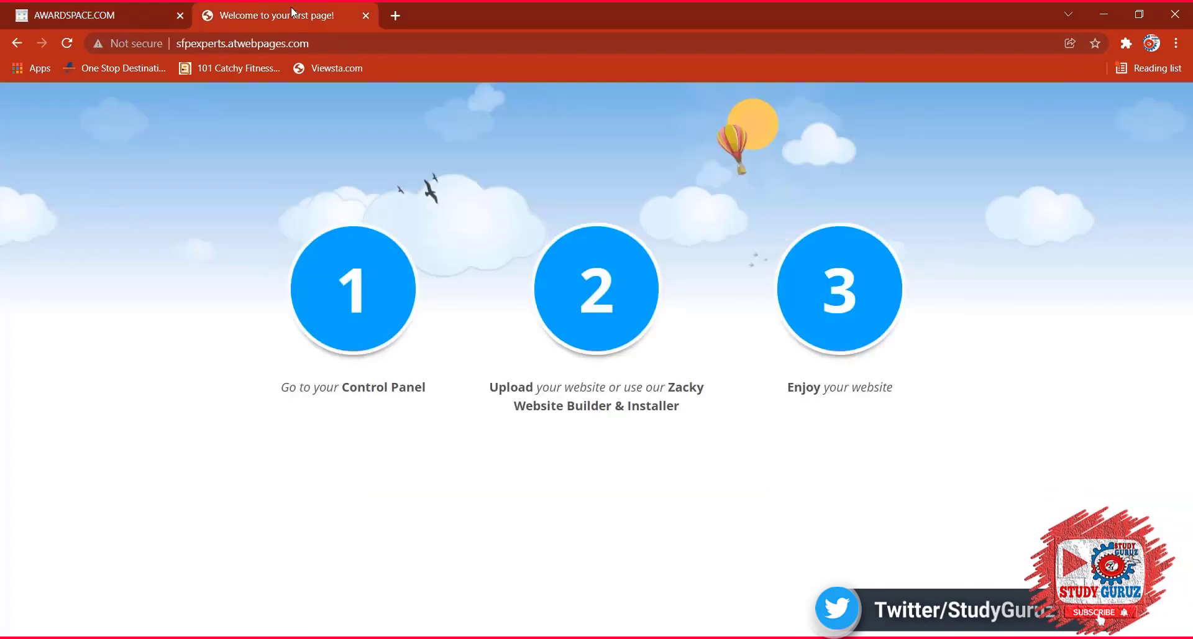
Load mypracticesession.atwebpages.com to confirm it now returns 404 Not Found.
{"action": "left_click", "coordinate": [66, 43]}
{"action": "left_click", "coordinate": [228, 43]}
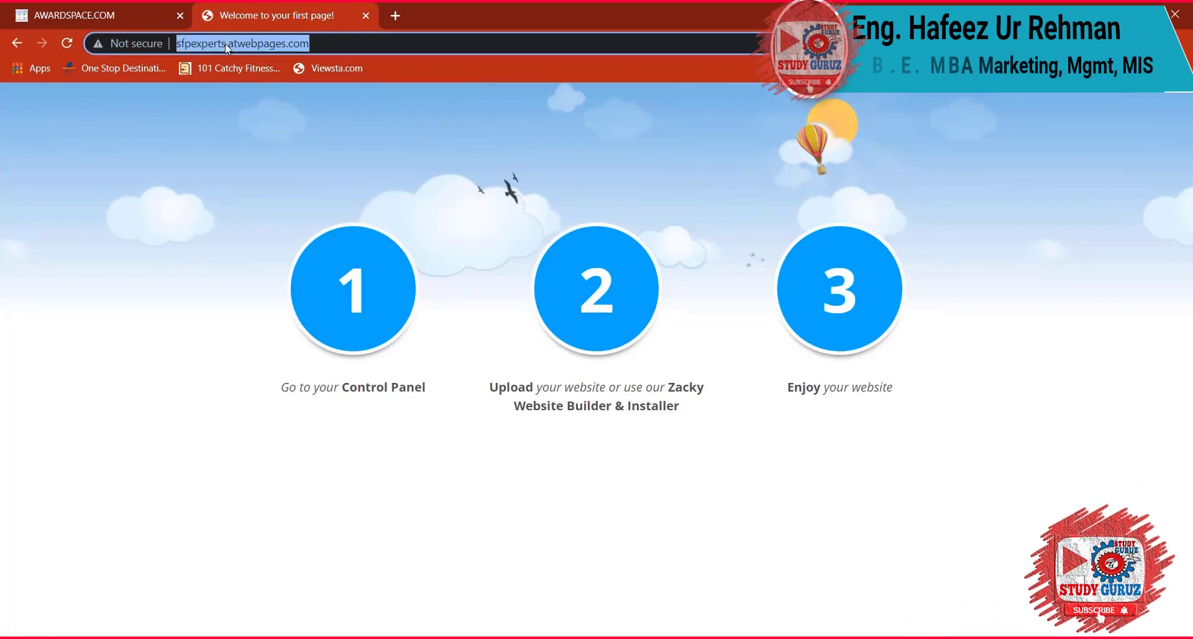
{"action": "left_click", "coordinate": [227, 43]}
{"action": "left_click_drag", "start_coordinate": [227, 43], "coordinate": [177, 43]}
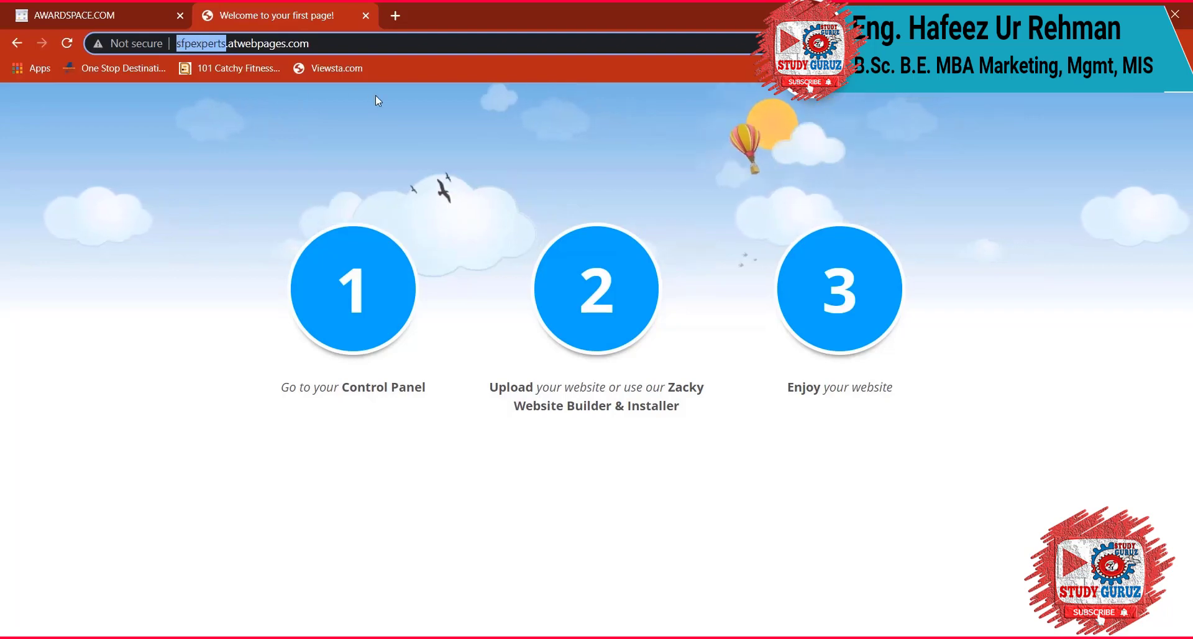
{"action": "type", "text": "mypracticese"}
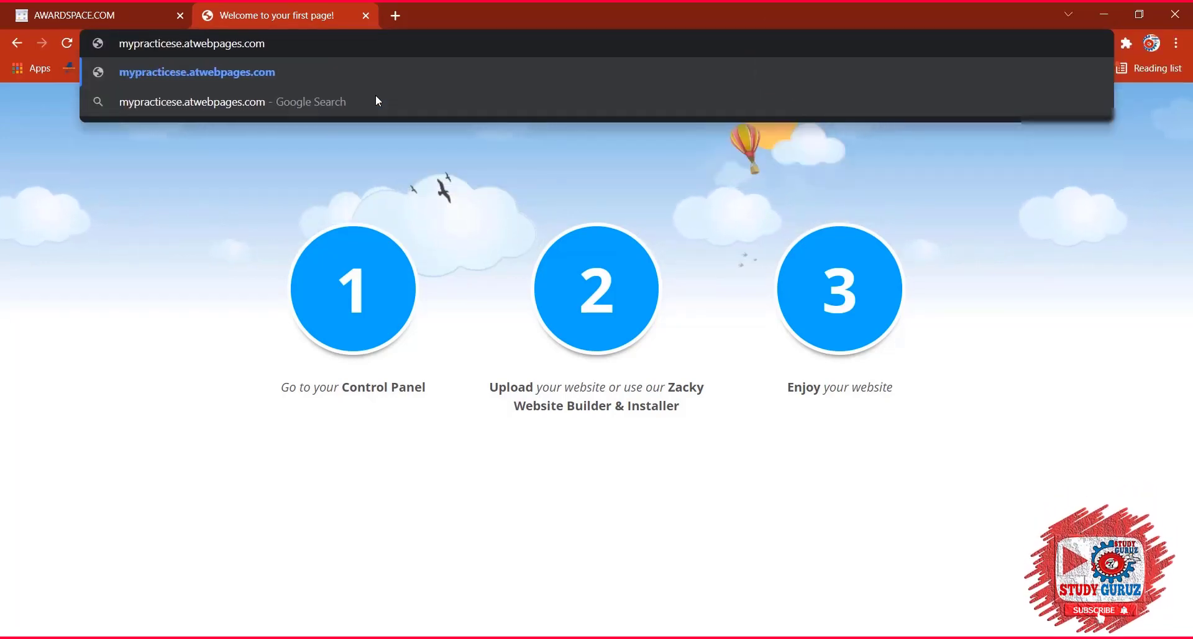
{"action": "type", "text": "ssion"}
{"action": "key", "text": "Return"}
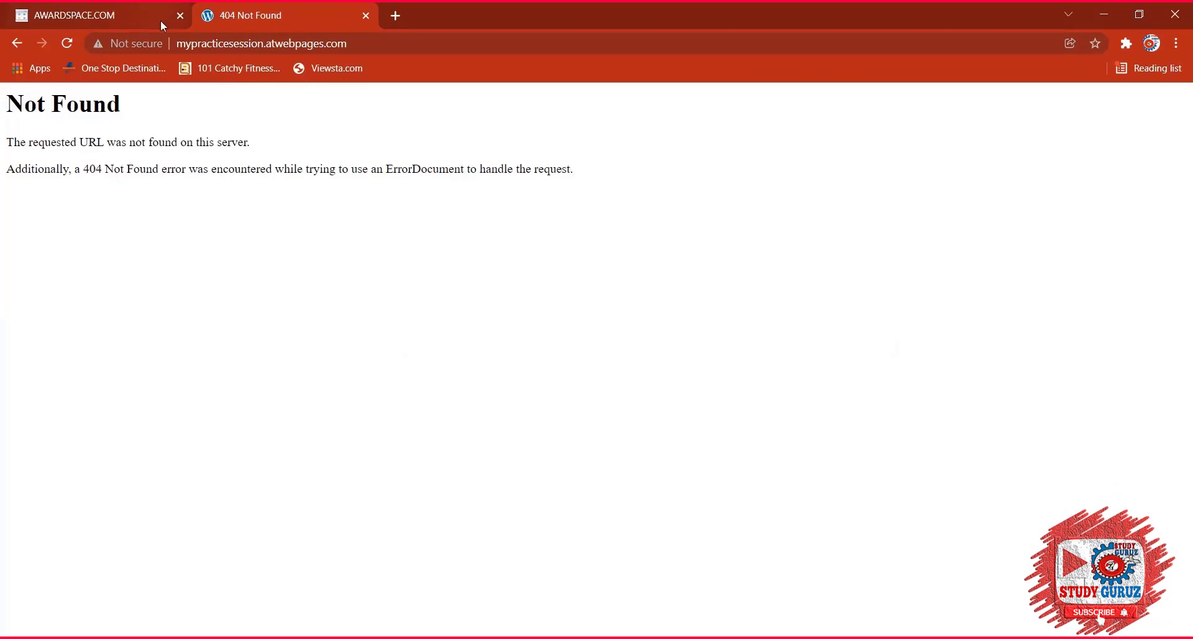
{"action": "left_click", "coordinate": [110, 3]}
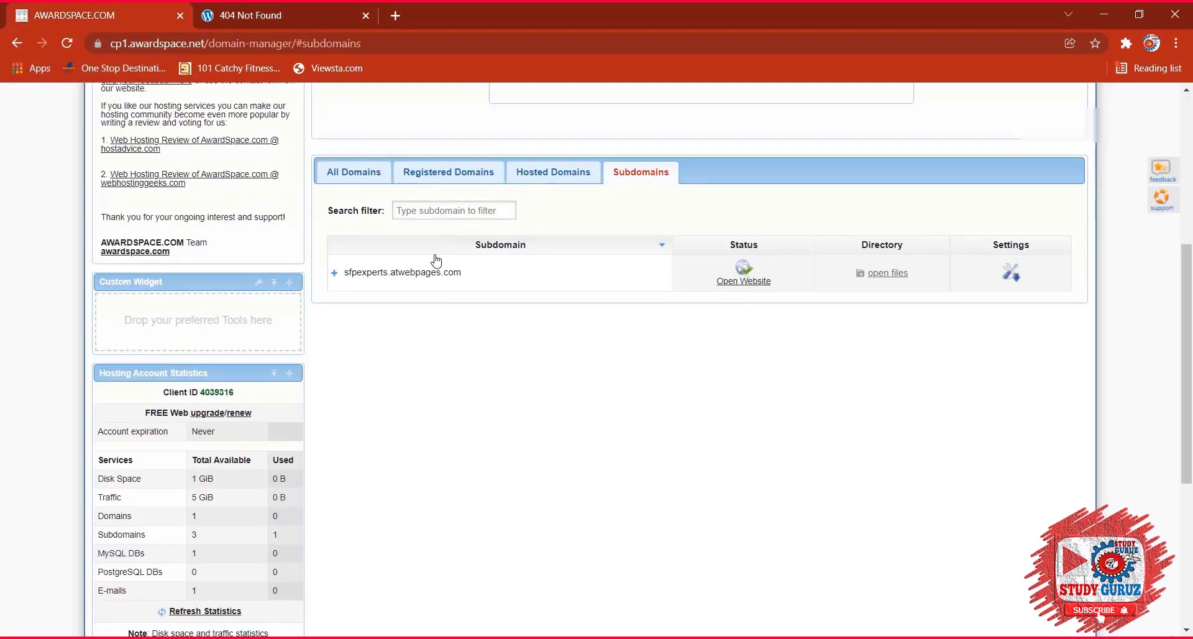
Go from the sfpexperts.atwebpages.com subdomain entry back to the AwardSpace control panel dashboard.
{"action": "left_click", "coordinate": [743, 281]}
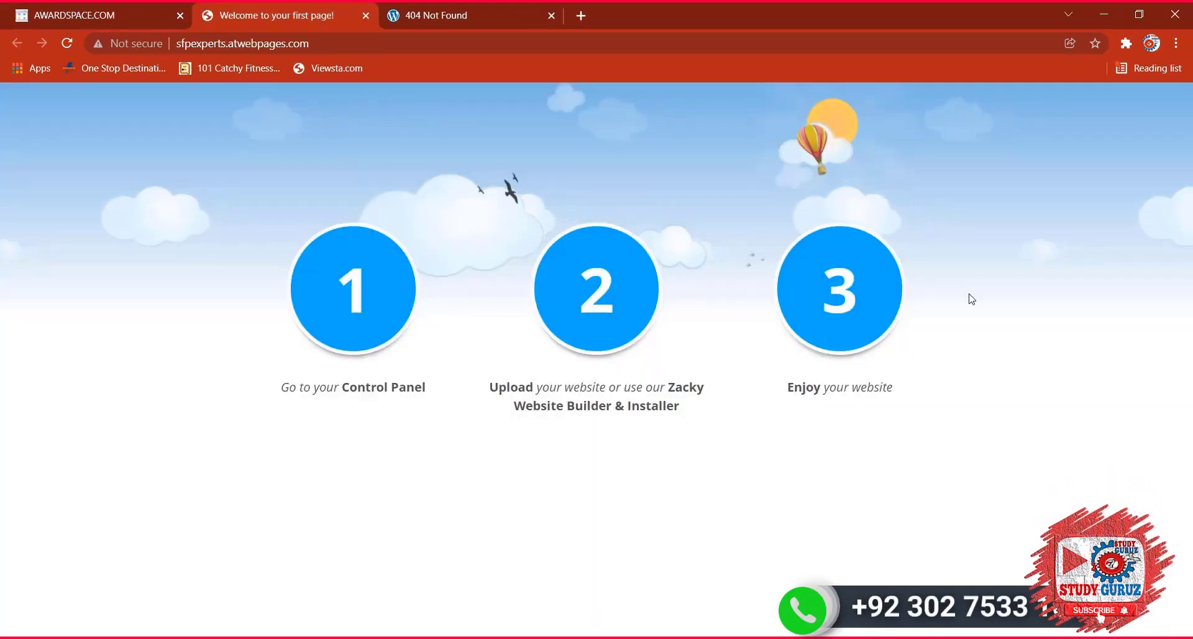
{"action": "left_click", "coordinate": [111, 15]}
{"action": "scroll", "coordinate": [472, 274], "scroll_direction": "up", "scroll_amount": 4}
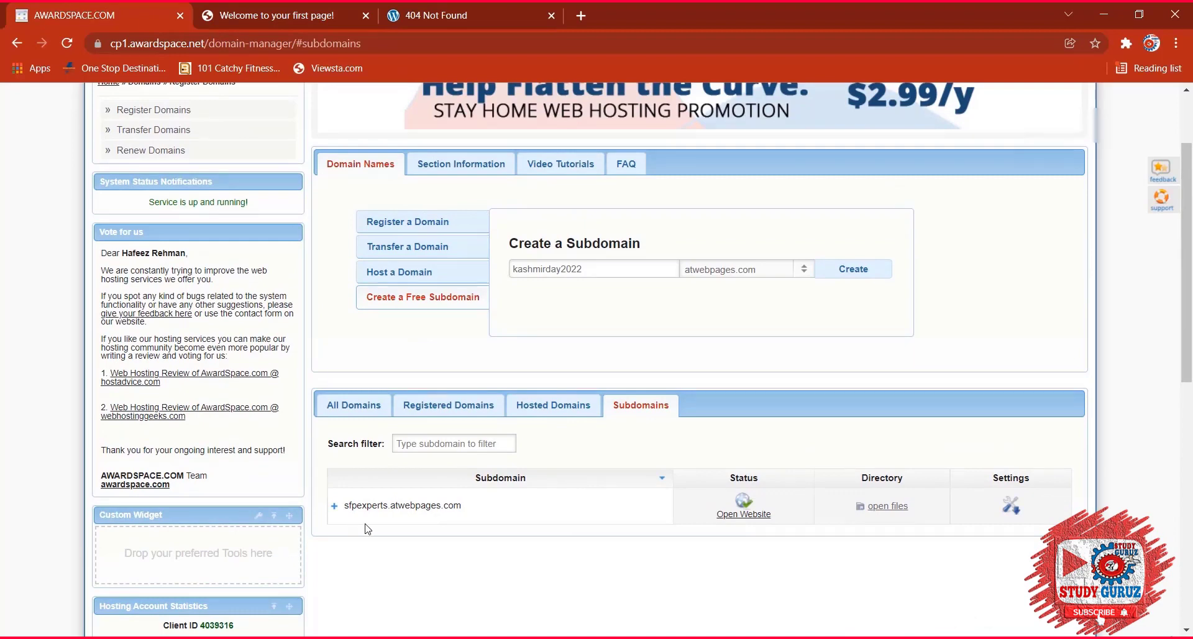
{"action": "left_click", "coordinate": [366, 506]}
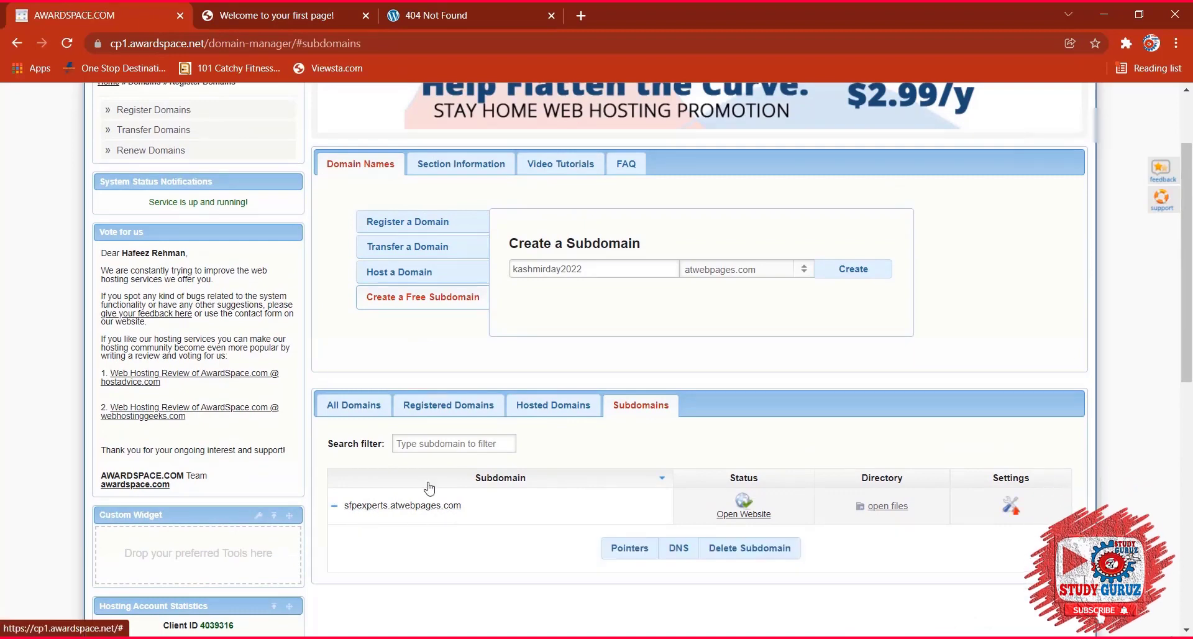
{"action": "scroll", "coordinate": [444, 468], "scroll_direction": "up", "scroll_amount": 2}
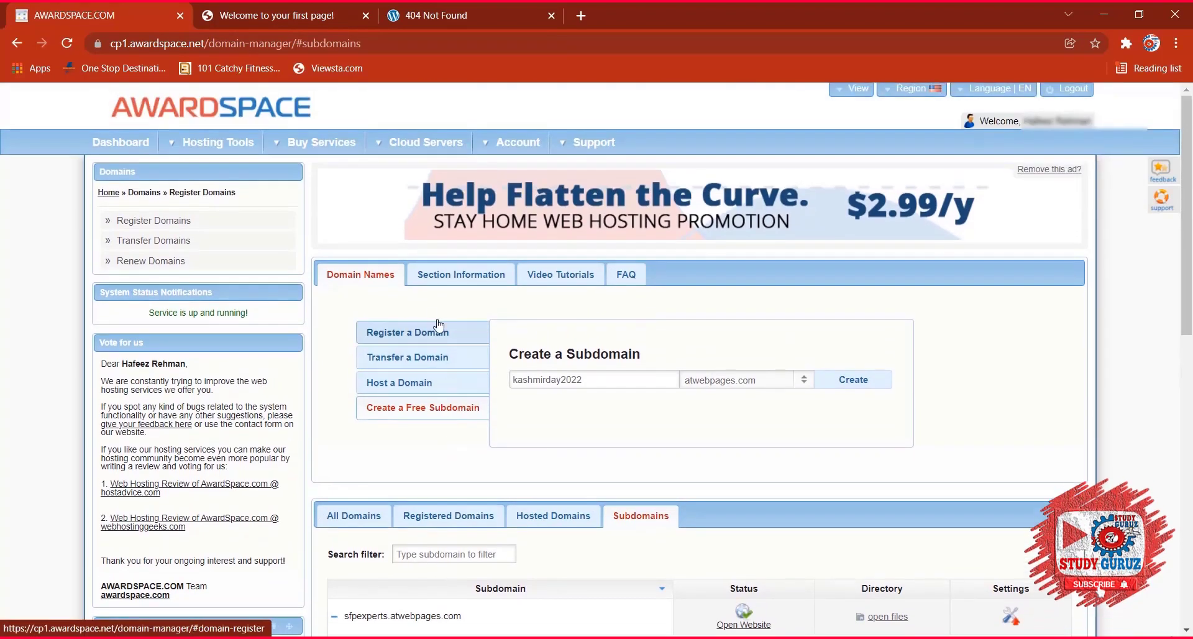
{"action": "left_click", "coordinate": [121, 142]}
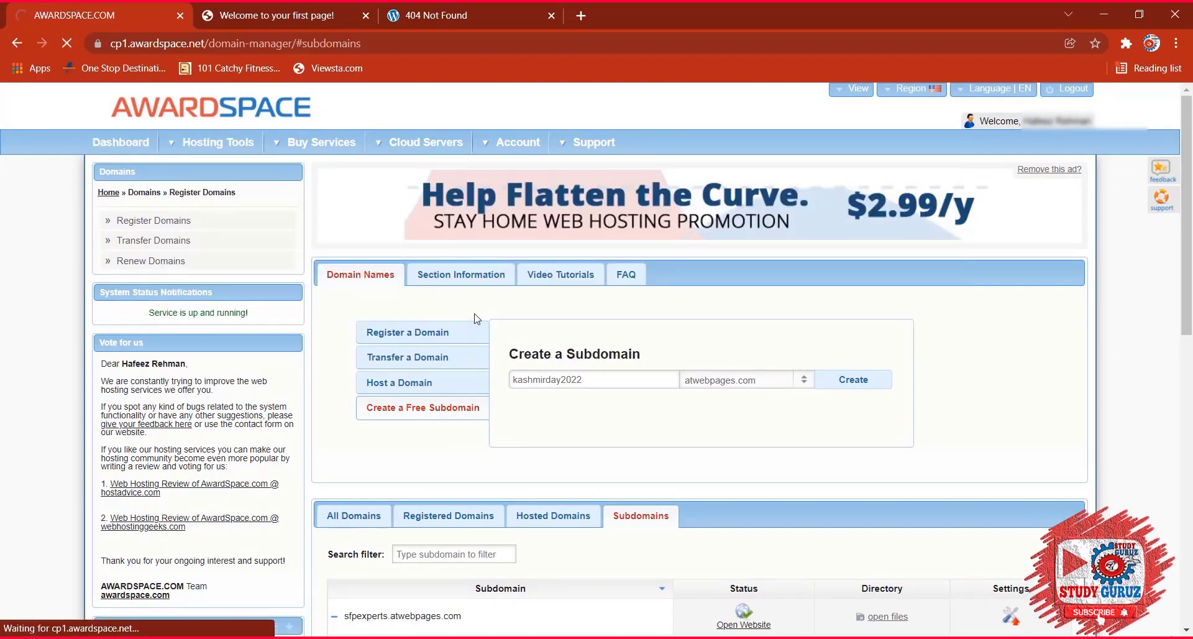
{"action": "scroll", "coordinate": [473, 323], "scroll_direction": "down", "scroll_amount": 10}
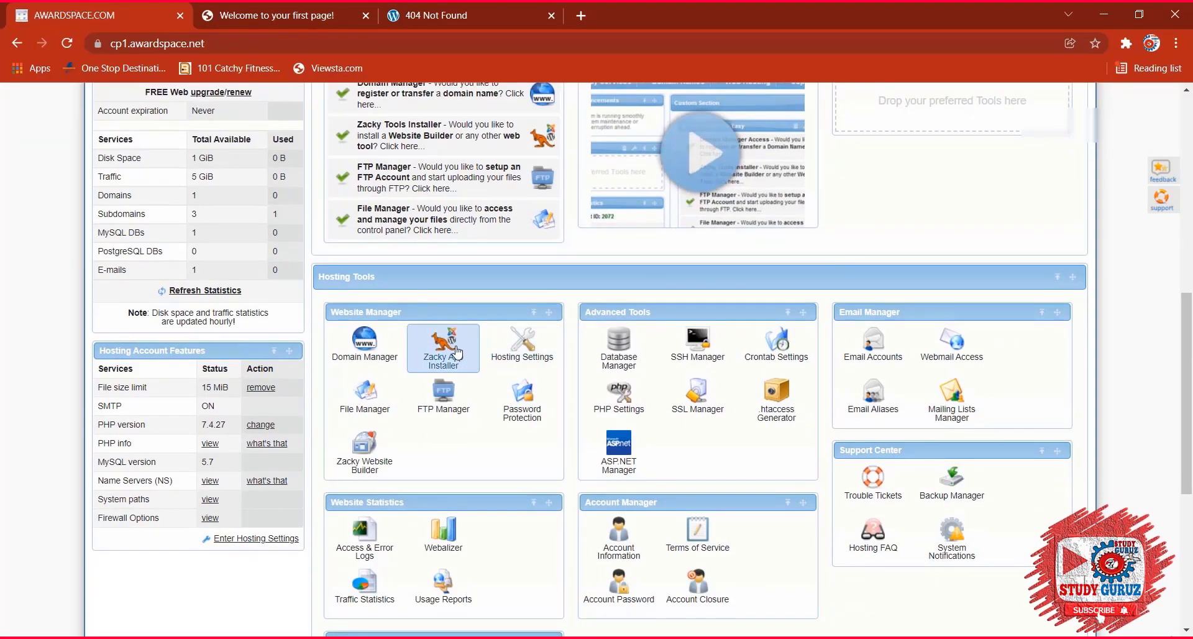
{"action": "scroll", "coordinate": [450, 346], "scroll_direction": "up", "scroll_amount": 10}
{"action": "mouse_move", "coordinate": [211, 142]}
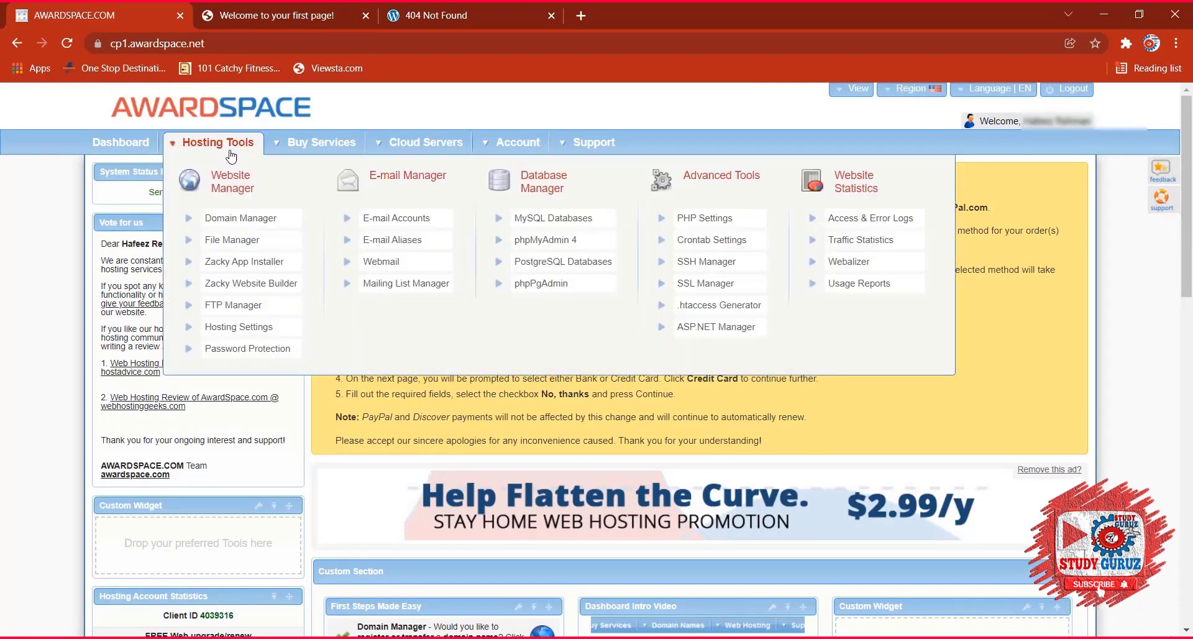
Start a WordPress install for sfpexperts.atwebpages.com in Zacky App Installer, reaching the MySQL database error.
{"action": "left_click", "coordinate": [247, 262]}
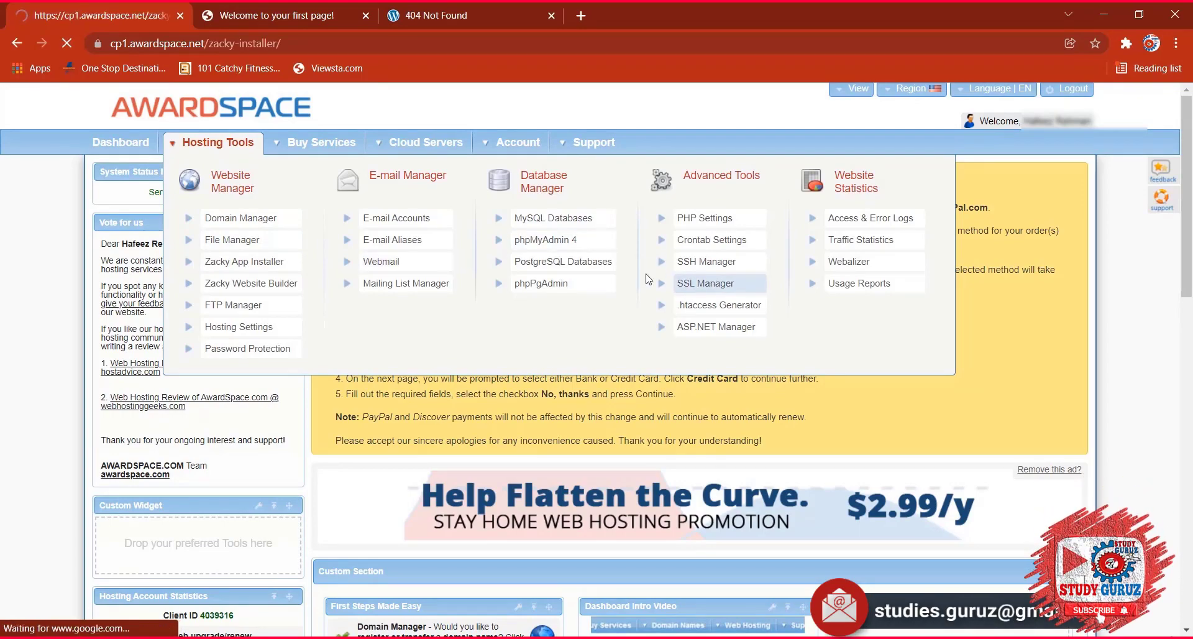
{"action": "scroll", "coordinate": [833, 477], "scroll_direction": "down", "scroll_amount": 4}
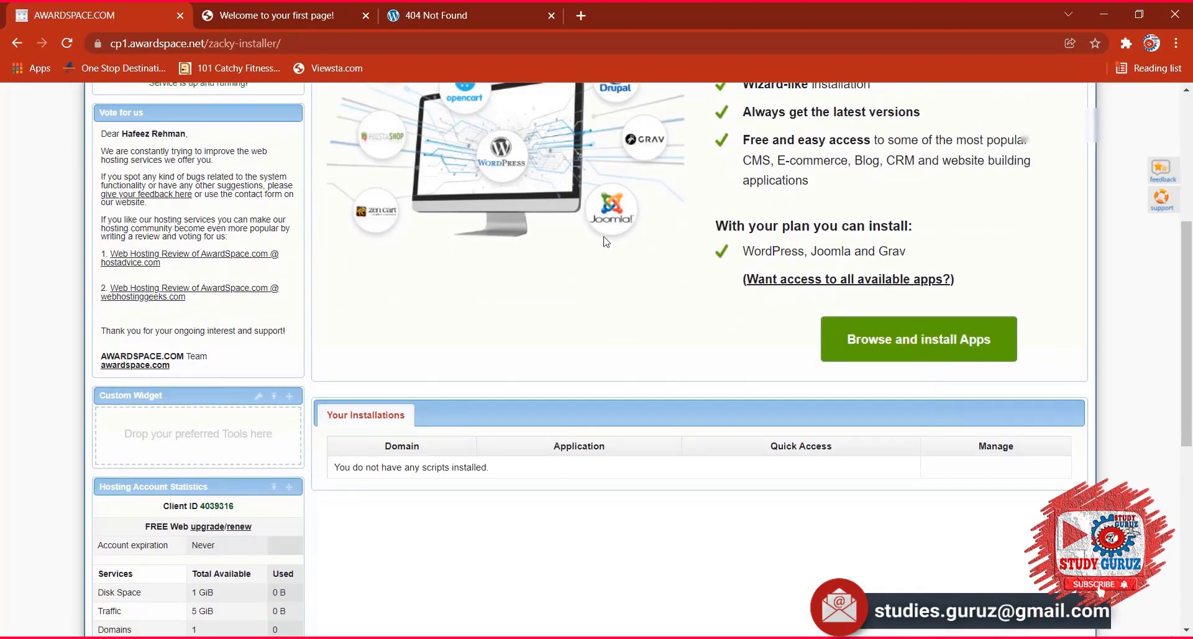
{"action": "scroll", "coordinate": [683, 391], "scroll_direction": "up", "scroll_amount": 5}
{"action": "scroll", "coordinate": [870, 435], "scroll_direction": "down", "scroll_amount": 6}
{"action": "scroll", "coordinate": [919, 422], "scroll_direction": "down", "scroll_amount": 1}
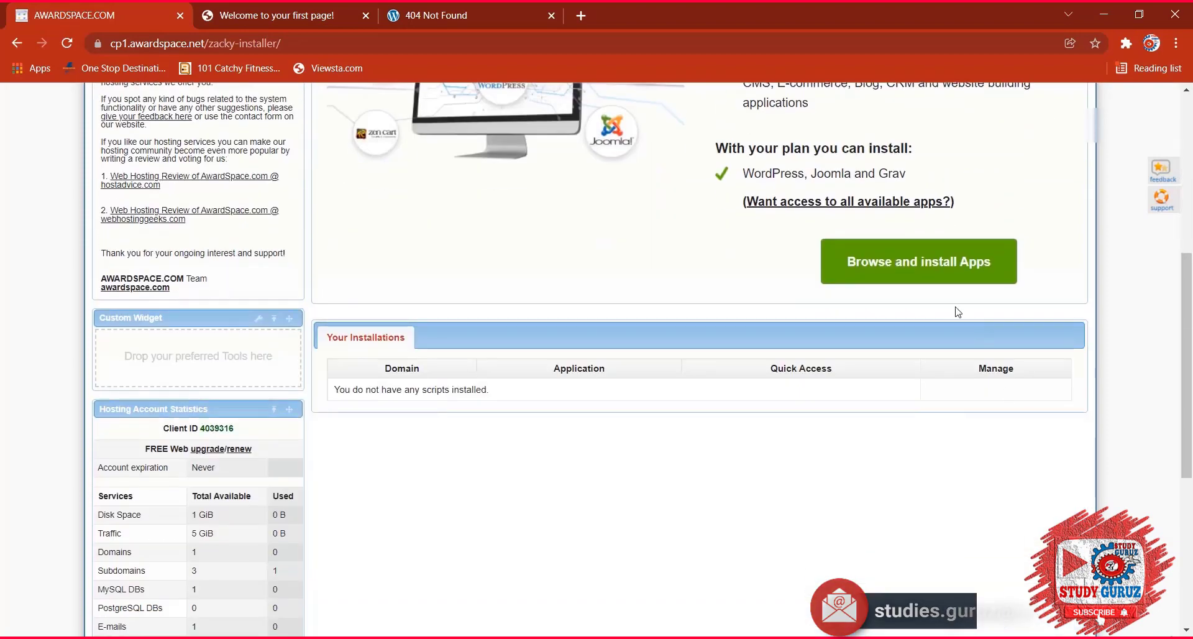
{"action": "left_click", "coordinate": [937, 260]}
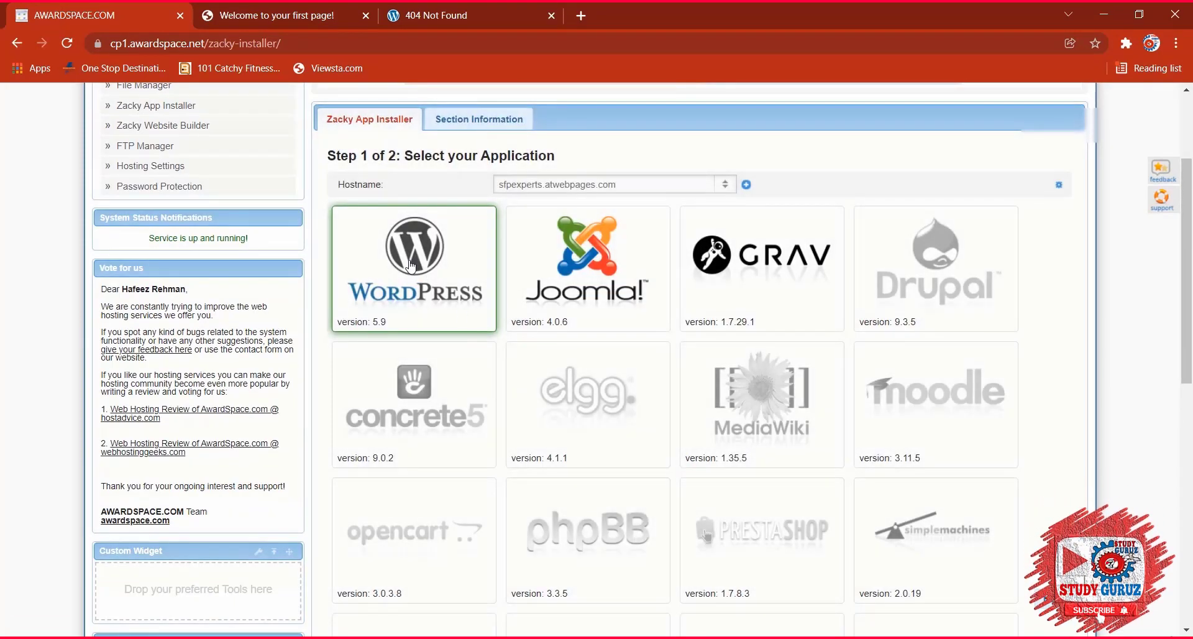
{"action": "left_click", "coordinate": [411, 266]}
{"action": "left_click", "coordinate": [660, 497]}
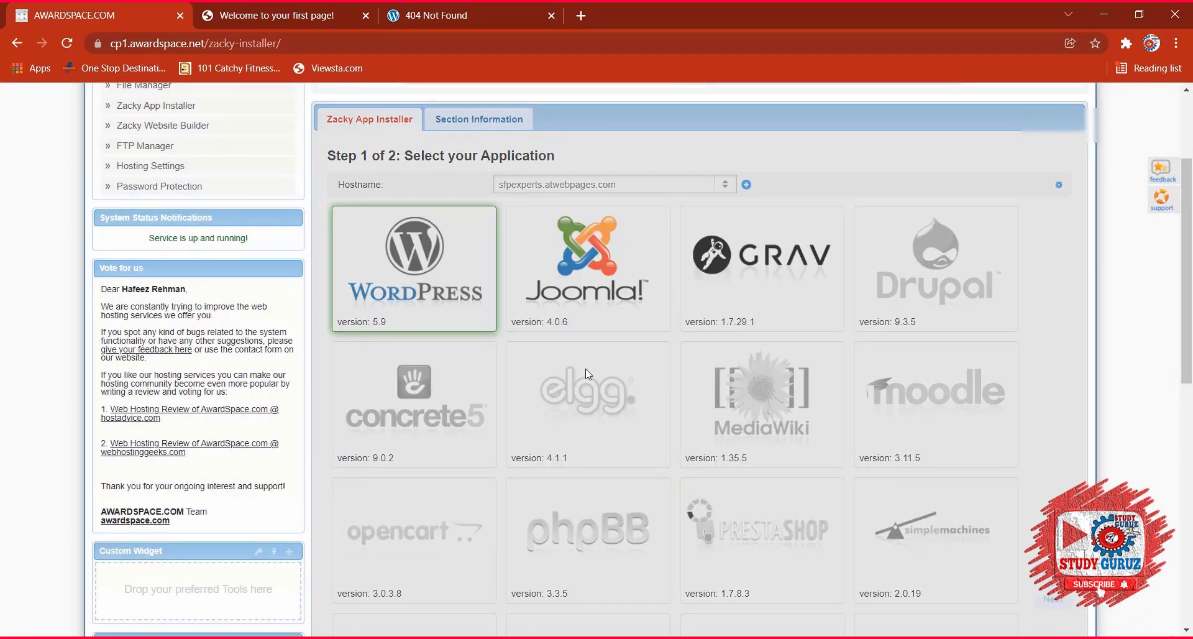
{"action": "scroll", "coordinate": [585, 368], "scroll_direction": "down", "scroll_amount": 4}
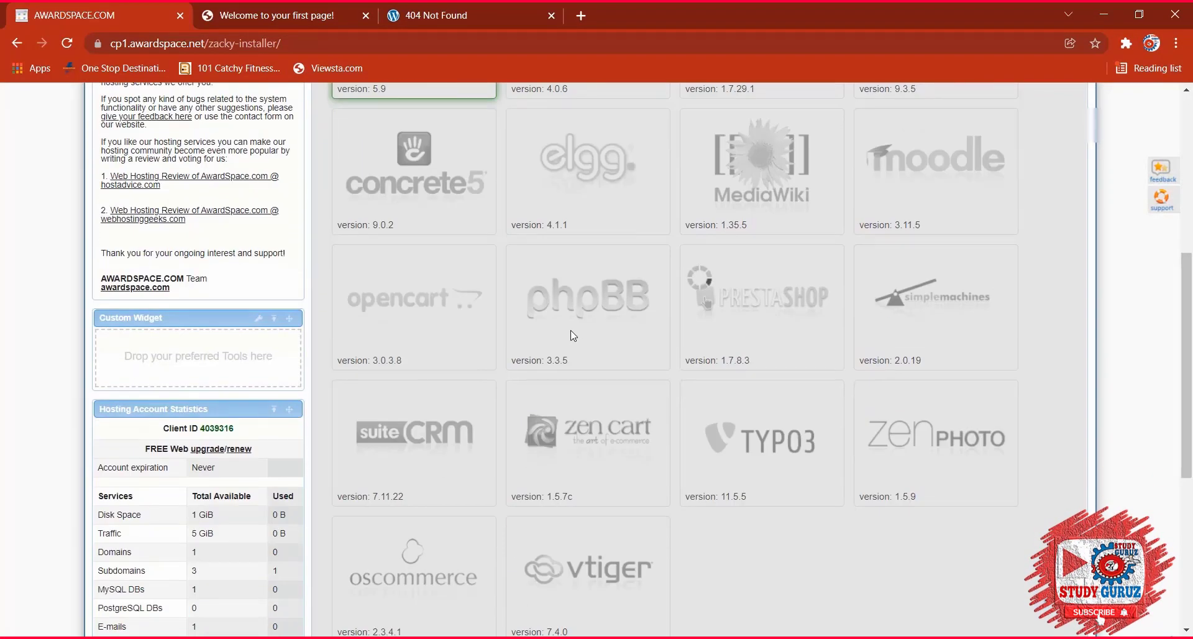
{"action": "scroll", "coordinate": [573, 336], "scroll_direction": "up", "scroll_amount": 1}
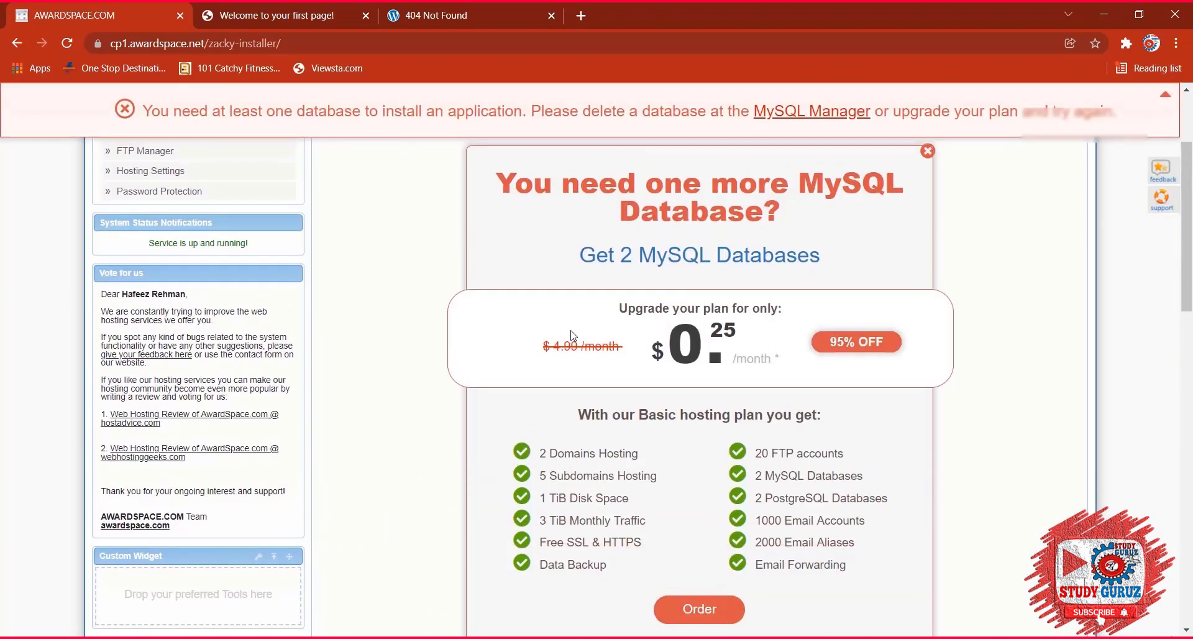
{"action": "scroll", "coordinate": [575, 328], "scroll_direction": "up", "scroll_amount": 2}
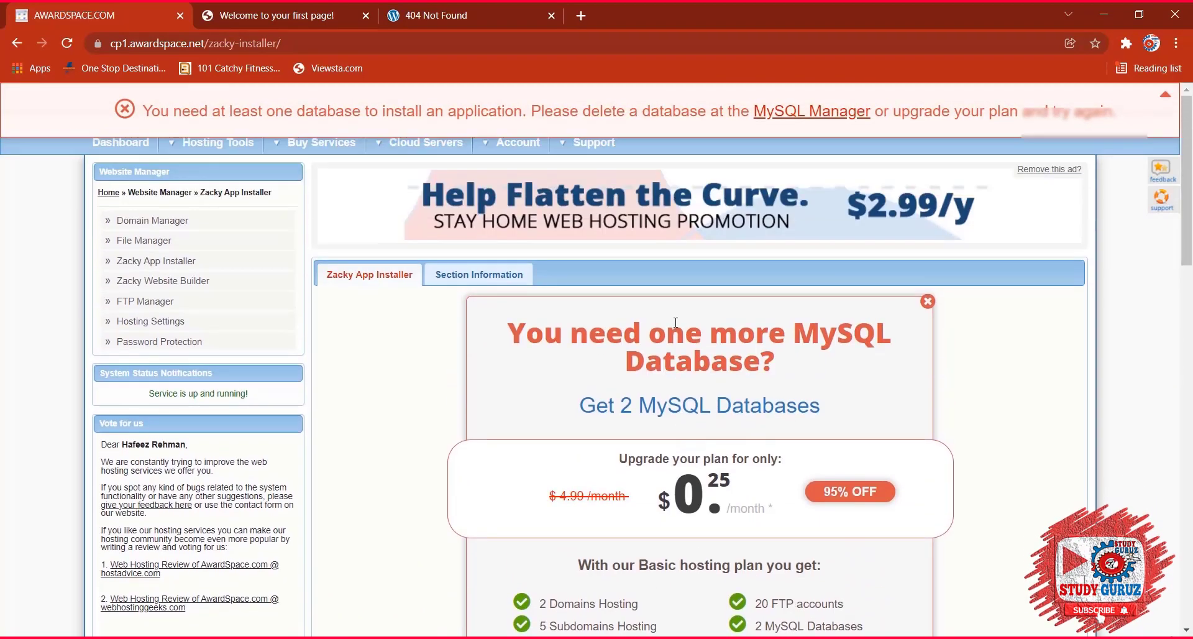
{"action": "scroll", "coordinate": [766, 387], "scroll_direction": "down", "scroll_amount": 7}
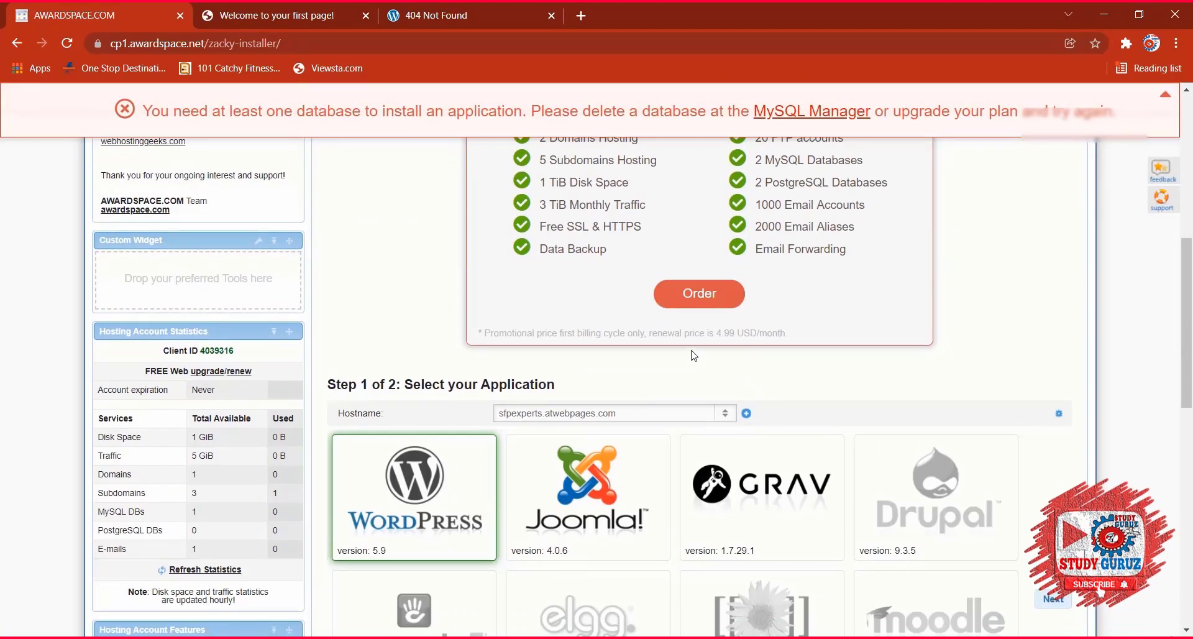
{"action": "scroll", "coordinate": [614, 364], "scroll_direction": "down", "scroll_amount": 10}
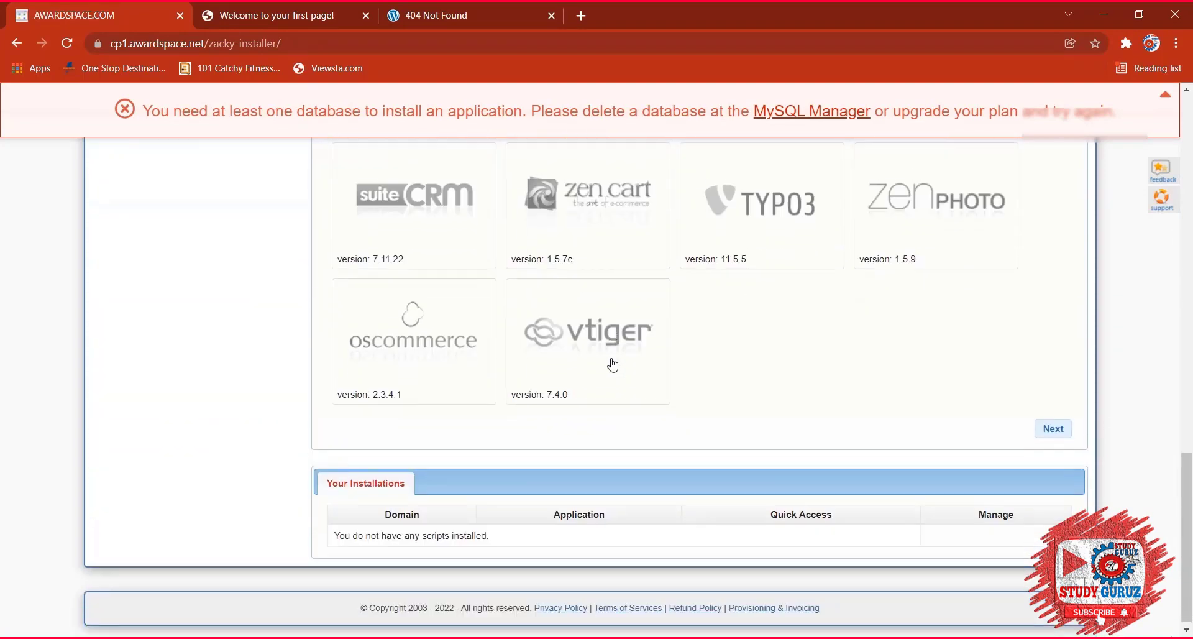
{"action": "scroll", "coordinate": [613, 364], "scroll_direction": "up", "scroll_amount": 18}
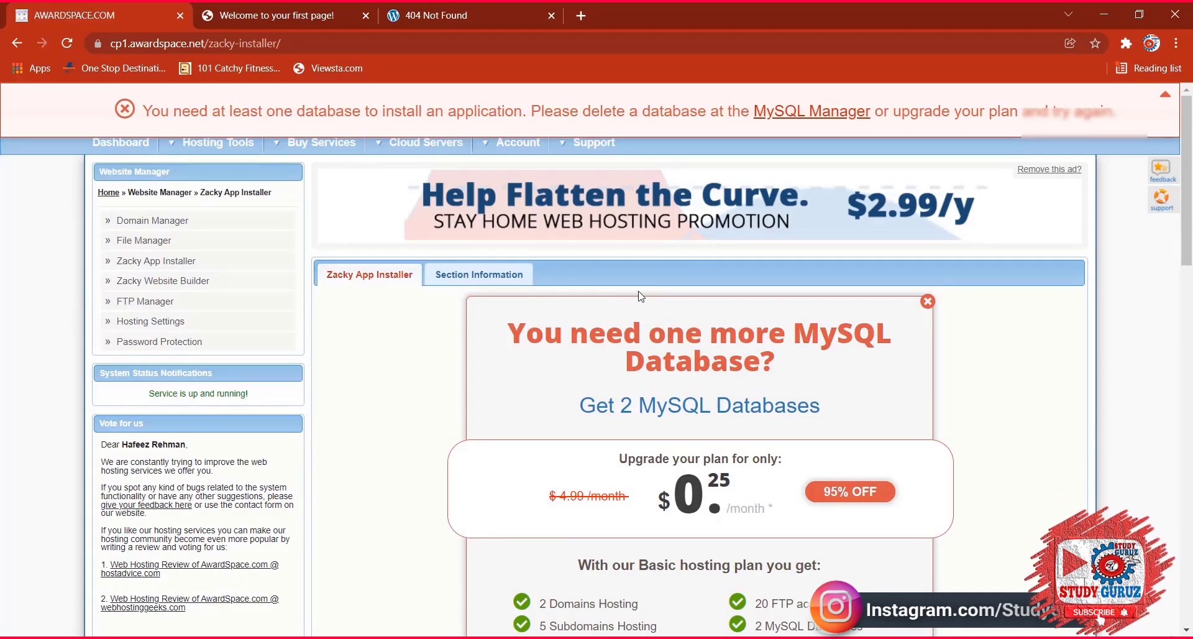
{"action": "scroll", "coordinate": [640, 296], "scroll_direction": "down", "scroll_amount": 3}
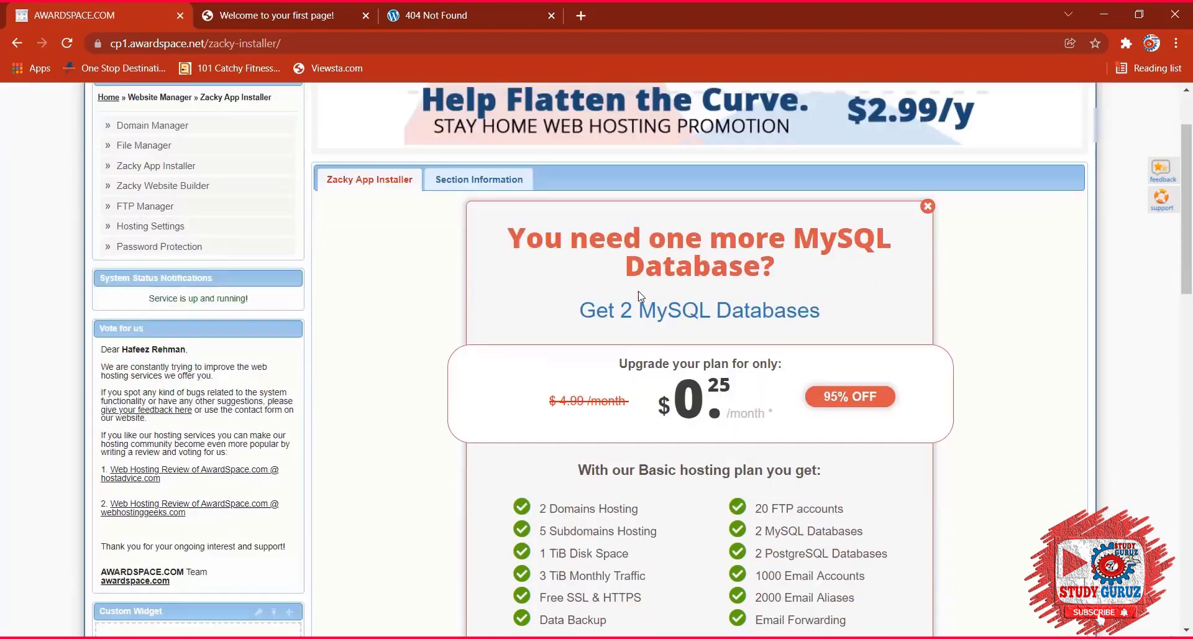
{"action": "scroll", "coordinate": [640, 296], "scroll_direction": "down", "scroll_amount": 4}
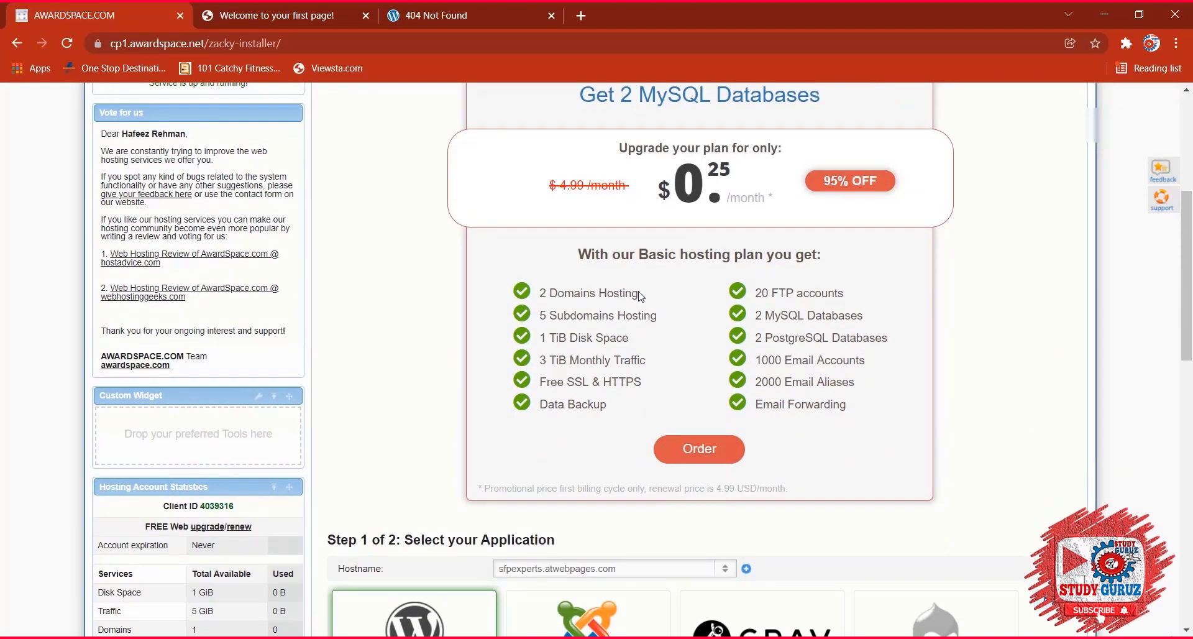
{"action": "scroll", "coordinate": [641, 297], "scroll_direction": "down", "scroll_amount": 4}
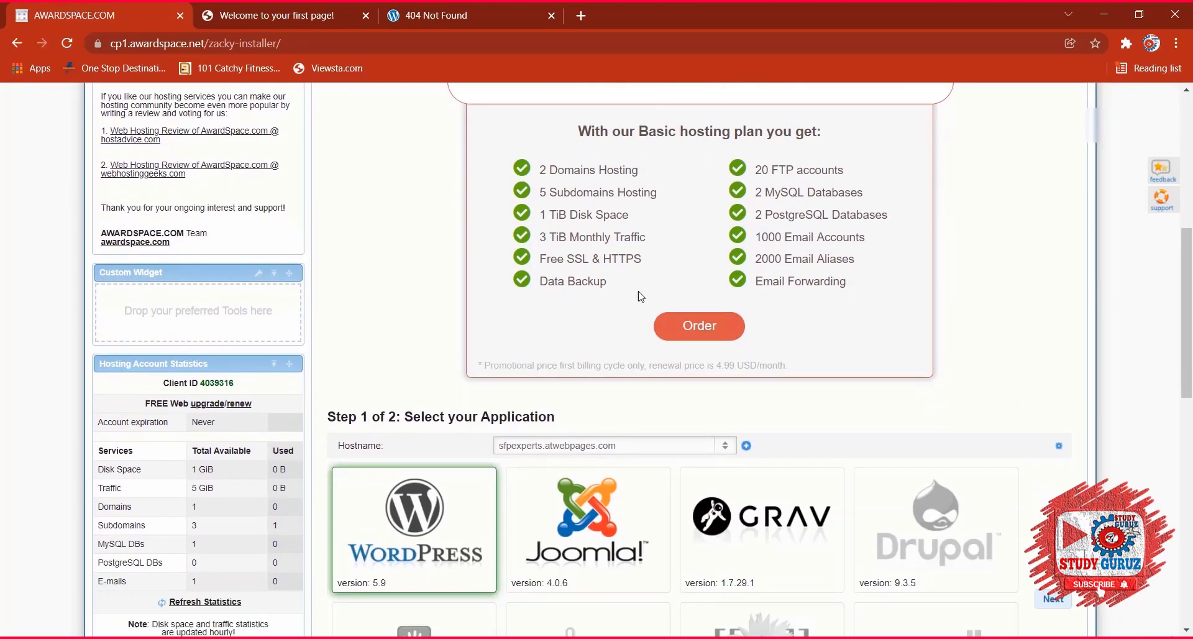
{"action": "left_click", "coordinate": [403, 357]}
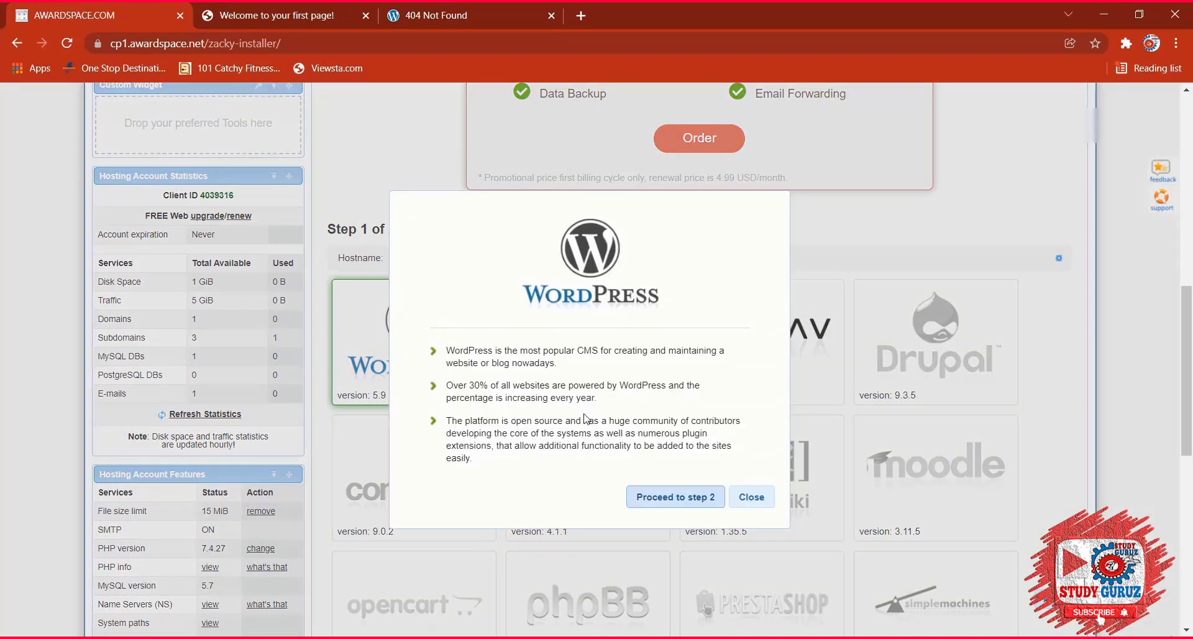
{"action": "left_click", "coordinate": [657, 492]}
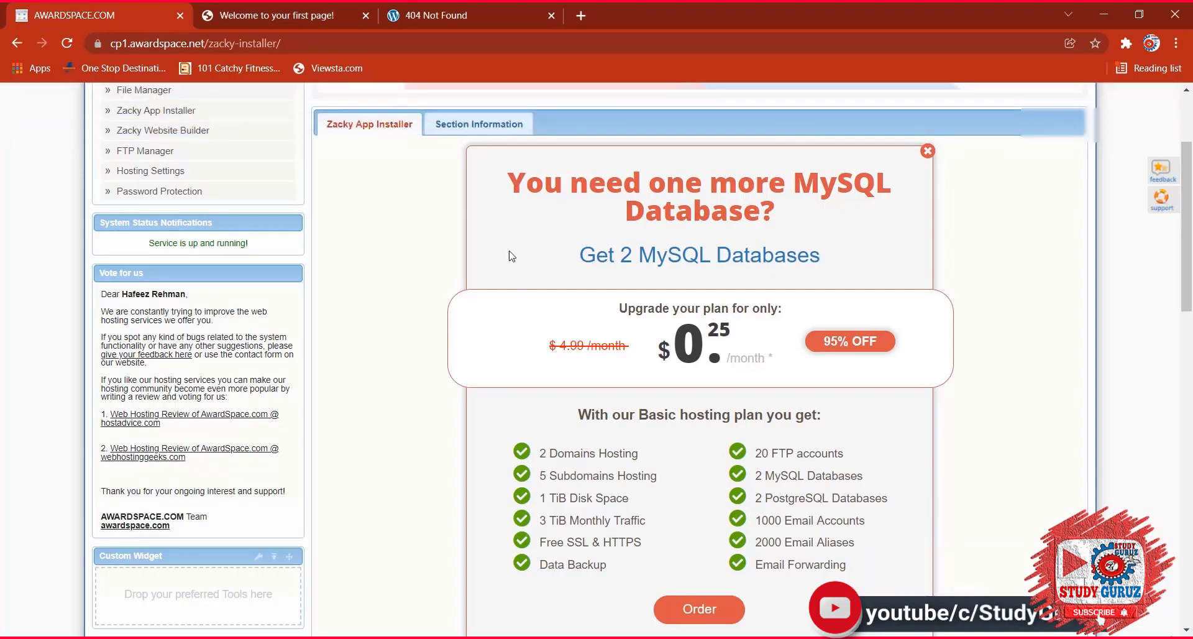
{"action": "scroll", "coordinate": [538, 255], "scroll_direction": "down", "scroll_amount": 6}
{"action": "left_click", "coordinate": [467, 376]}
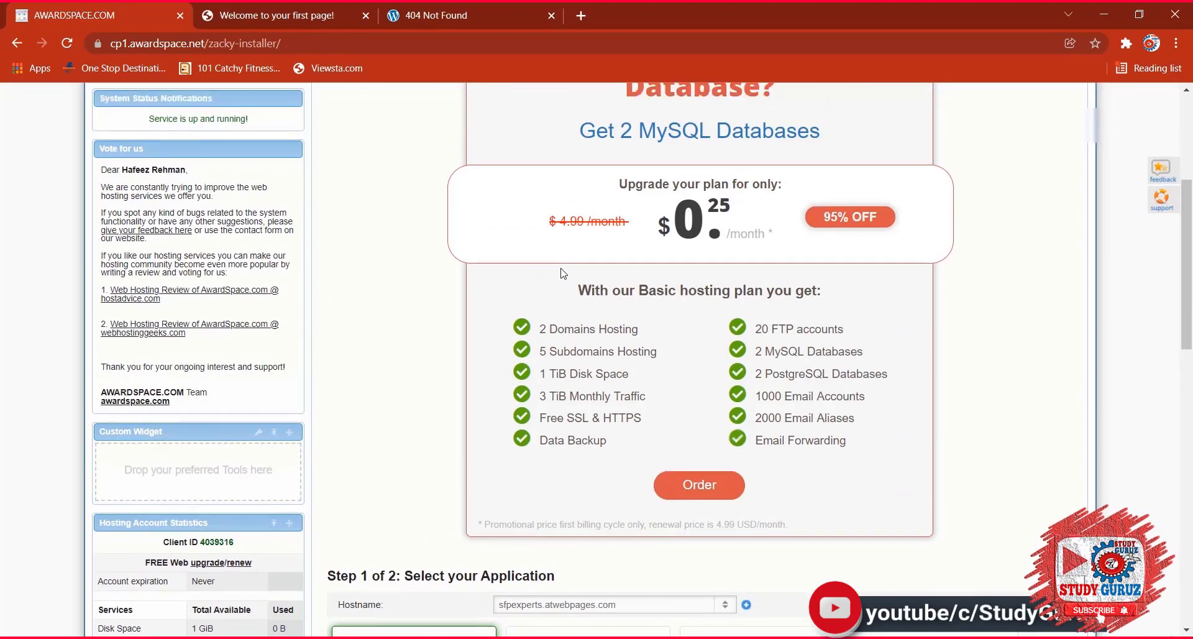
{"action": "scroll", "coordinate": [604, 407], "scroll_direction": "down", "scroll_amount": 1}
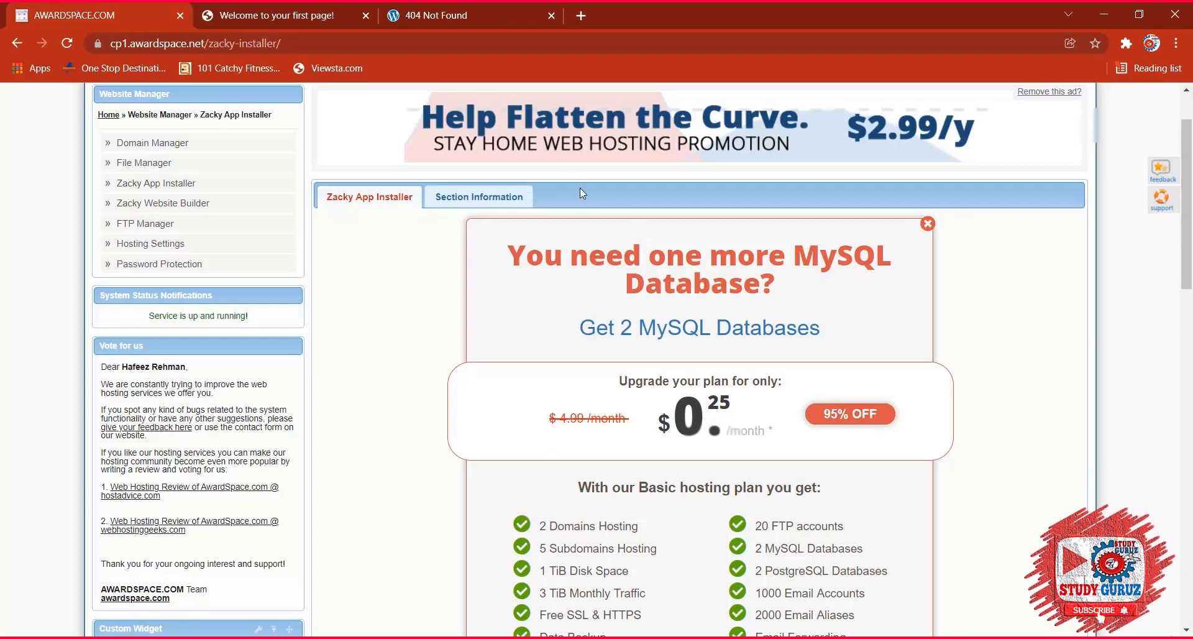
{"action": "scroll", "coordinate": [627, 219], "scroll_direction": "up", "scroll_amount": 1}
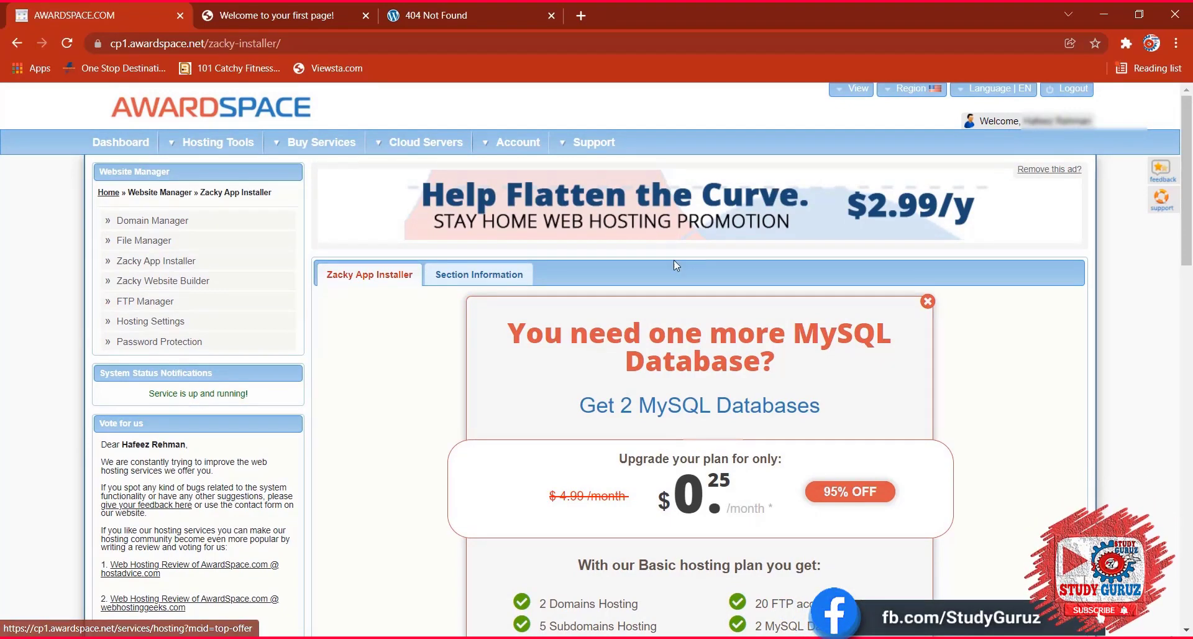
{"action": "scroll", "coordinate": [674, 259], "scroll_direction": "down", "scroll_amount": 3}
{"action": "scroll", "coordinate": [596, 393], "scroll_direction": "down", "scroll_amount": 4}
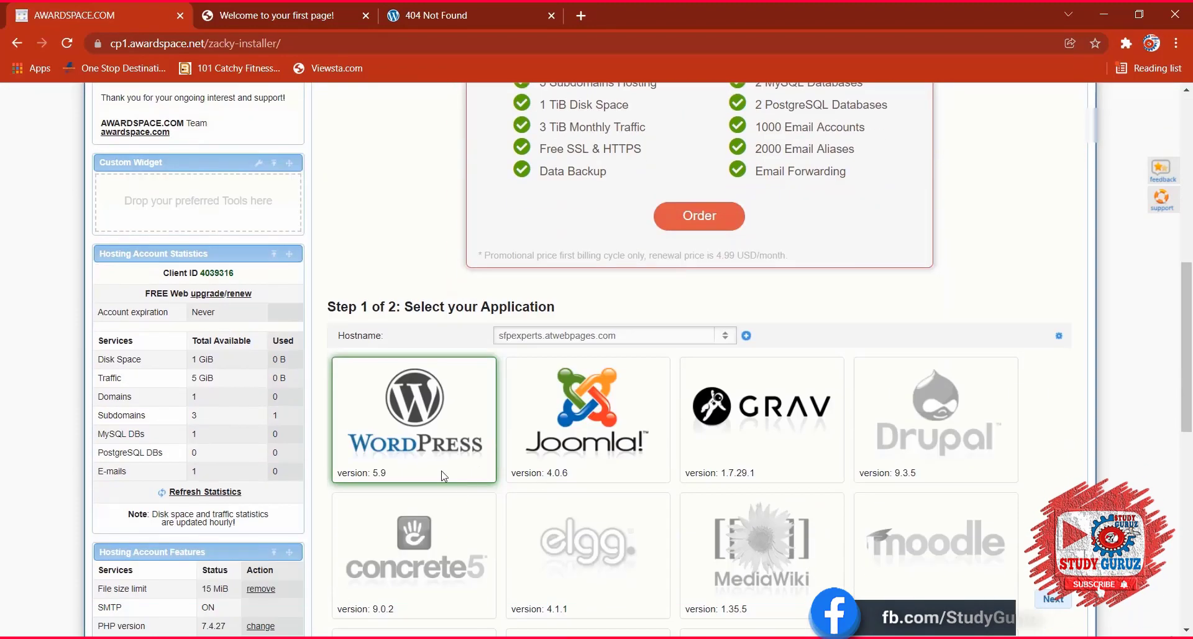
{"action": "left_click", "coordinate": [413, 420]}
{"action": "left_click", "coordinate": [659, 497]}
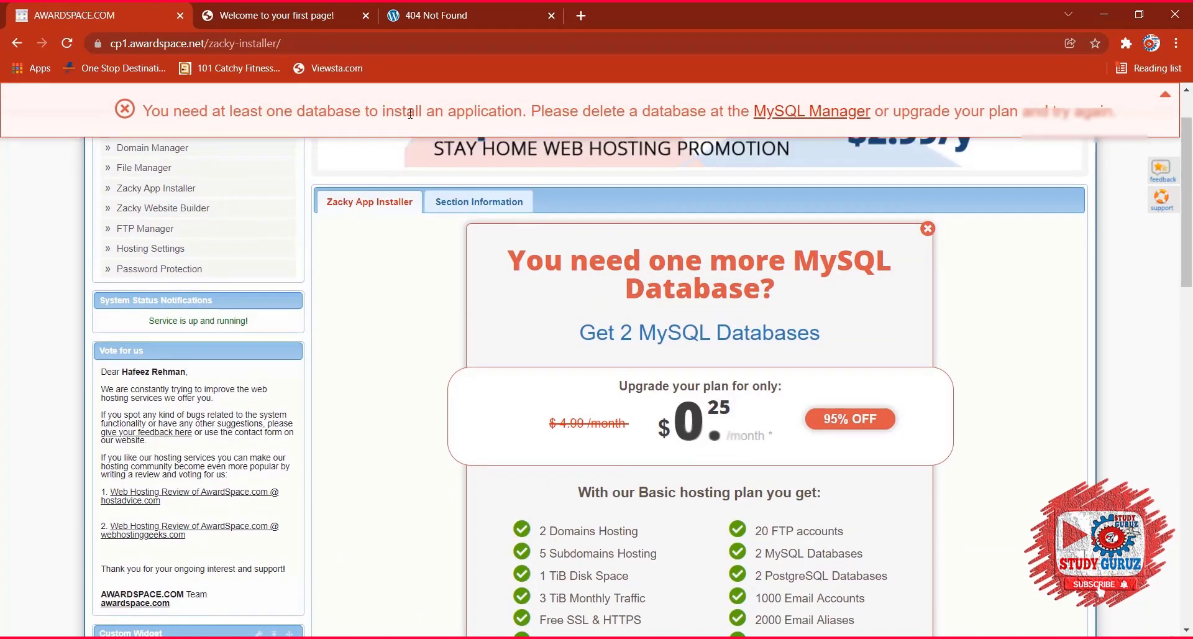
Delete the old WordPress database in MySQL Databases, leaving no databases listed.
{"action": "left_click", "coordinate": [811, 115]}
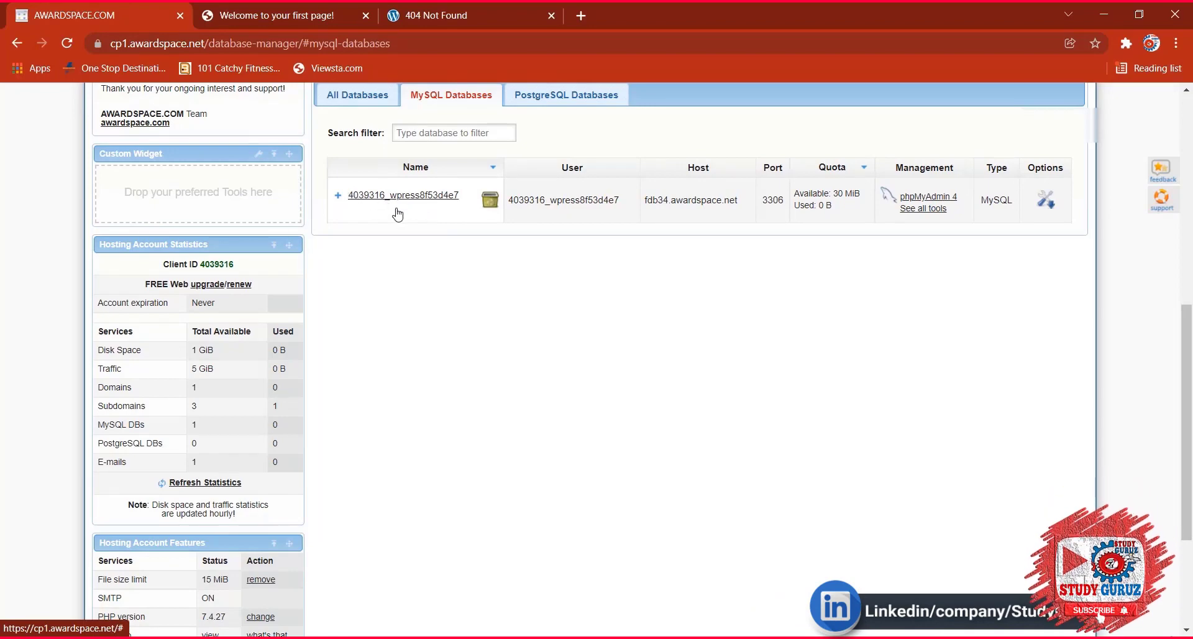
{"action": "left_click", "coordinate": [338, 197]}
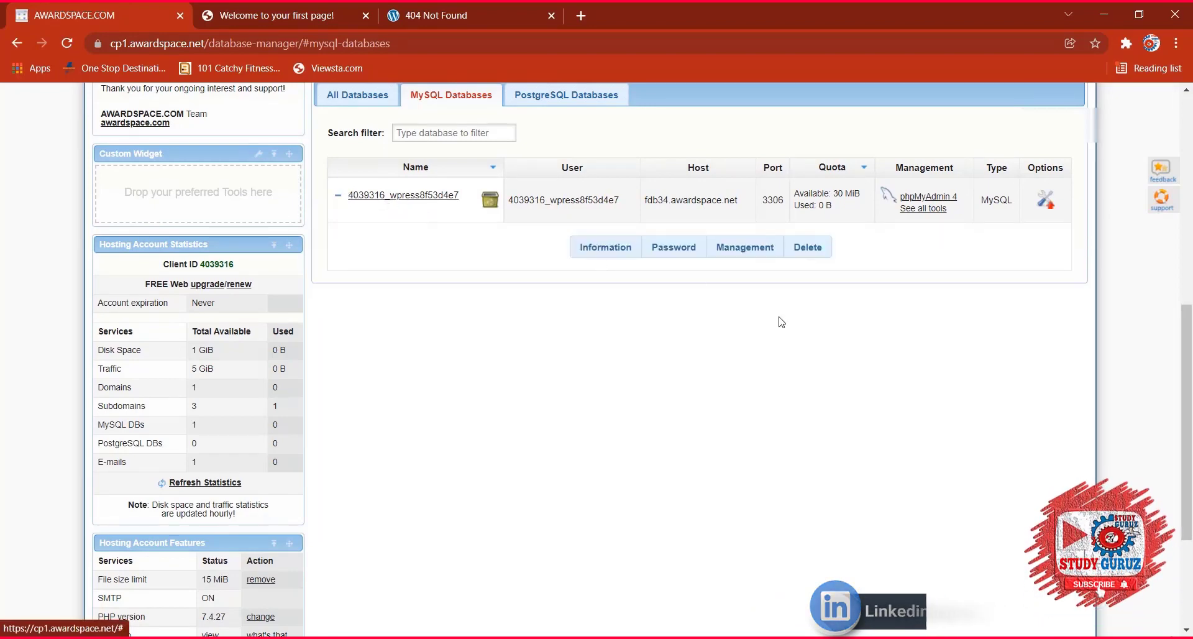
{"action": "left_click", "coordinate": [808, 252]}
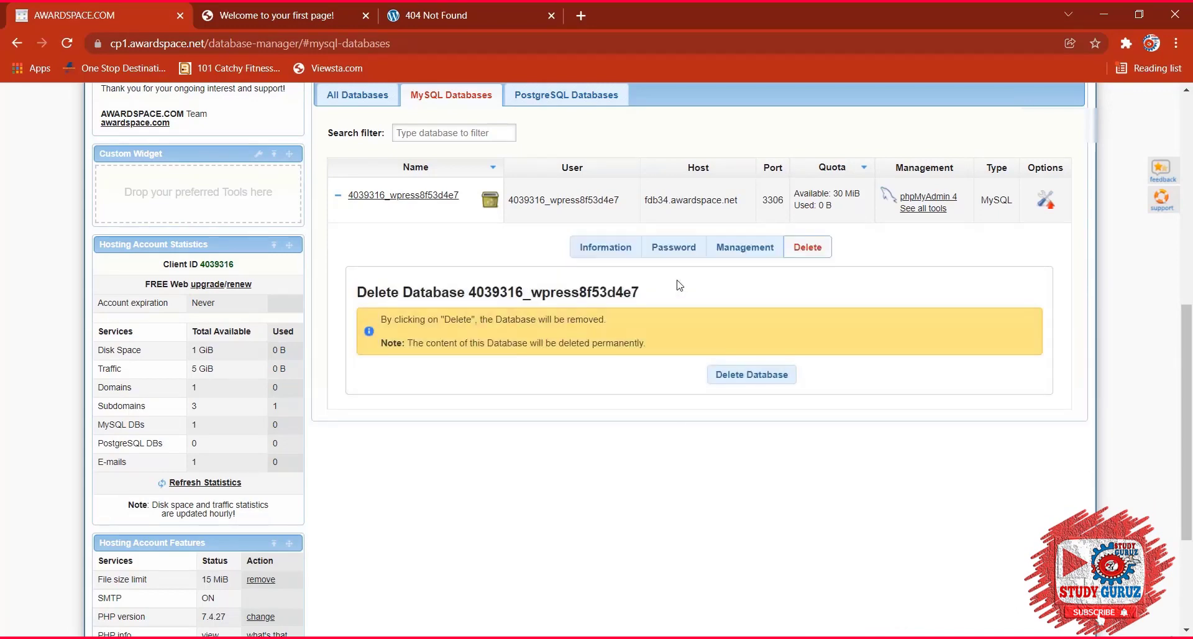
{"action": "left_click", "coordinate": [765, 375]}
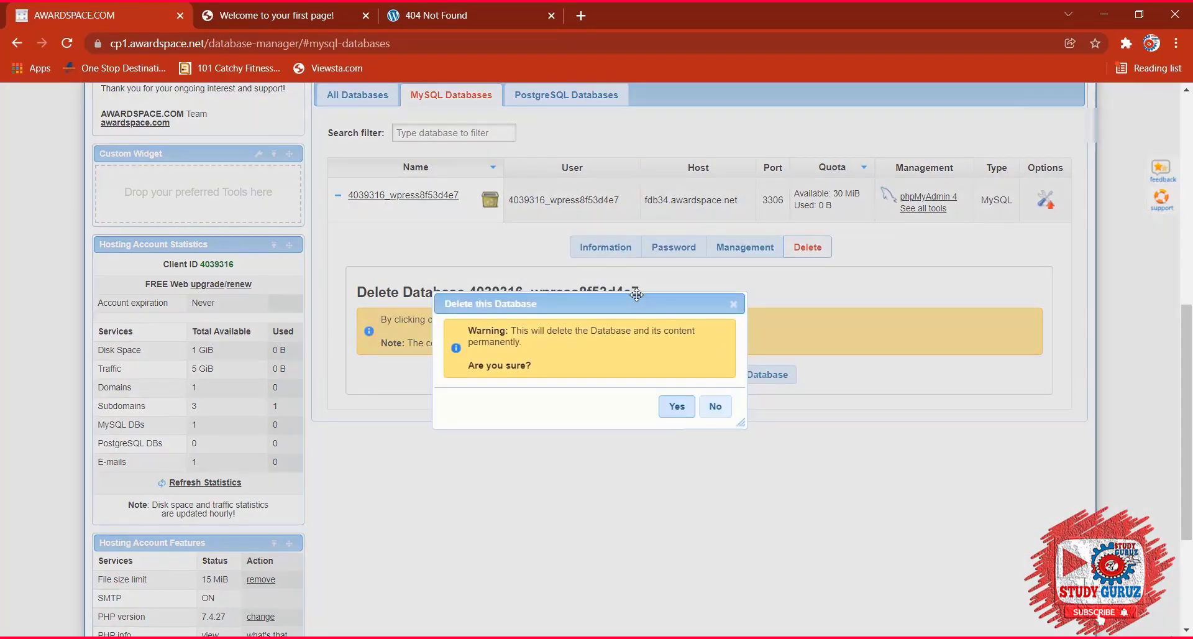
{"action": "left_click", "coordinate": [677, 407]}
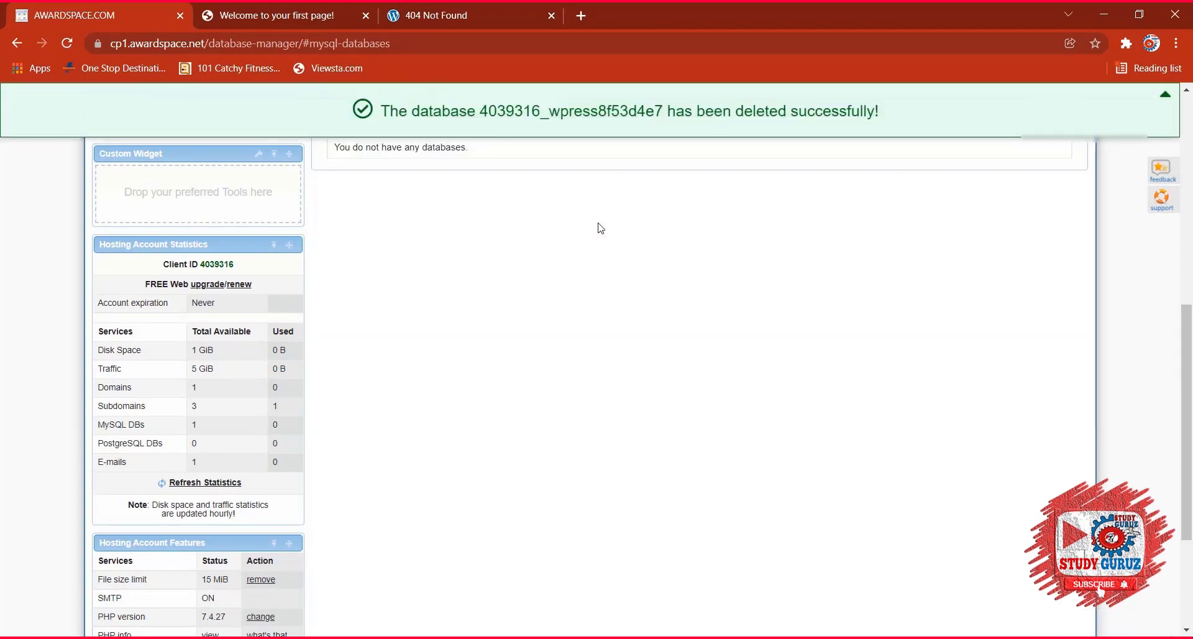
{"action": "scroll", "coordinate": [374, 240], "scroll_direction": "up", "scroll_amount": 5}
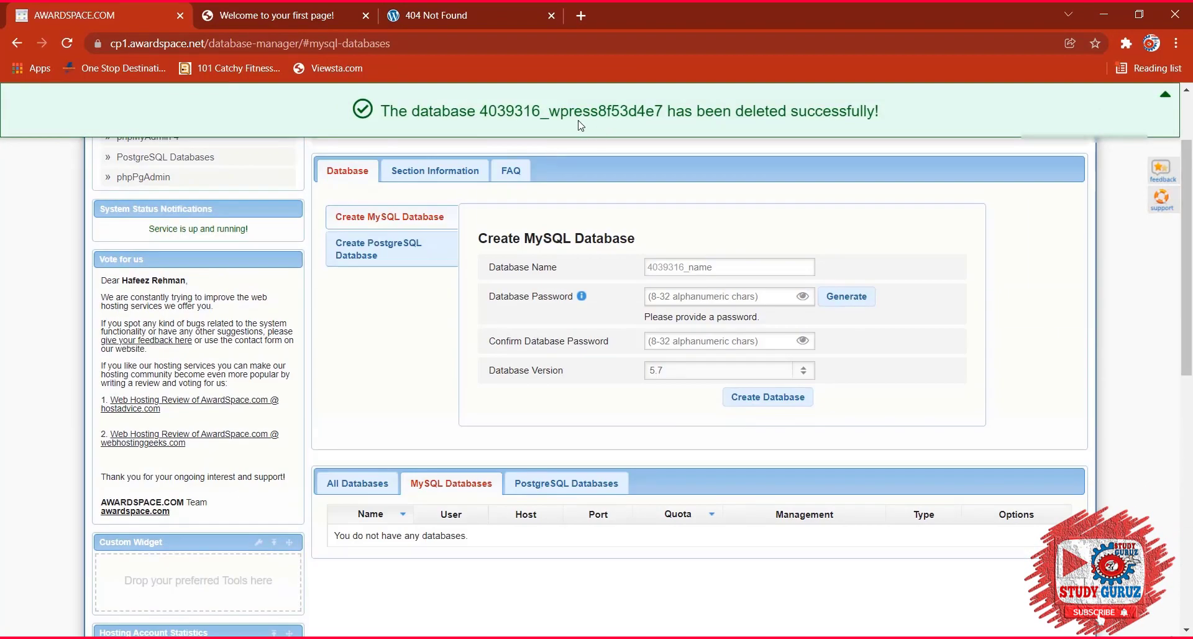
{"action": "scroll", "coordinate": [396, 327], "scroll_direction": "up", "scroll_amount": 1}
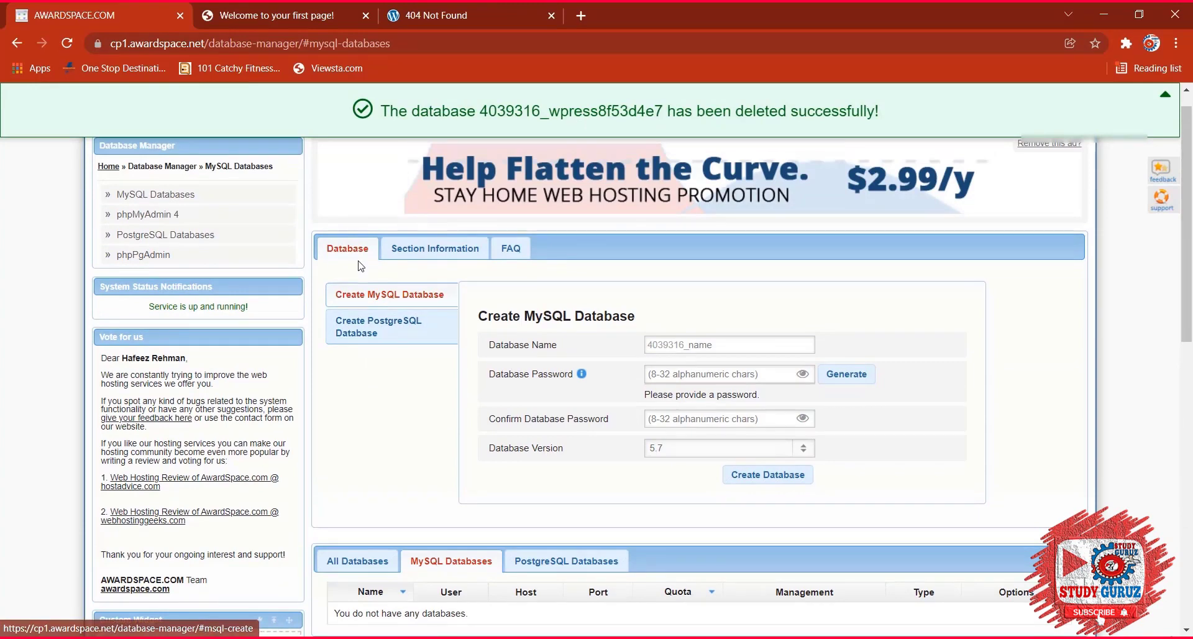
{"action": "scroll", "coordinate": [361, 266], "scroll_direction": "up", "scroll_amount": 1}
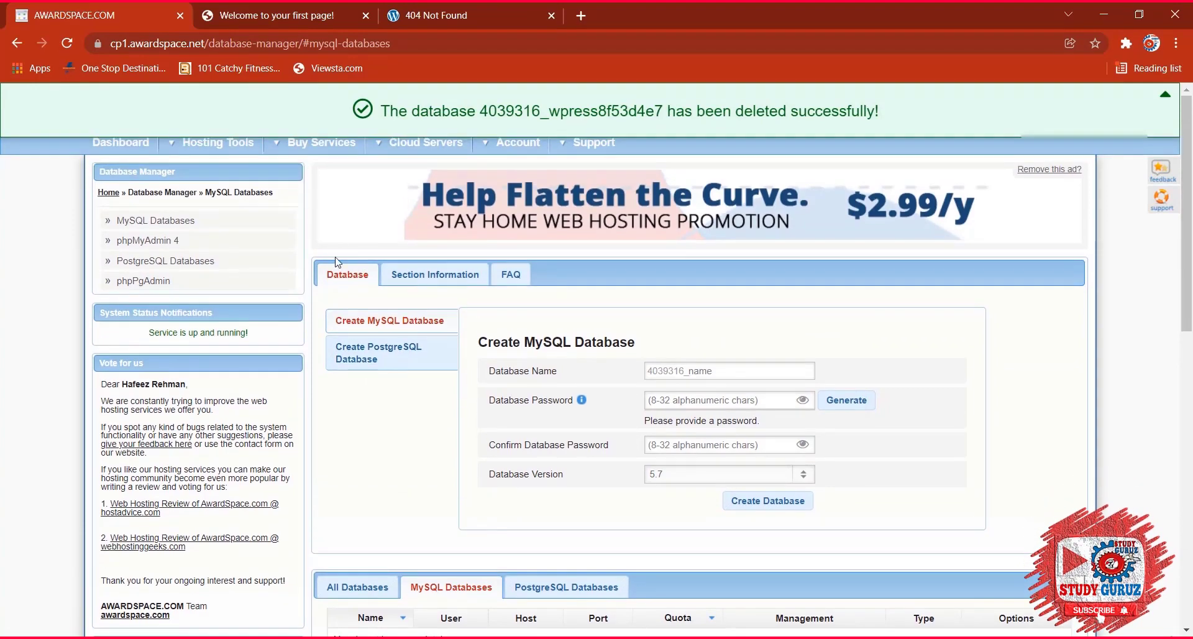
{"action": "mouse_move", "coordinate": [189, 149]}
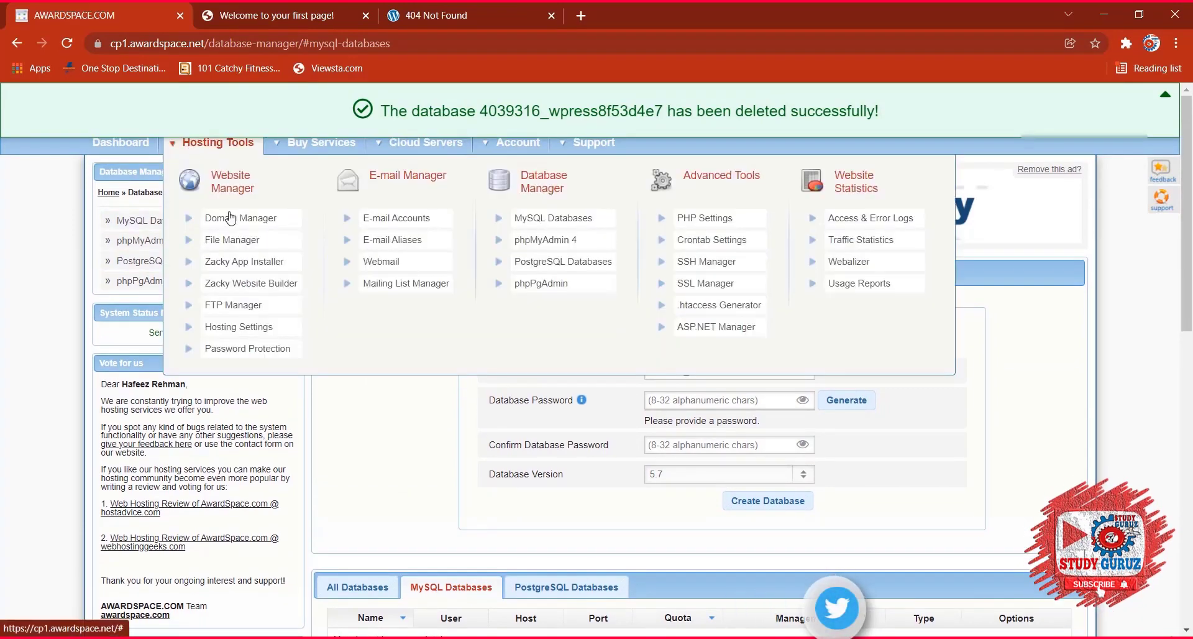
In the Zacky App Installer, choose WordPress and proceed to its Step 2 setup form.
{"action": "left_click", "coordinate": [593, 287]}
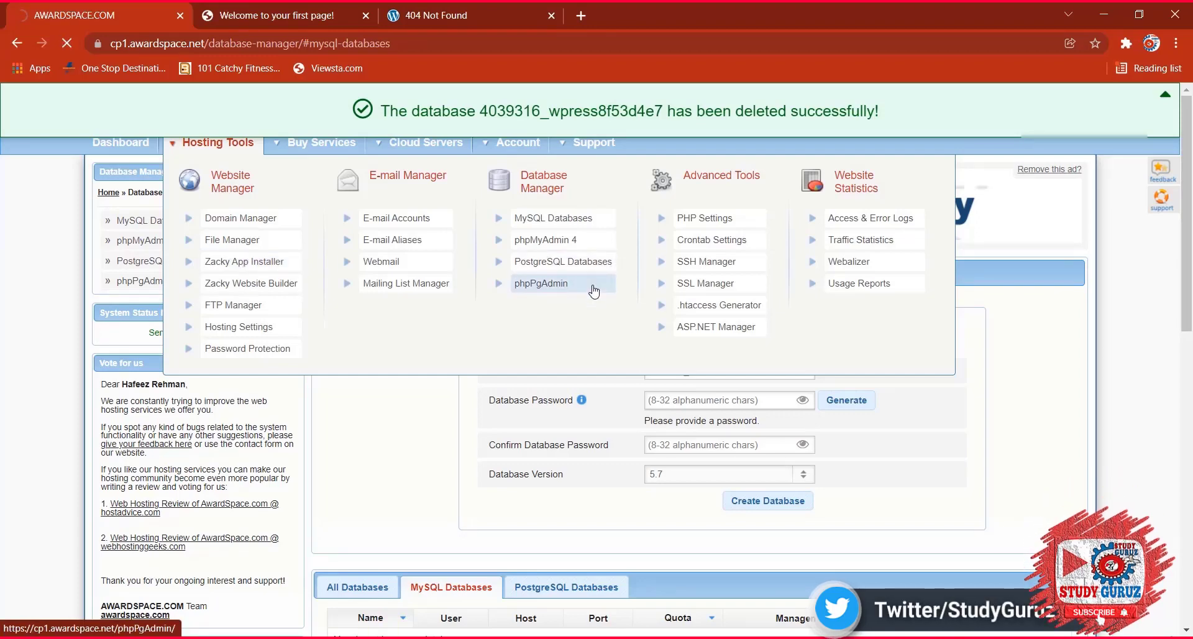
{"action": "scroll", "coordinate": [799, 389], "scroll_direction": "down", "scroll_amount": 7}
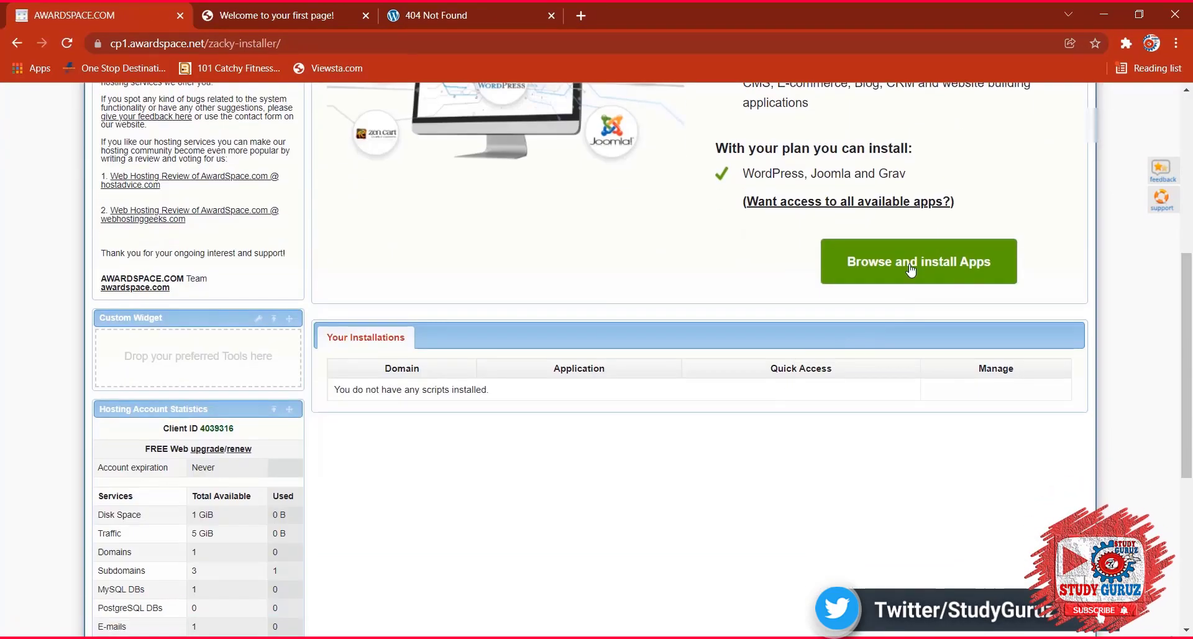
{"action": "left_click", "coordinate": [910, 268]}
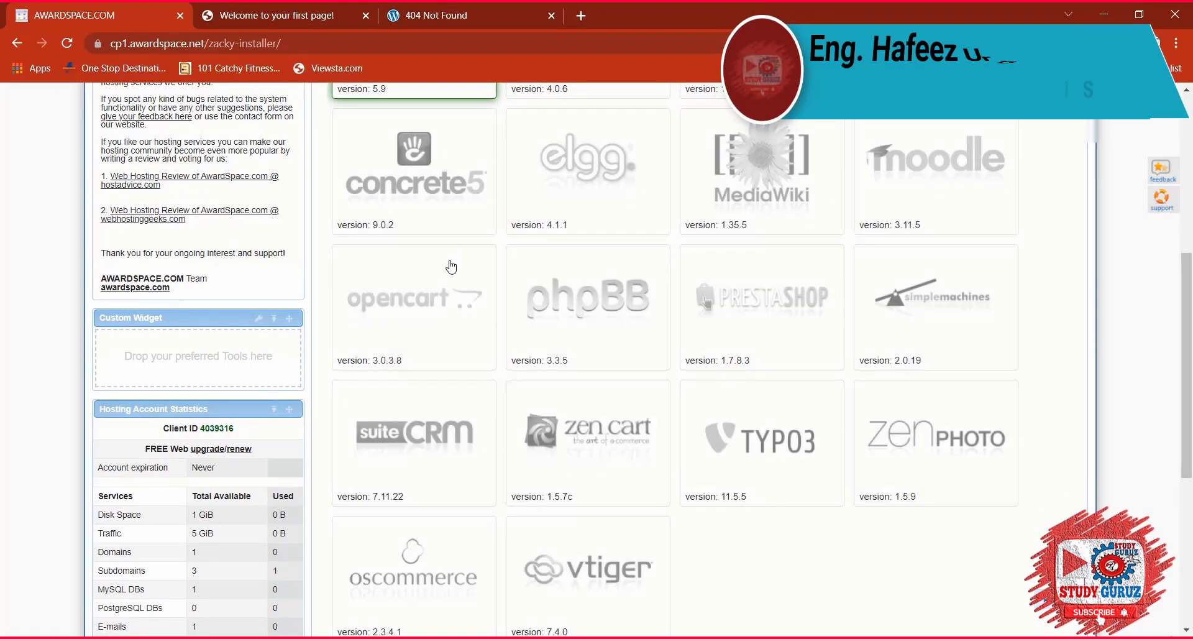
{"action": "scroll", "coordinate": [448, 265], "scroll_direction": "up", "scroll_amount": 4}
{"action": "left_click", "coordinate": [413, 267]}
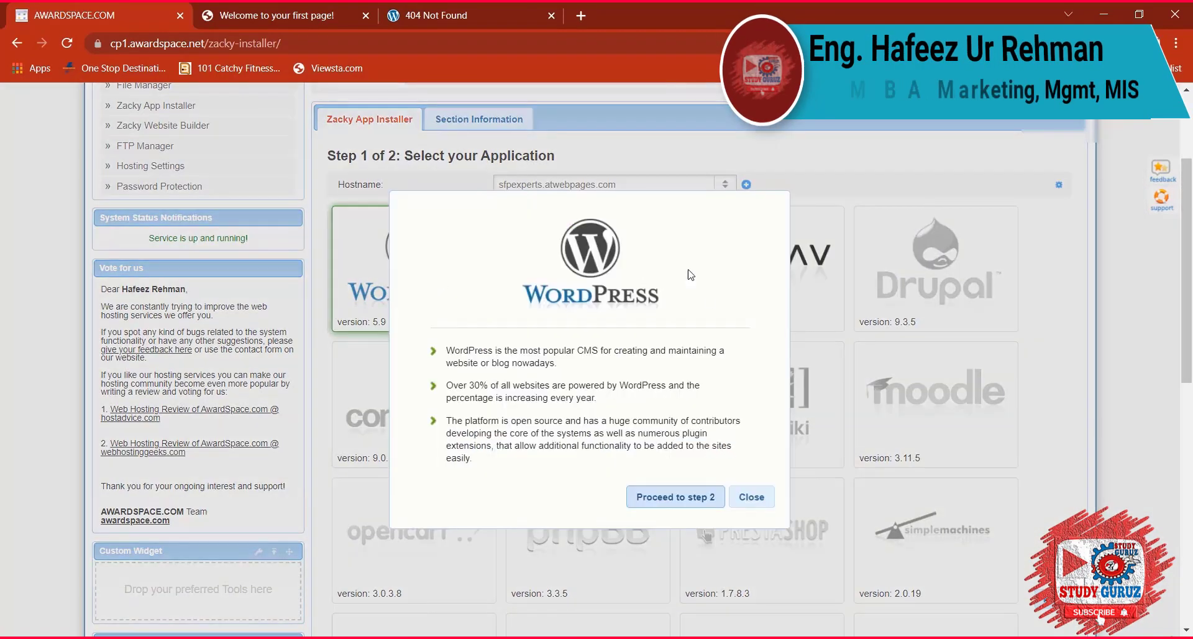
{"action": "left_click", "coordinate": [697, 498]}
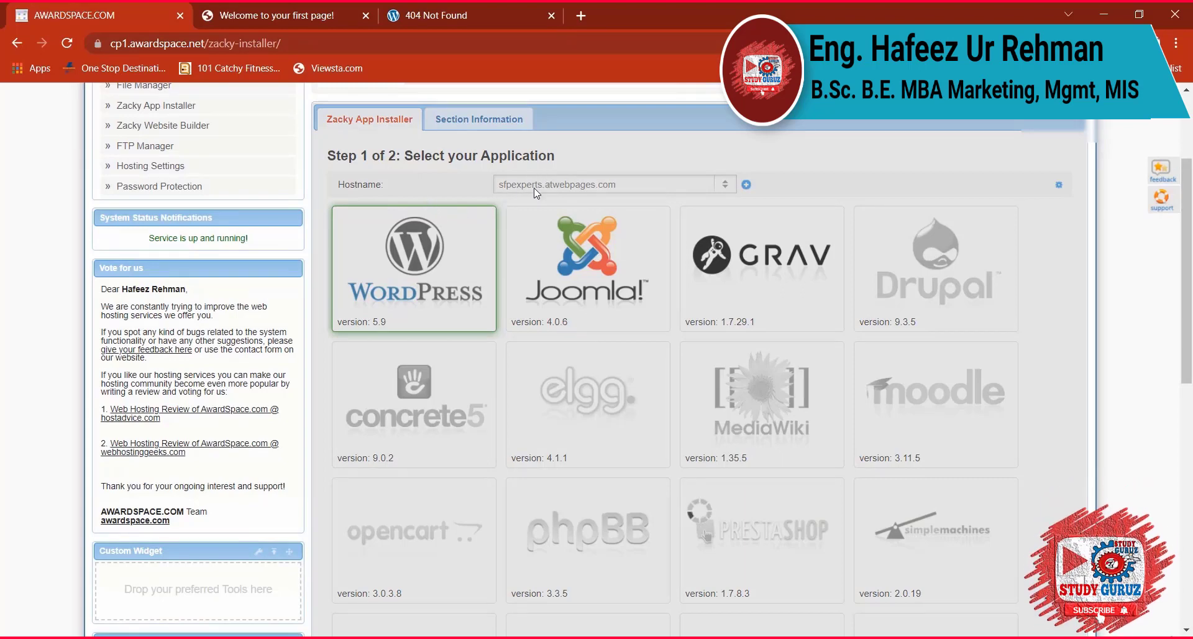
{"action": "scroll", "coordinate": [683, 311], "scroll_direction": "up", "scroll_amount": 2}
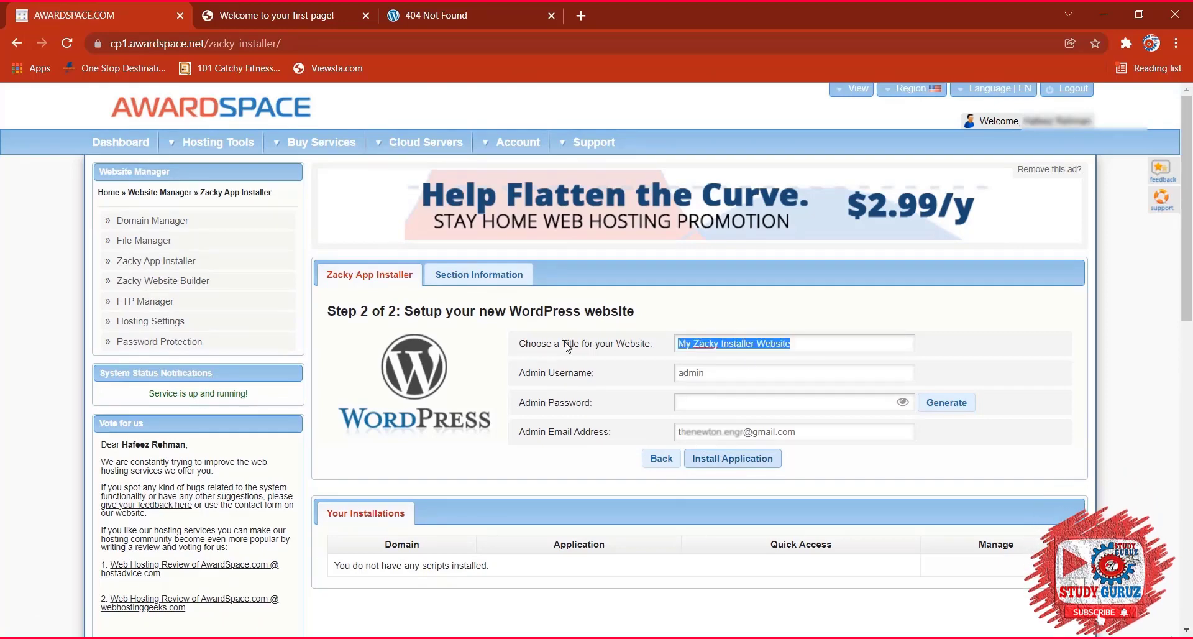
Title the site 'SFP Experts', set an admin password, and start the WordPress installation.
{"action": "type", "text": "SFP "}
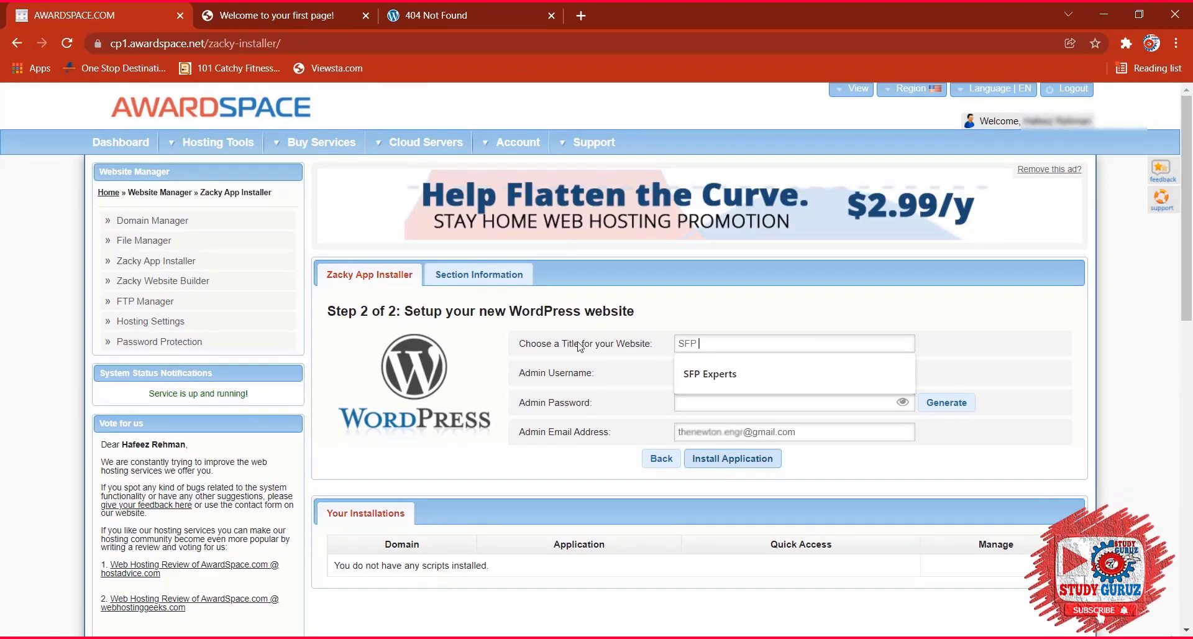
{"action": "type", "text": "Experts"}
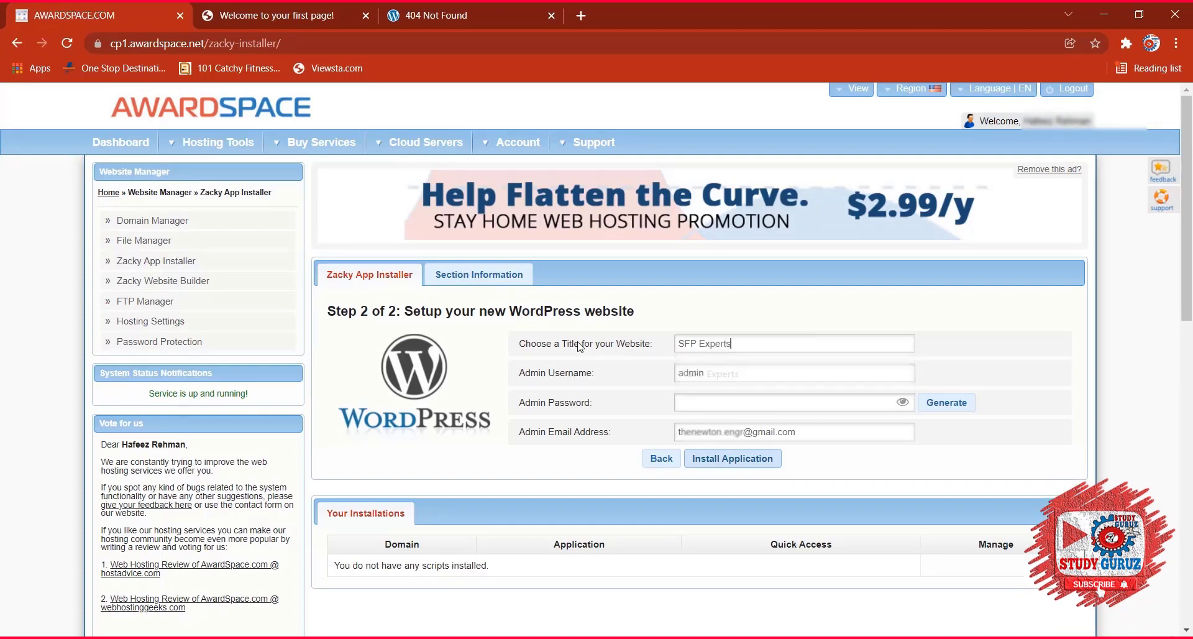
{"action": "left_click", "coordinate": [694, 408]}
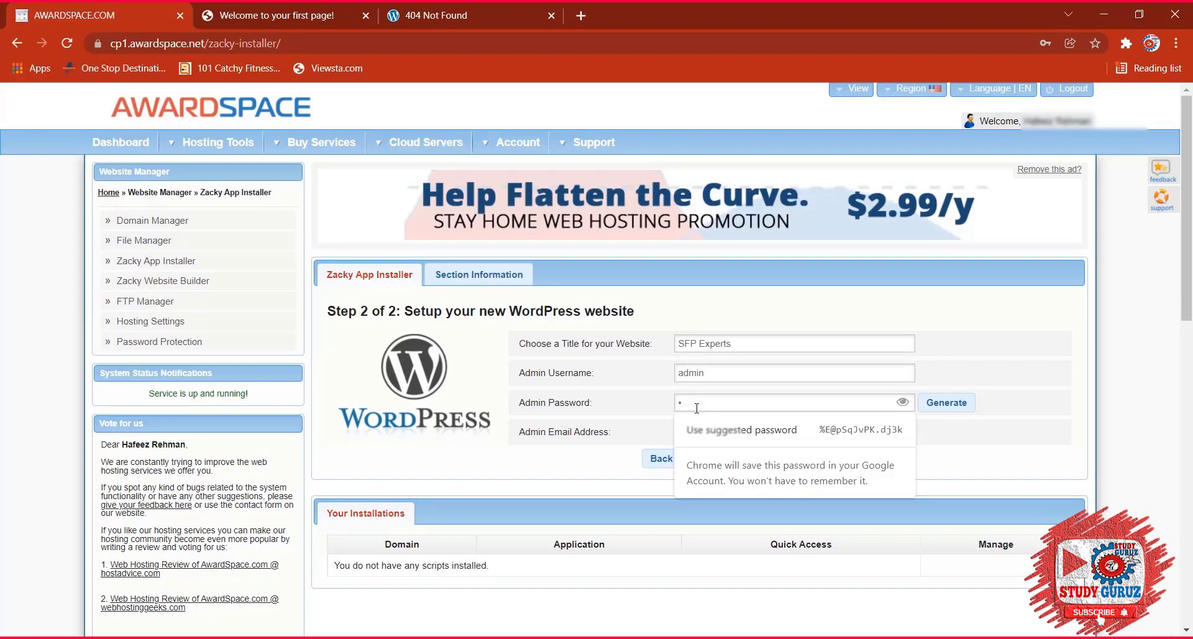
{"action": "type", "text": "•••••••••"}
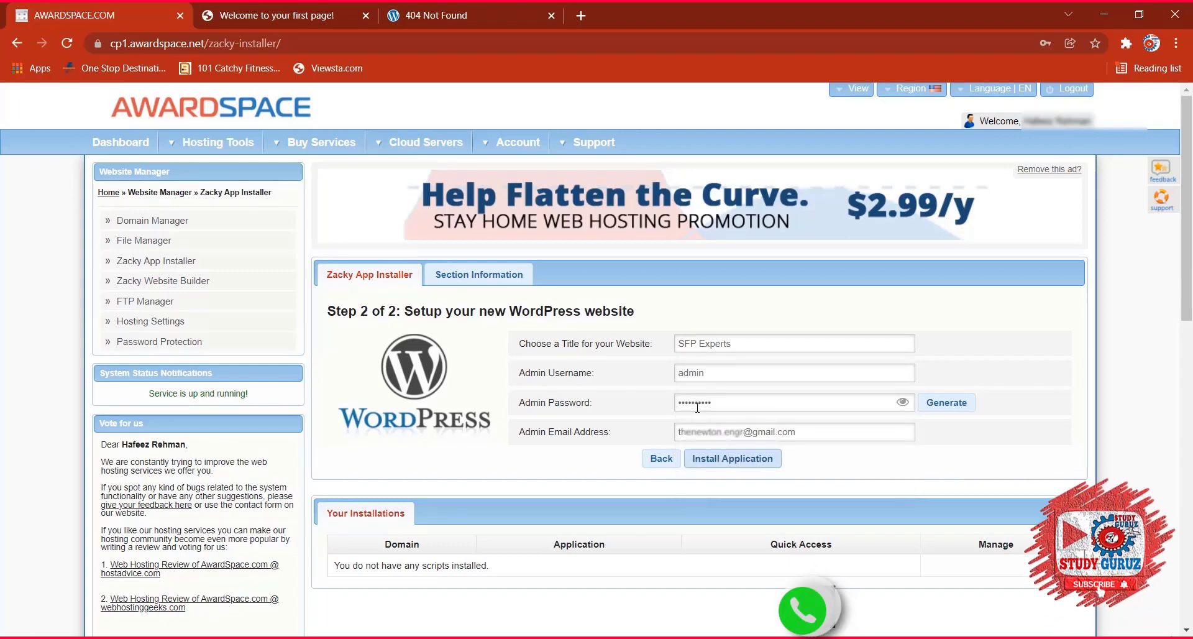
{"action": "left_click", "coordinate": [734, 461]}
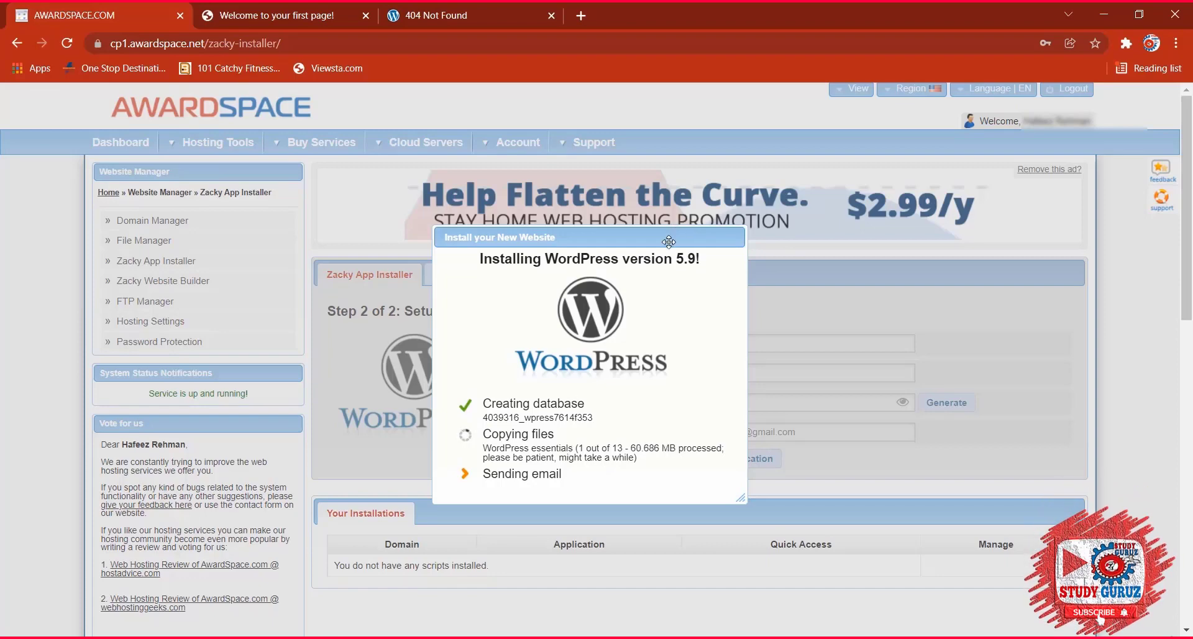
Move the installation progress box aside while WordPress 5.9 installs.
{"action": "left_click_drag", "start_coordinate": [669, 242], "coordinate": [603, 169]}
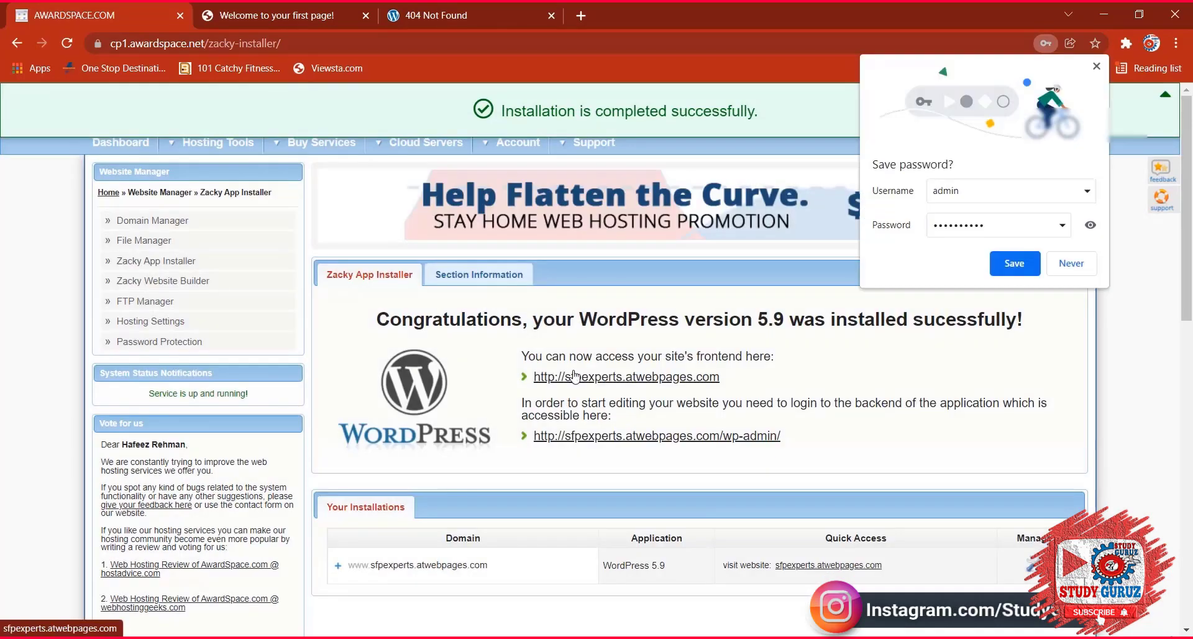
Dismiss the save-password prompt and snip the success panel and installations list to the clipboard.
{"action": "left_click", "coordinate": [585, 419]}
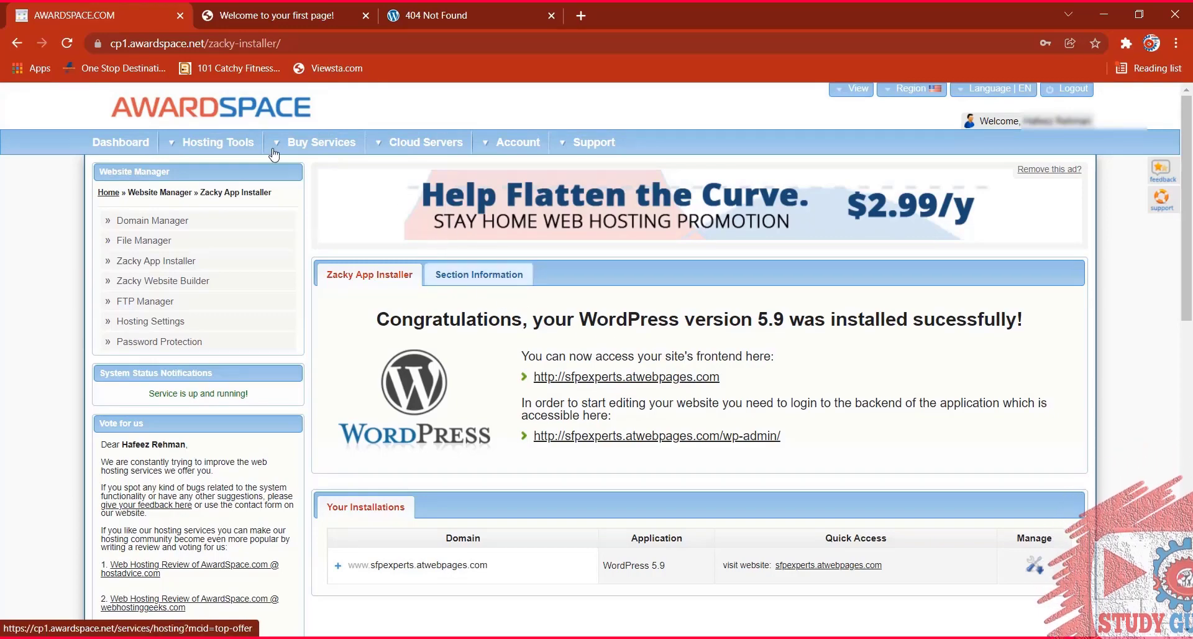
{"action": "mouse_move", "coordinate": [211, 141]}
{"action": "key", "text": "super+shift+s"}
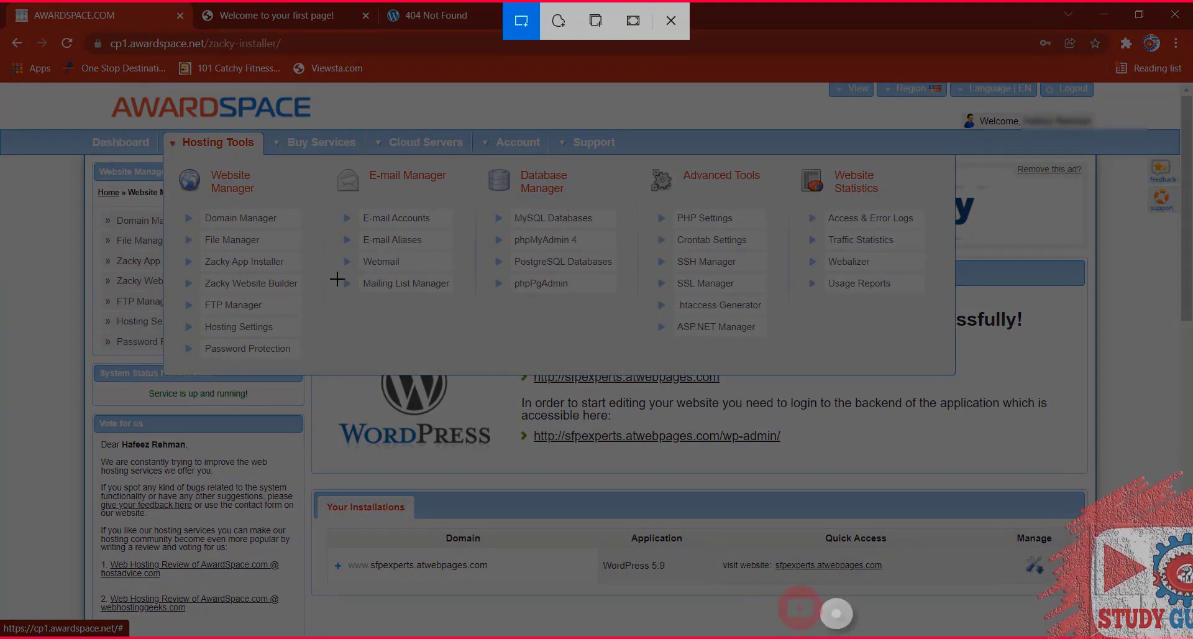
{"action": "left_click", "coordinate": [662, 30]}
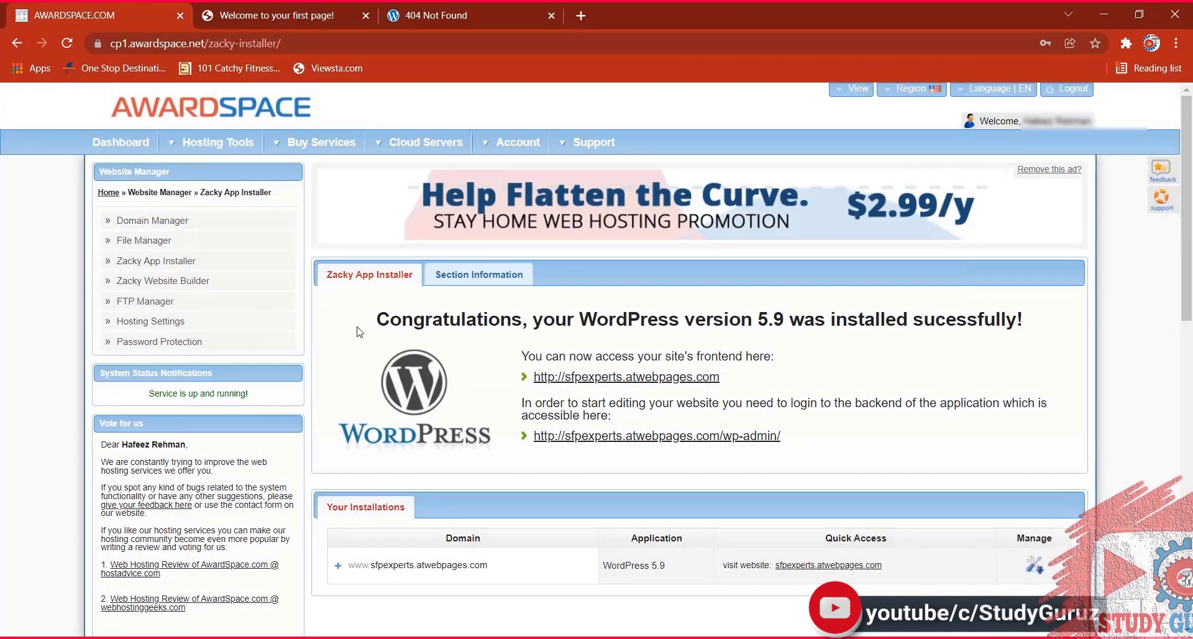
{"action": "key", "text": "super+shift+s"}
{"action": "mouse_move", "coordinate": [312, 253]}
{"action": "left_mouse_down"}
{"action": "mouse_move", "coordinate": [591, 493]}
{"action": "mouse_move", "coordinate": [806, 527]}
{"action": "mouse_move", "coordinate": [1089, 533]}
{"action": "mouse_move", "coordinate": [1098, 625]}
{"action": "mouse_move", "coordinate": [1088, 600]}
{"action": "left_mouse_up"}
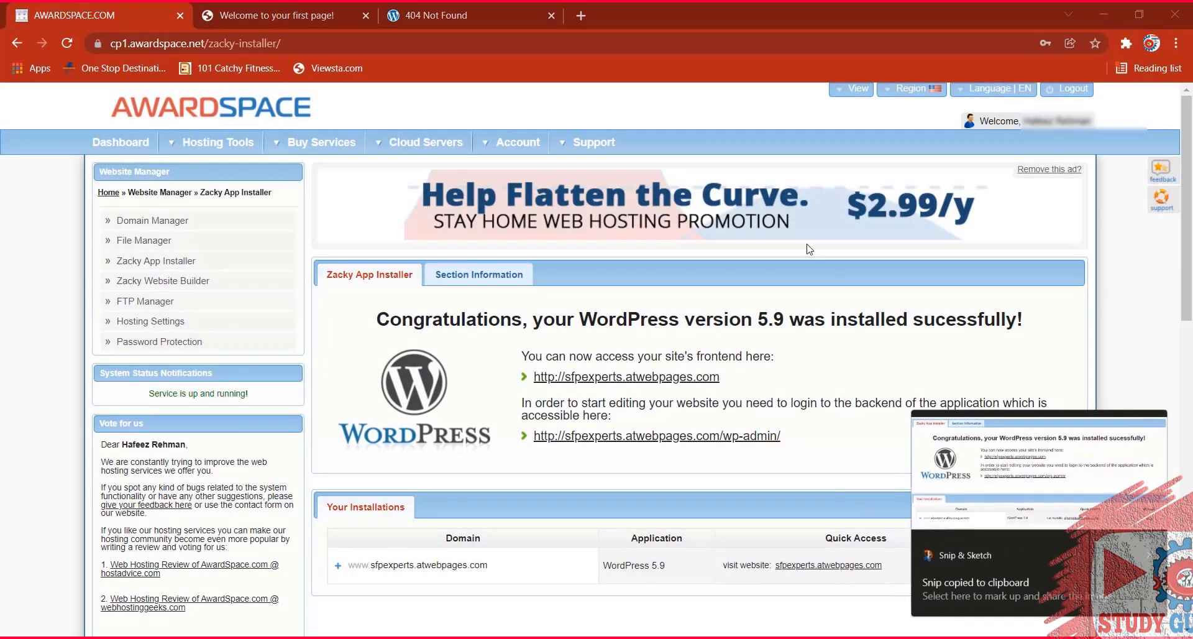
Save the snip over 'awardspace wordpress login information.jpg' in Batch 10 and close the editor.
{"action": "left_click", "coordinate": [1000, 524]}
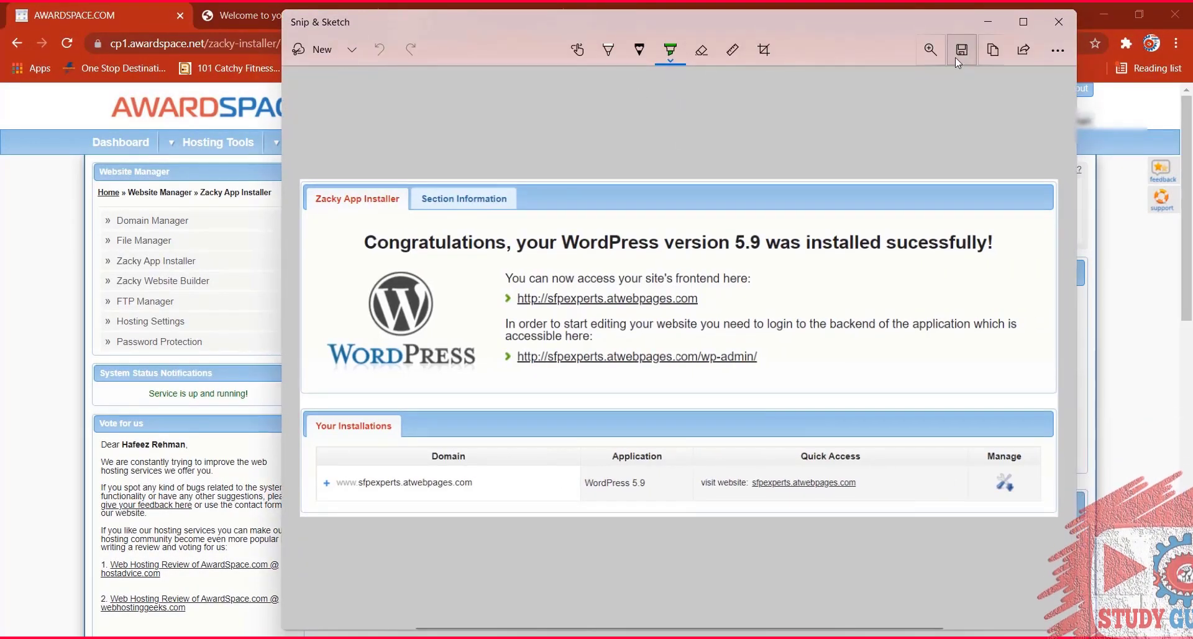
{"action": "left_click", "coordinate": [961, 50]}
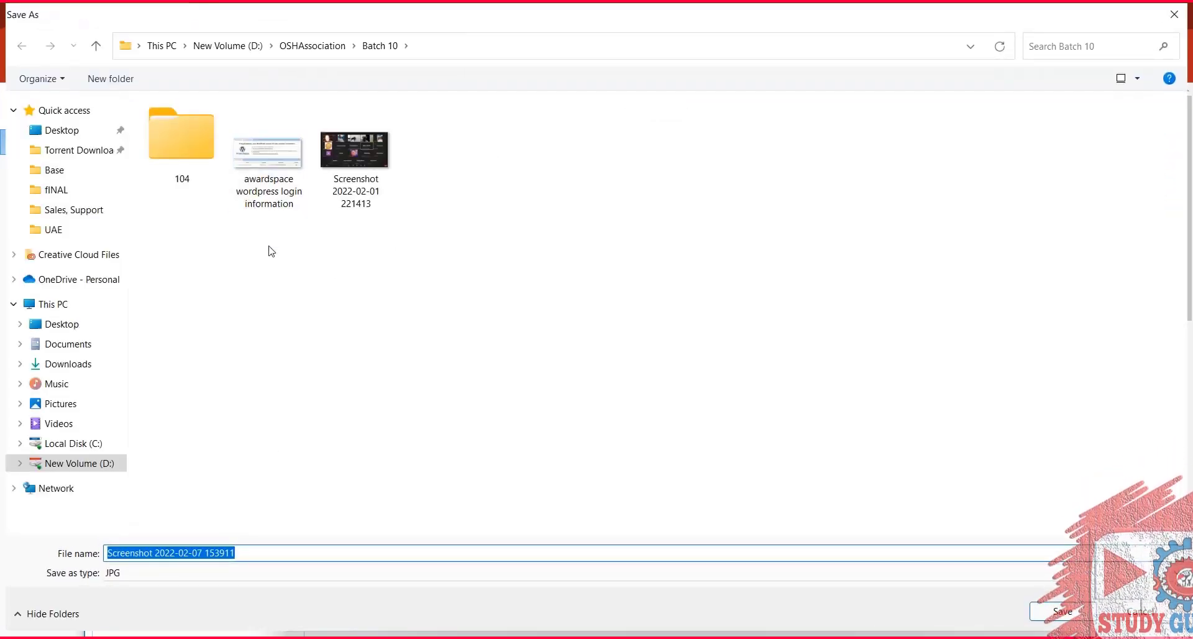
{"action": "left_click", "coordinate": [269, 180]}
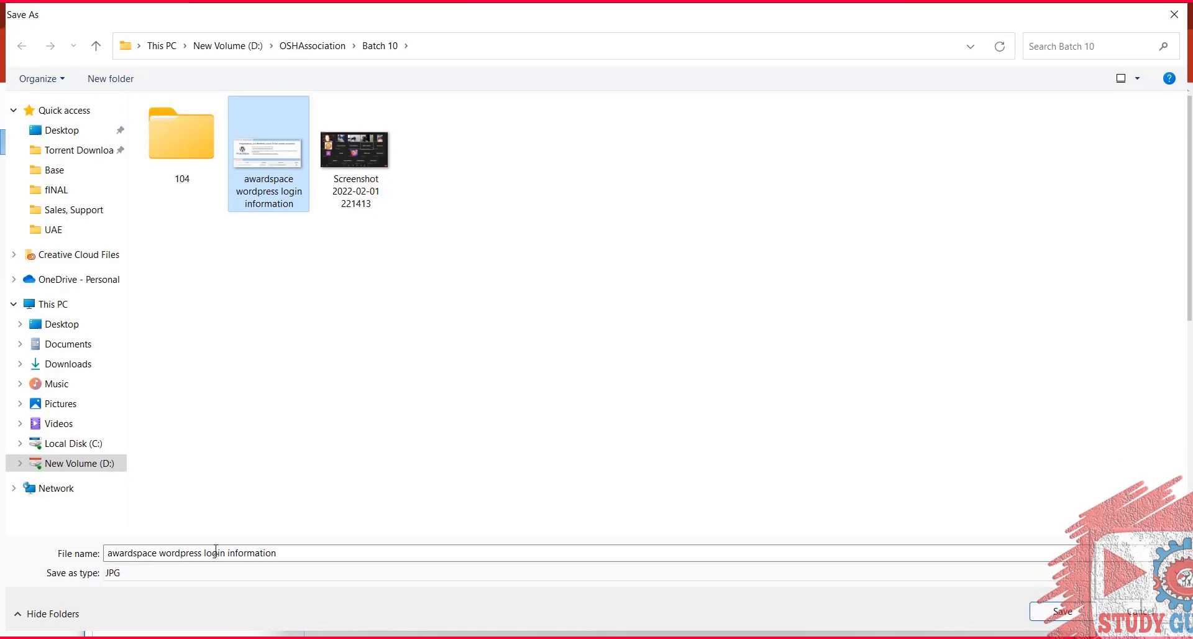
{"action": "left_click", "coordinate": [1063, 611]}
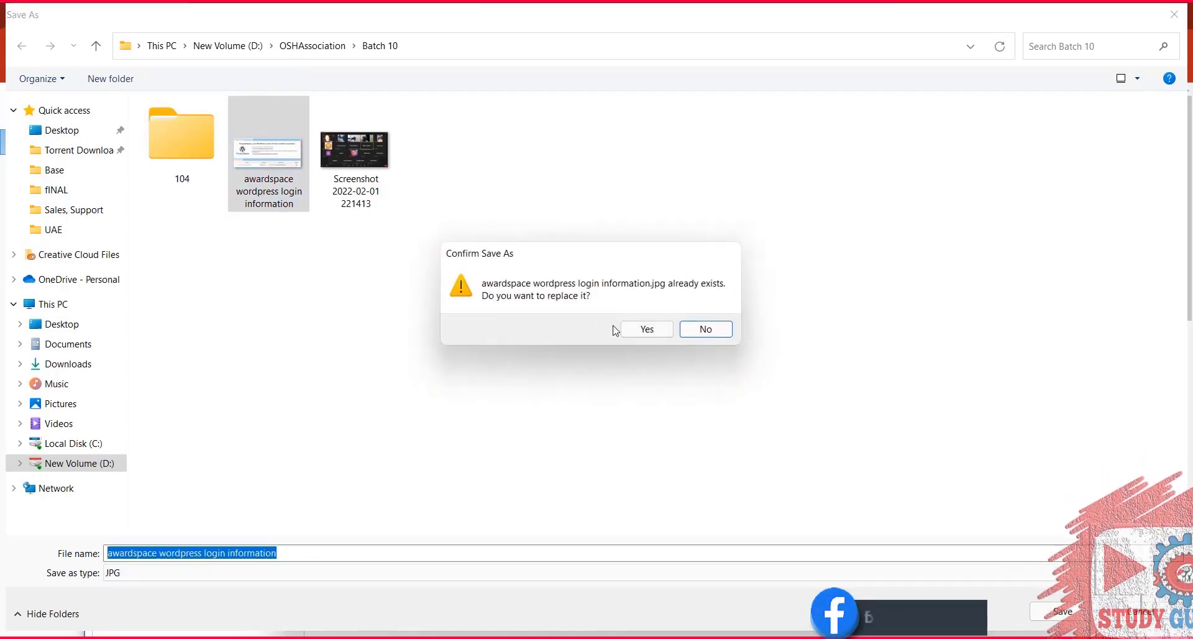
{"action": "left_click", "coordinate": [631, 329]}
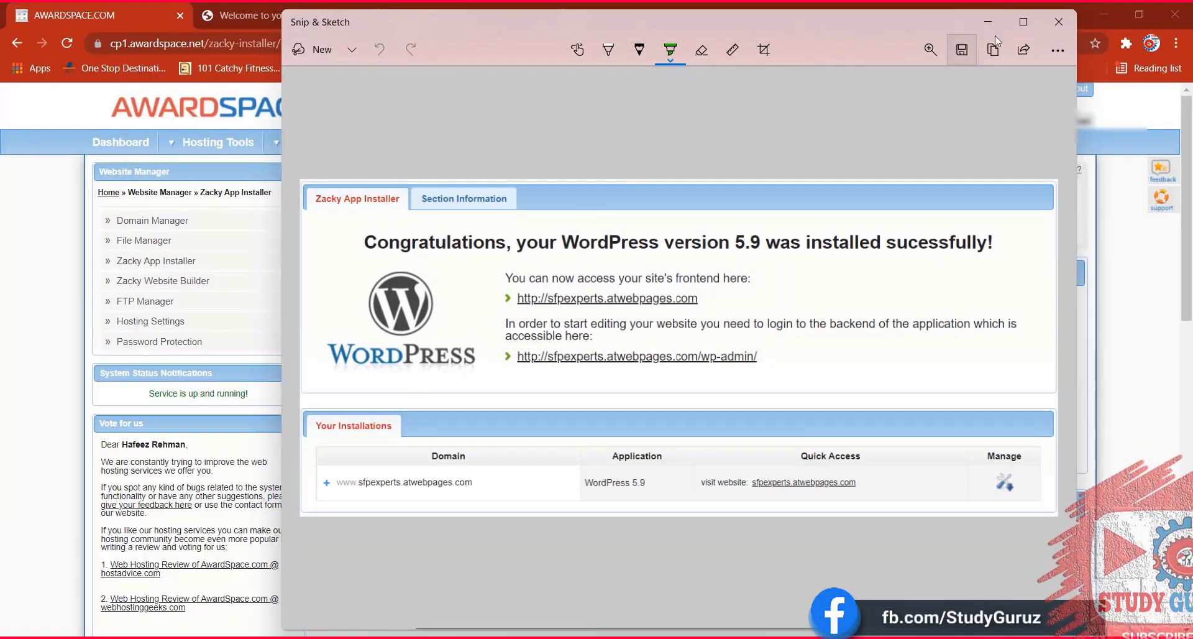
{"action": "left_click", "coordinate": [1059, 21]}
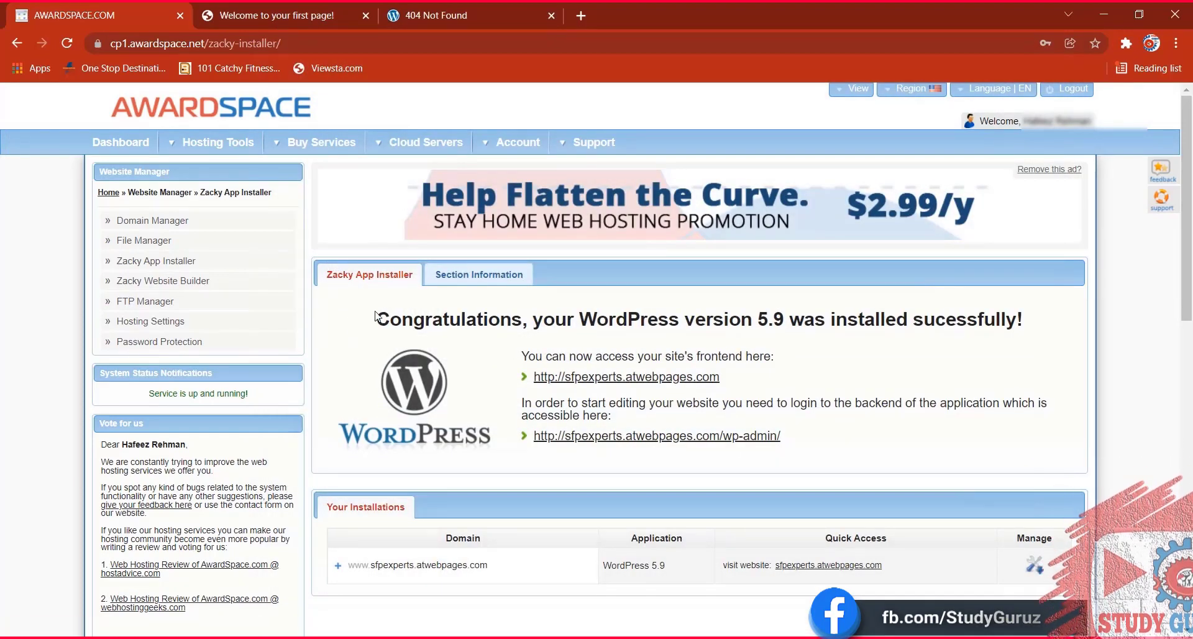
Copy the install success message with both site links and paste it over the old Notepad notes.
{"action": "left_click_drag", "start_coordinate": [575, 356], "coordinate": [895, 446]}
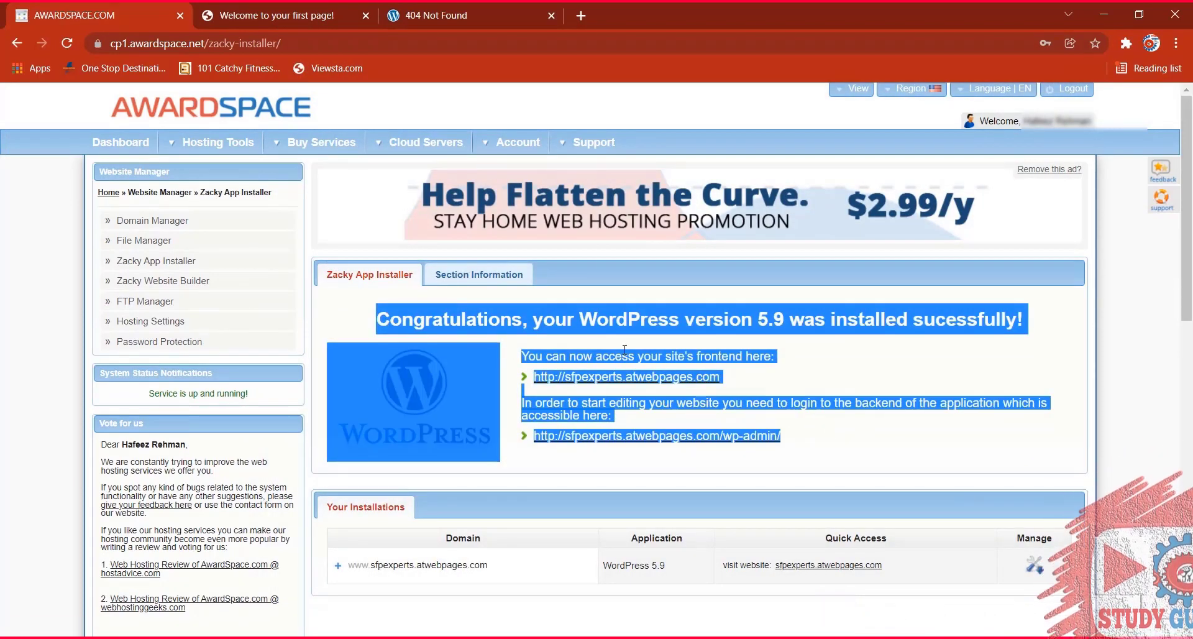
{"action": "right_click", "coordinate": [531, 393]}
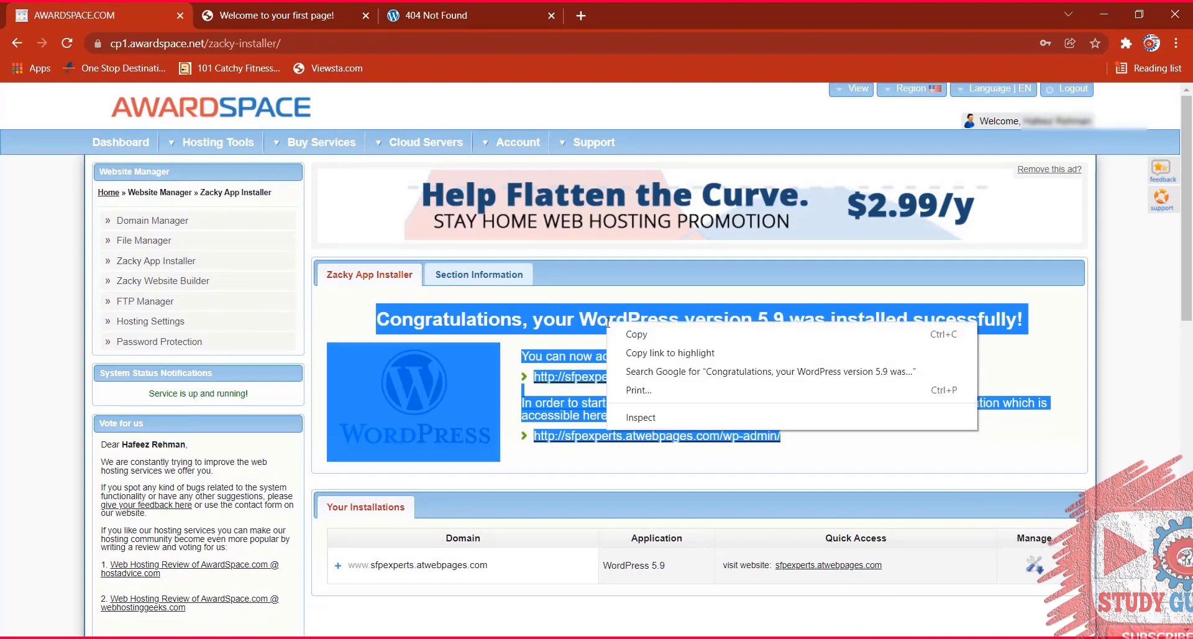
{"action": "left_click", "coordinate": [563, 409]}
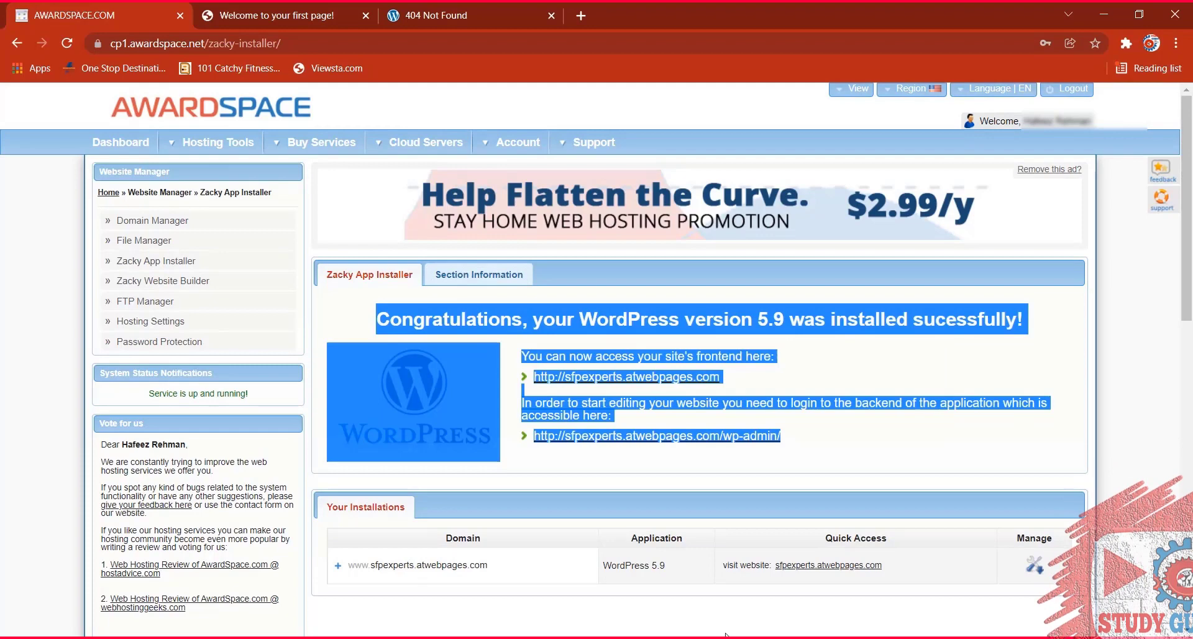
{"action": "mouse_move", "coordinate": [725, 634]}
{"action": "left_click", "coordinate": [733, 597]}
{"action": "left_click", "coordinate": [513, 404]}
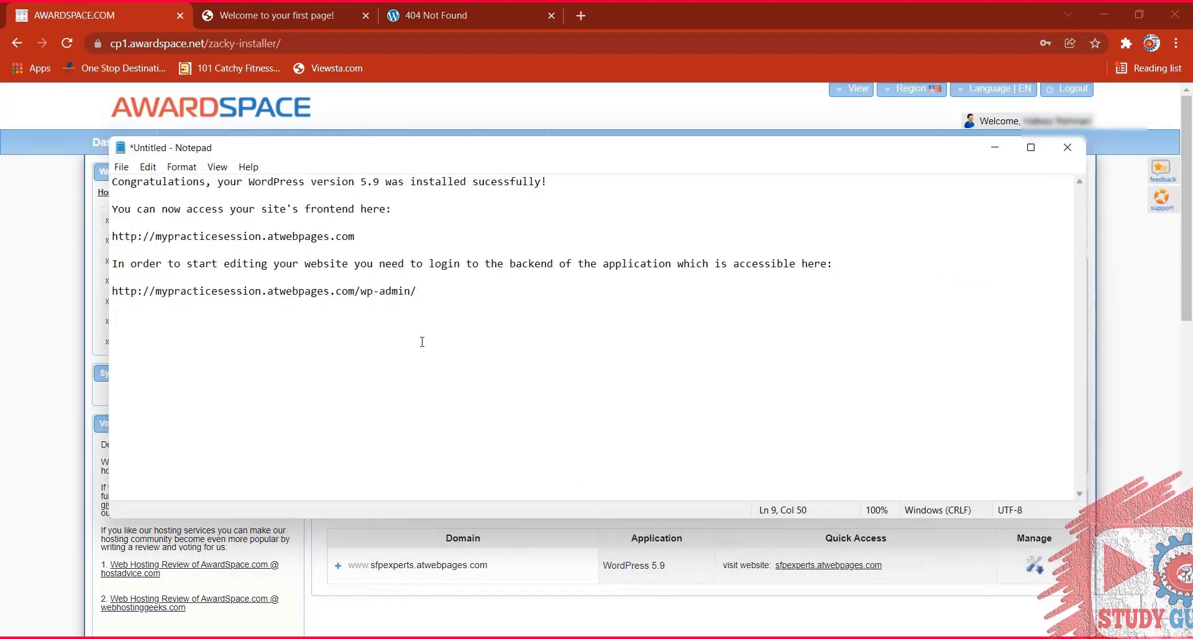
{"action": "key", "text": "ctrl+a"}
{"action": "key", "text": "ctrl+v"}
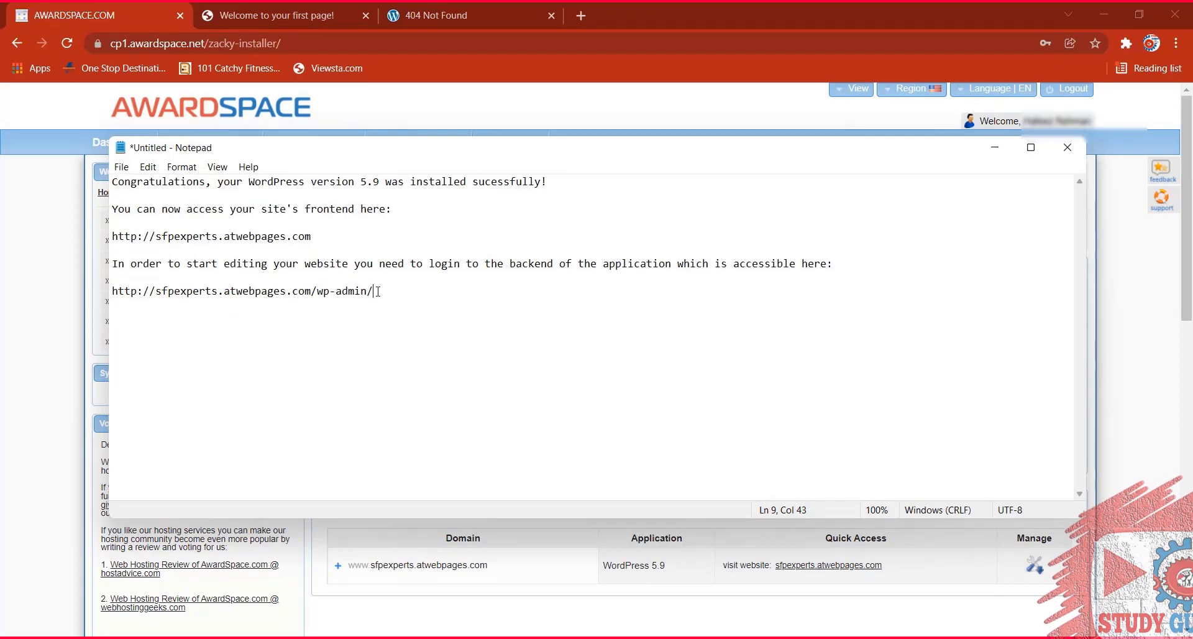
Copy the sfpexperts.atwebpages.com frontend address from the notes into the 404 tab's address bar.
{"action": "left_click_drag", "start_coordinate": [311, 236], "coordinate": [114, 235]}
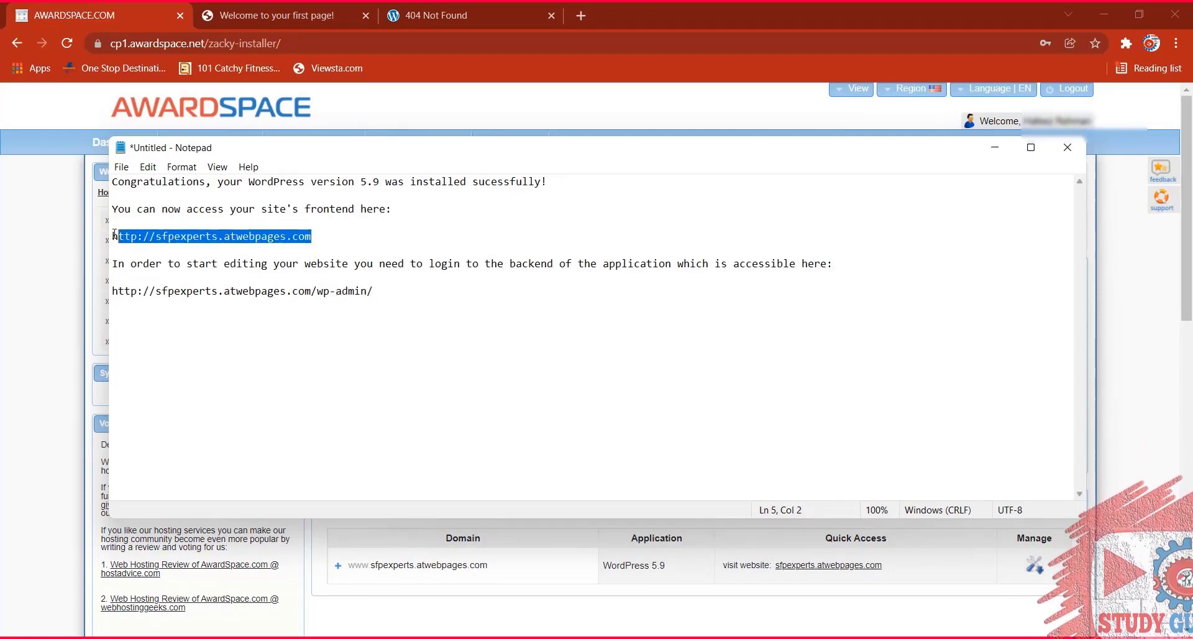
{"action": "right_click", "coordinate": [122, 235]}
{"action": "left_click", "coordinate": [64, 272]}
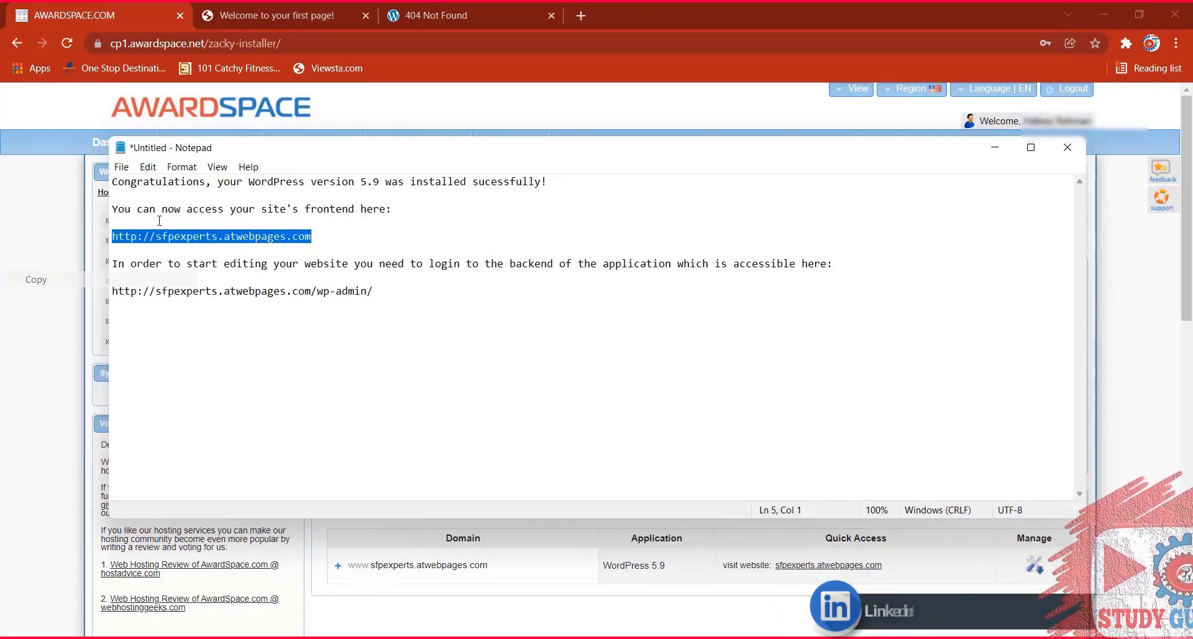
{"action": "left_click", "coordinate": [435, 14]}
{"action": "left_click", "coordinate": [257, 44]}
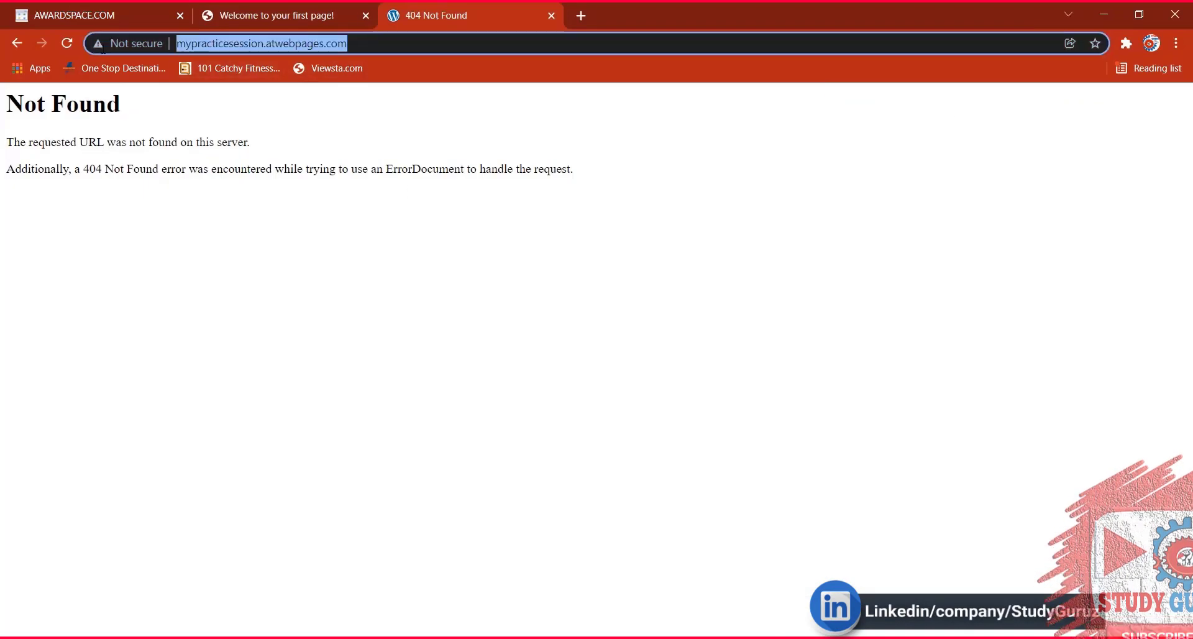
Load sfpexperts.atwebpages.com in the third tab, reloading until the WordPress site appears.
{"action": "key", "text": "ctrl+v"}
{"action": "key", "text": "Return"}
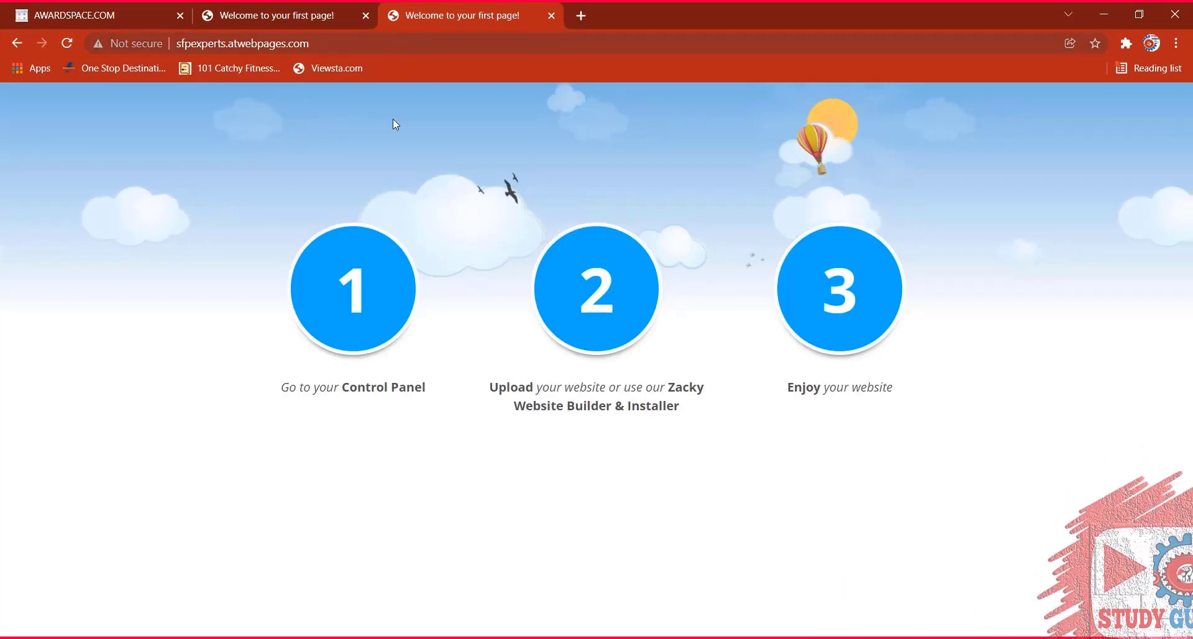
{"action": "left_click", "coordinate": [69, 42]}
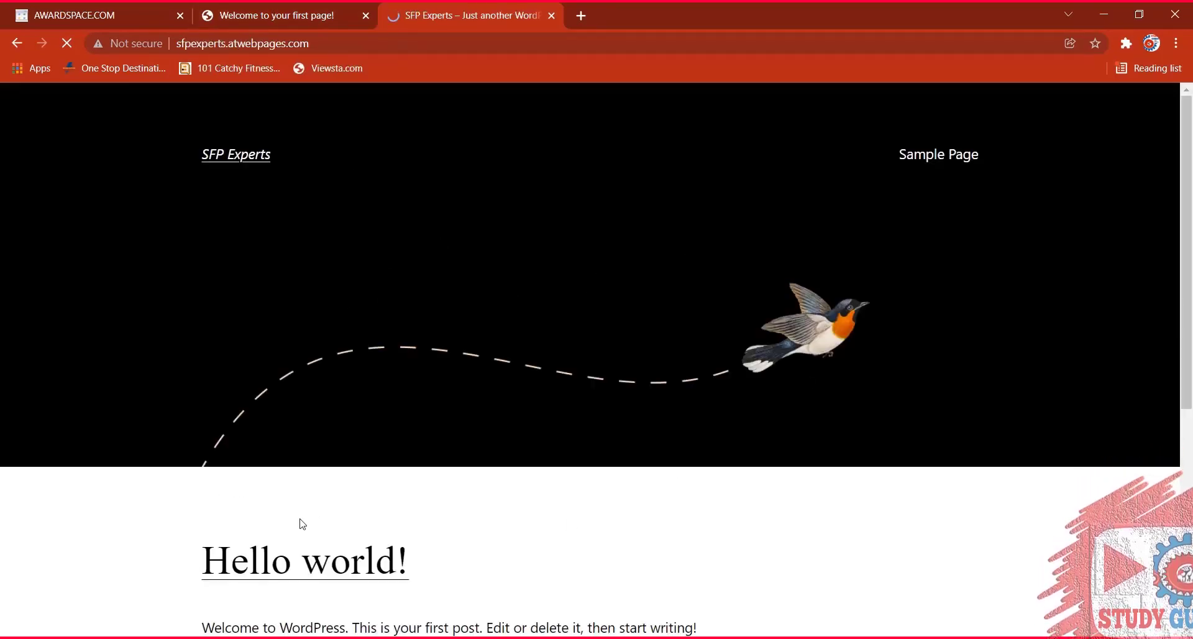
Scroll through the Hello world! post, compare with the placeholder tab, then return to AwardSpace.
{"action": "scroll", "coordinate": [323, 410], "scroll_direction": "down", "scroll_amount": 6}
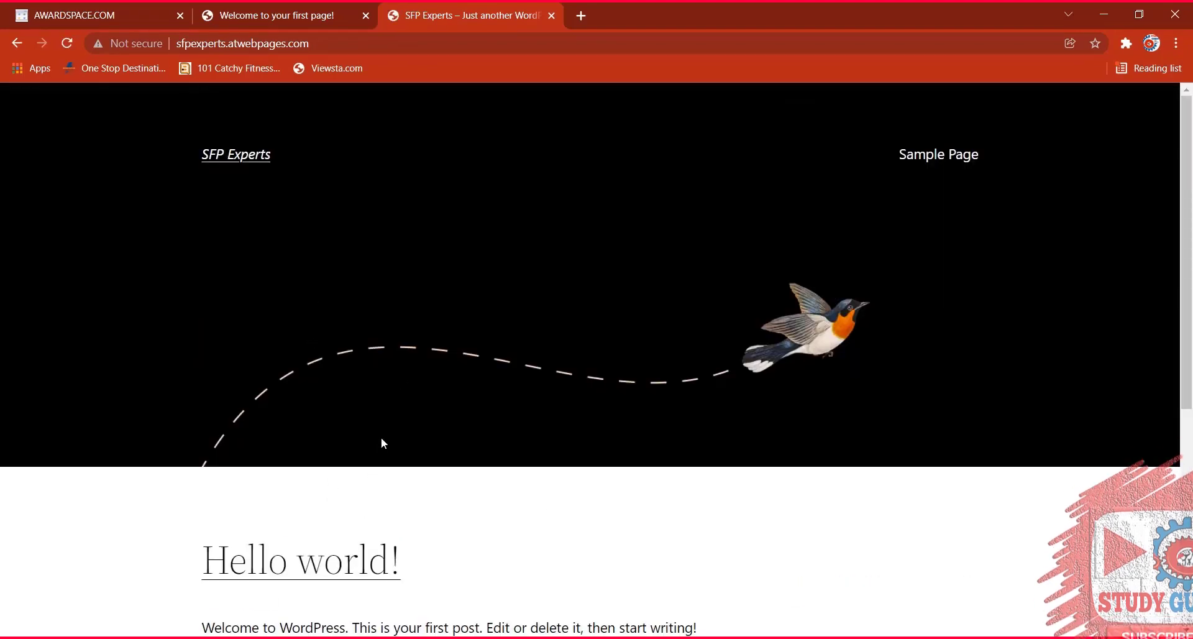
{"action": "scroll", "coordinate": [328, 285], "scroll_direction": "down", "scroll_amount": 3}
{"action": "scroll", "coordinate": [327, 285], "scroll_direction": "up", "scroll_amount": 1}
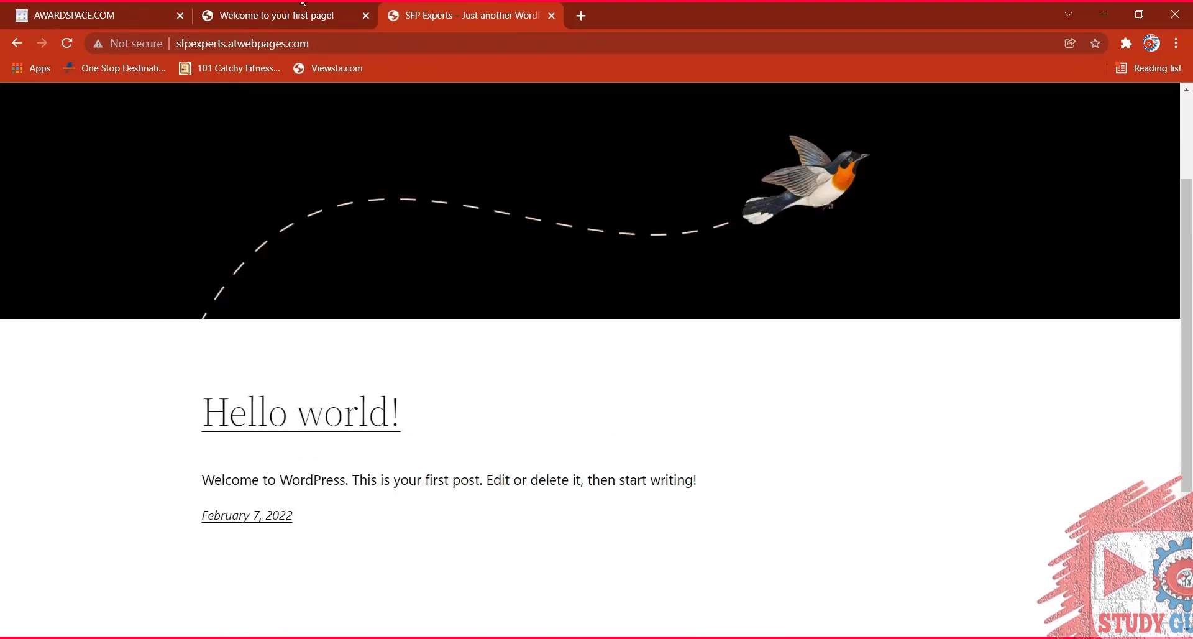
{"action": "left_click", "coordinate": [344, 16]}
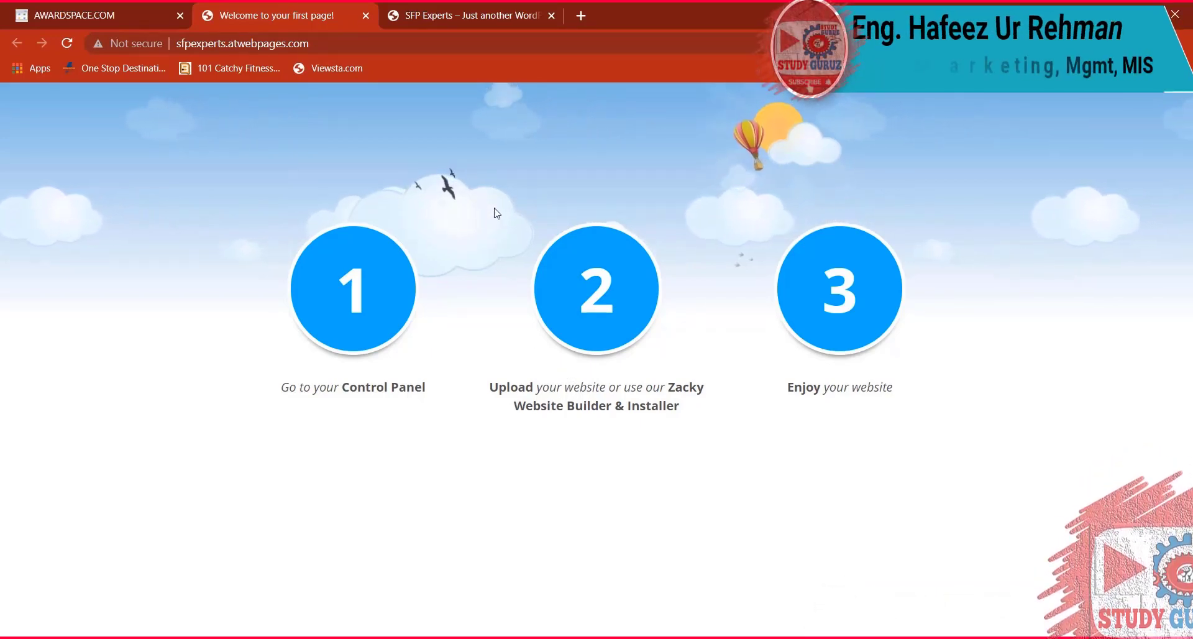
{"action": "left_click", "coordinate": [478, 15]}
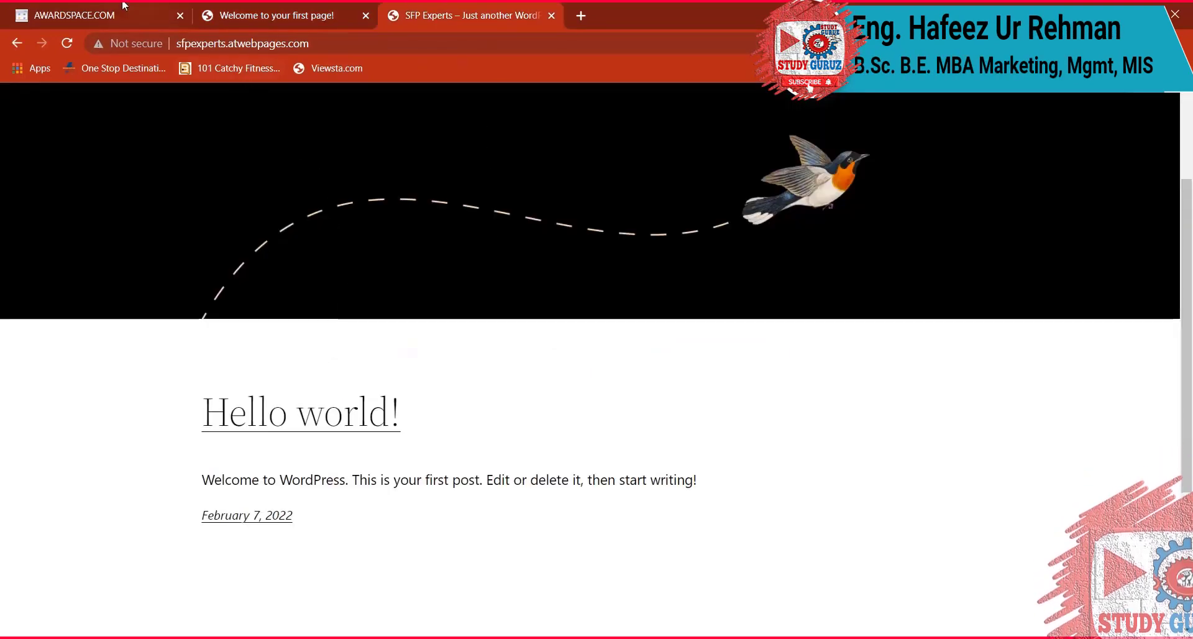
{"action": "left_click", "coordinate": [121, 8]}
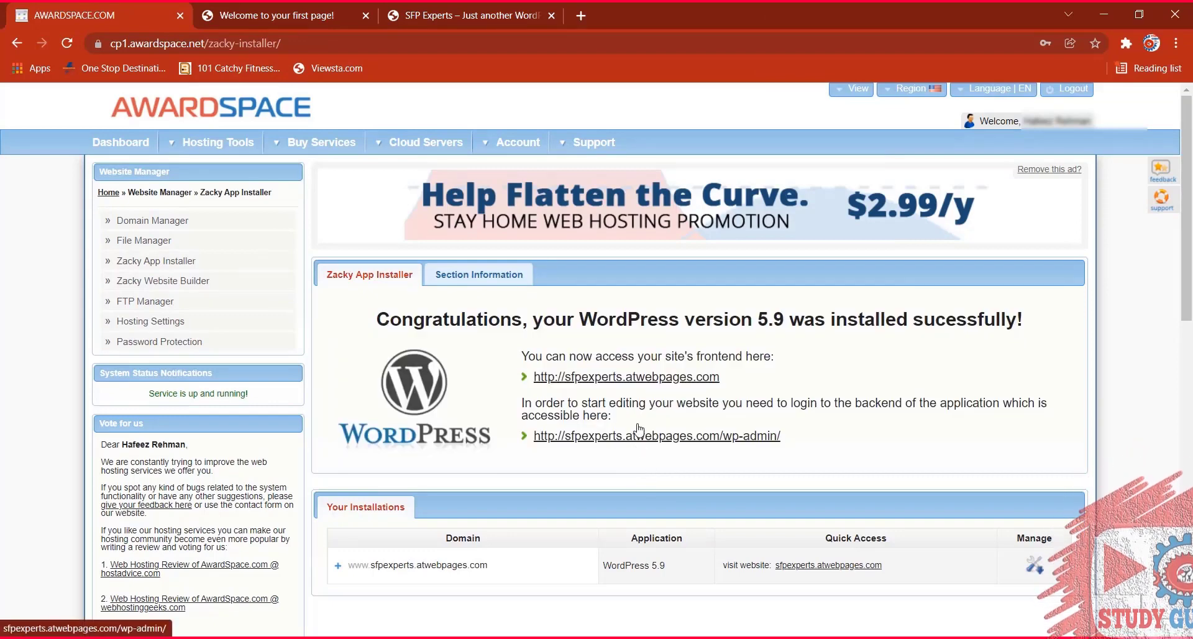
Copy the wp-admin address from the notes and load the login page in a new tab.
{"action": "key", "text": "alt+Tab"}
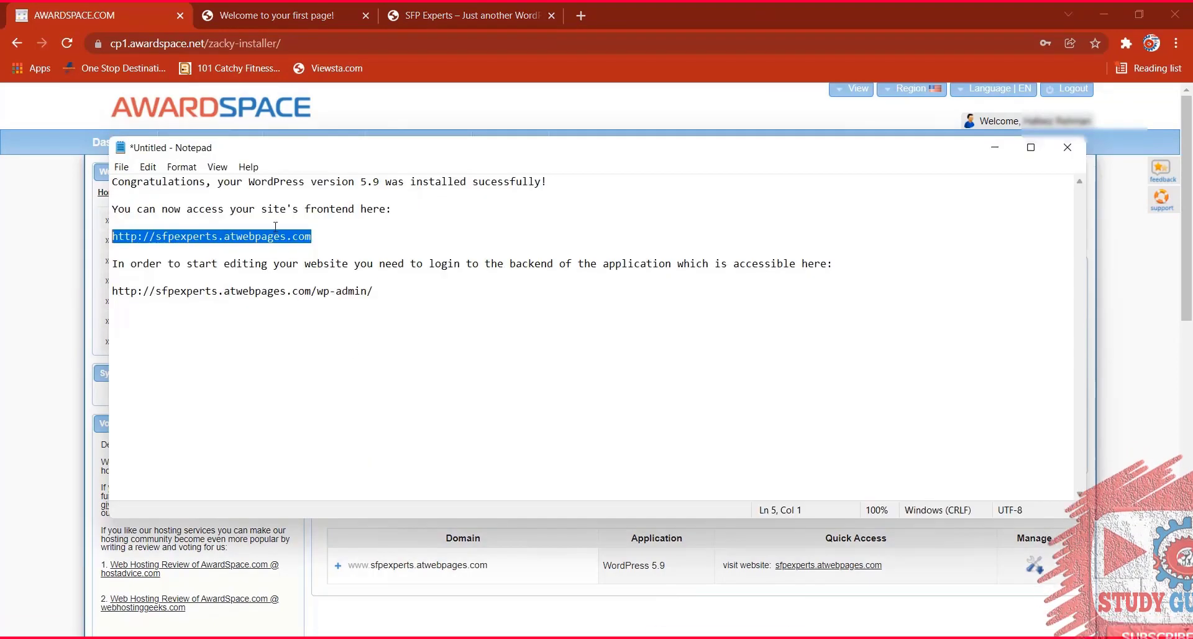
{"action": "left_click_drag", "start_coordinate": [374, 291], "coordinate": [140, 289]}
{"action": "right_click", "coordinate": [107, 291]}
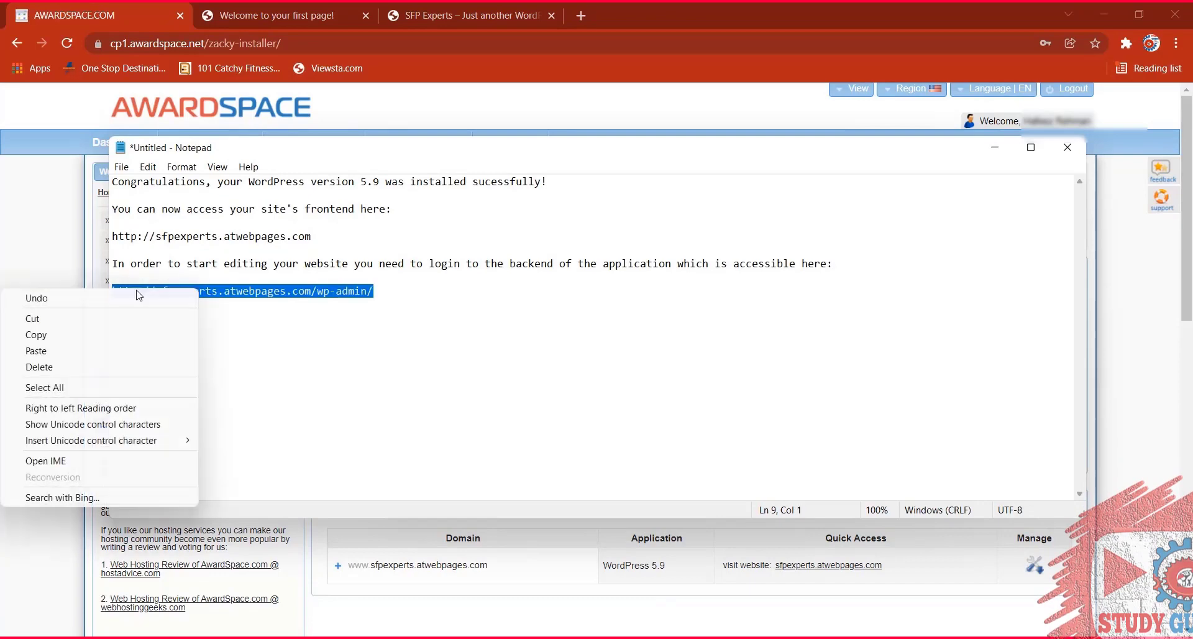
{"action": "left_click", "coordinate": [47, 339]}
{"action": "left_click", "coordinate": [575, 14]}
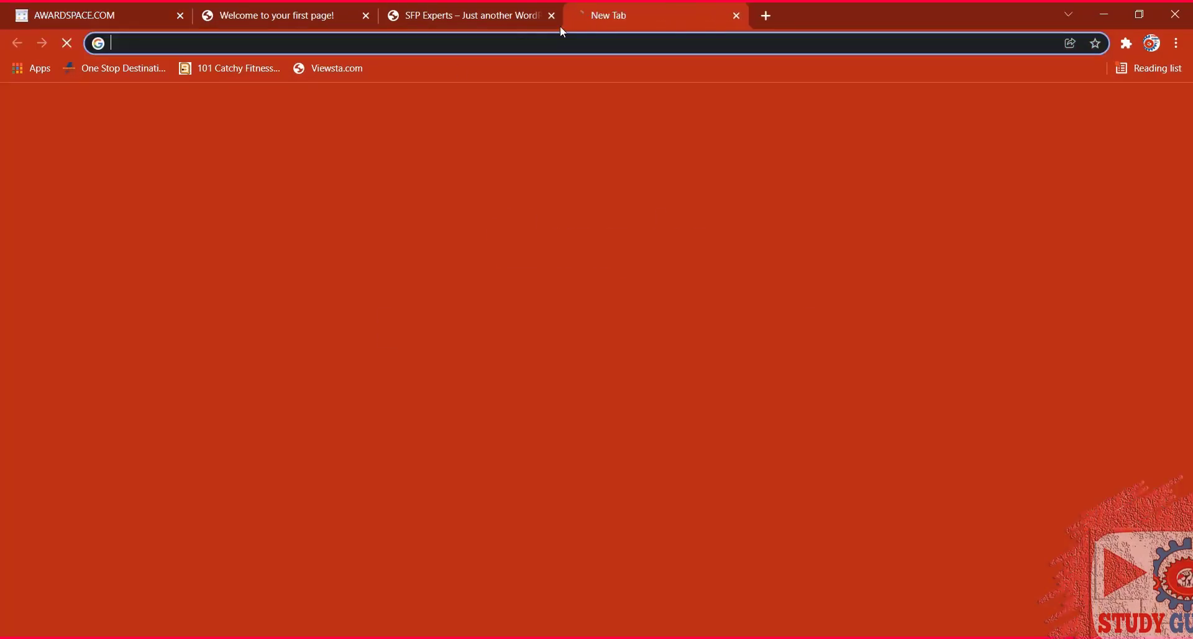
{"action": "key", "text": "ctrl+v"}
{"action": "key", "text": "Return"}
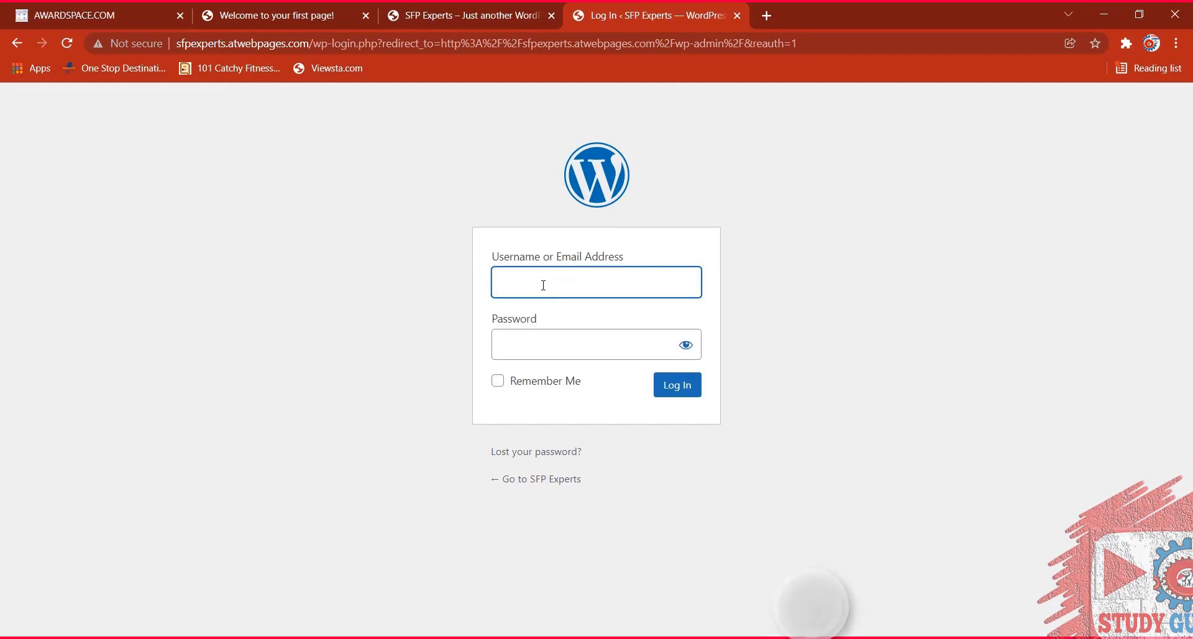
Log in as admin with Remember Me ticked, decline saving the password, and return to AwardSpace.
{"action": "type", "text": "admin"}
{"action": "key", "text": "Tab"}
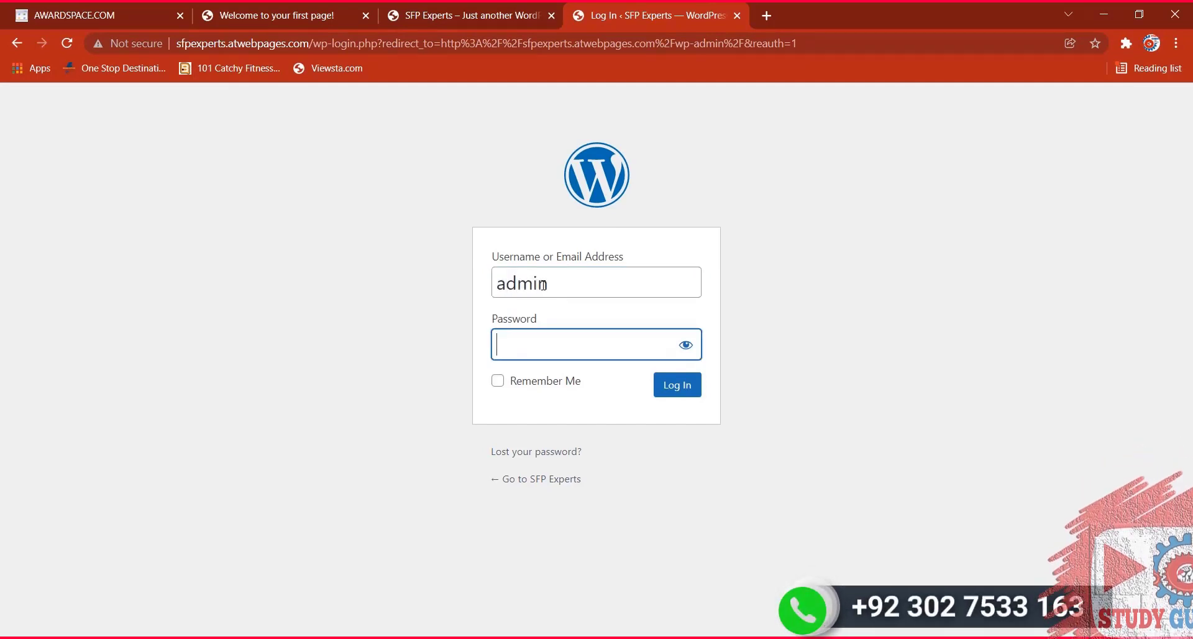
{"action": "type", "text": "•••••••••"}
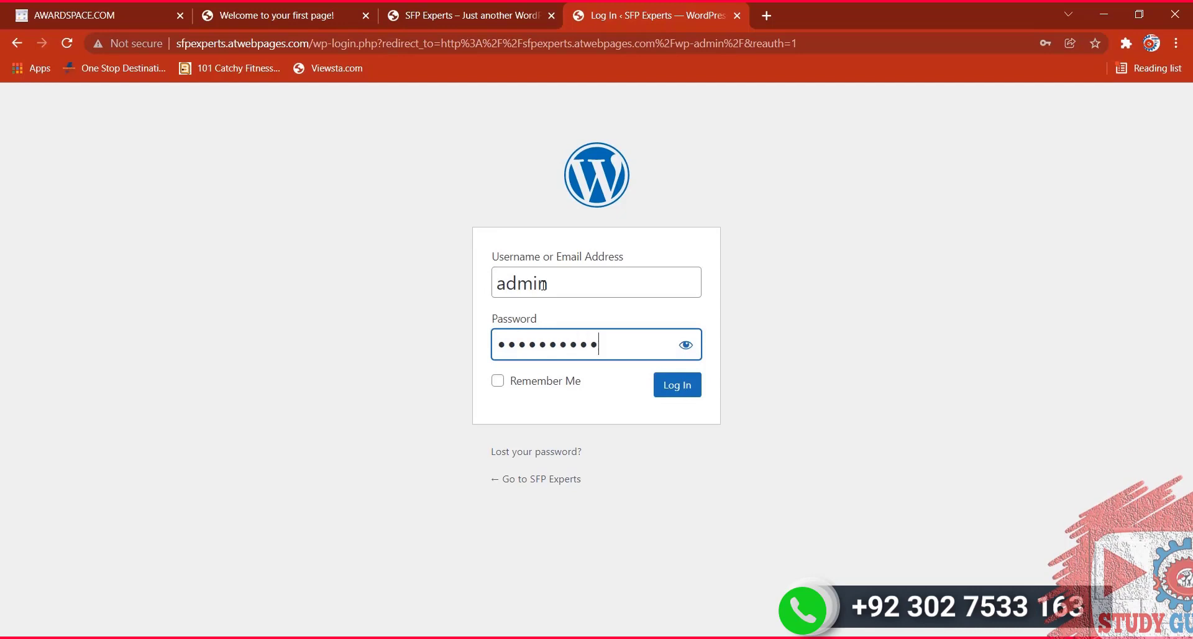
{"action": "left_click", "coordinate": [498, 381]}
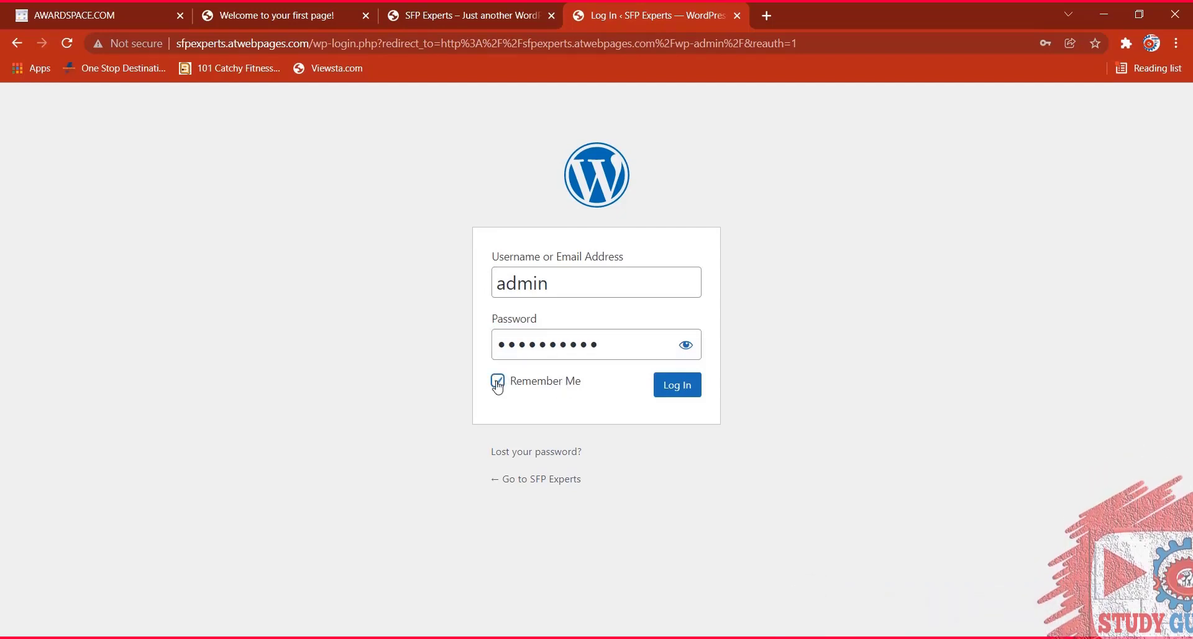
{"action": "left_click", "coordinate": [683, 386]}
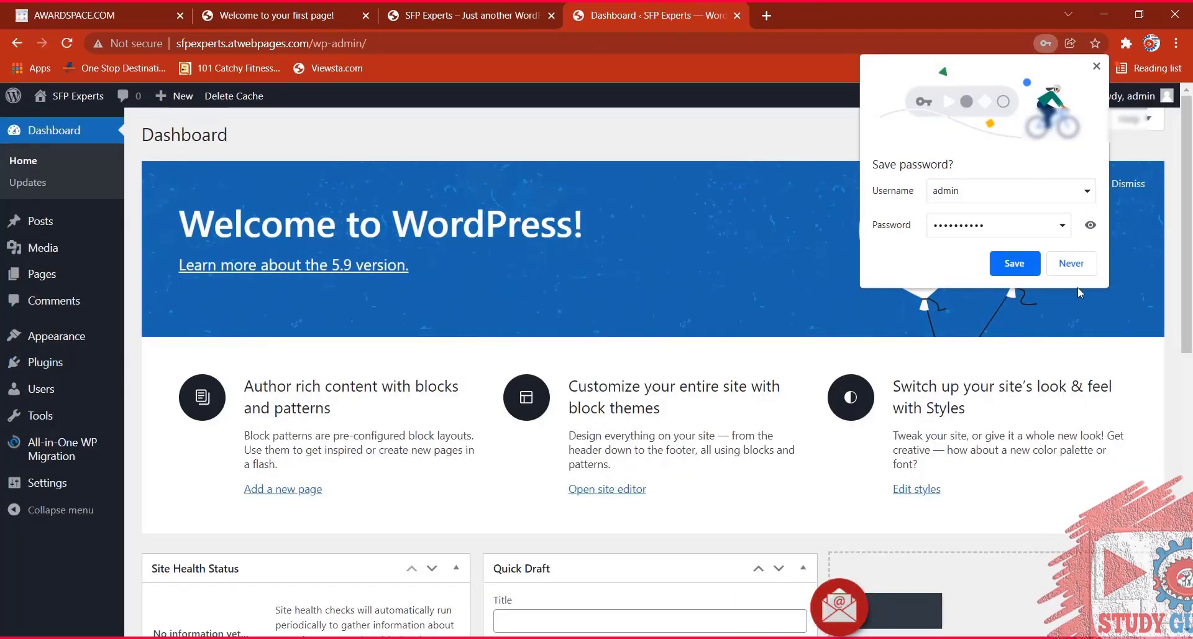
{"action": "left_click", "coordinate": [1097, 66]}
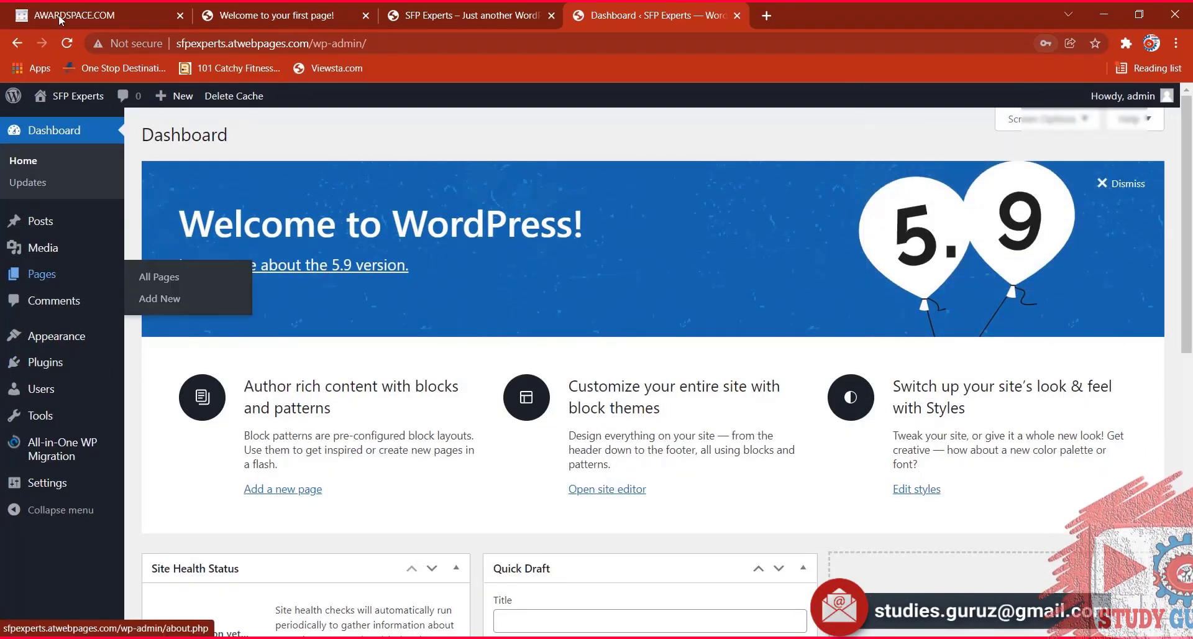
{"action": "left_click", "coordinate": [94, 15]}
{"action": "mouse_move", "coordinate": [217, 142]}
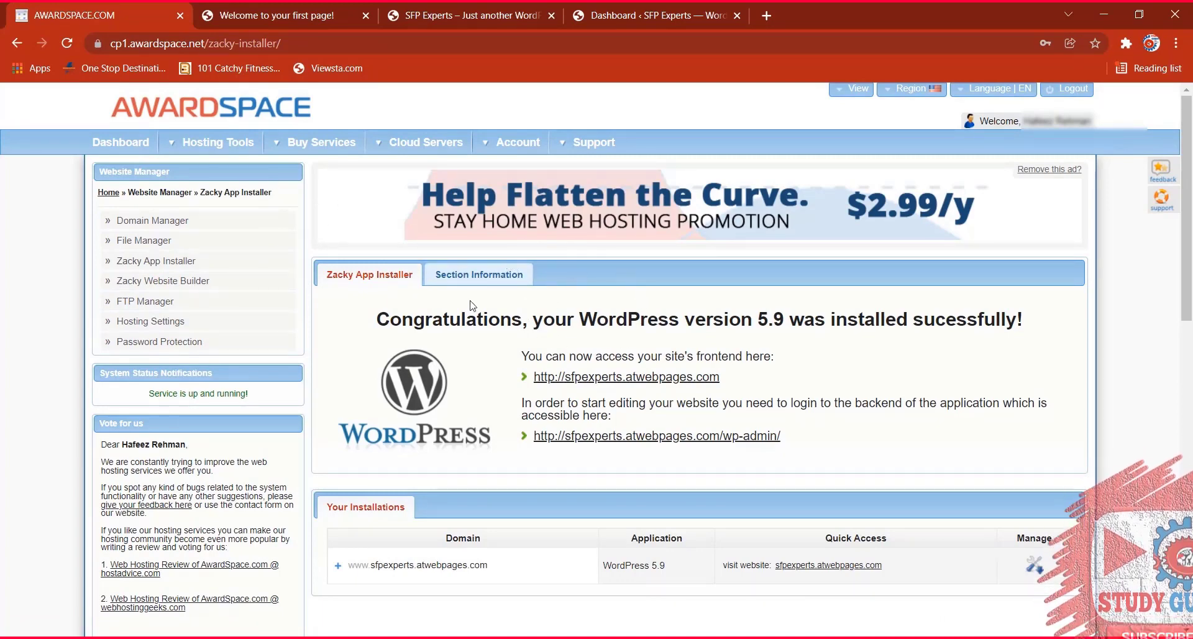
Review AwardSpace's Hosting Settings, where directory protection is On, then switch to the SFP Experts dashboard.
{"action": "scroll", "coordinate": [469, 305], "scroll_direction": "down", "scroll_amount": 3}
{"action": "scroll", "coordinate": [75, 151], "scroll_direction": "up", "scroll_amount": 3}
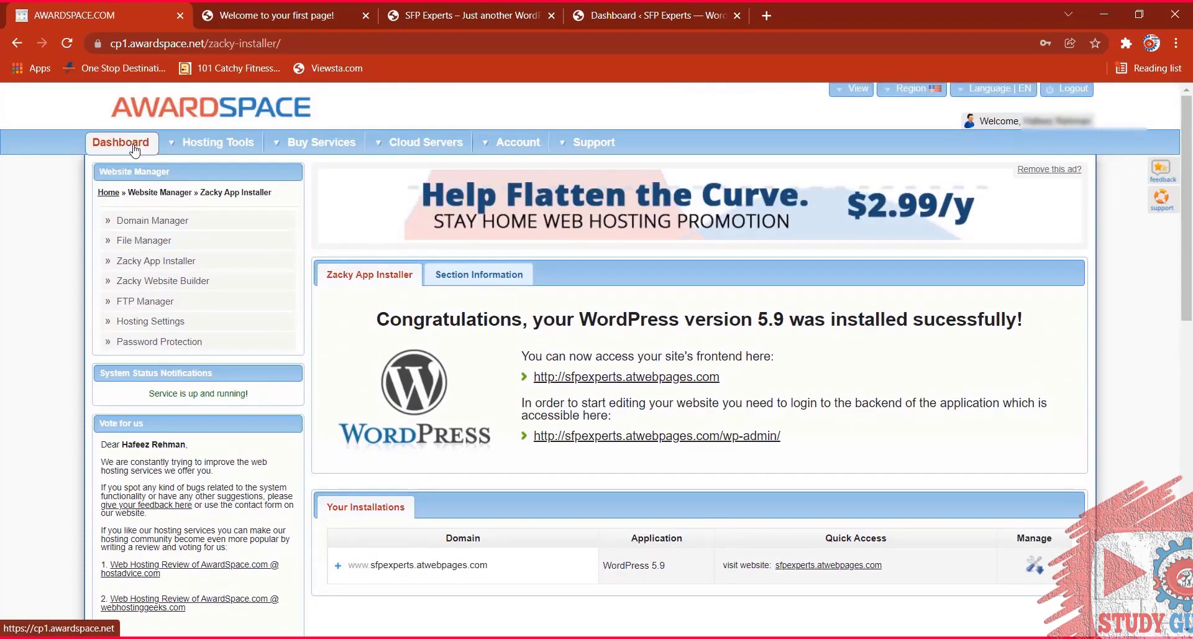
{"action": "left_click", "coordinate": [133, 147]}
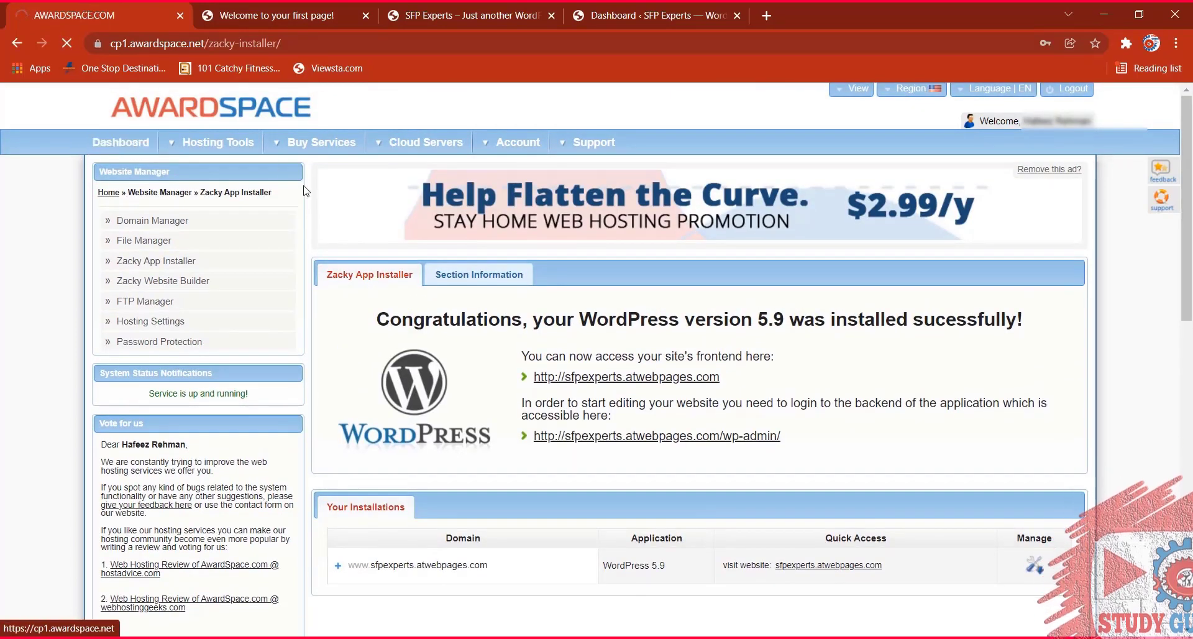
{"action": "scroll", "coordinate": [686, 393], "scroll_direction": "down", "scroll_amount": 7}
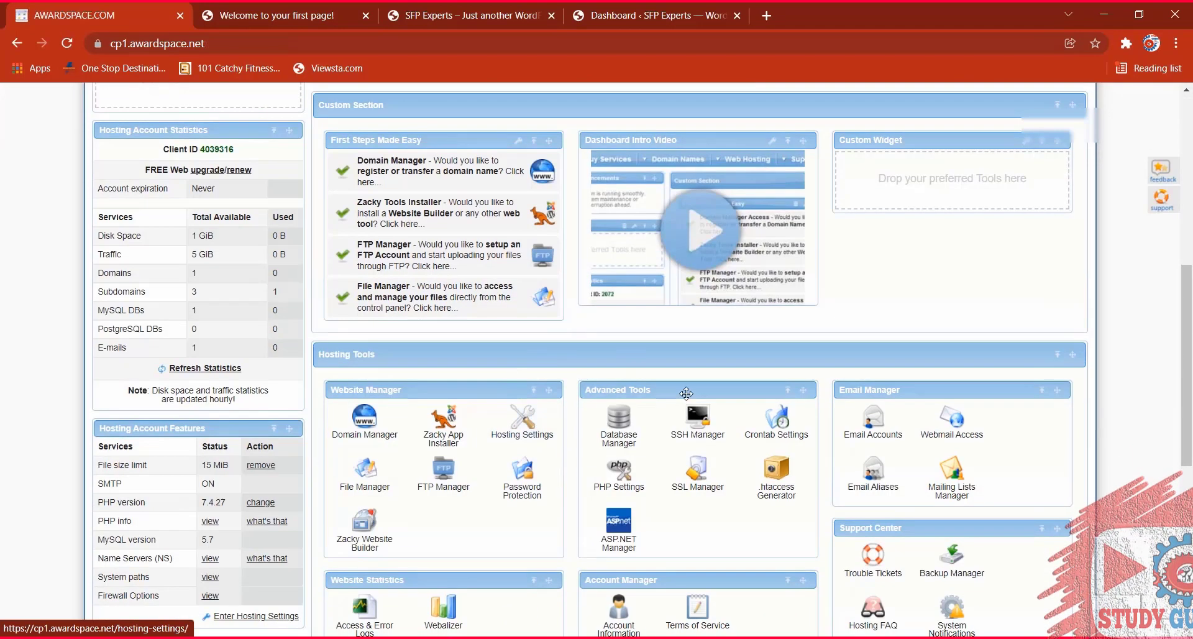
{"action": "scroll", "coordinate": [564, 473], "scroll_direction": "down", "scroll_amount": 1}
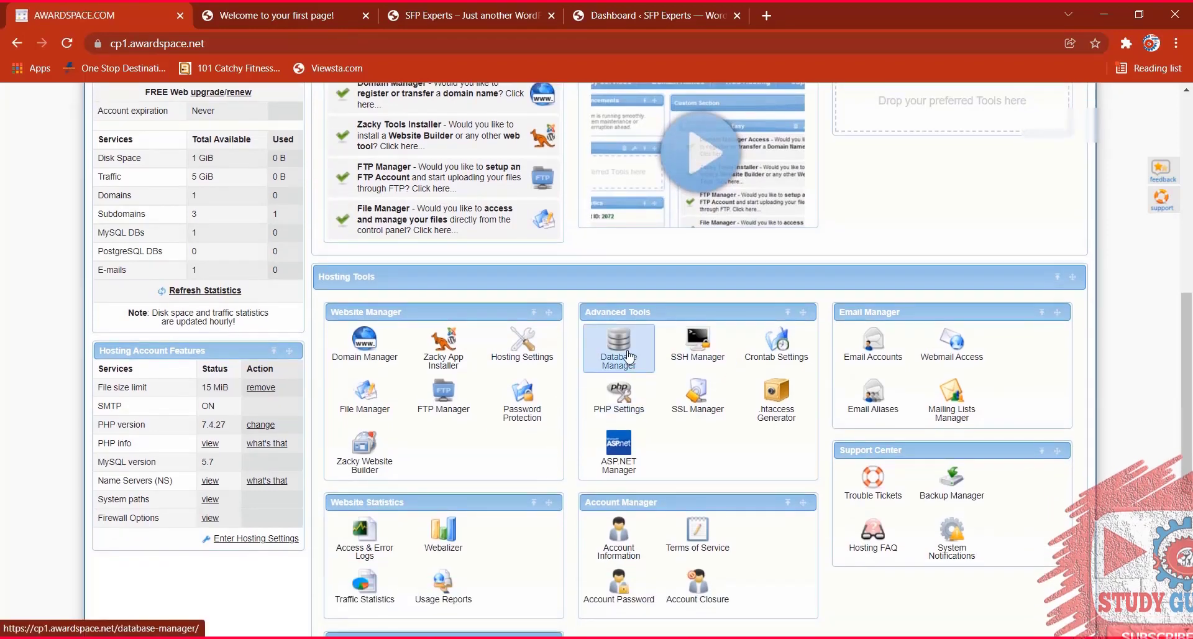
{"action": "left_click", "coordinate": [531, 349]}
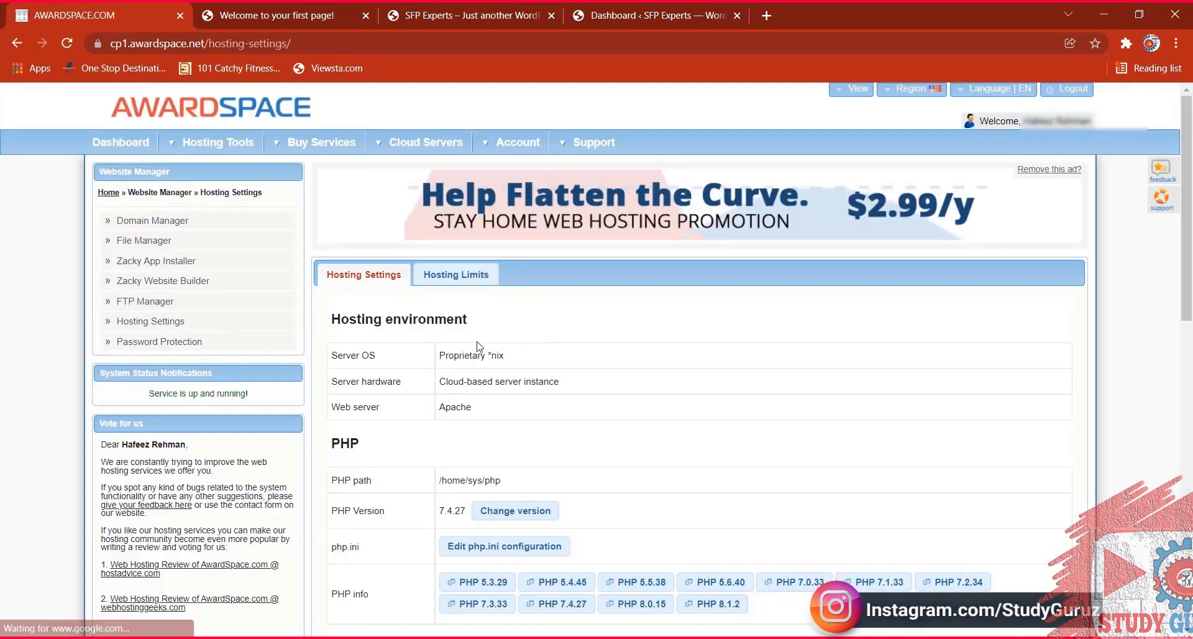
{"action": "scroll", "coordinate": [490, 330], "scroll_direction": "down", "scroll_amount": 4}
{"action": "left_click", "coordinate": [482, 319]}
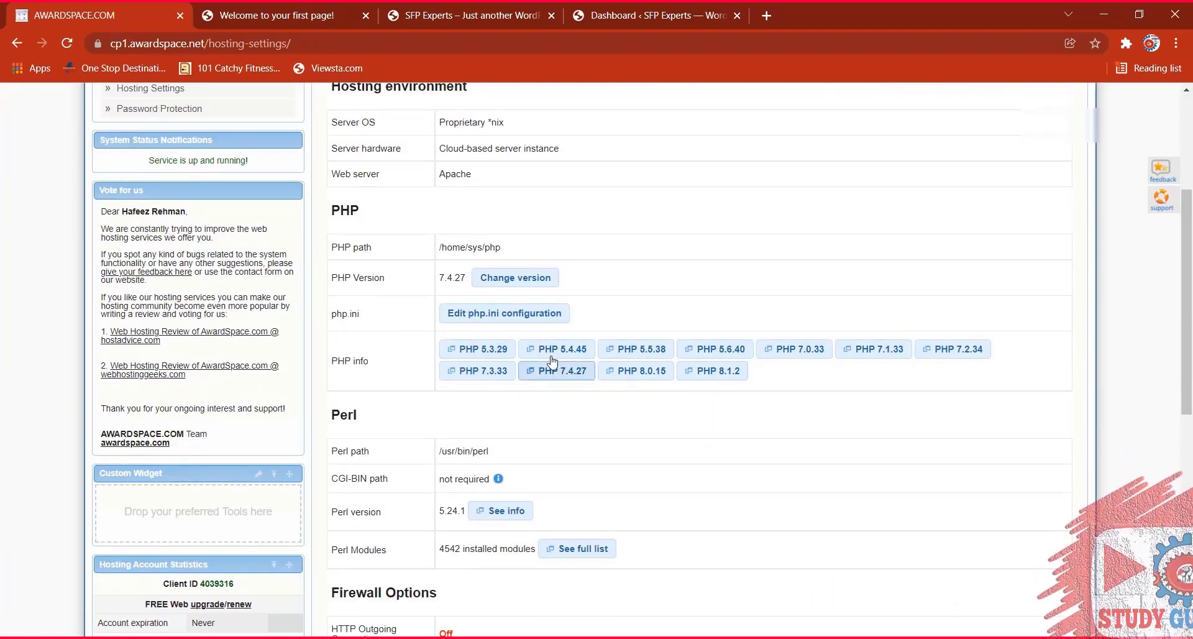
{"action": "scroll", "coordinate": [486, 437], "scroll_direction": "down", "scroll_amount": 2}
{"action": "scroll", "coordinate": [486, 436], "scroll_direction": "down", "scroll_amount": 2}
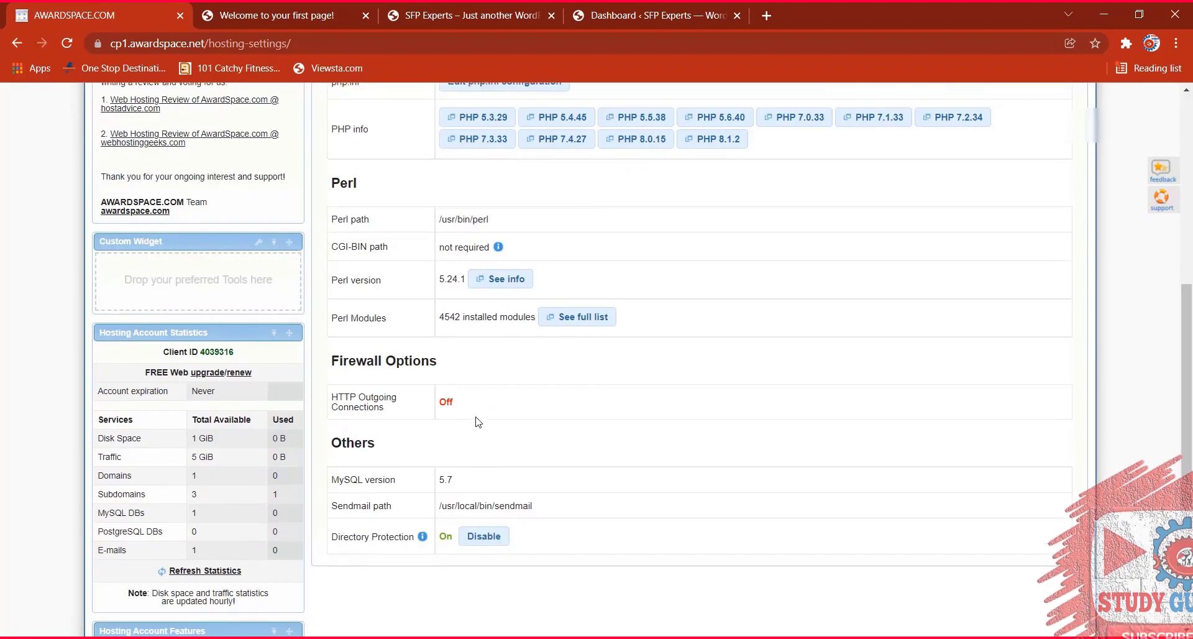
{"action": "scroll", "coordinate": [460, 382], "scroll_direction": "up", "scroll_amount": 8}
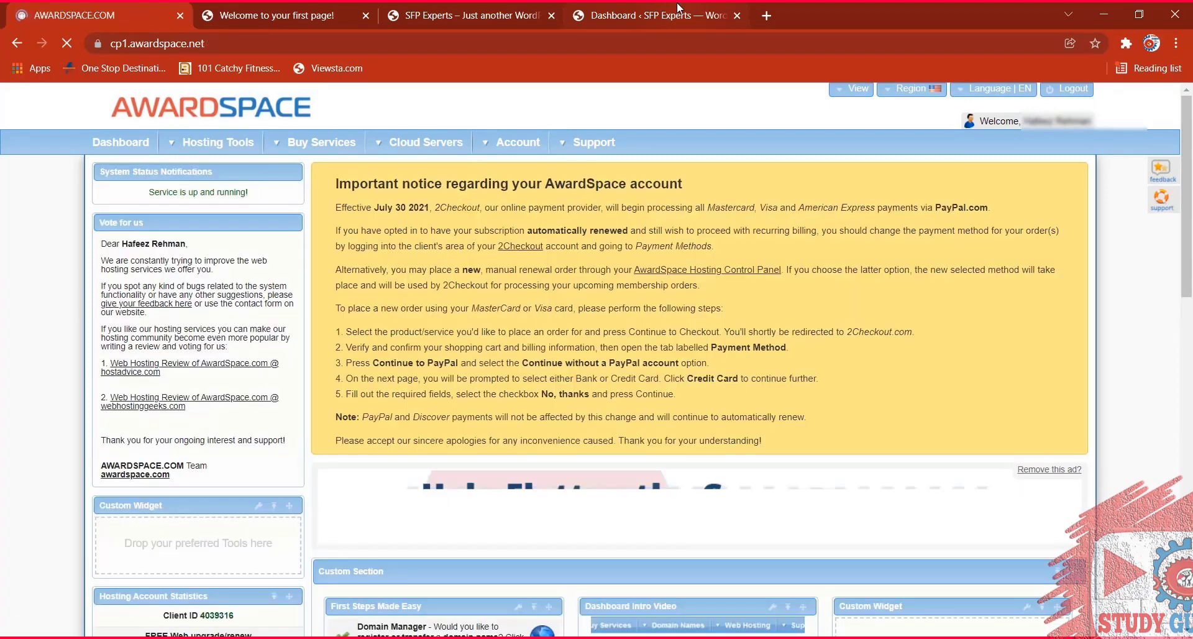
{"action": "left_click", "coordinate": [665, 9]}
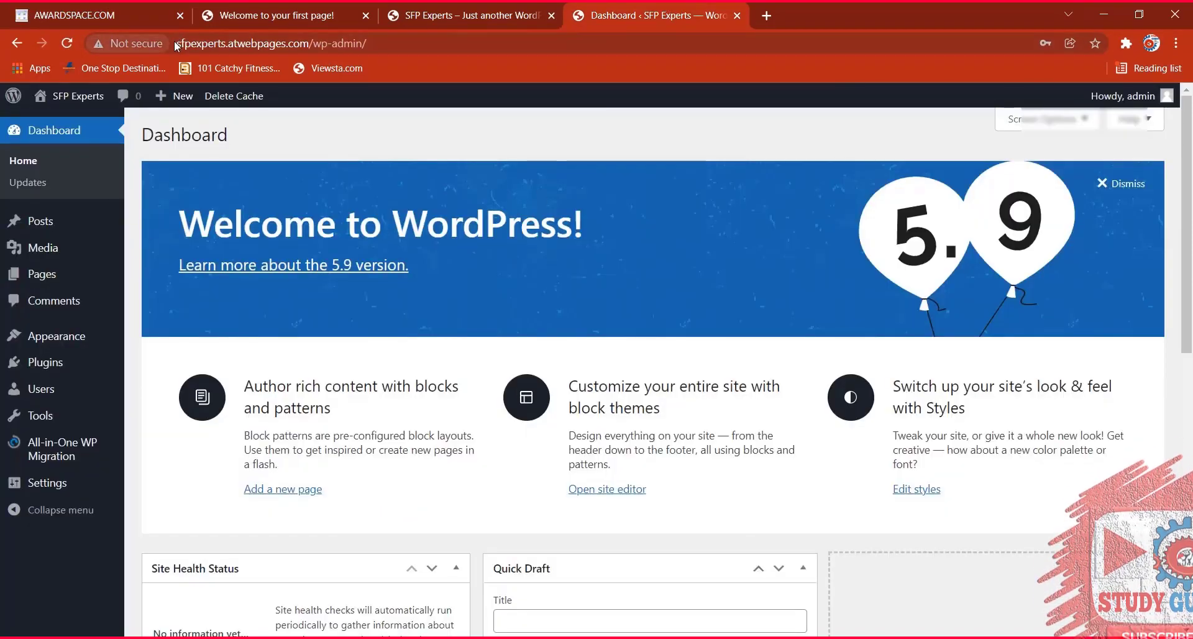
Glance at the live site's home page, then go back to the Dashboard and start a new page.
{"action": "left_click", "coordinate": [435, 16]}
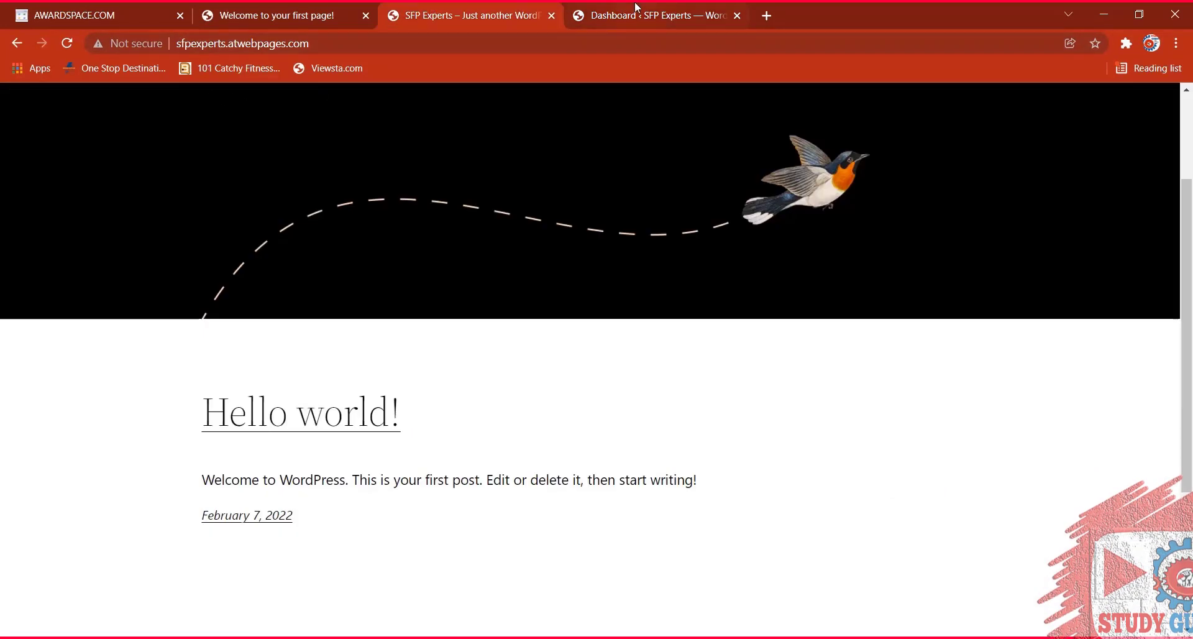
{"action": "left_click", "coordinate": [635, 8]}
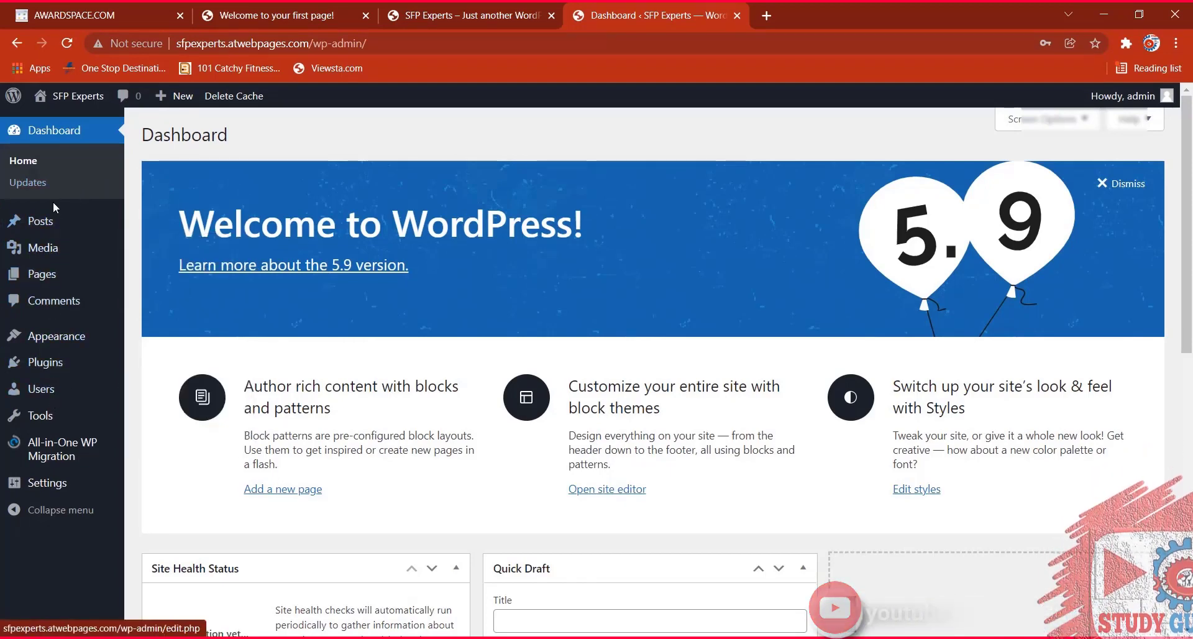
{"action": "mouse_move", "coordinate": [52, 249]}
{"action": "mouse_move", "coordinate": [55, 275]}
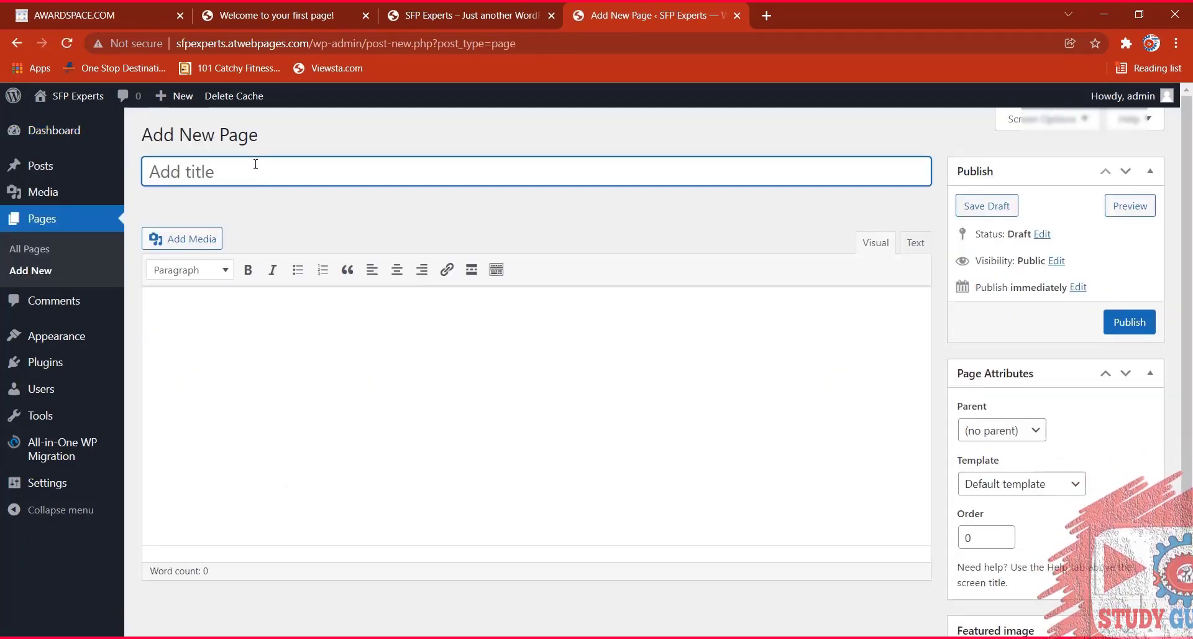
Publish 'About the Company' with body 'We are SFP Experts. Industry Leaders to provide LSS services.'.
{"action": "key", "text": "BackSpace"}
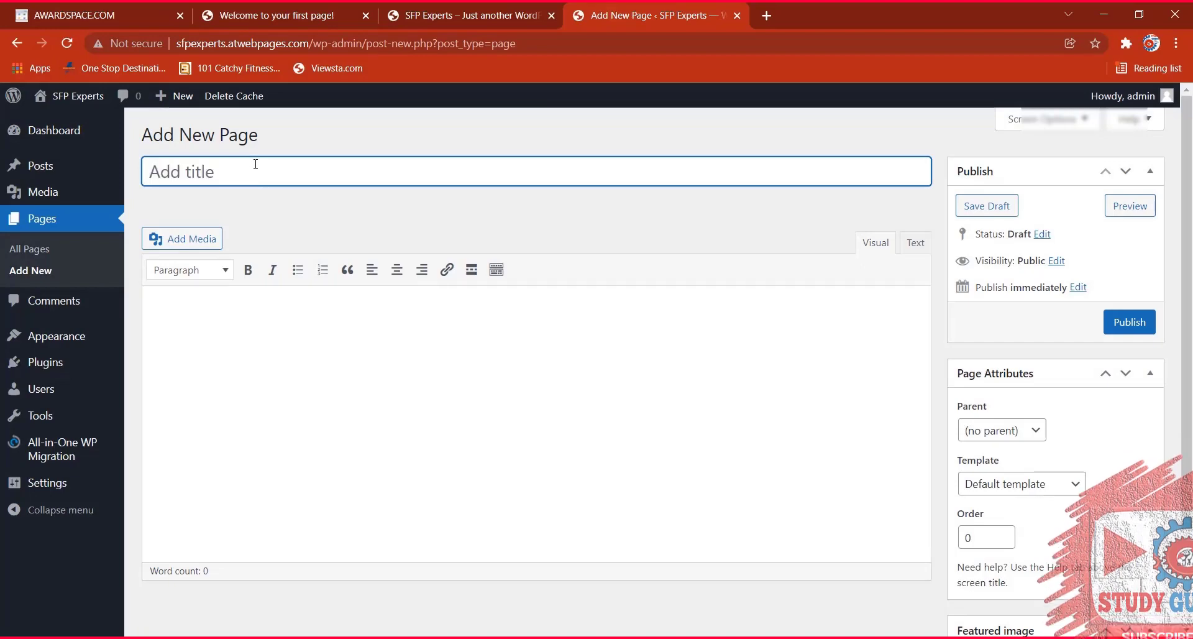
{"action": "type", "text": "About the Com"}
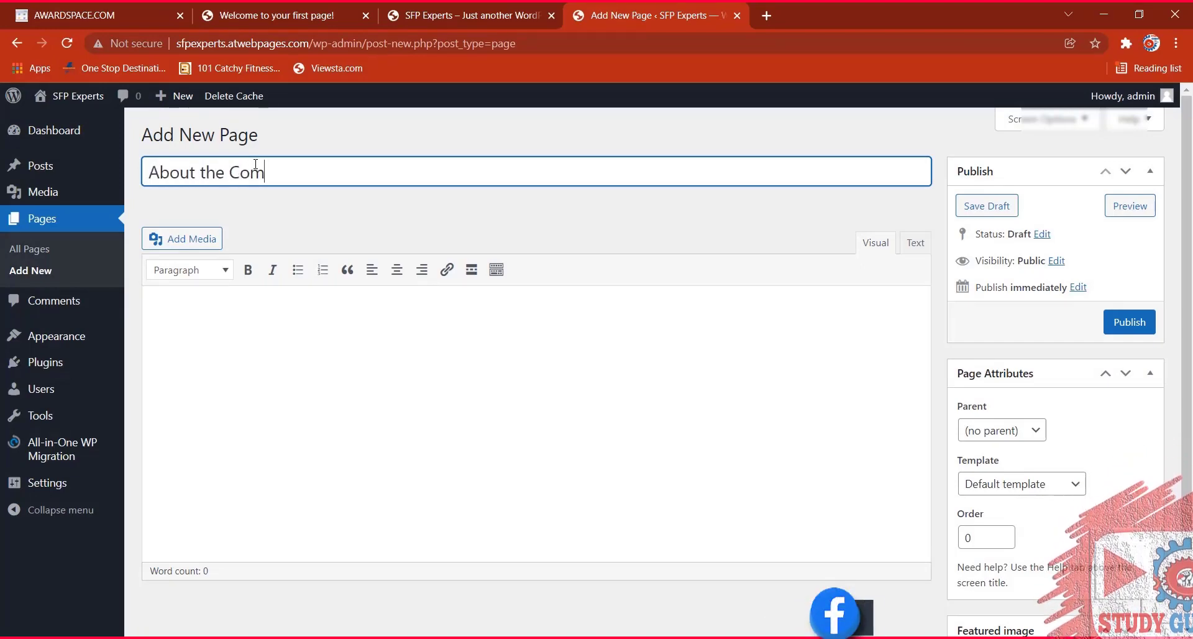
{"action": "type", "text": "pany"}
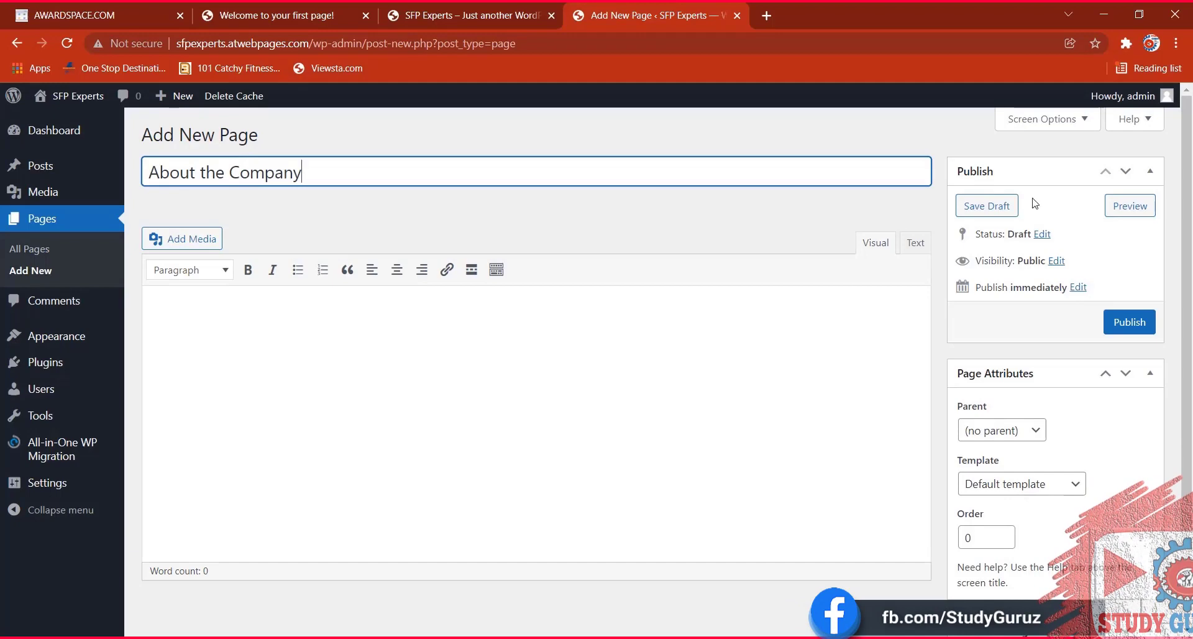
{"action": "left_click", "coordinate": [271, 322]}
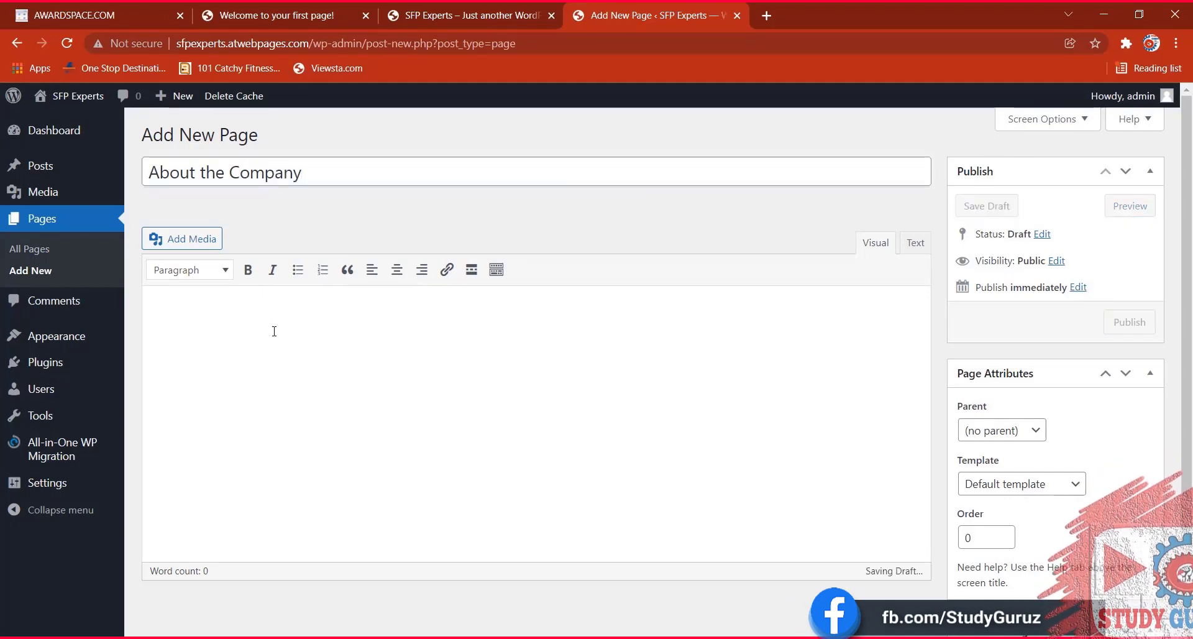
{"action": "type", "text": "We are SFP E"}
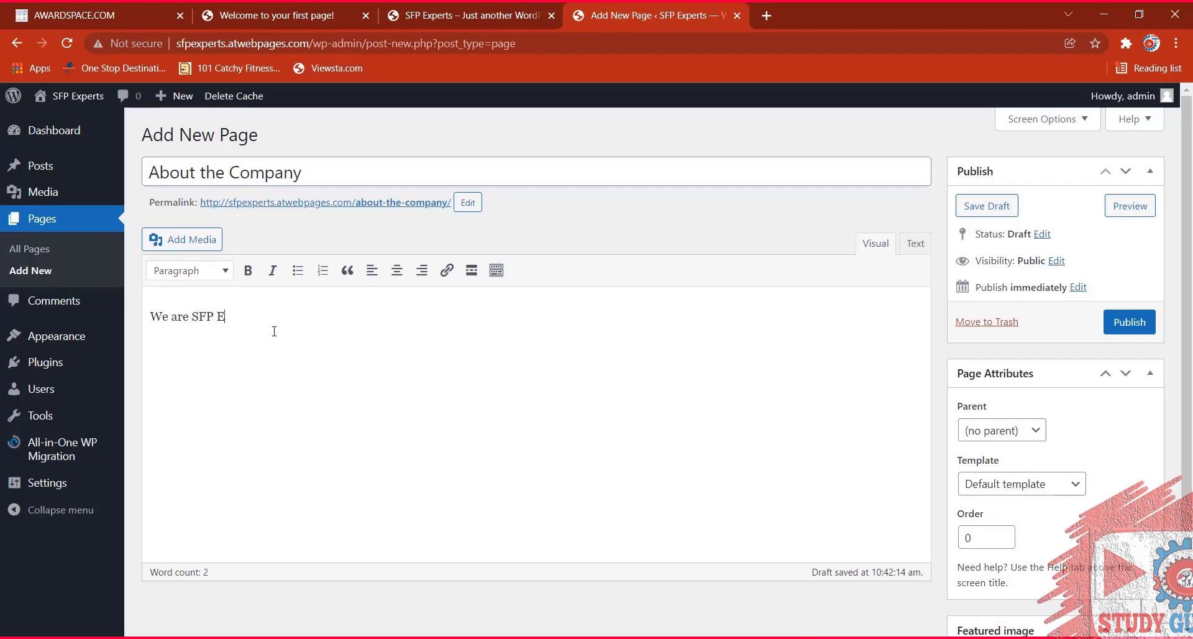
{"action": "type", "text": "xperts. Industry"}
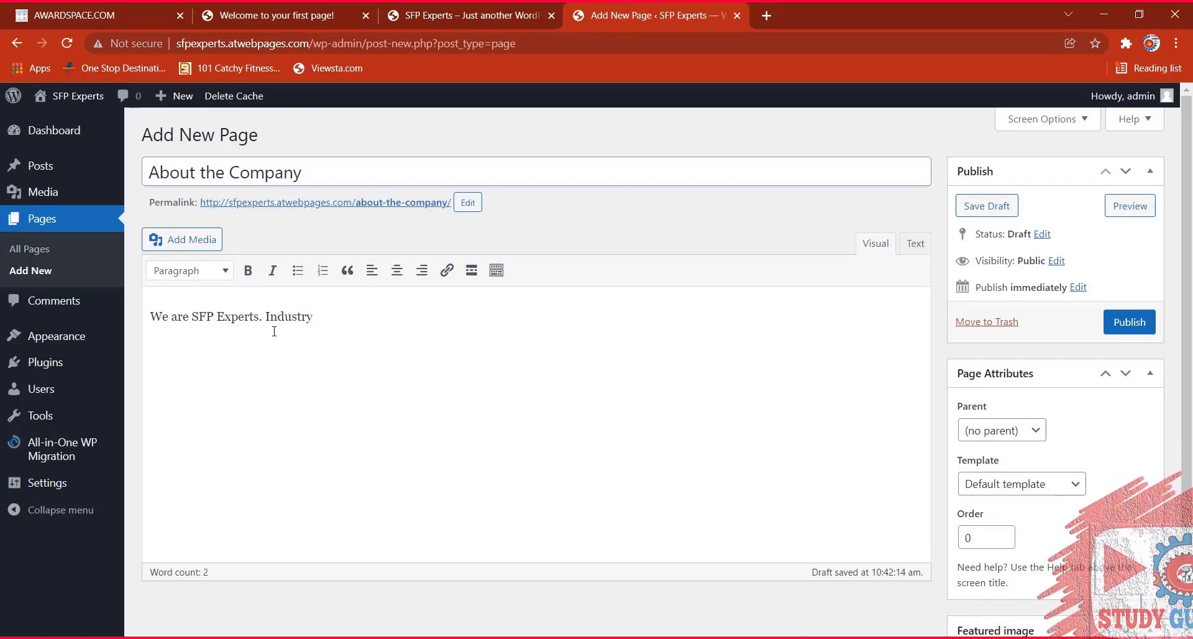
{"action": "type", "text": " Leasder"}
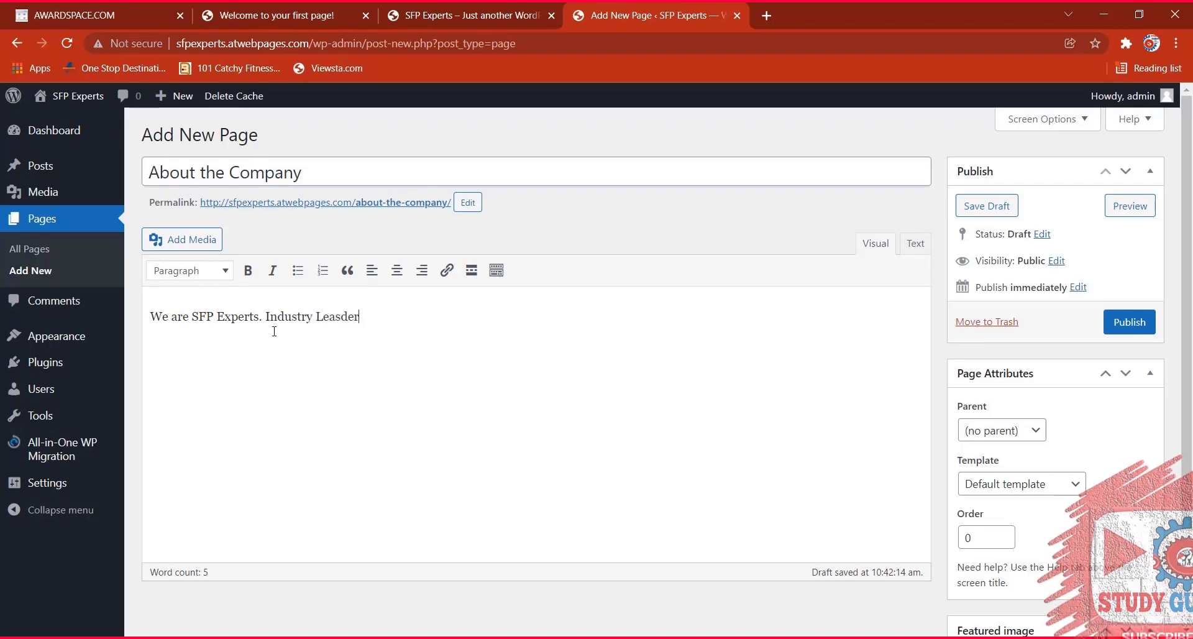
{"action": "key", "text": "BackSpace"}
{"action": "key", "text": "BackSpace"}
{"action": "key", "text": "BackSpace"}
{"action": "type", "text": "d"}
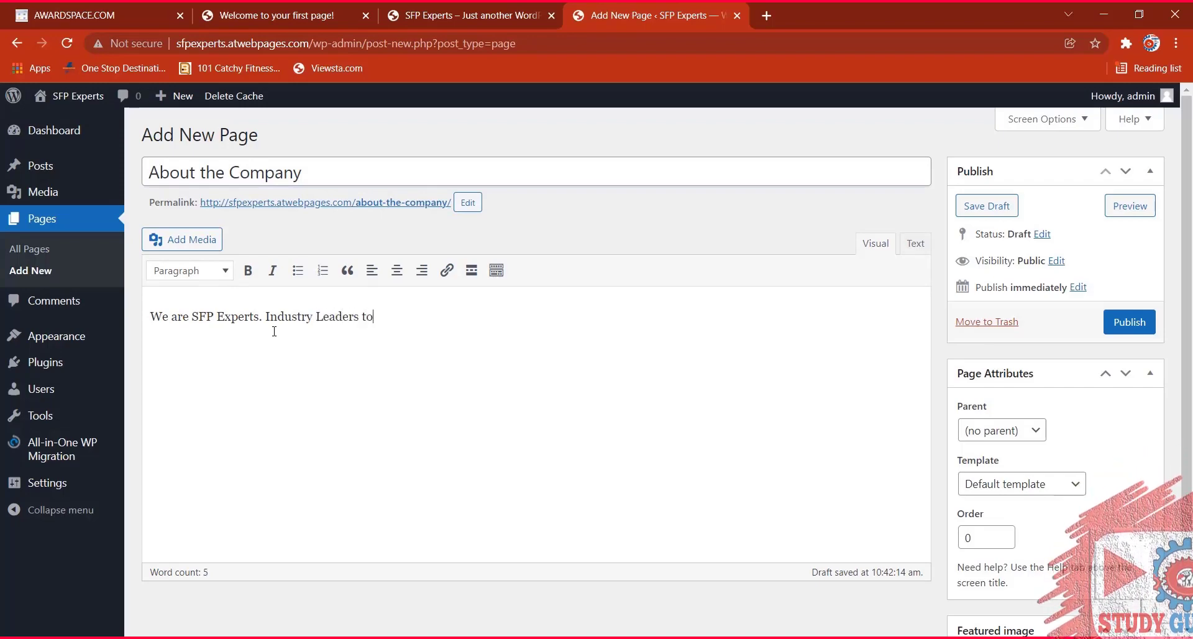
{"action": "type", "text": "ers to provide LSS service."}
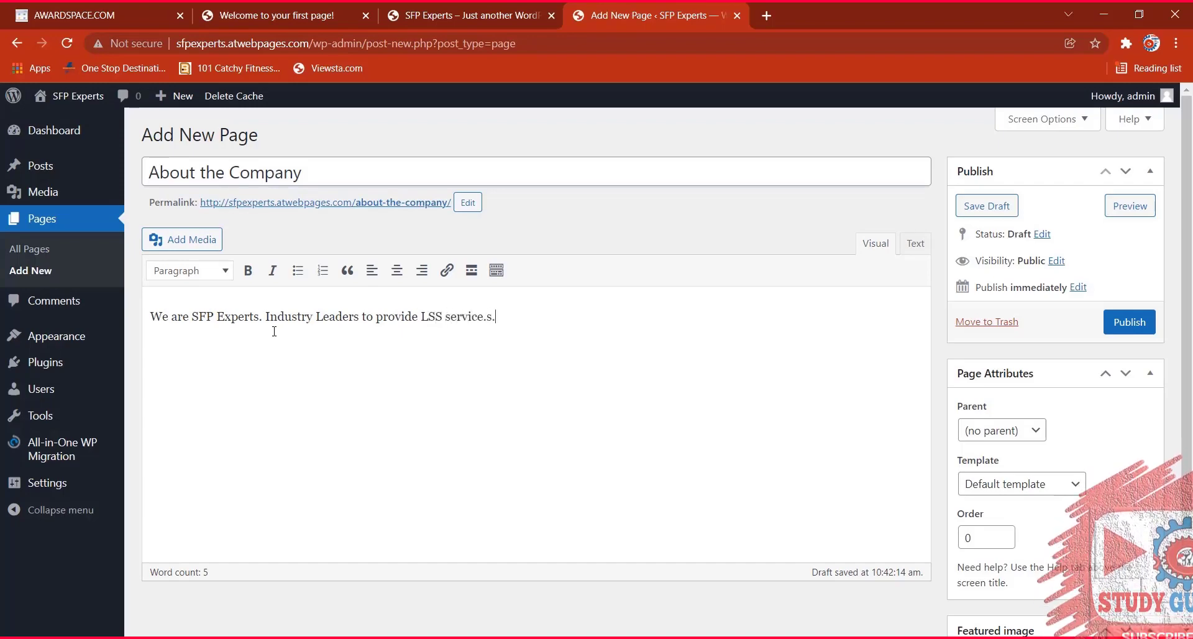
{"action": "key", "text": "BackSpace"}
{"action": "type", "text": "s."}
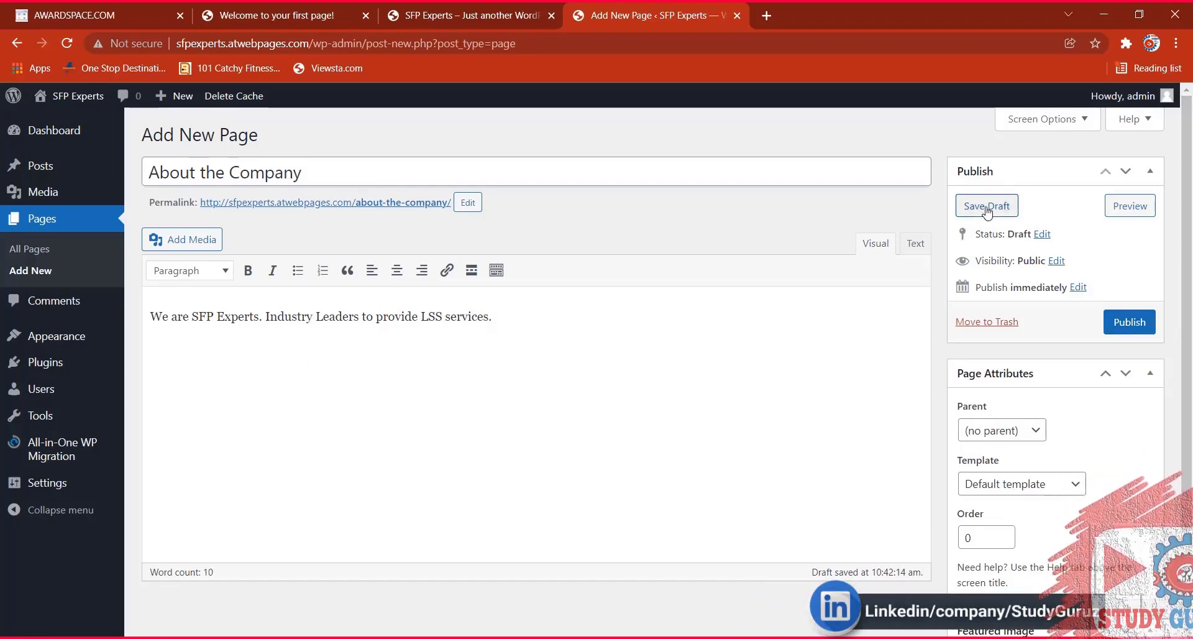
{"action": "left_click", "coordinate": [1116, 317]}
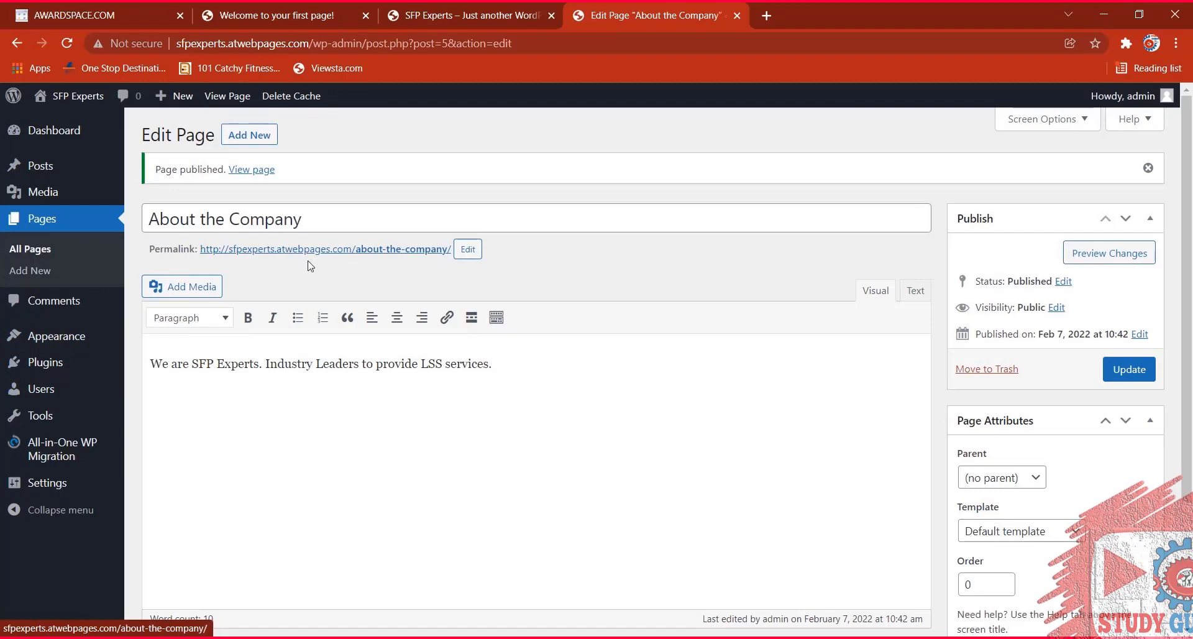
View the published page, then check About the Company and Sample Page in the site menu.
{"action": "left_click", "coordinate": [375, 249]}
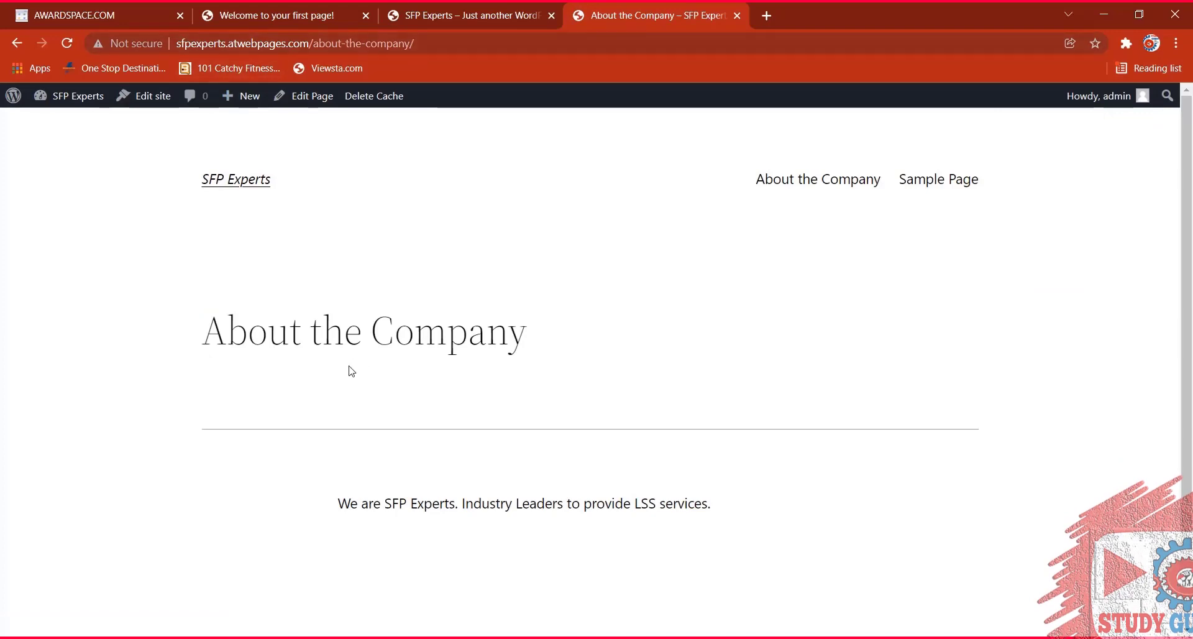
{"action": "left_click", "coordinate": [234, 181]}
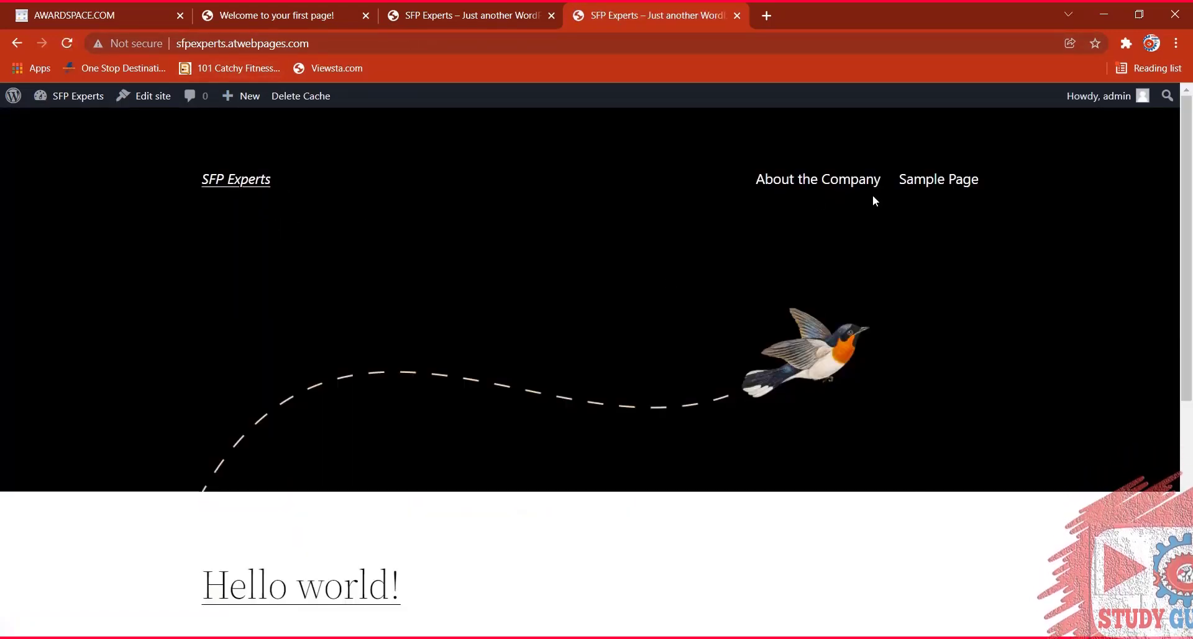
{"action": "left_click", "coordinate": [835, 180]}
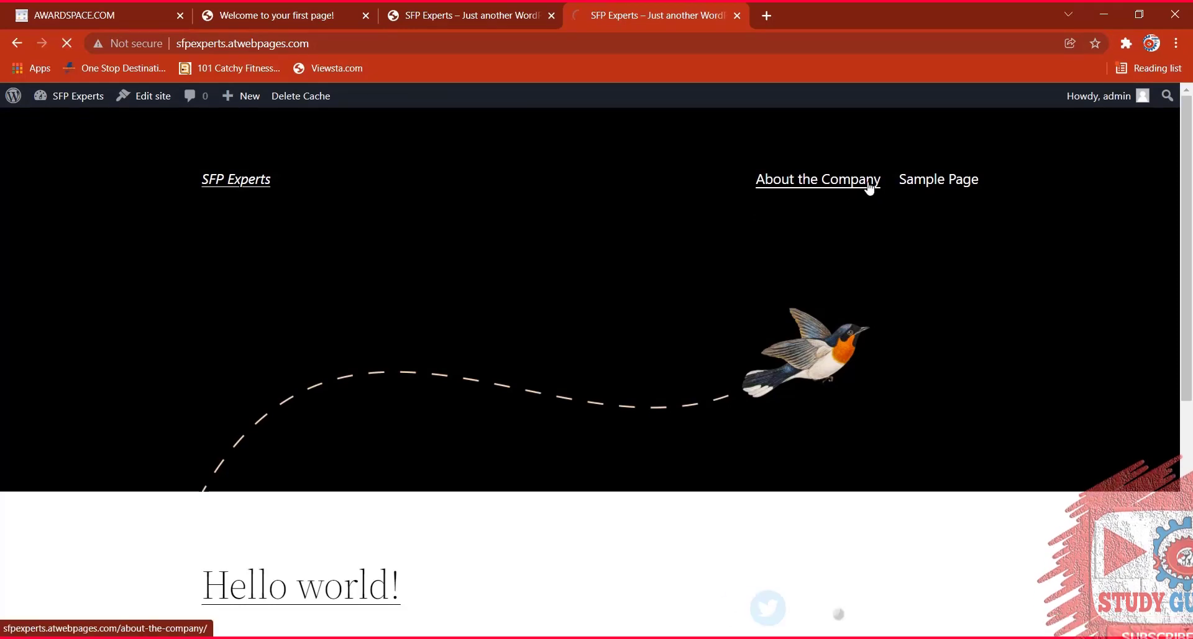
{"action": "left_click", "coordinate": [928, 182]}
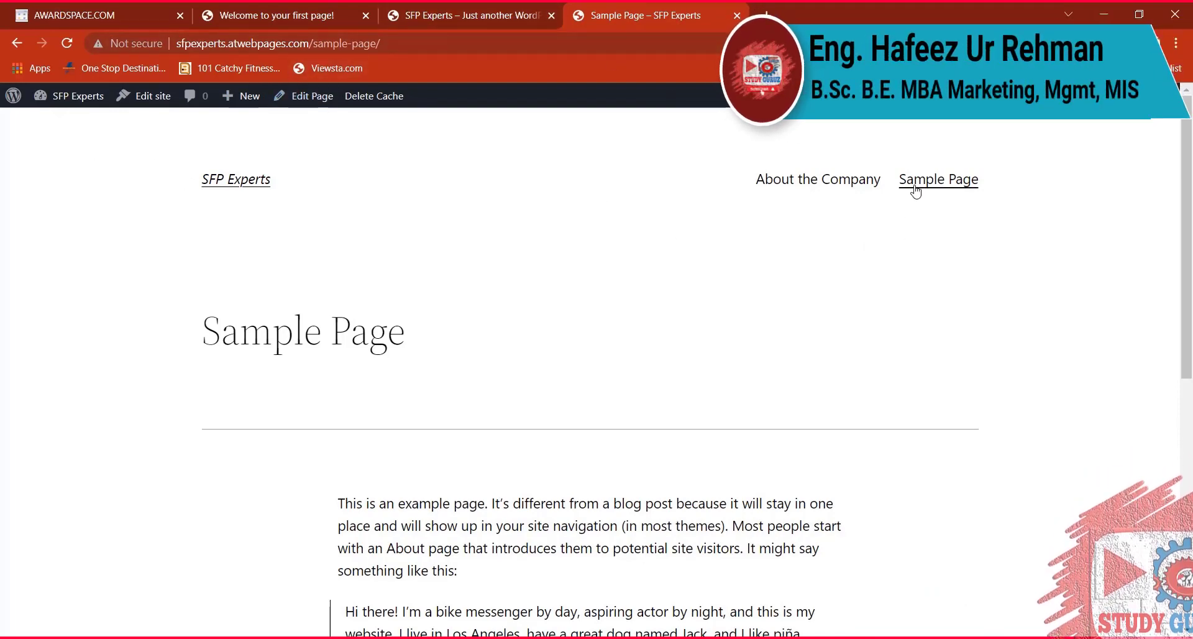
Go to Pages > All Pages in the WordPress admin.
{"action": "mouse_move", "coordinate": [12, 97]}
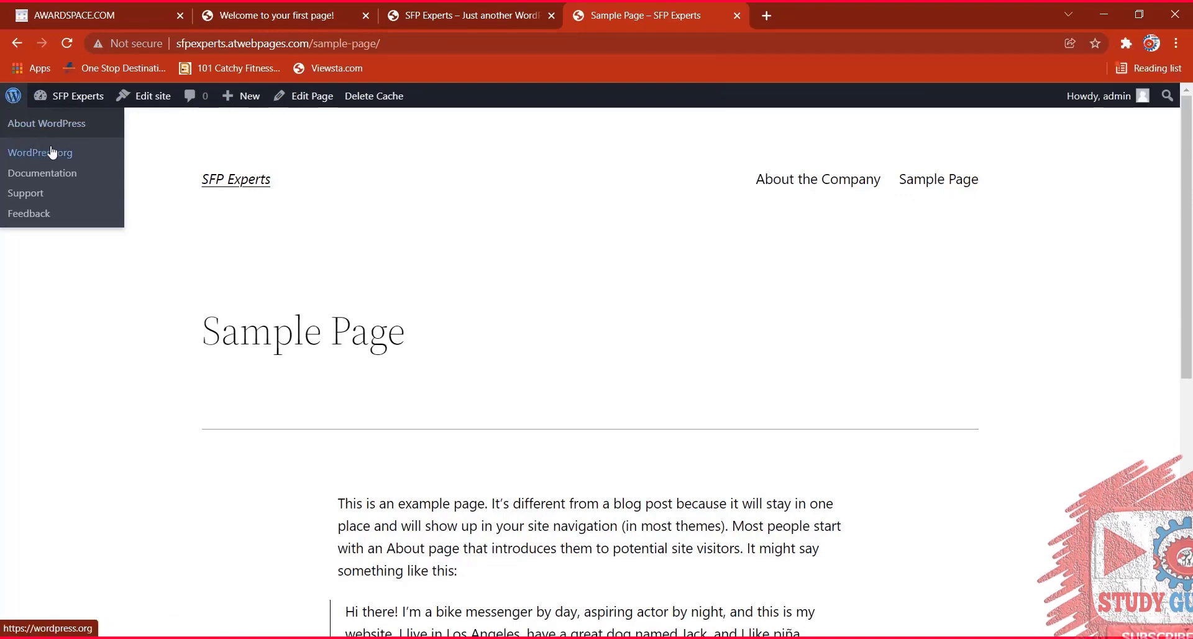
{"action": "mouse_move", "coordinate": [72, 97]}
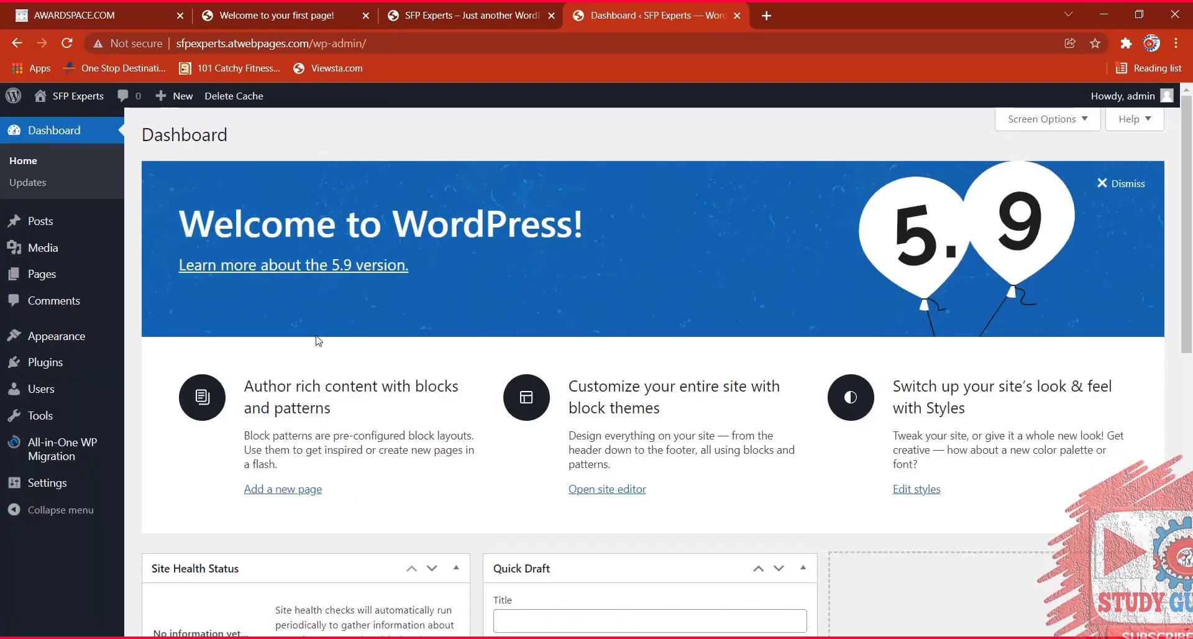
{"action": "left_click", "coordinate": [50, 285]}
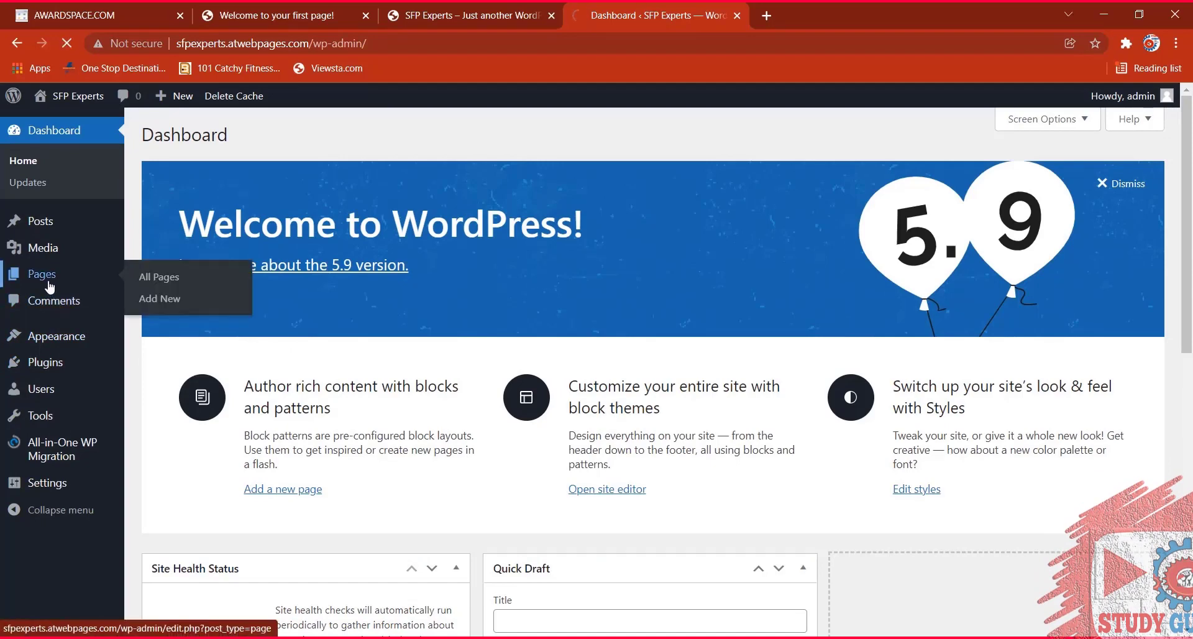
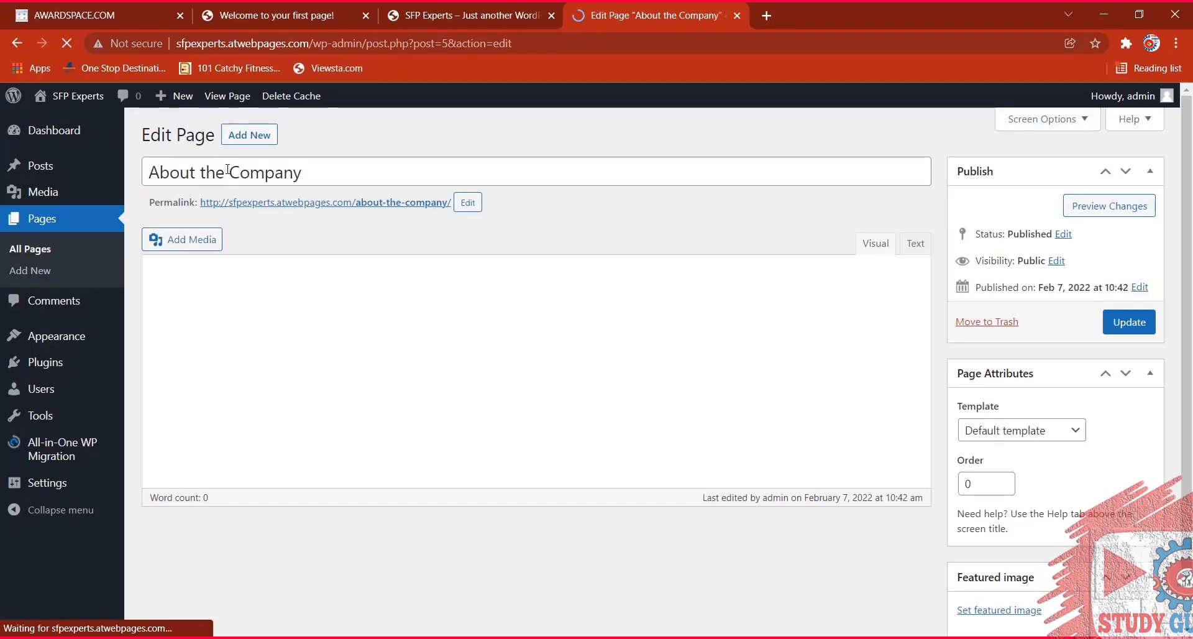
Retitle the About the Company page to 'SFP Experts- Introduction', update it, and view the live site.
{"action": "triple_click", "coordinate": [303, 173]}
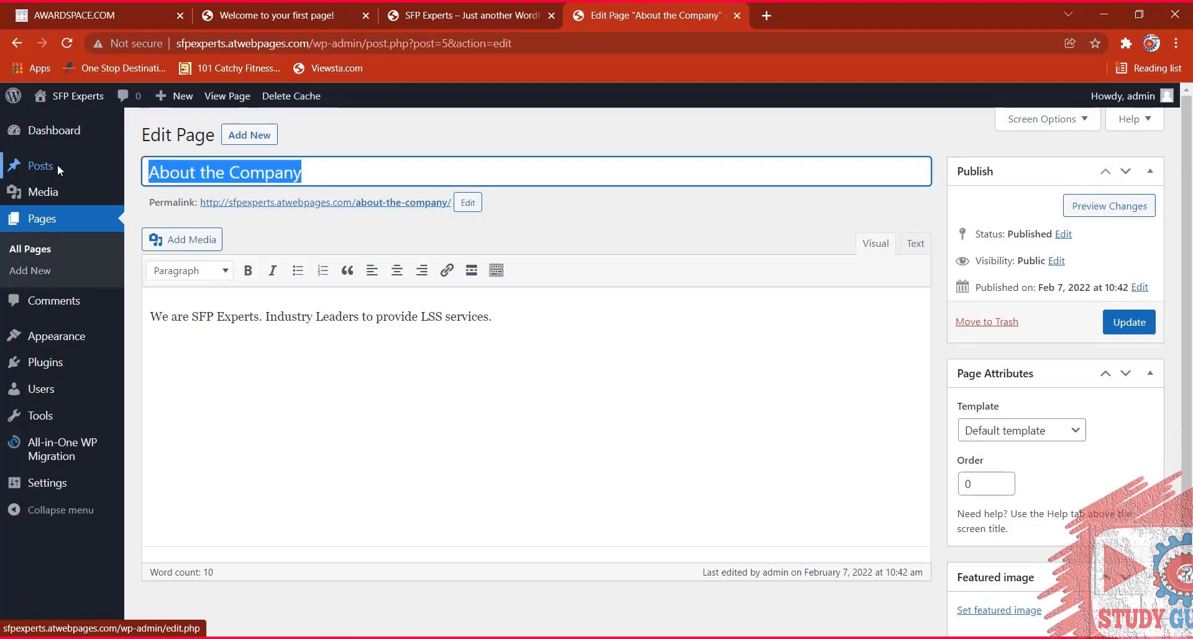
{"action": "type", "text": "SFC"}
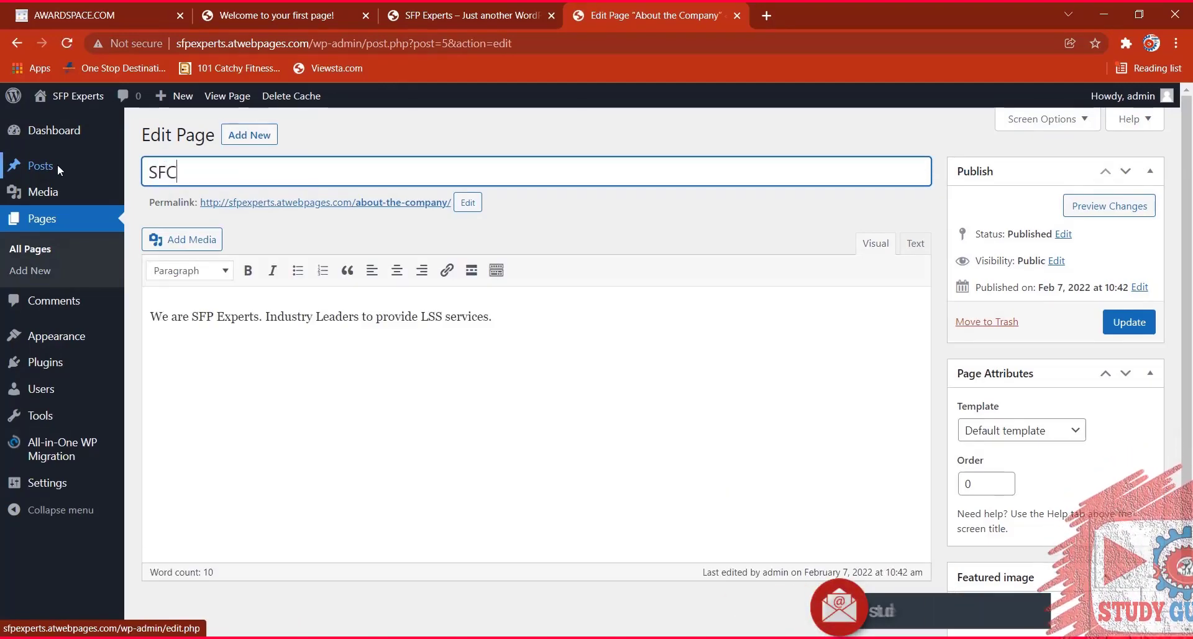
{"action": "key", "text": "BackSpace"}
{"action": "type", "text": "P E"}
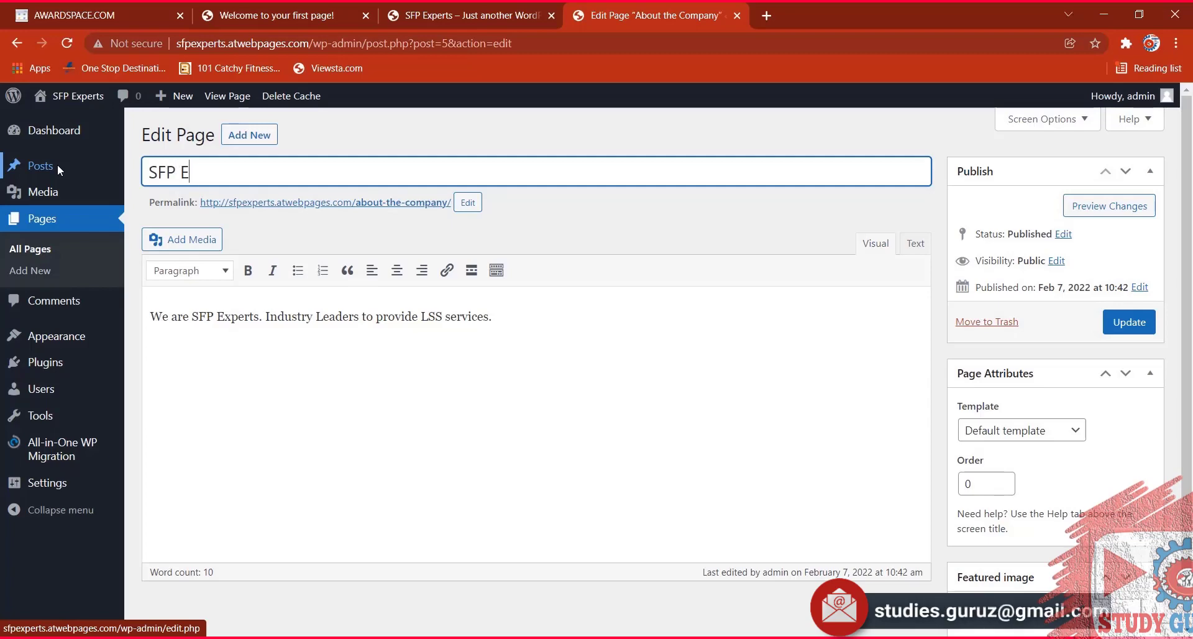
{"action": "type", "text": "xperts- Inyr"}
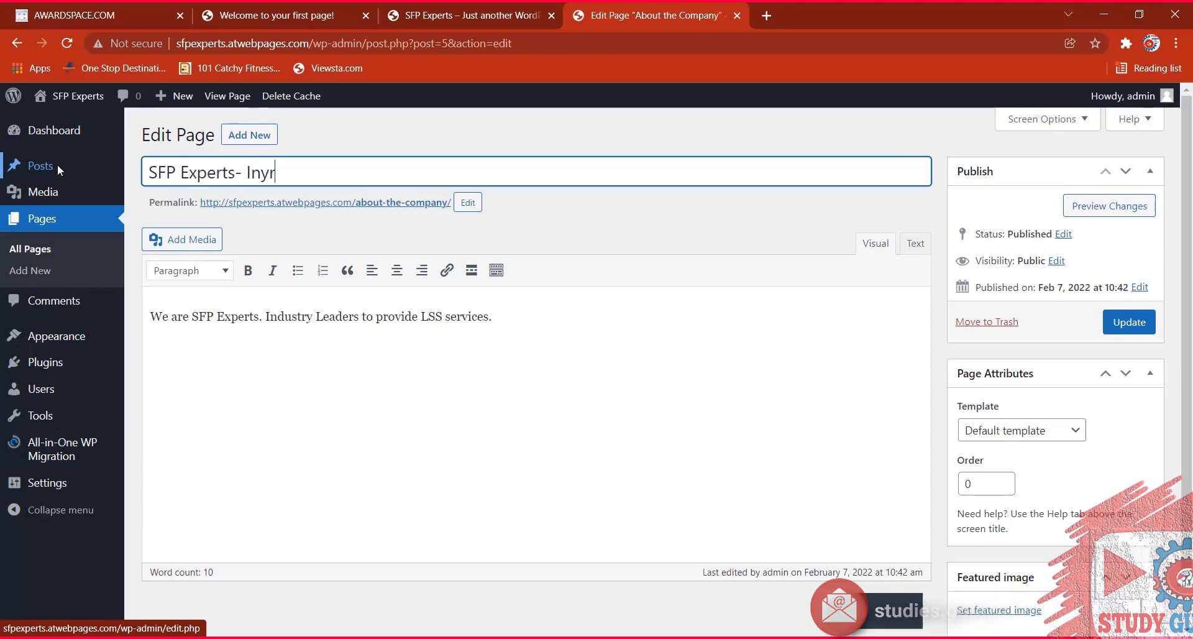
{"action": "key", "text": "BackSpace"}
{"action": "type", "text": "tr"}
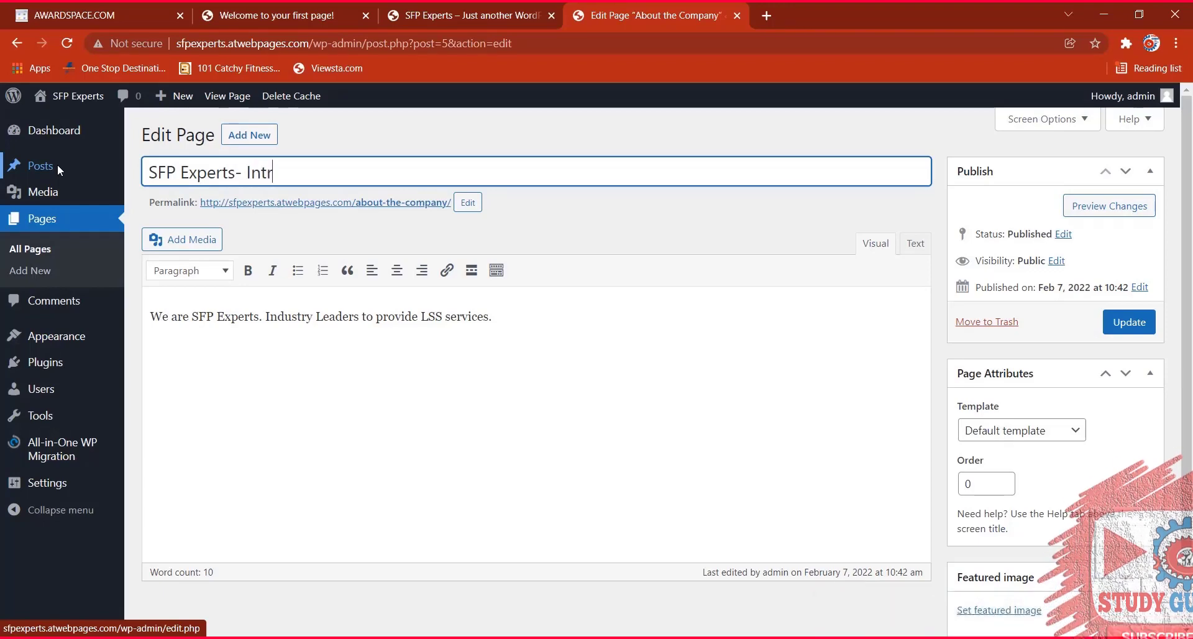
{"action": "type", "text": "oduction"}
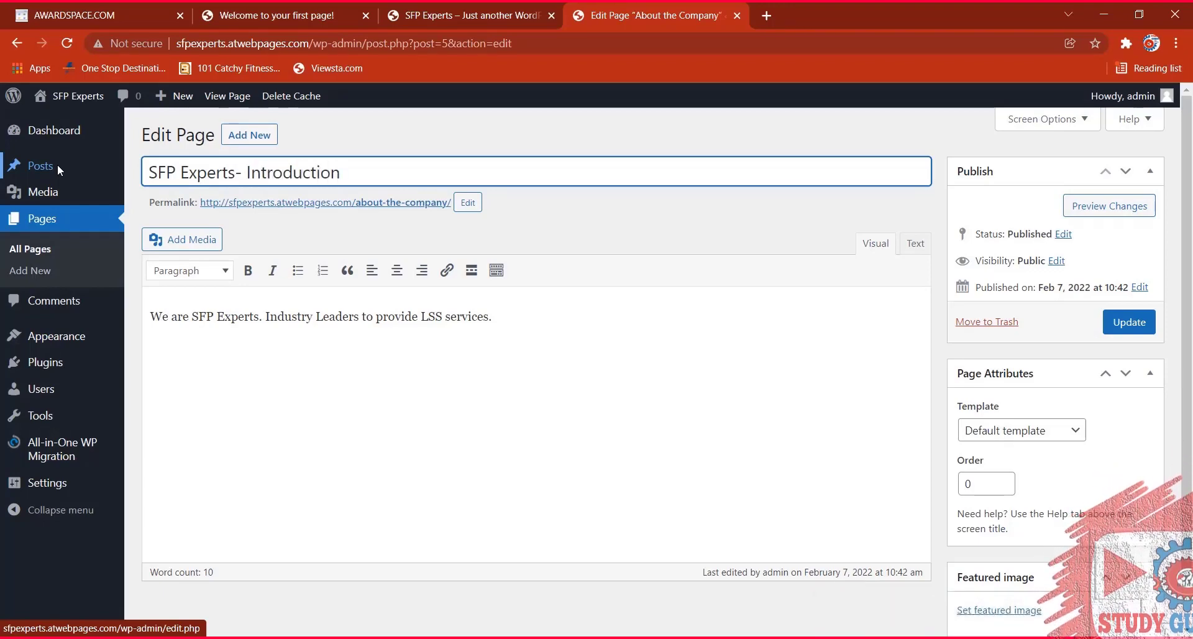
{"action": "left_click", "coordinate": [1137, 318]}
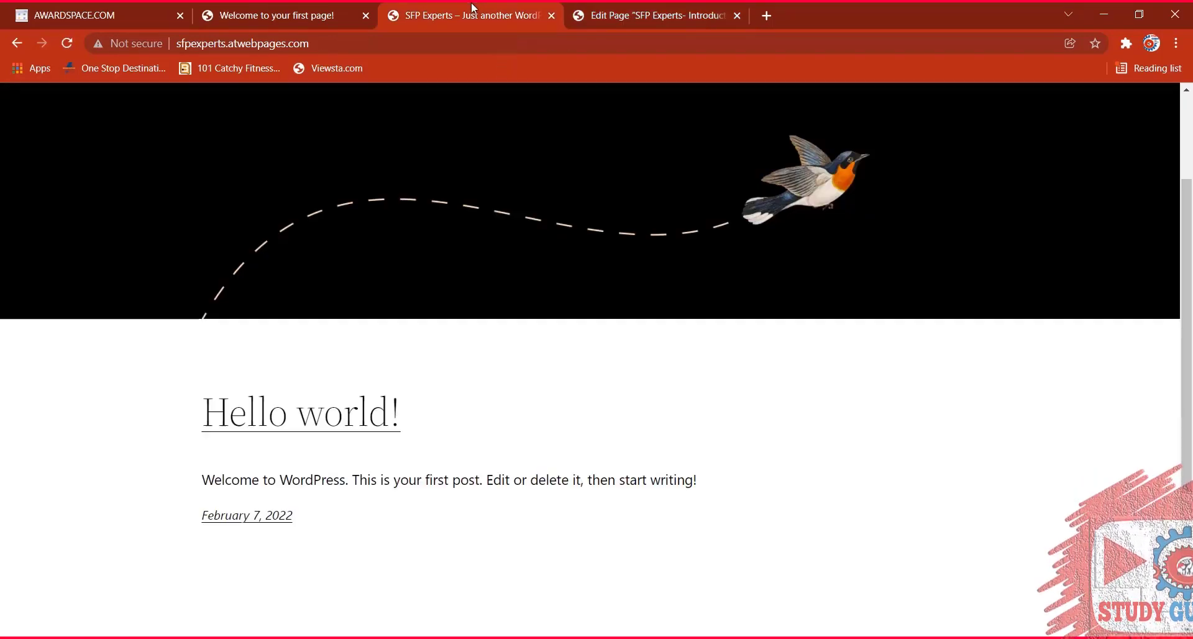
{"action": "left_click", "coordinate": [469, 15]}
Return to the admin and open Appearance > Themes, where Twenty Twenty-Two is active.
{"action": "scroll", "coordinate": [248, 84], "scroll_direction": "up", "scroll_amount": 3}
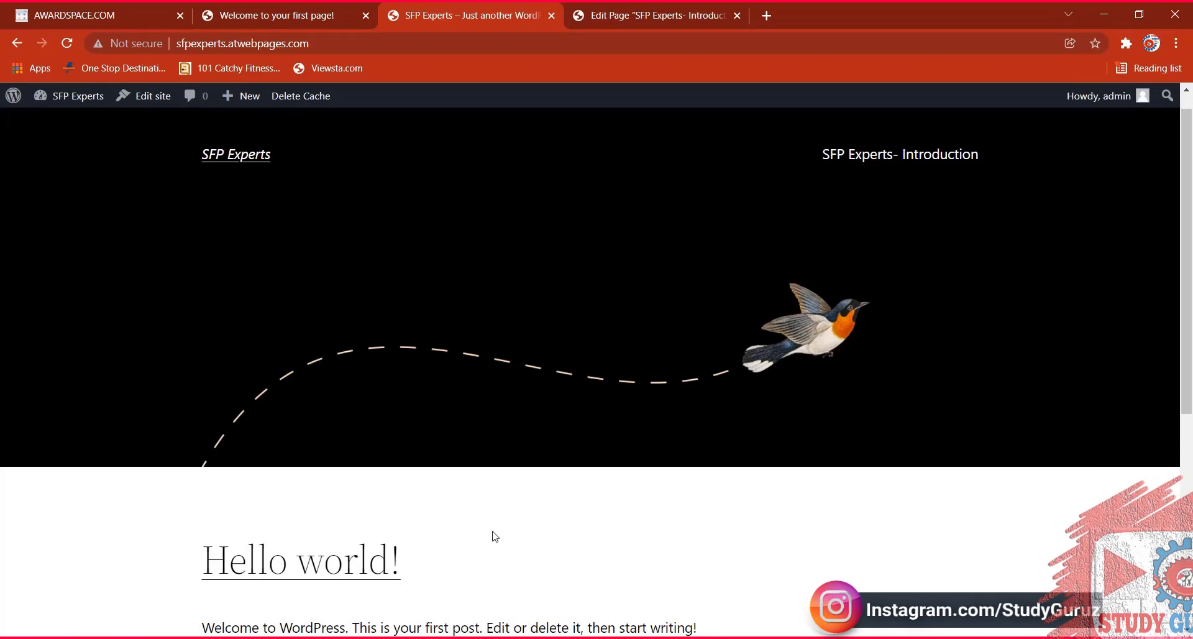
{"action": "scroll", "coordinate": [357, 366], "scroll_direction": "down", "scroll_amount": 5}
{"action": "scroll", "coordinate": [267, 303], "scroll_direction": "up", "scroll_amount": 5}
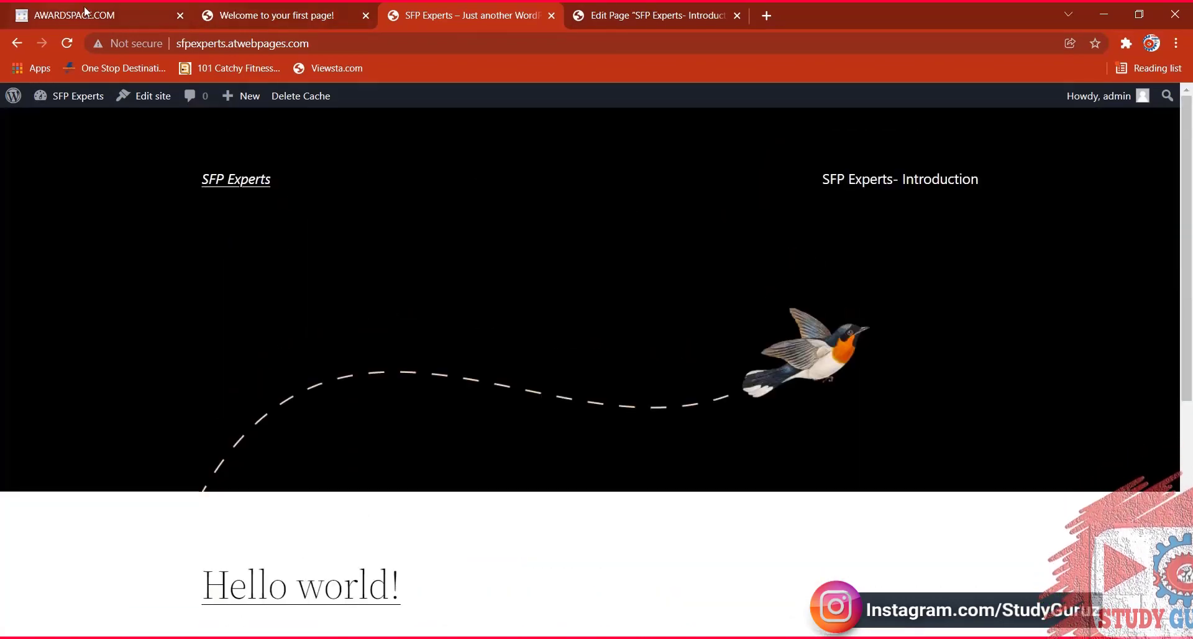
{"action": "left_click", "coordinate": [652, 15]}
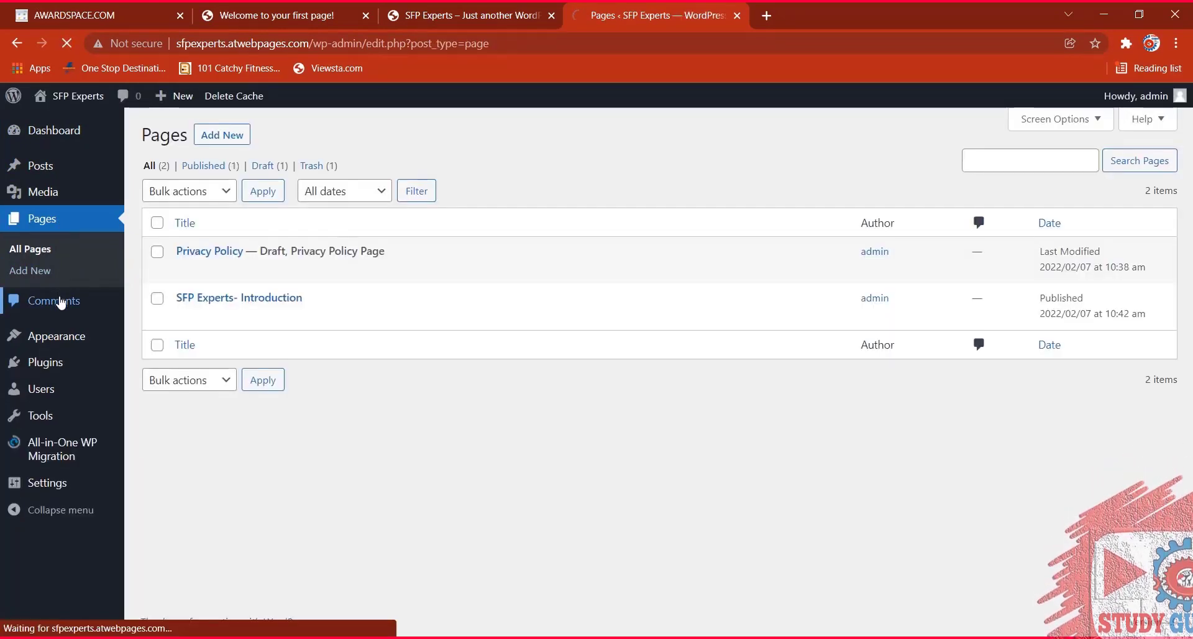
{"action": "left_click", "coordinate": [60, 301]}
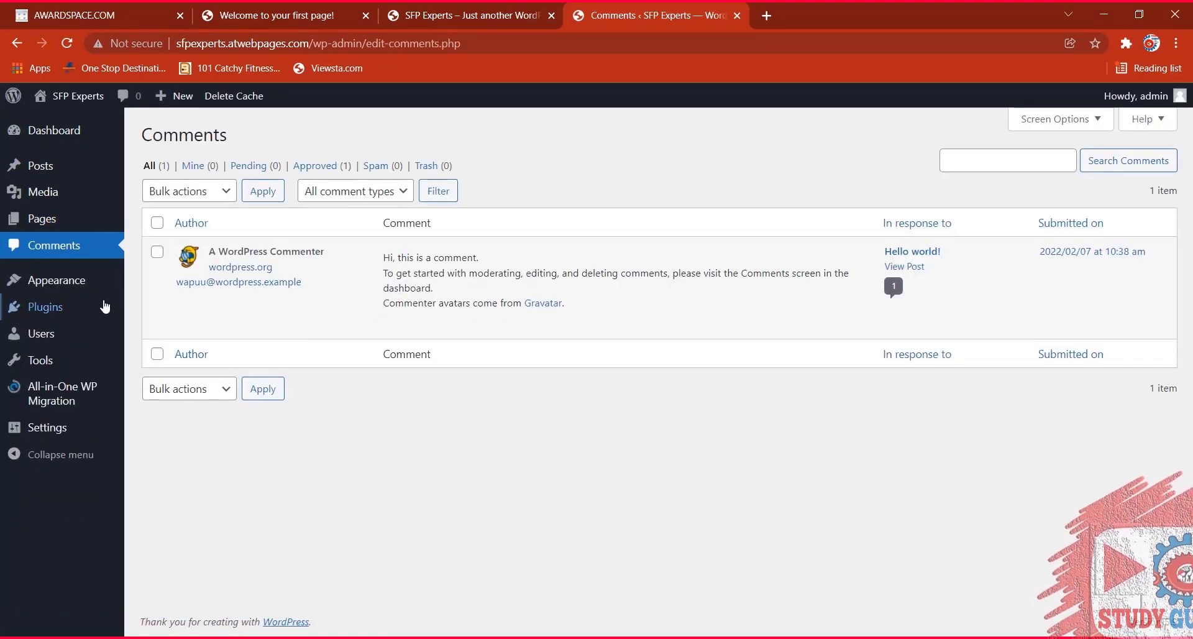
{"action": "mouse_move", "coordinate": [49, 285]}
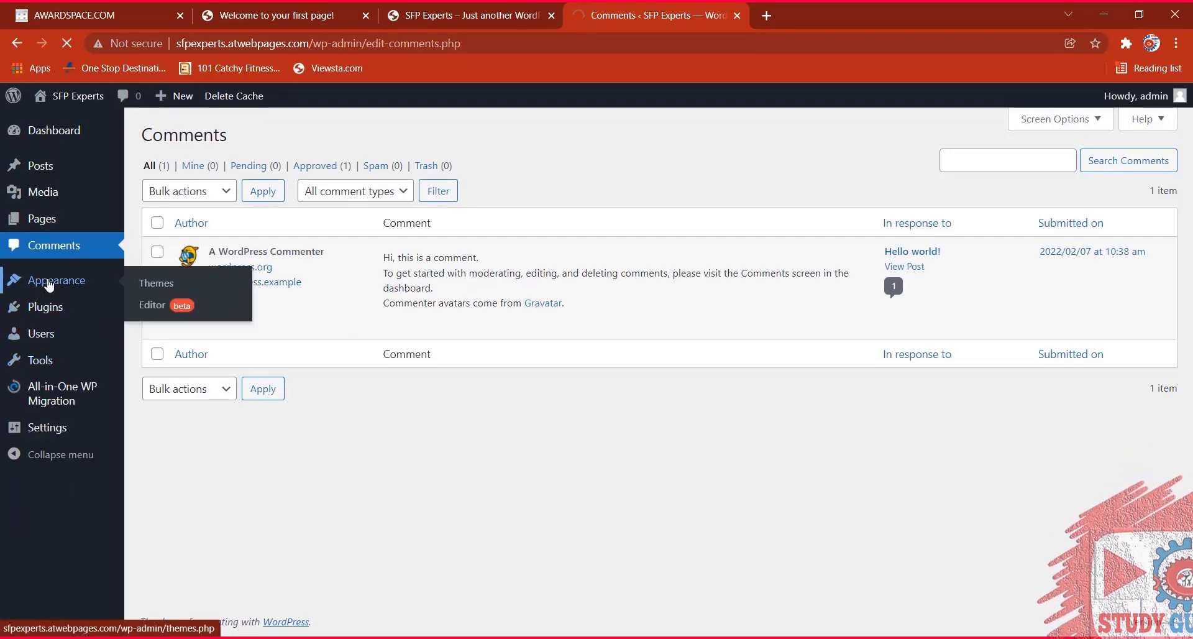
{"action": "left_click", "coordinate": [49, 285]}
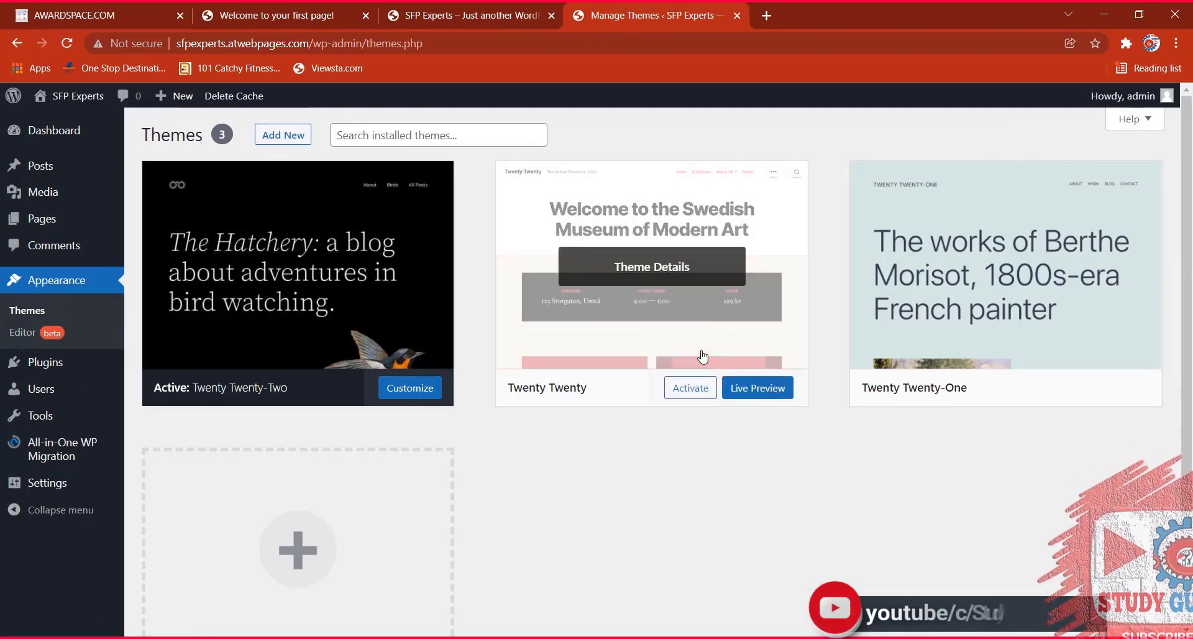
Open the Twenty Twenty (version 1.9) theme details and launch its Live Preview.
{"action": "left_click", "coordinate": [702, 309]}
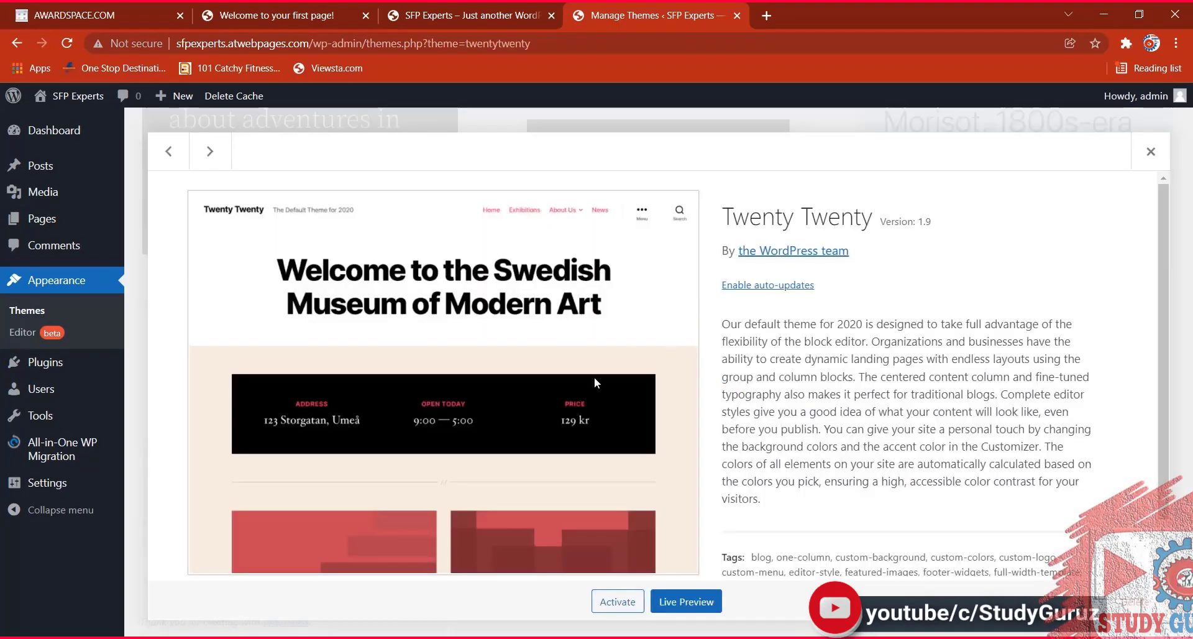
{"action": "scroll", "coordinate": [592, 372], "scroll_direction": "down", "scroll_amount": 1}
{"action": "left_click", "coordinate": [686, 601]}
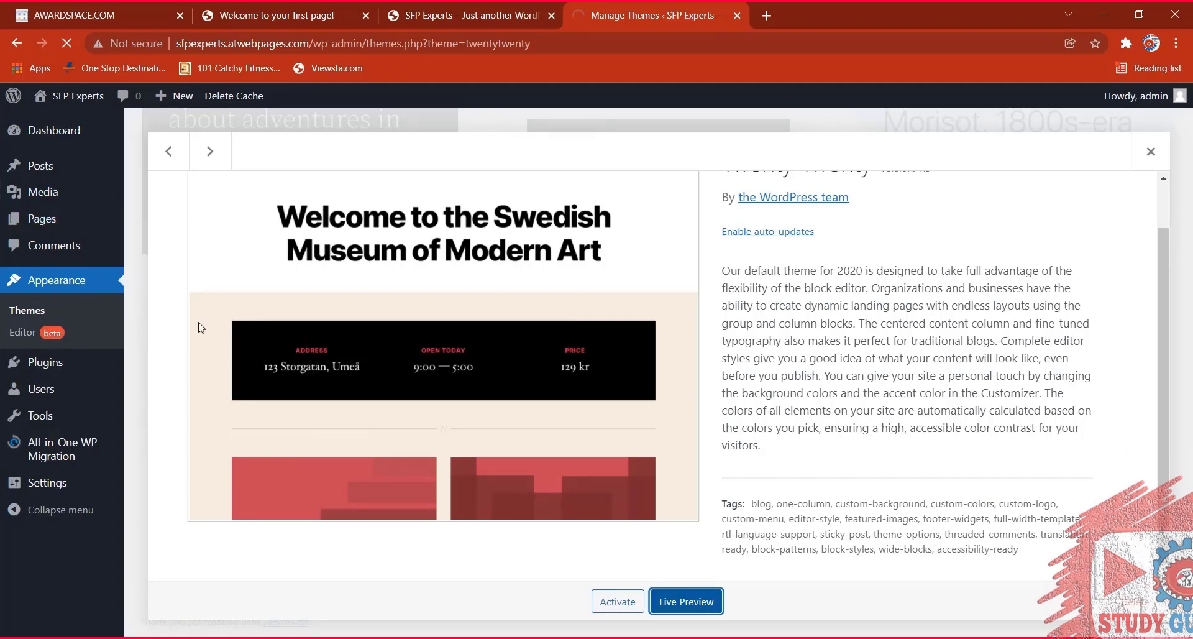
{"action": "key", "text": "ctrl+1"}
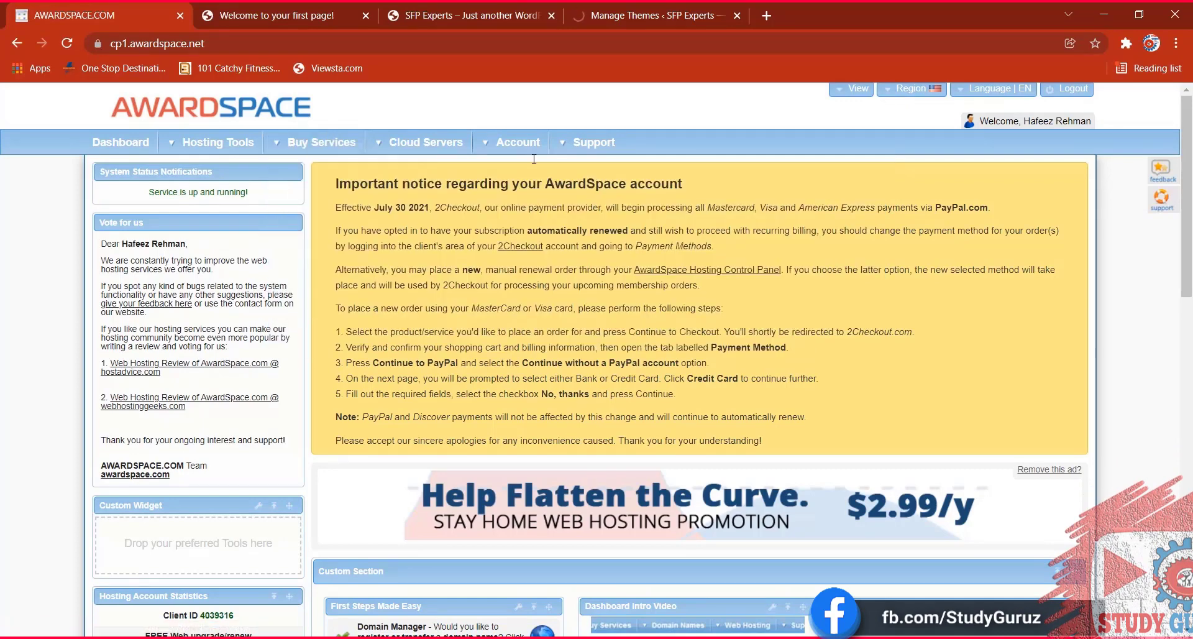
{"action": "left_click", "coordinate": [497, 15]}
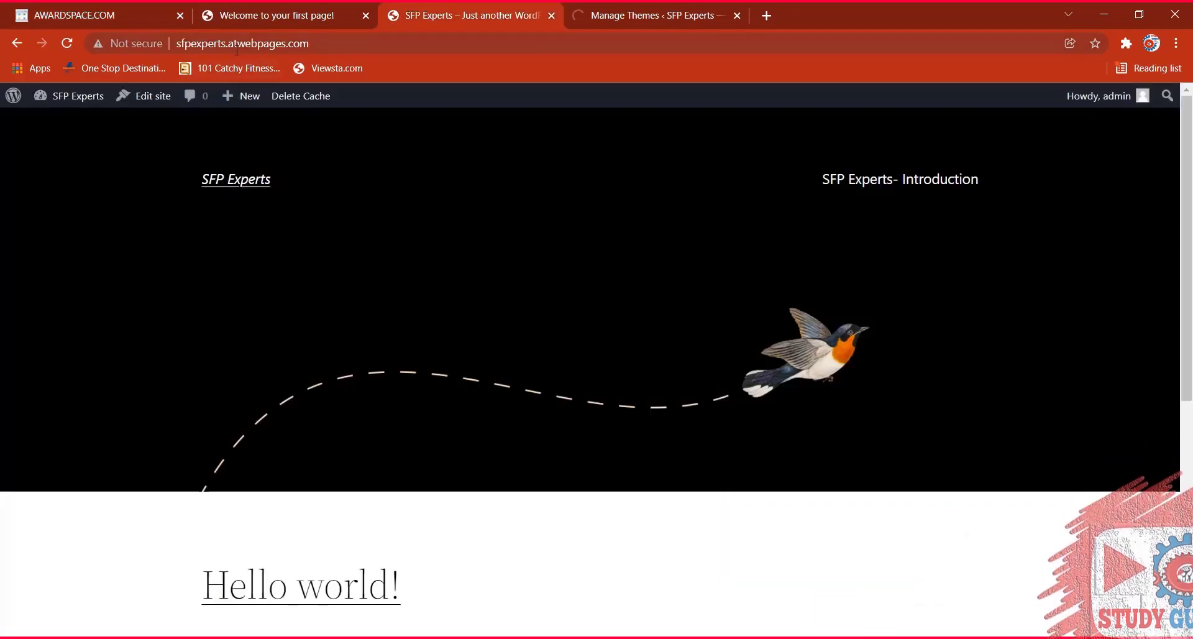
{"action": "left_click", "coordinate": [663, 7]}
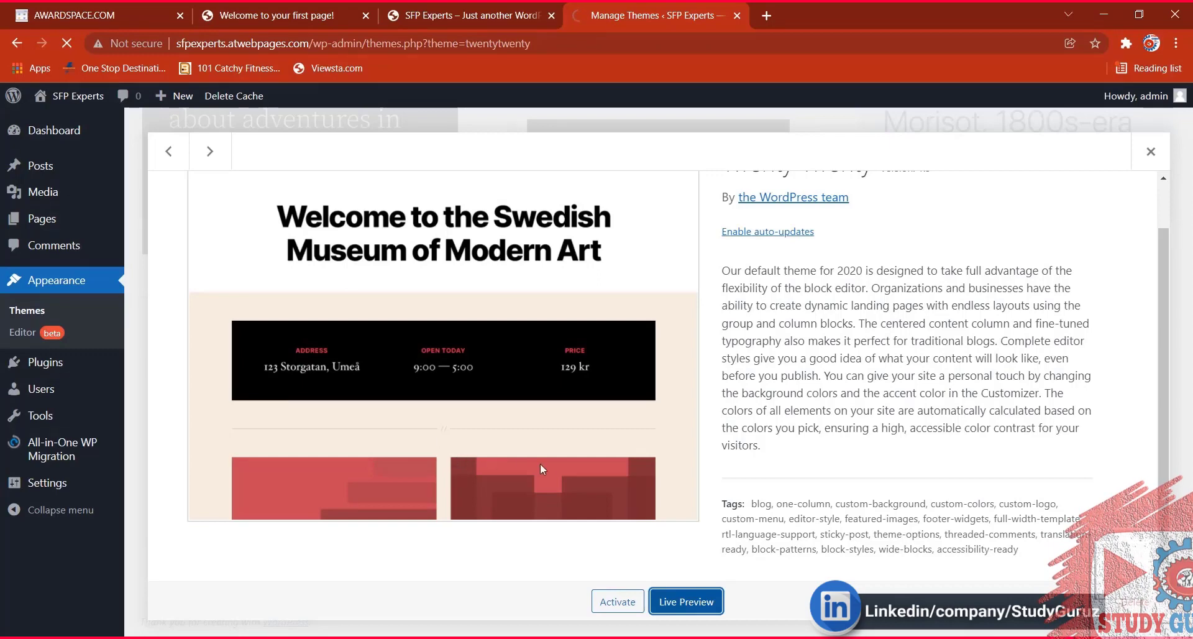
{"action": "scroll", "coordinate": [589, 392], "scroll_direction": "up", "scroll_amount": 1}
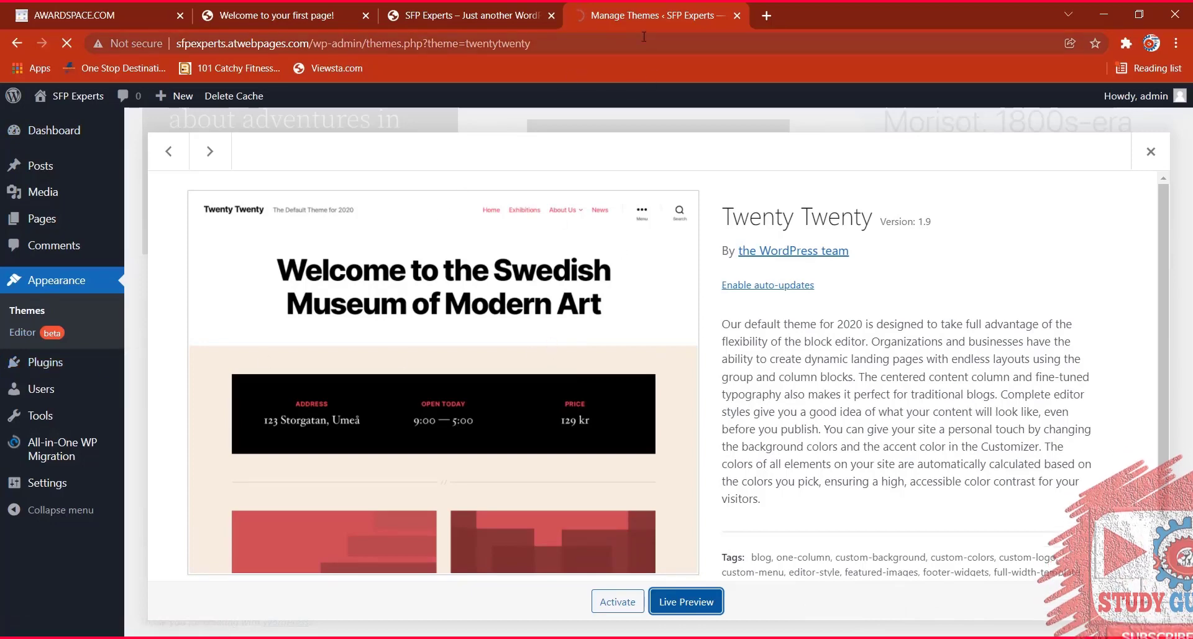
Wait for the Twenty Twenty live preview customizer to load, checking the front page tab meanwhile.
{"action": "left_click", "coordinate": [485, 15]}
{"action": "left_click", "coordinate": [616, 10]}
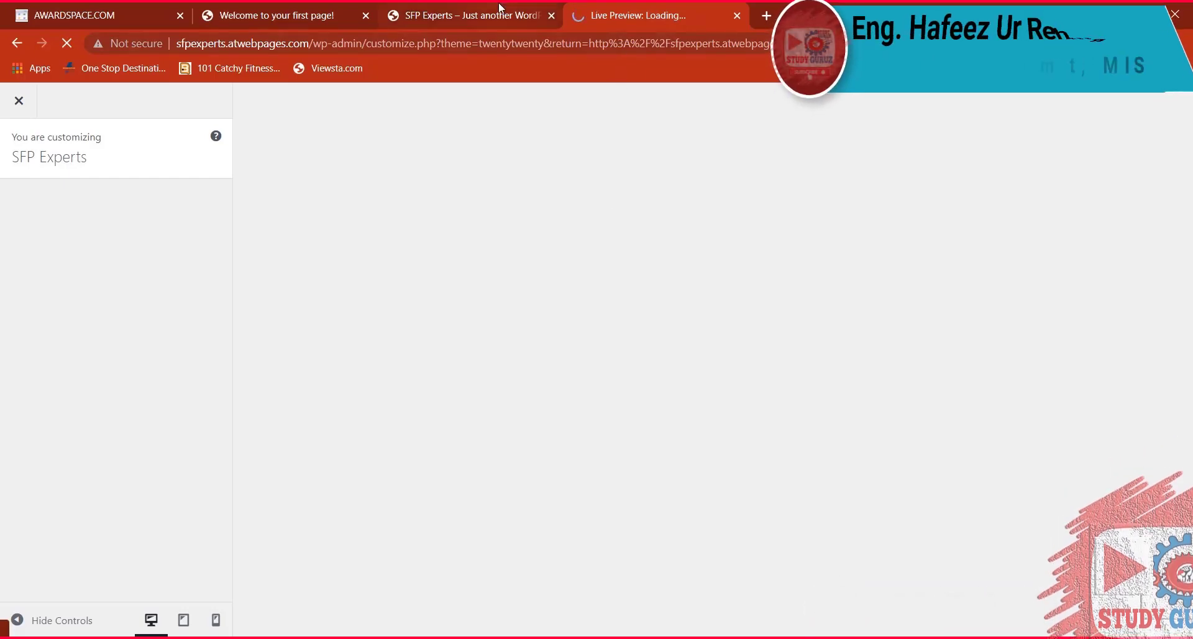
{"action": "key", "text": "ctrl+shift+Tab"}
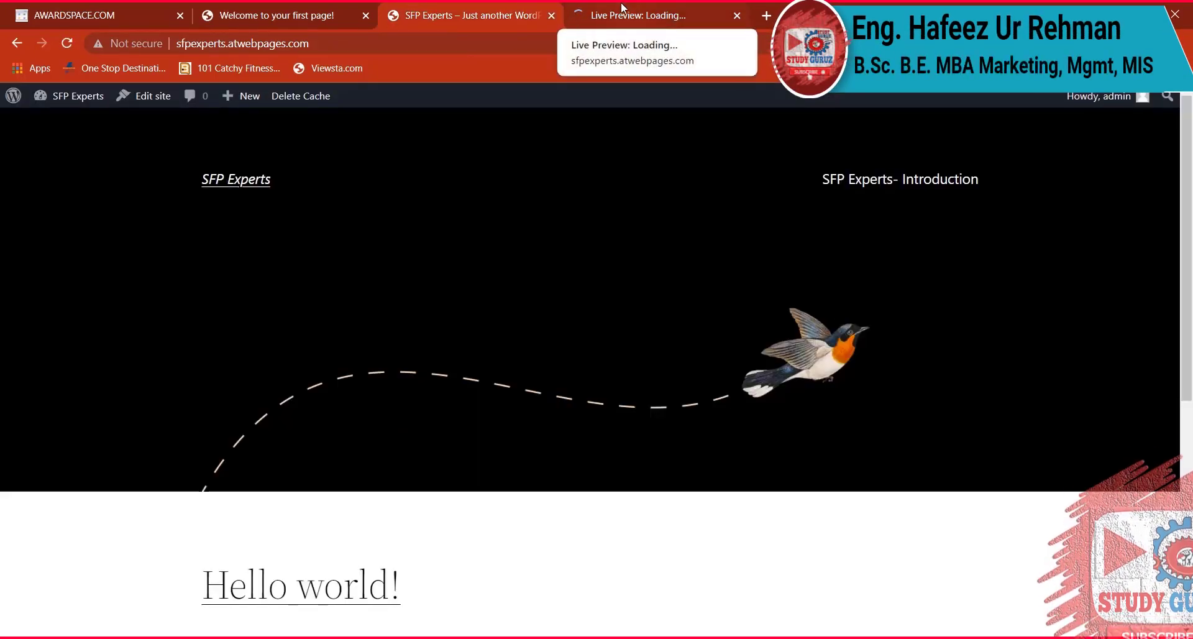
{"action": "left_click", "coordinate": [621, 7]}
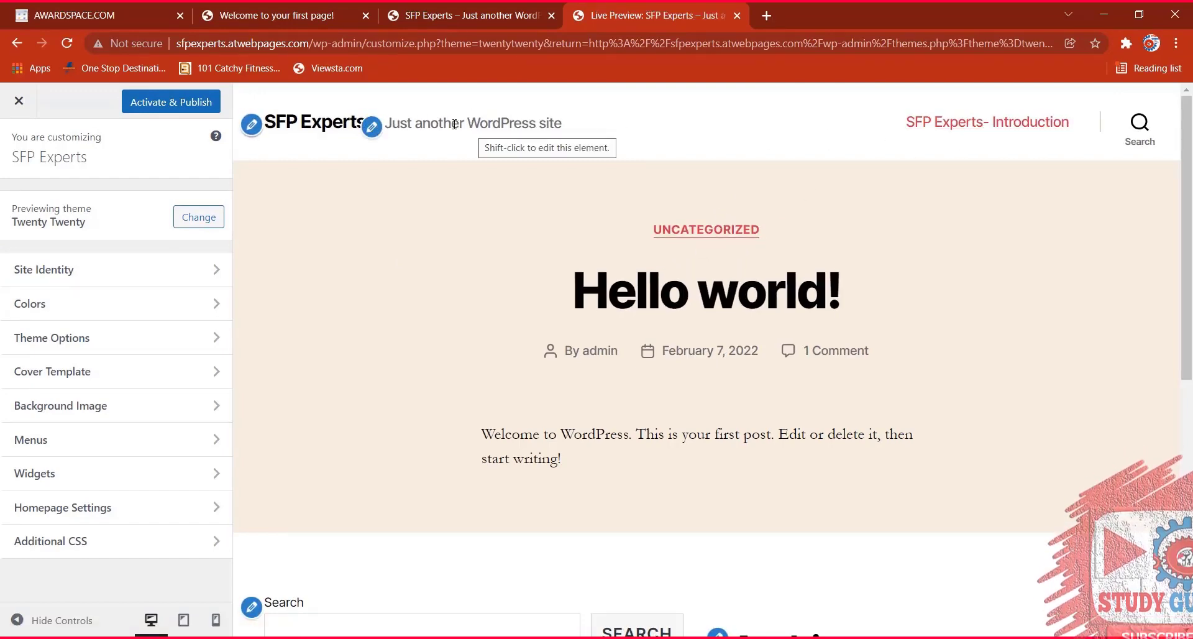
Replace the tagline with 'Shielding From Smoke & Fire' and begin selecting a site icon image.
{"action": "left_click", "coordinate": [372, 126]}
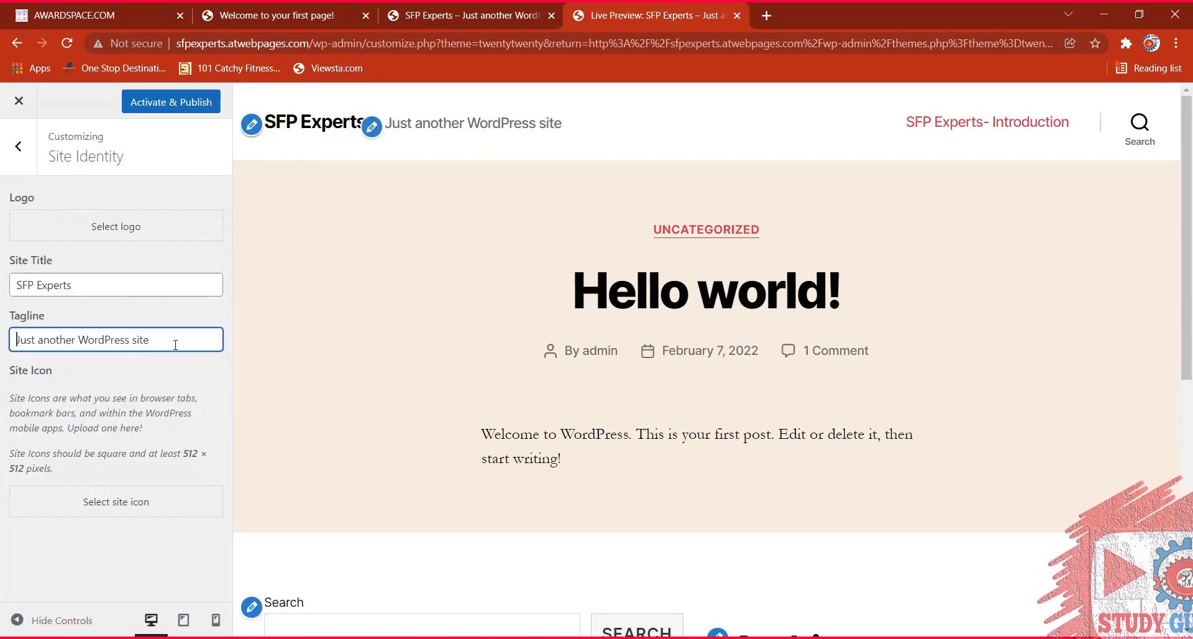
{"action": "left_click_drag", "start_coordinate": [175, 345], "coordinate": [23, 339]}
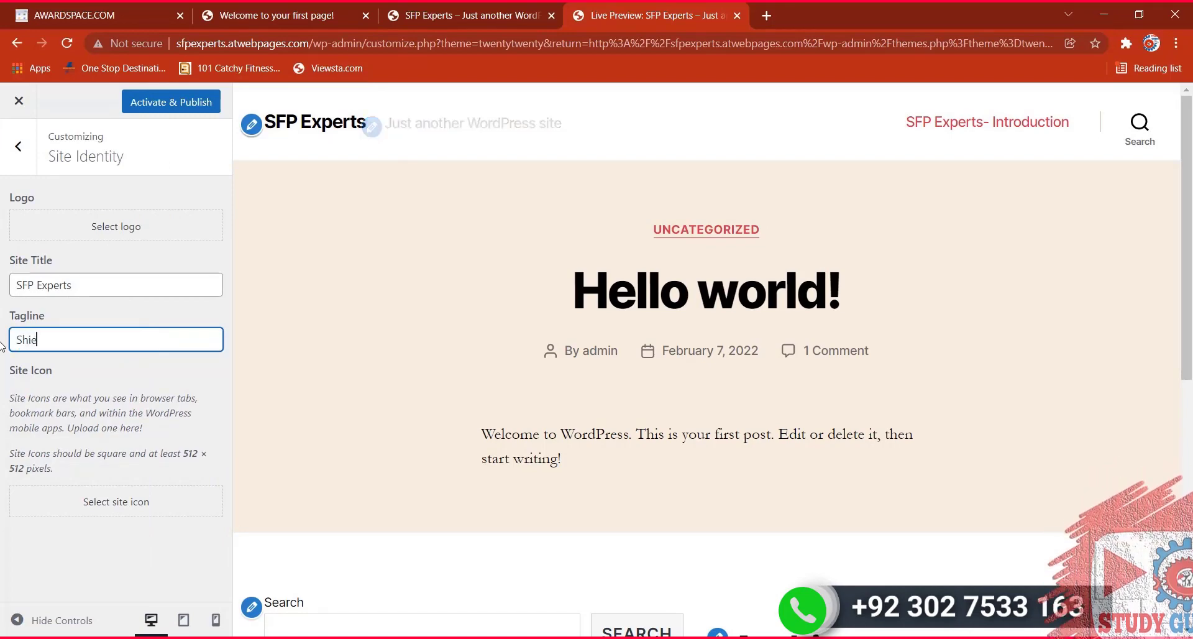
{"action": "type", "text": "Shielding "}
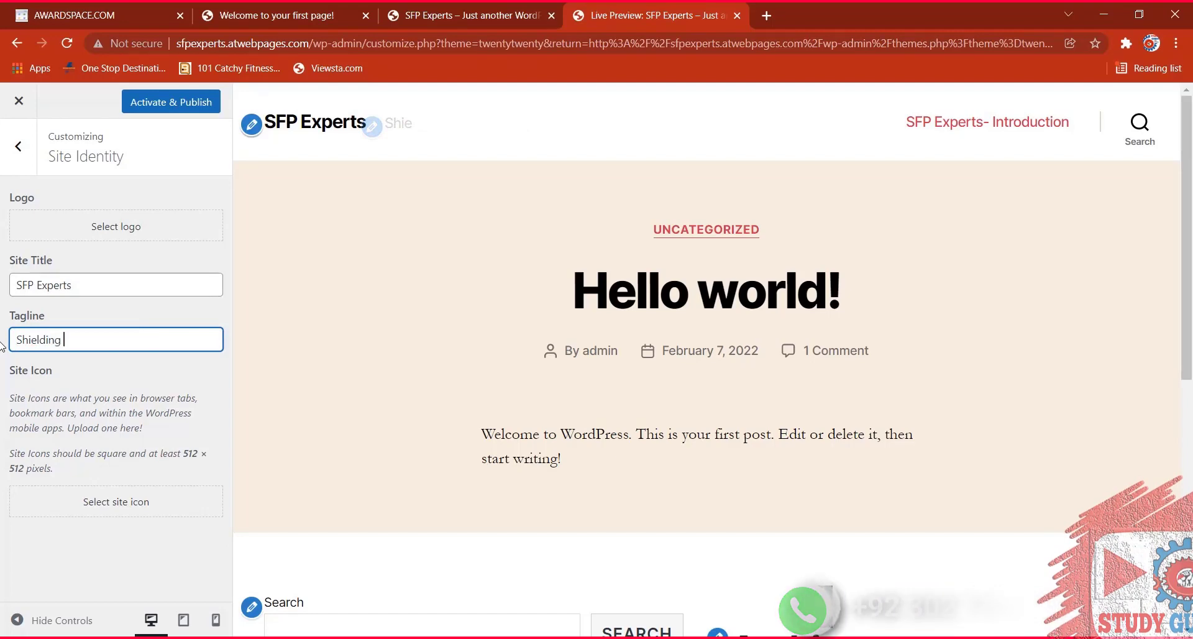
{"action": "type", "text": "for"}
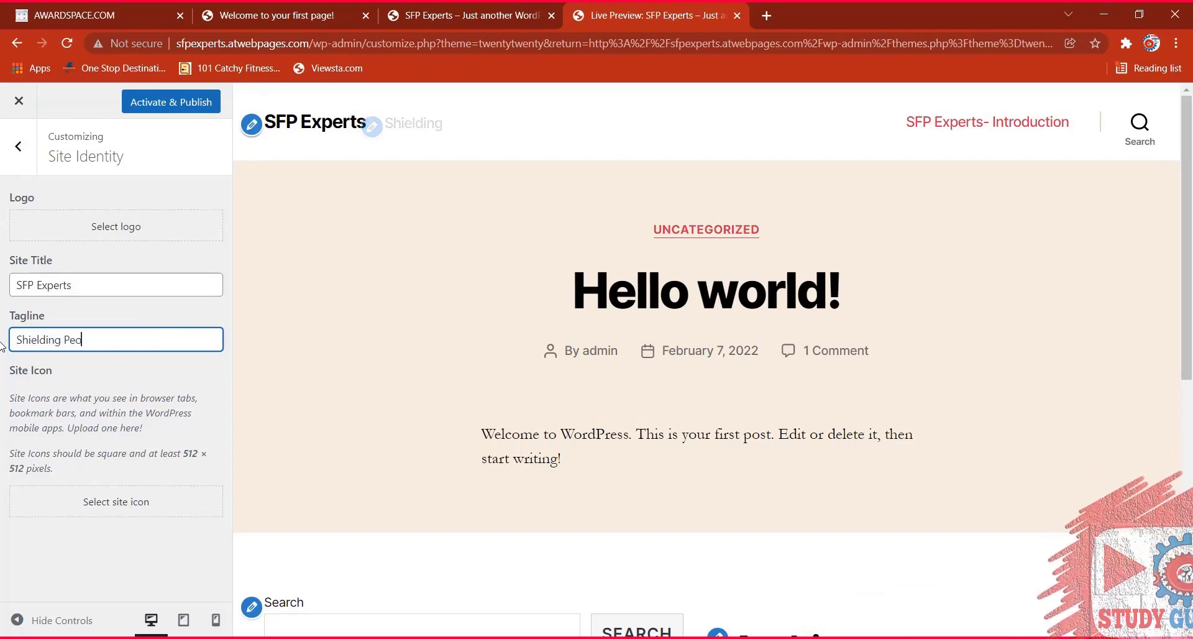
{"action": "key", "text": "BackSpace"}
{"action": "key", "text": "BackSpace"}
{"action": "type", "text": "rom"}
{"action": "key", "text": "BackSpace"}
{"action": "key", "text": "BackSpace"}
{"action": "key", "text": "BackSpace"}
{"action": "key", "text": "BackSpace"}
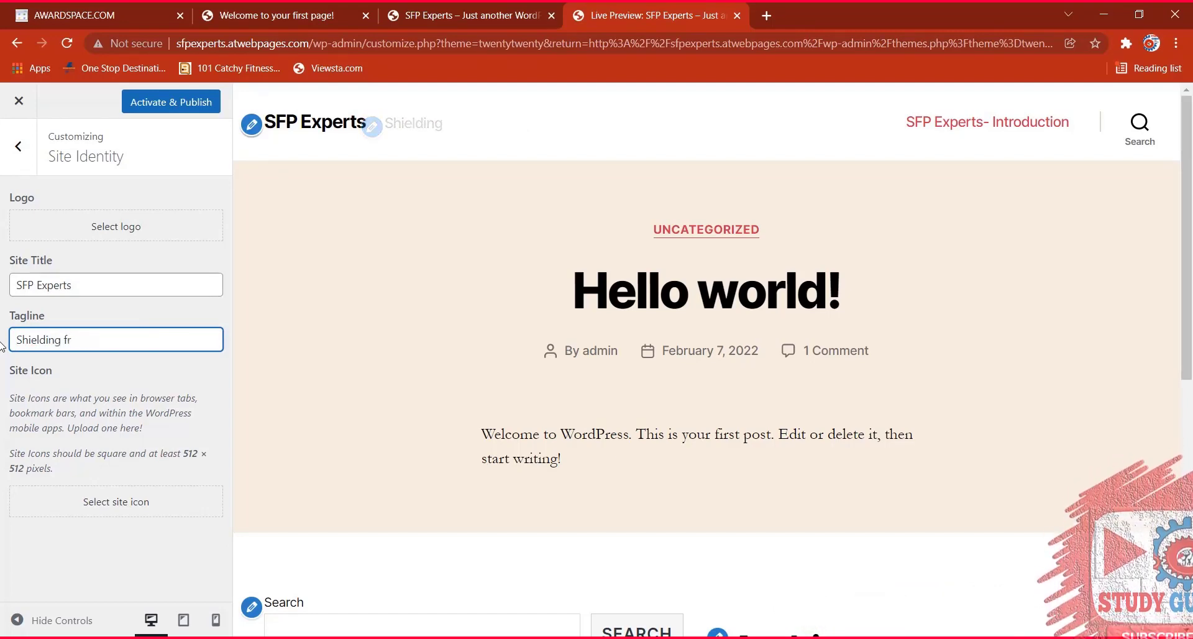
{"action": "type", "text": "From S"}
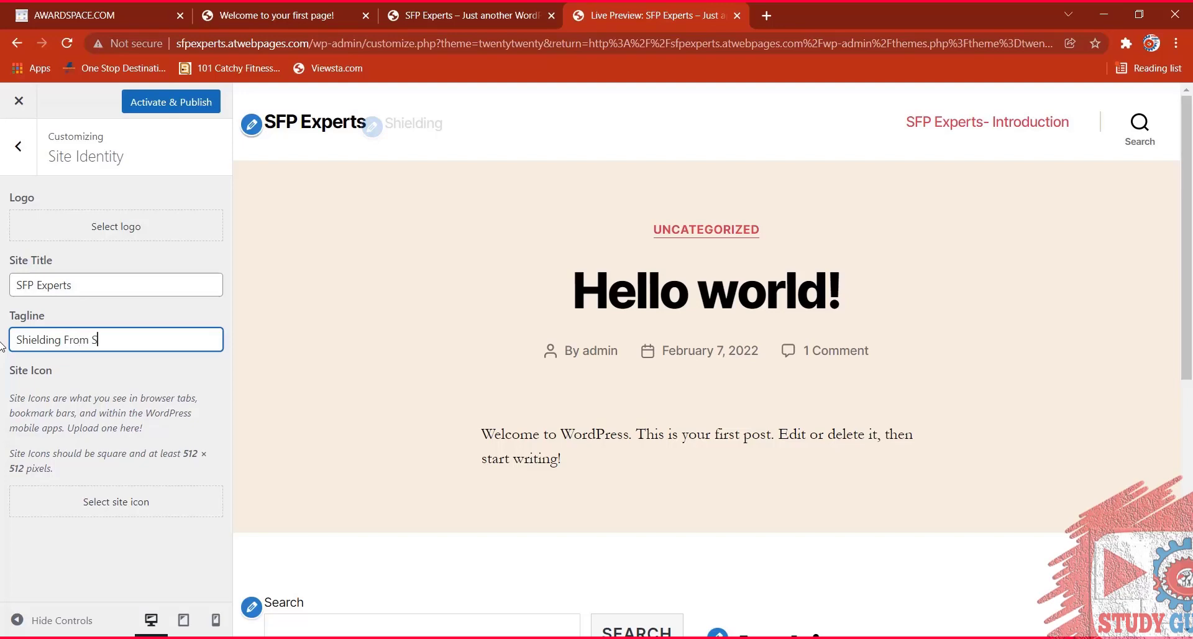
{"action": "type", "text": "moke & Fire"}
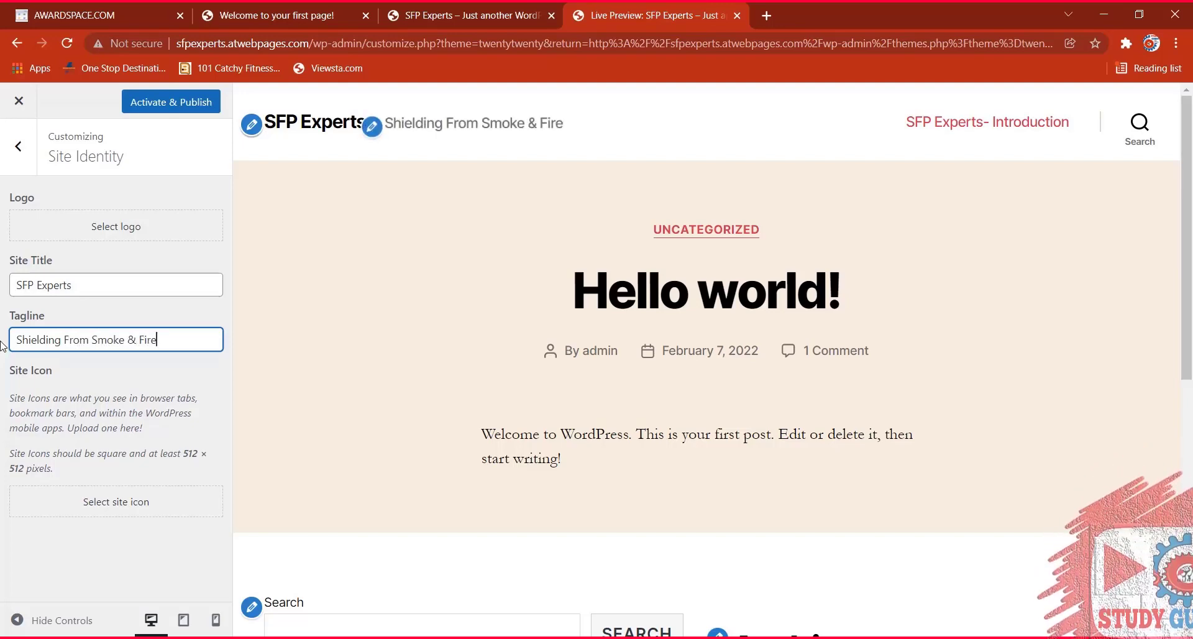
{"action": "left_click", "coordinate": [142, 506]}
Upload SFP Logo work-2-Final-A.png from C:\SFC\Smoke & Fire logos to the media library.
{"action": "left_click", "coordinate": [612, 369]}
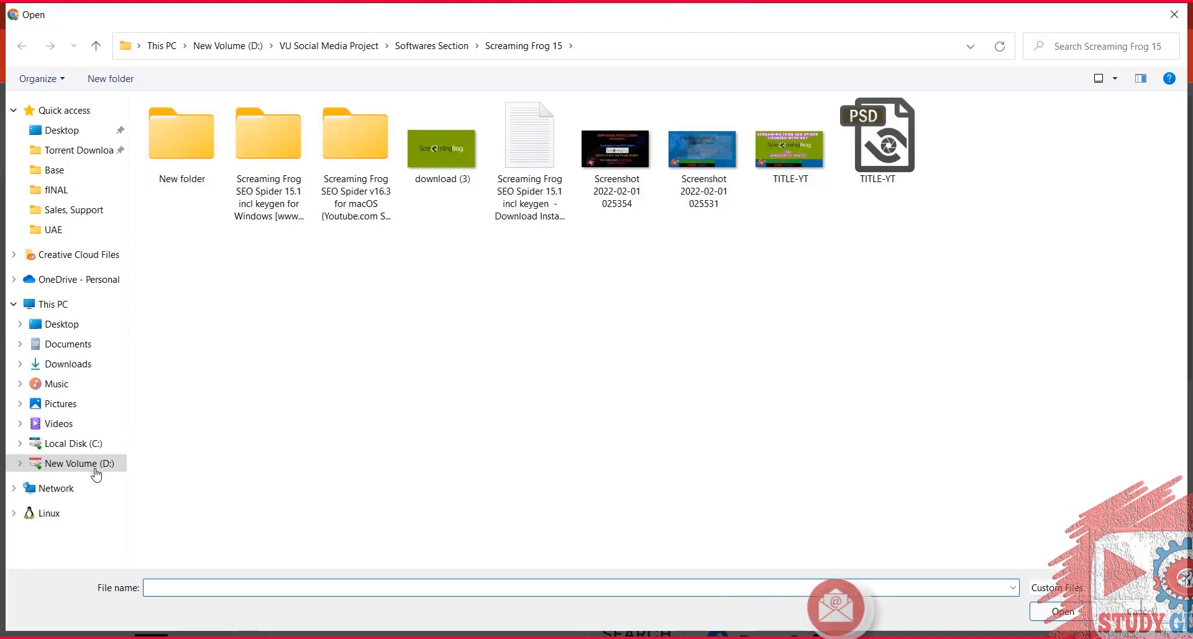
{"action": "left_click", "coordinate": [87, 445]}
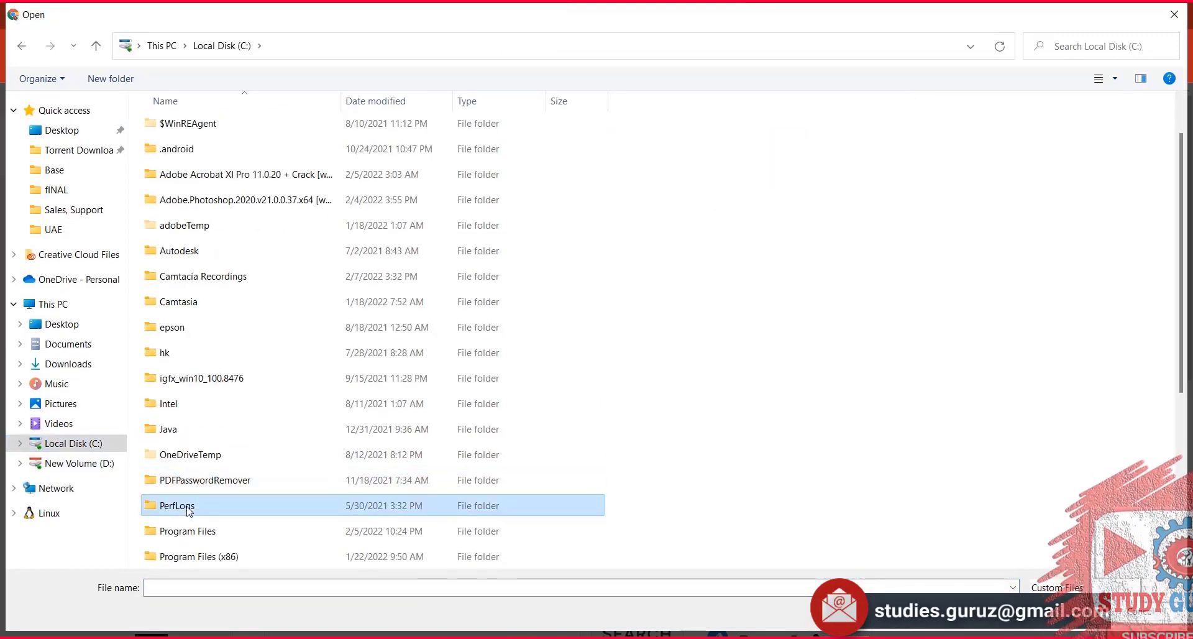
{"action": "key", "text": "s"}
{"action": "double_click", "coordinate": [186, 330]}
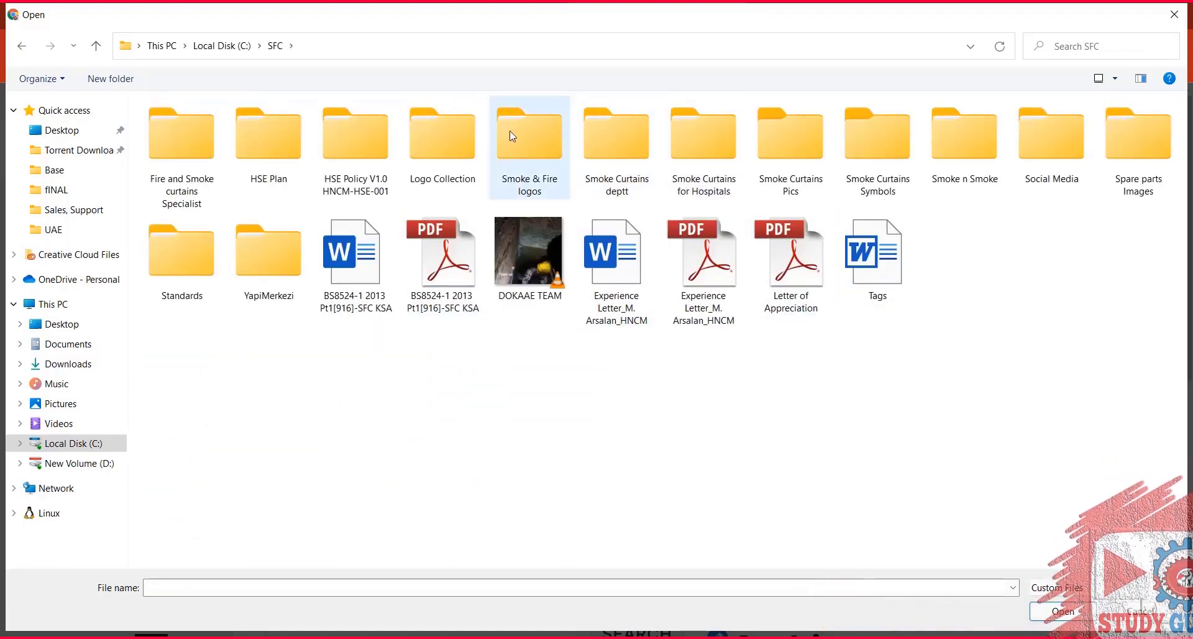
{"action": "double_click", "coordinate": [554, 139]}
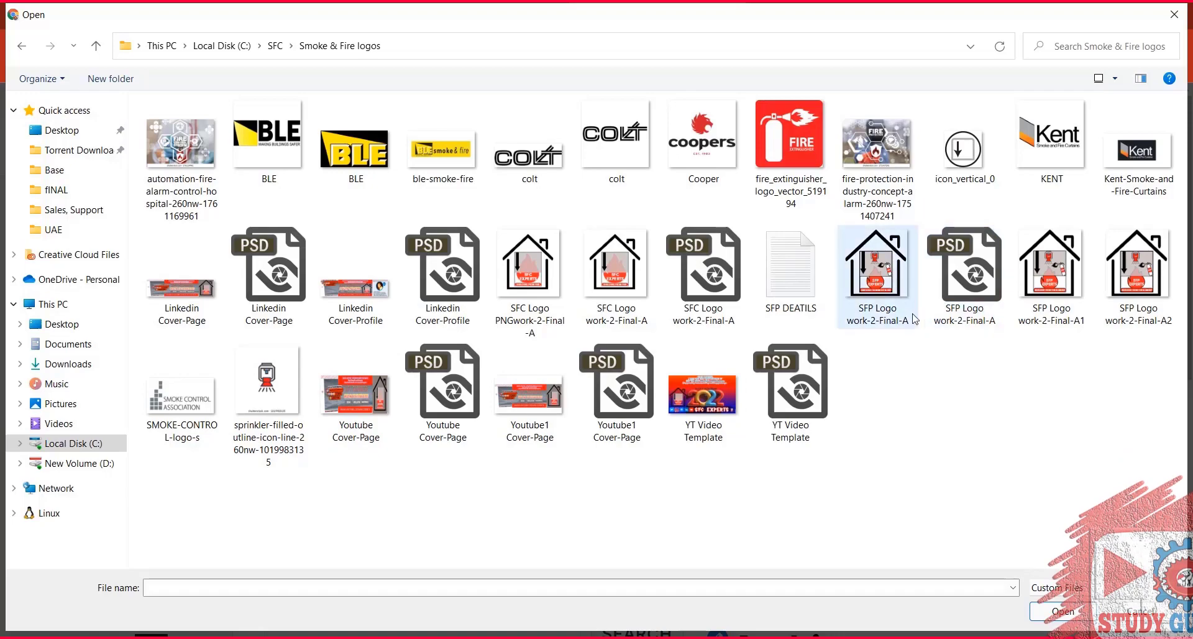
{"action": "double_click", "coordinate": [878, 266]}
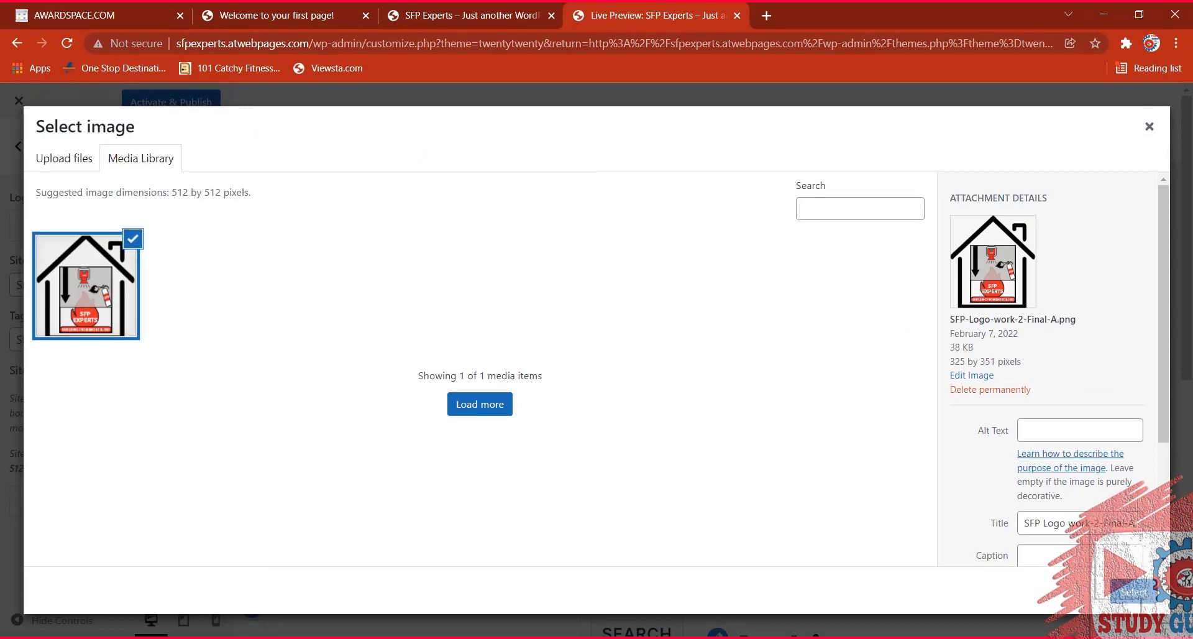
Give the logo title 'SFPExperts Logo', caption 'SFP Experts', and a smoke and fire protection services description.
{"action": "scroll", "coordinate": [1032, 325], "scroll_direction": "down", "scroll_amount": 3}
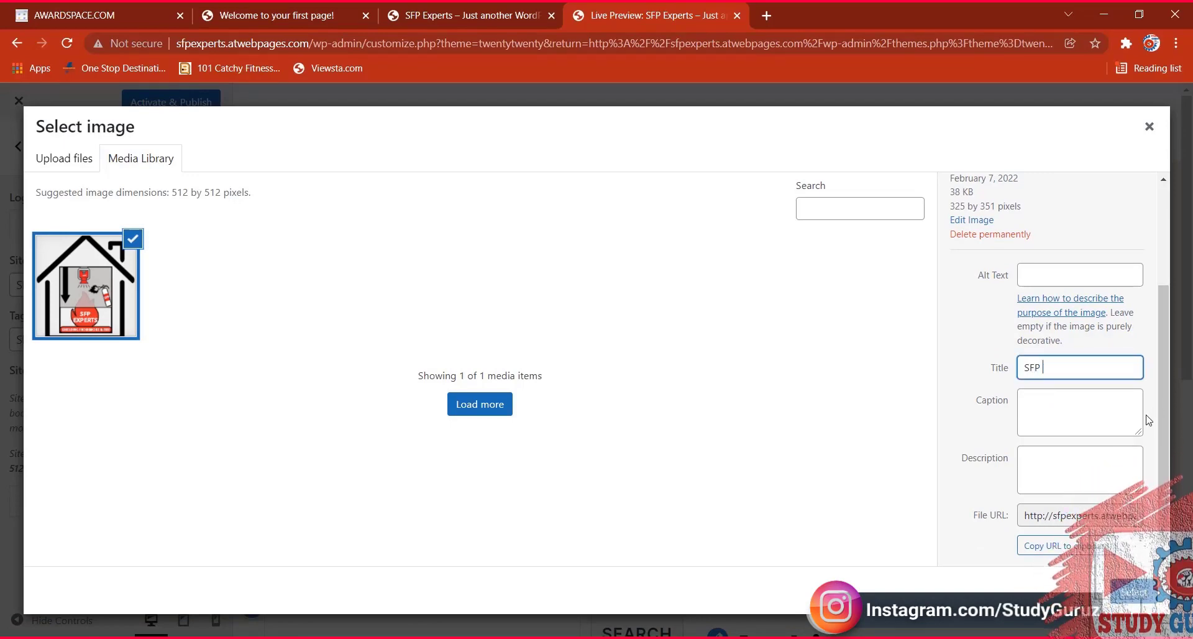
{"action": "type", "text": "Exper"}
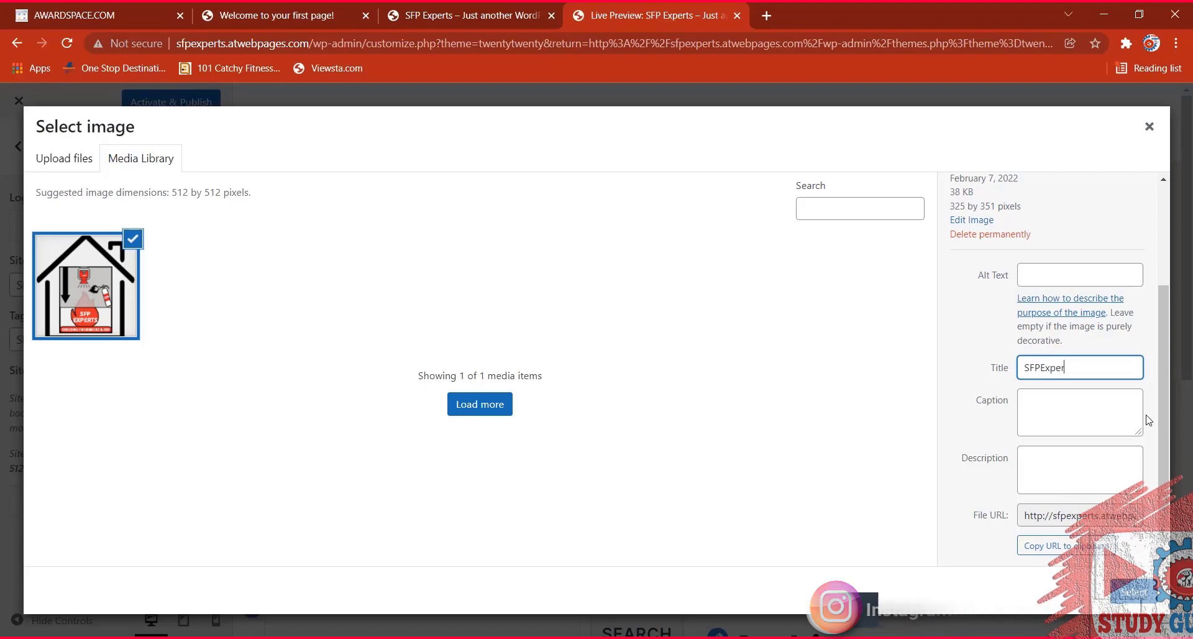
{"action": "type", "text": "ts Logo"}
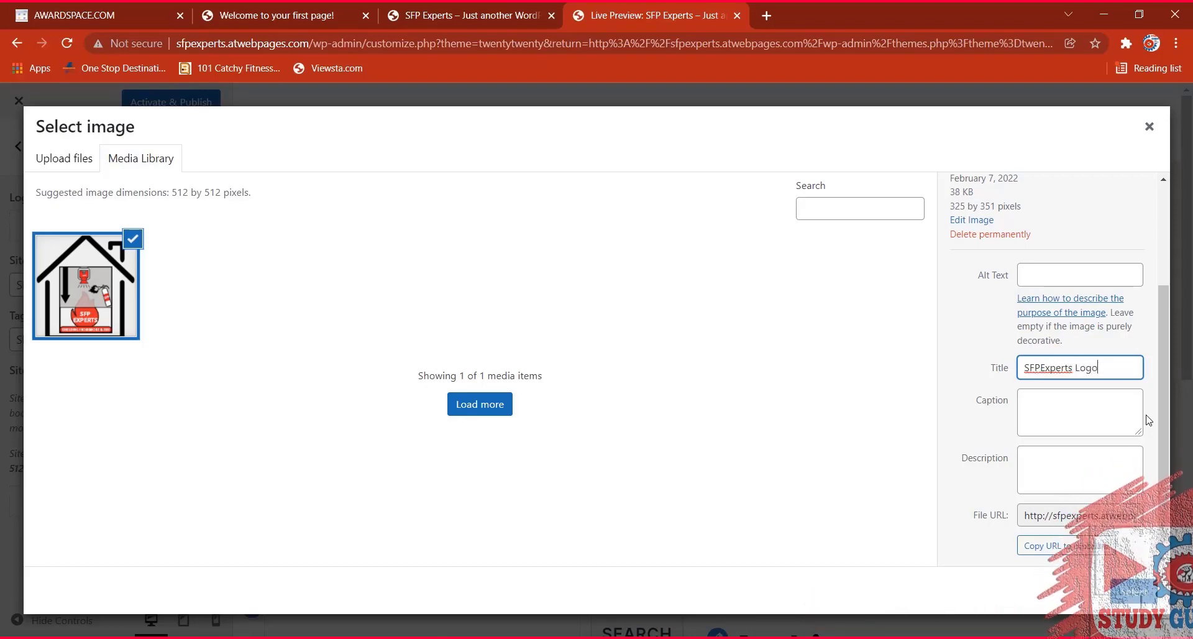
{"action": "left_click", "coordinate": [1040, 415]}
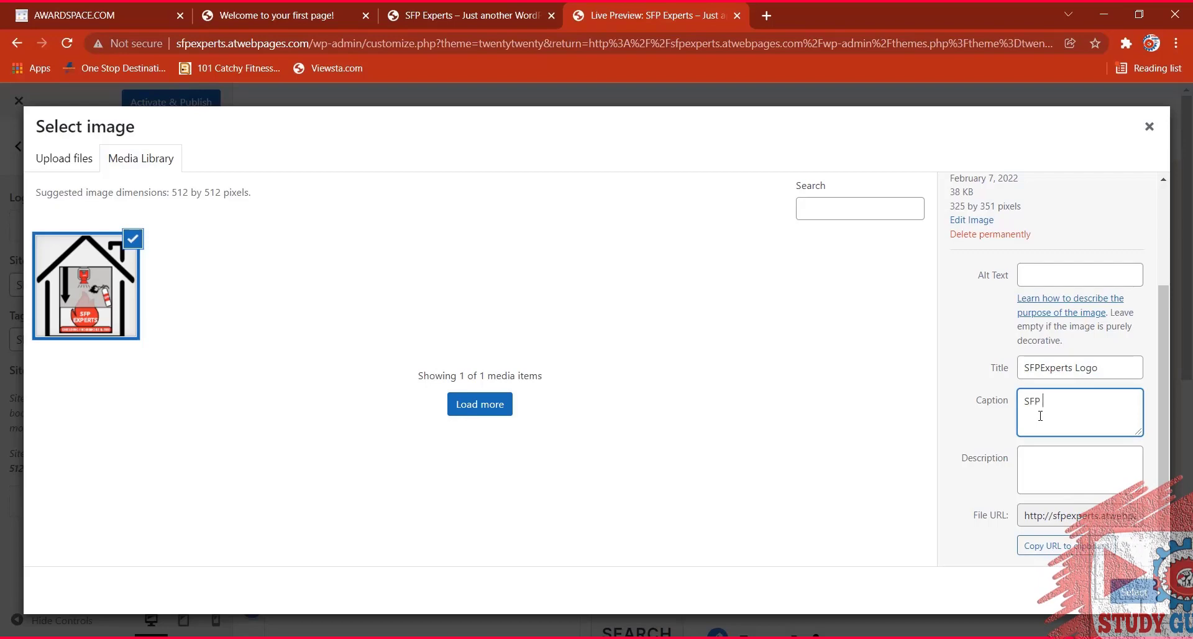
{"action": "type", "text": "SFP Experts"}
{"action": "left_click", "coordinate": [1051, 486]}
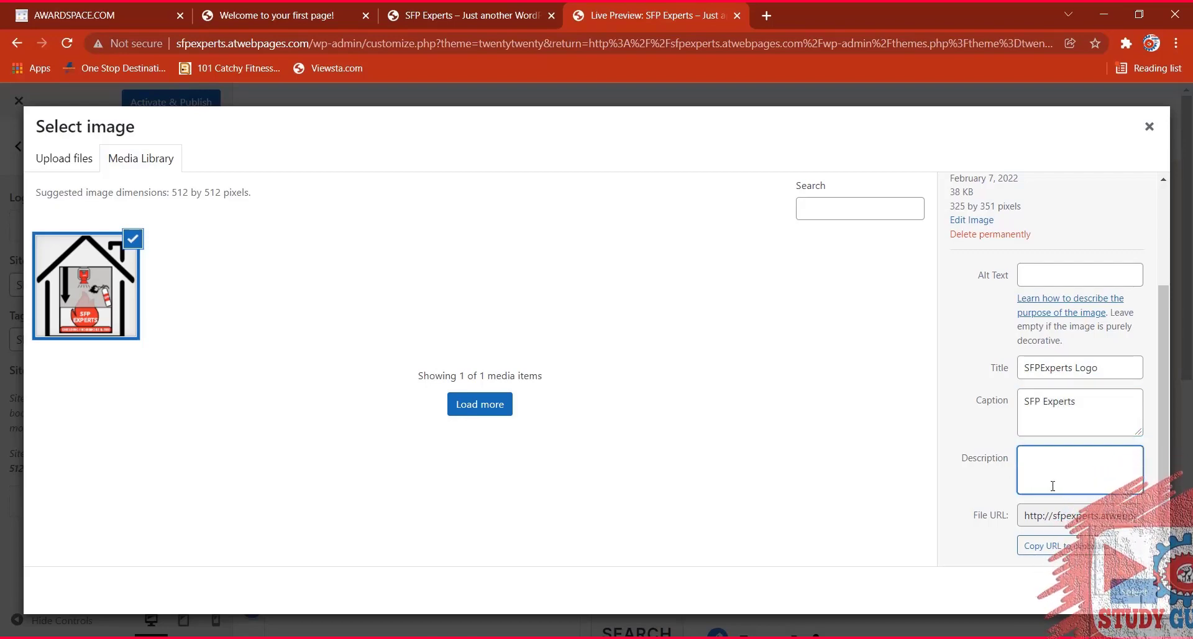
{"action": "type", "text": "Smoke and Fire"}
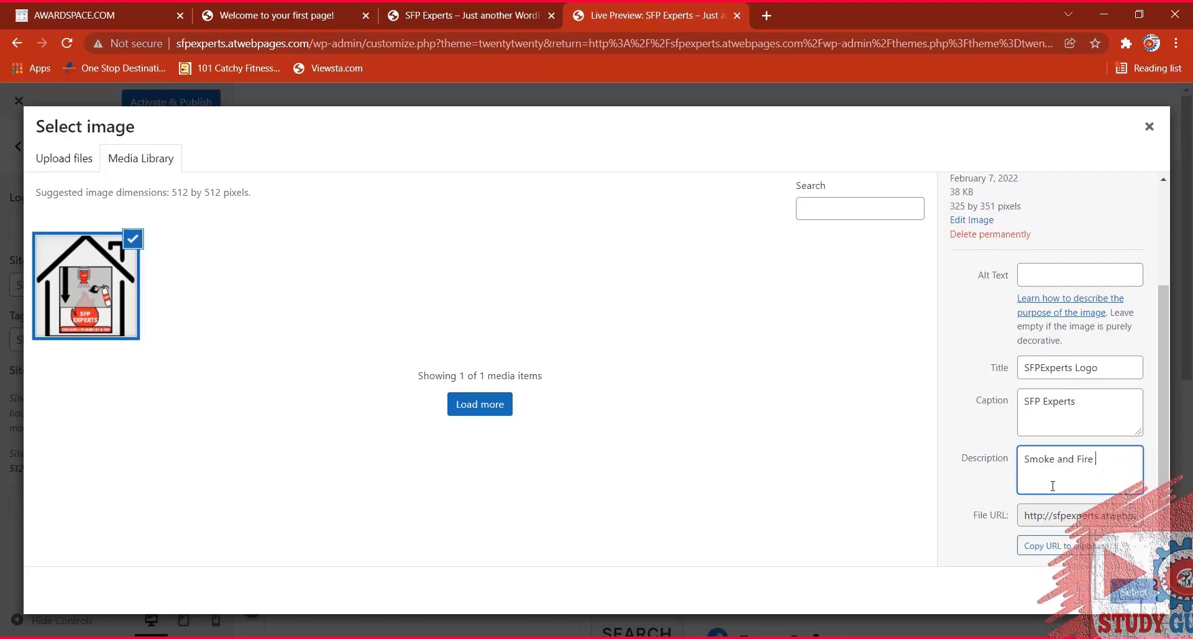
{"action": "type", "text": " Ser"}
{"action": "key", "text": "BackSpace"}
{"action": "key", "text": "BackSpace"}
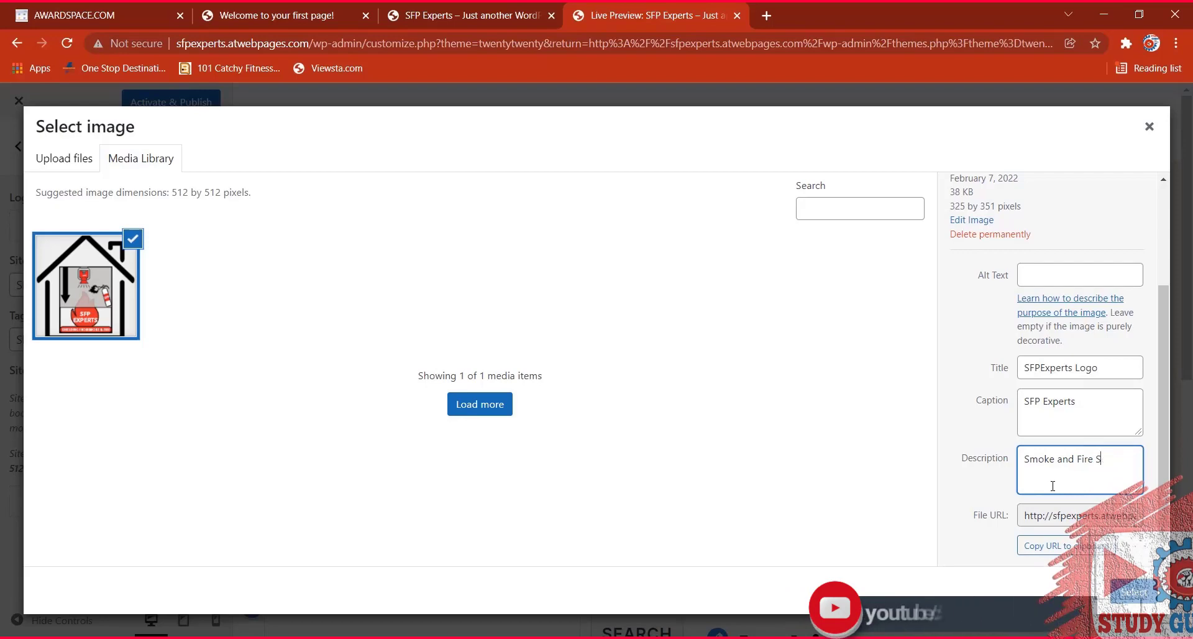
{"action": "type", "text": "protecti"}
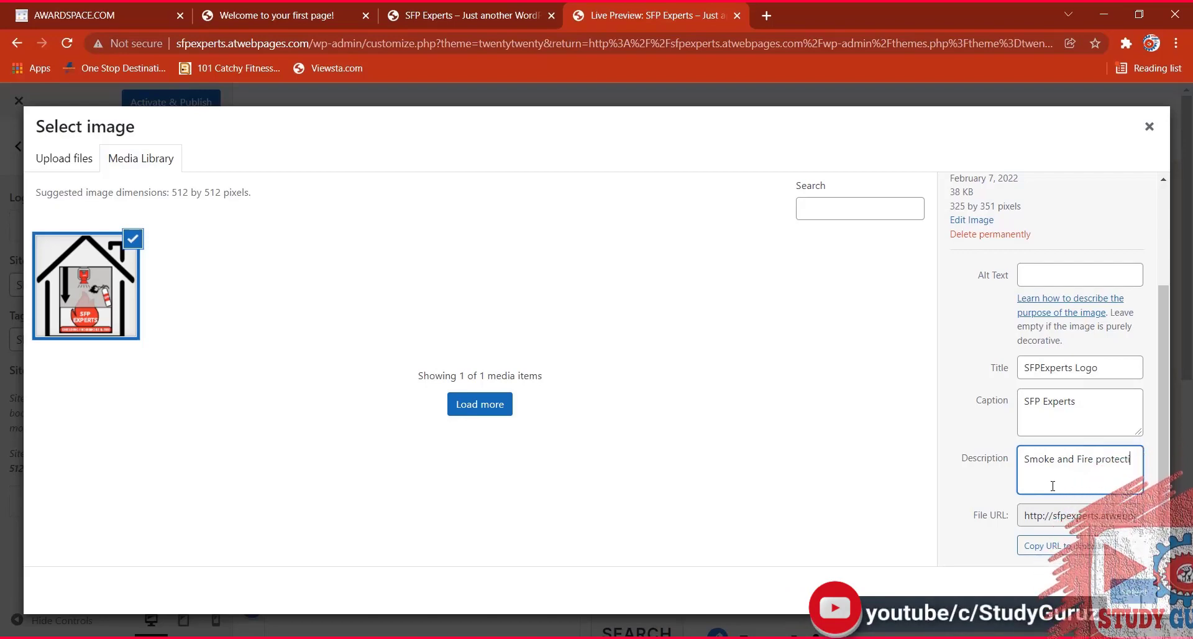
{"action": "type", "text": "on services in"}
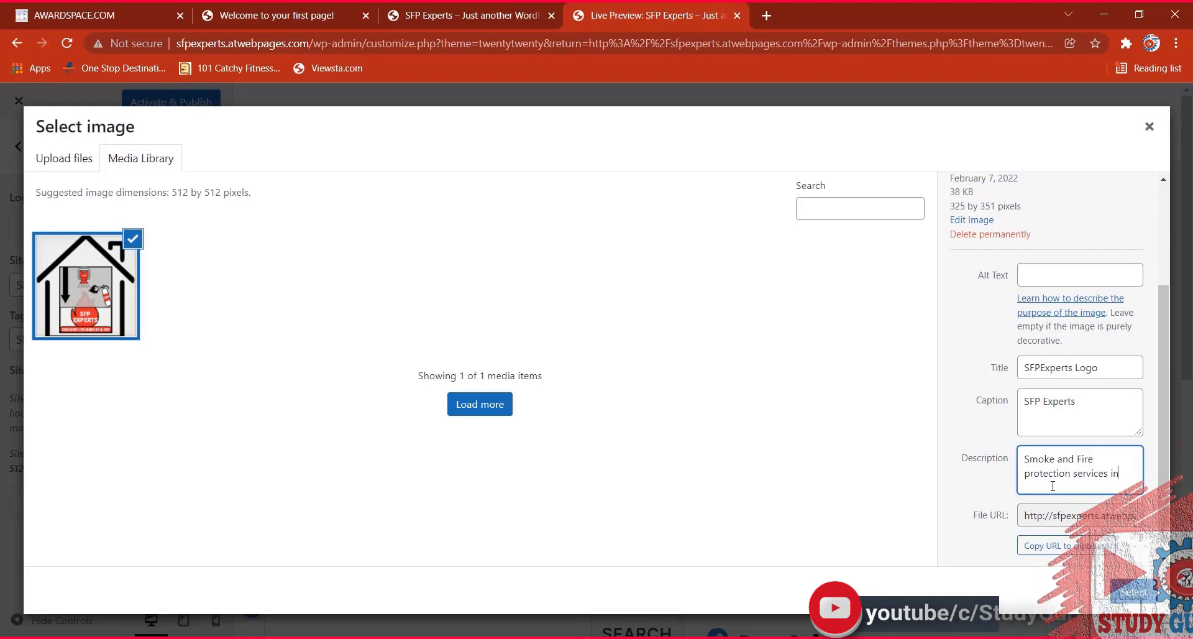
{"action": "type", "text": " p Pakistan "}
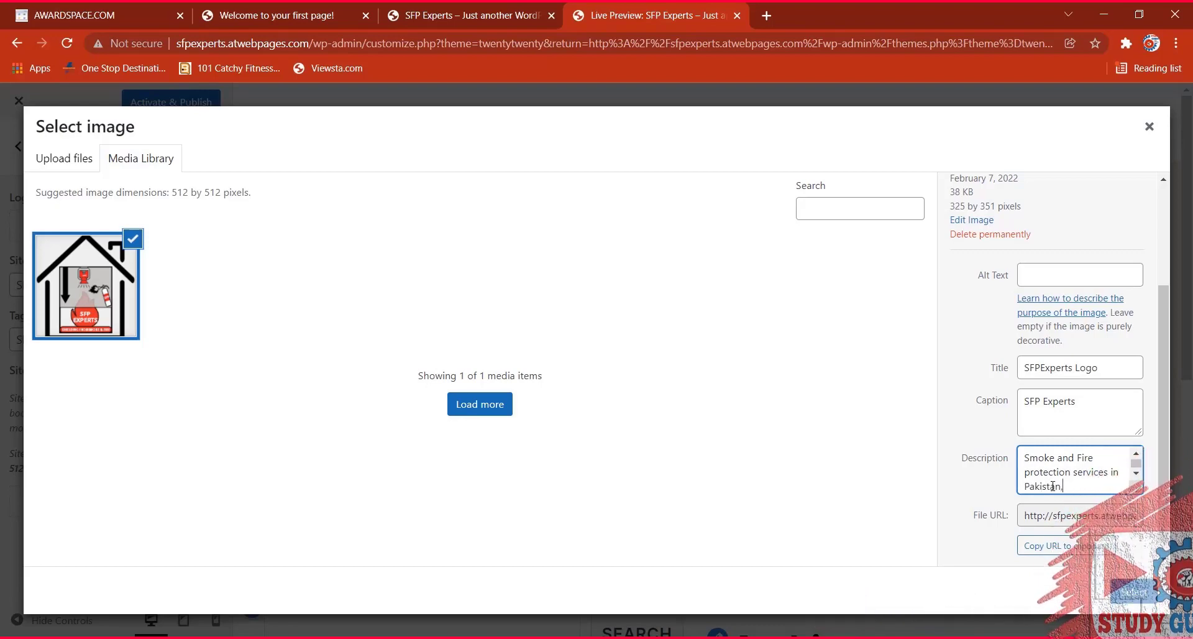
{"action": "type", "text": " UAE, KSA"}
Make the SFP Experts logo the site icon and publish with Activate & Publish.
{"action": "left_click", "coordinate": [1137, 592]}
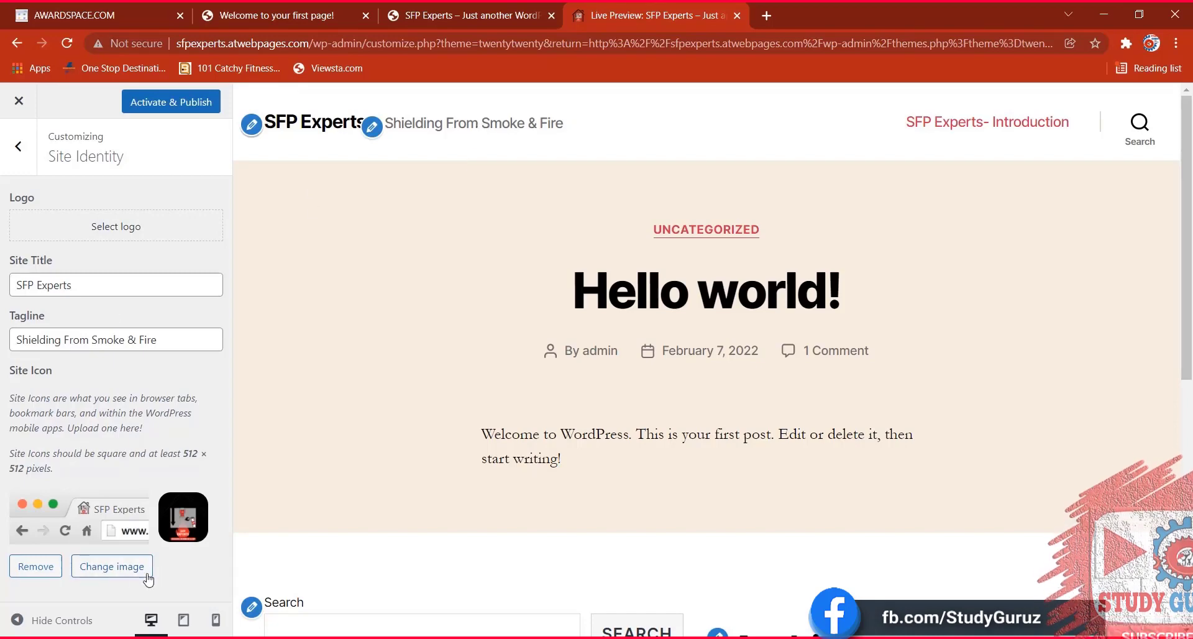
{"action": "left_click", "coordinate": [199, 100]}
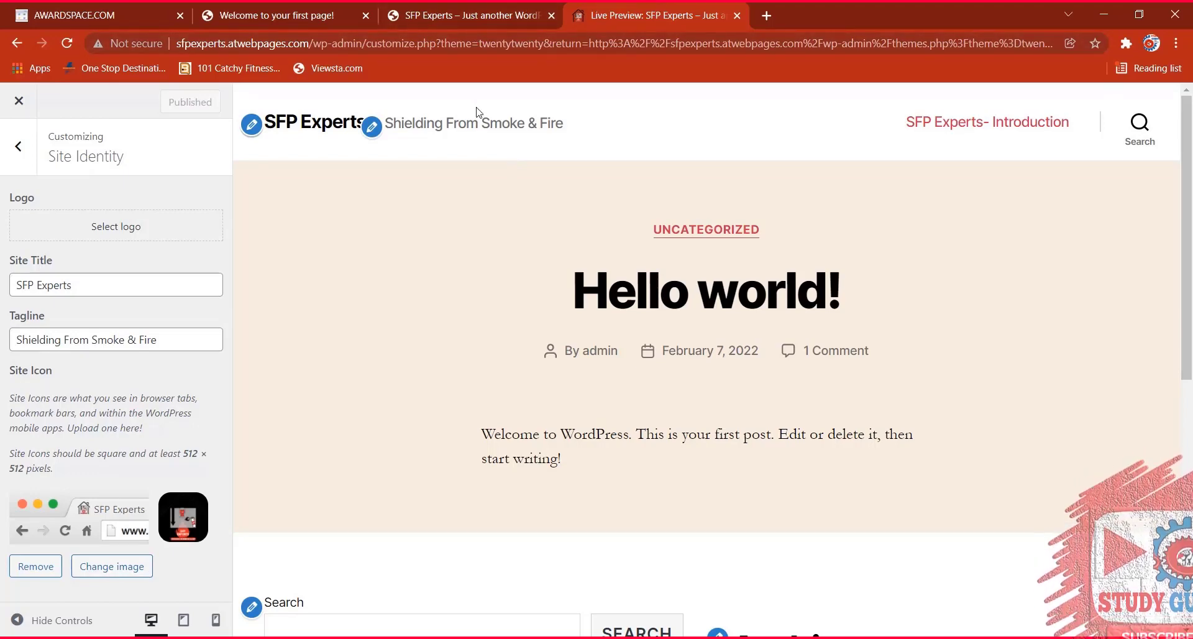
{"action": "scroll", "coordinate": [594, 168], "scroll_direction": "down", "scroll_amount": 8}
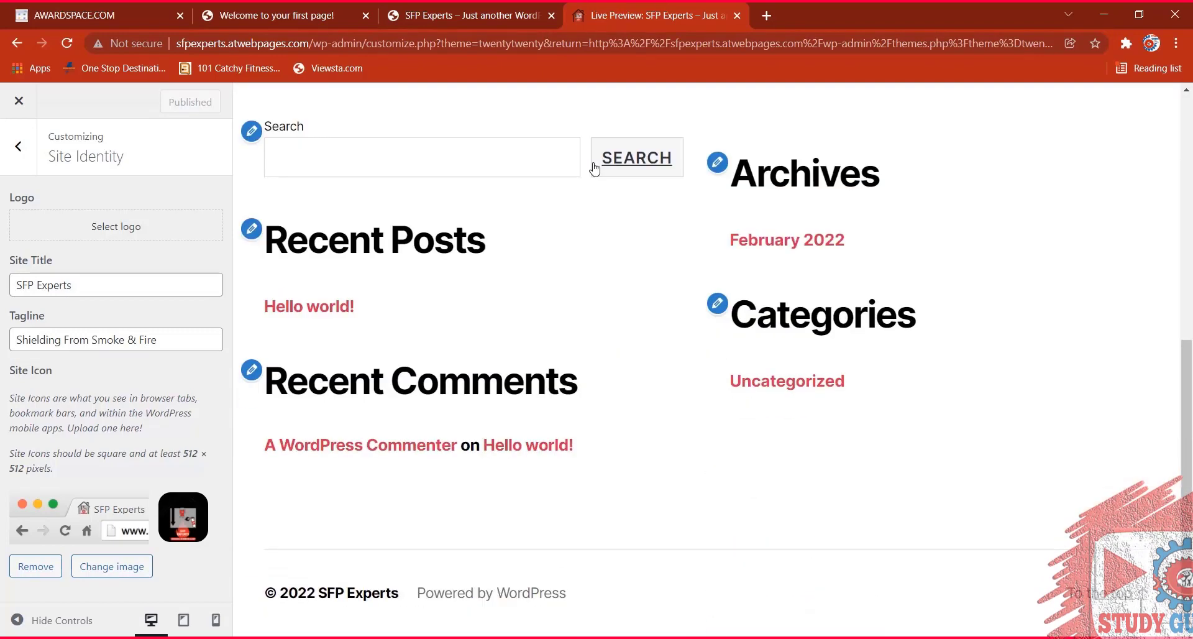
{"action": "scroll", "coordinate": [435, 245], "scroll_direction": "up", "scroll_amount": 10}
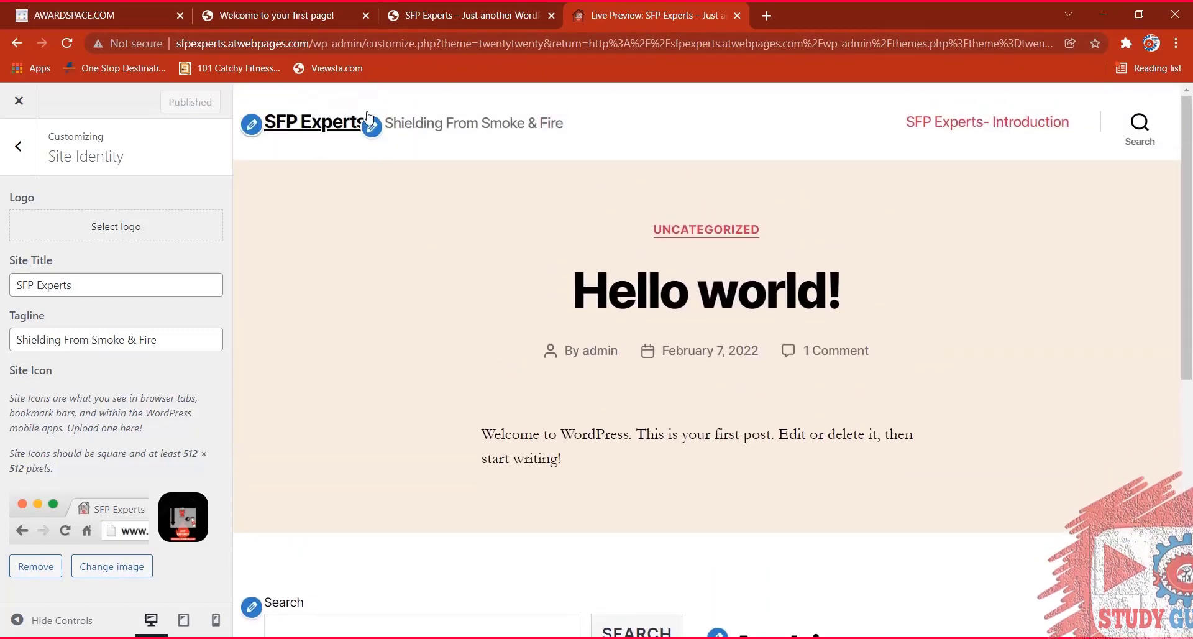
Check the live front page showing 'Shielding From Smoke & Fire' in the header and tab title.
{"action": "left_click", "coordinate": [427, 17]}
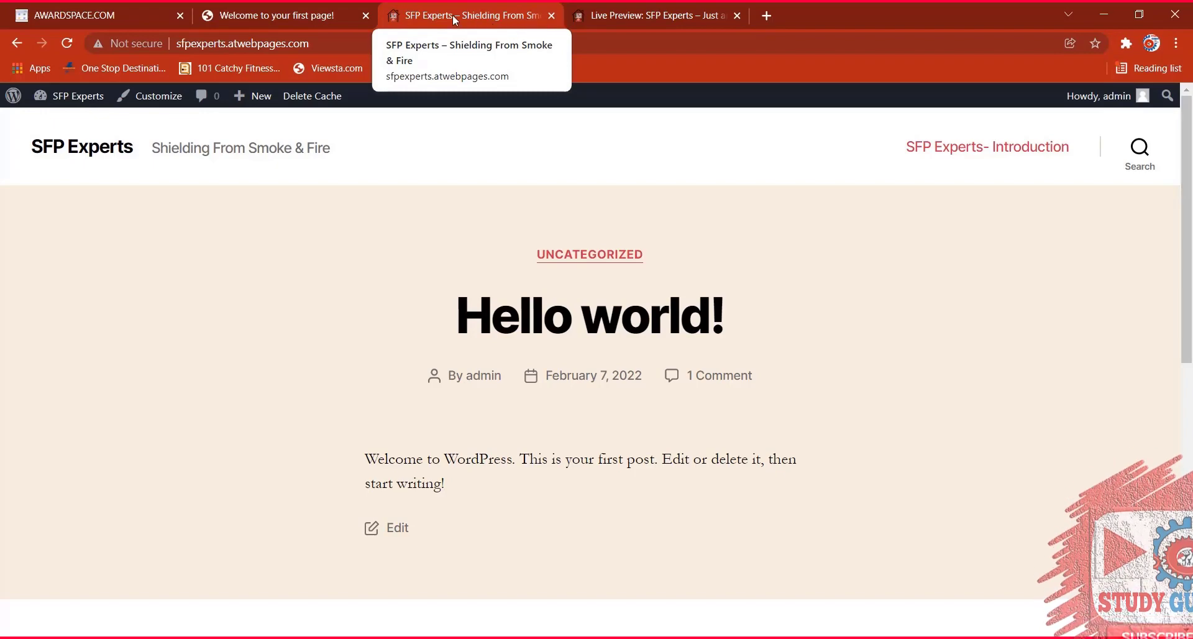
{"action": "scroll", "coordinate": [399, 235], "scroll_direction": "down", "scroll_amount": 7}
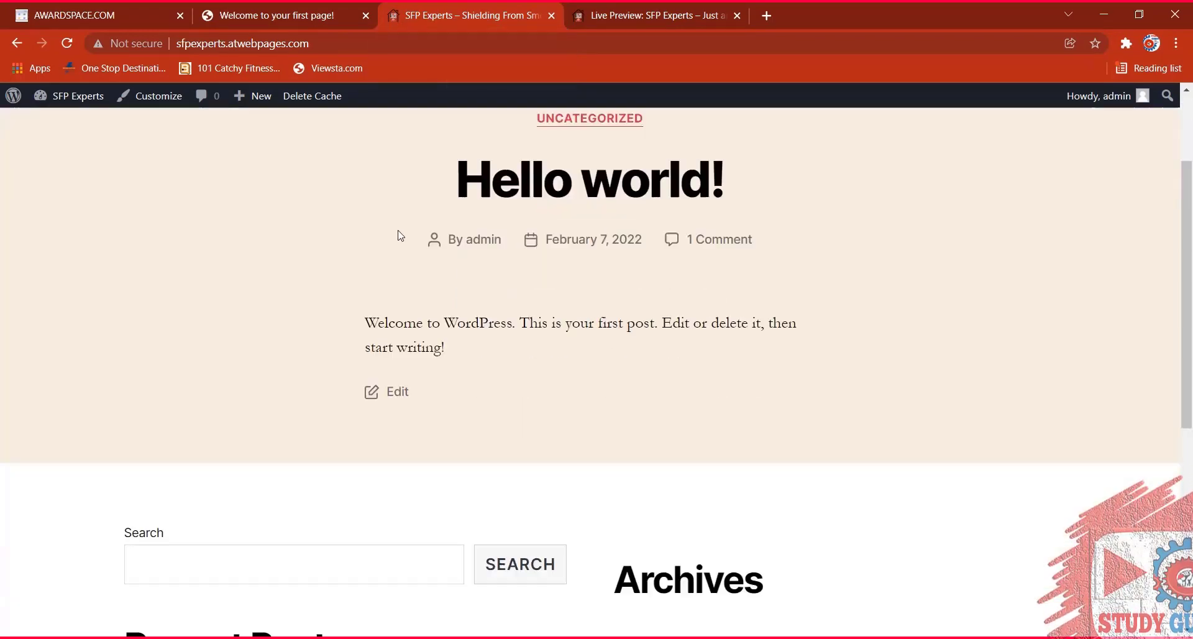
{"action": "scroll", "coordinate": [437, 327], "scroll_direction": "up", "scroll_amount": 2}
{"action": "scroll", "coordinate": [436, 328], "scroll_direction": "up", "scroll_amount": 5}
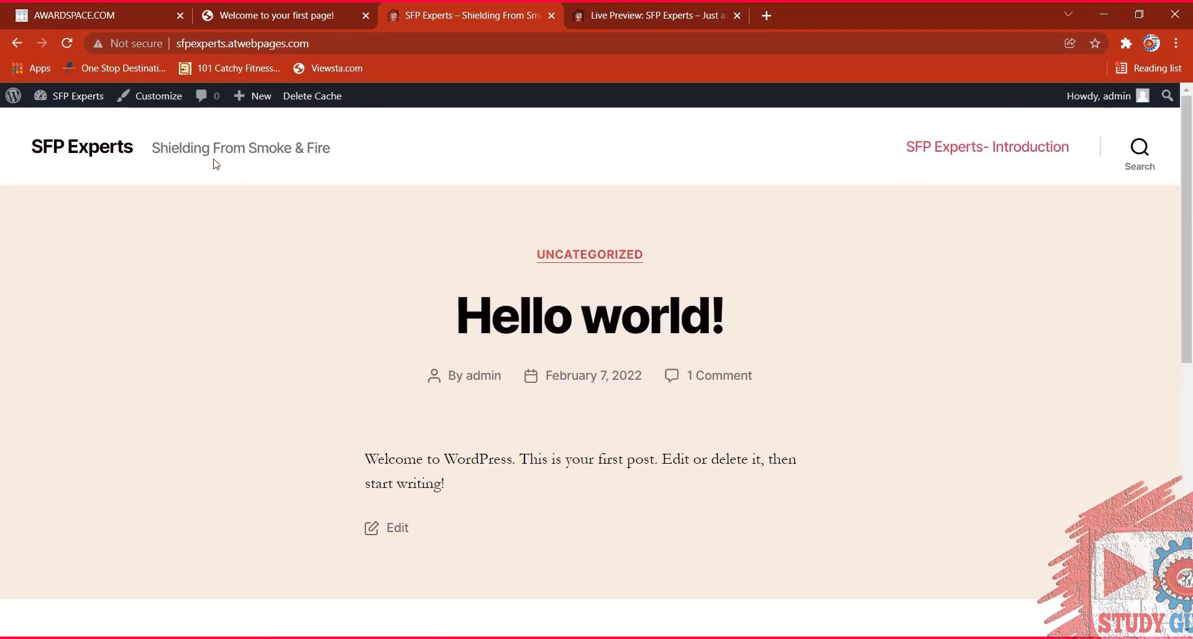
{"action": "mouse_move", "coordinate": [9, 107]}
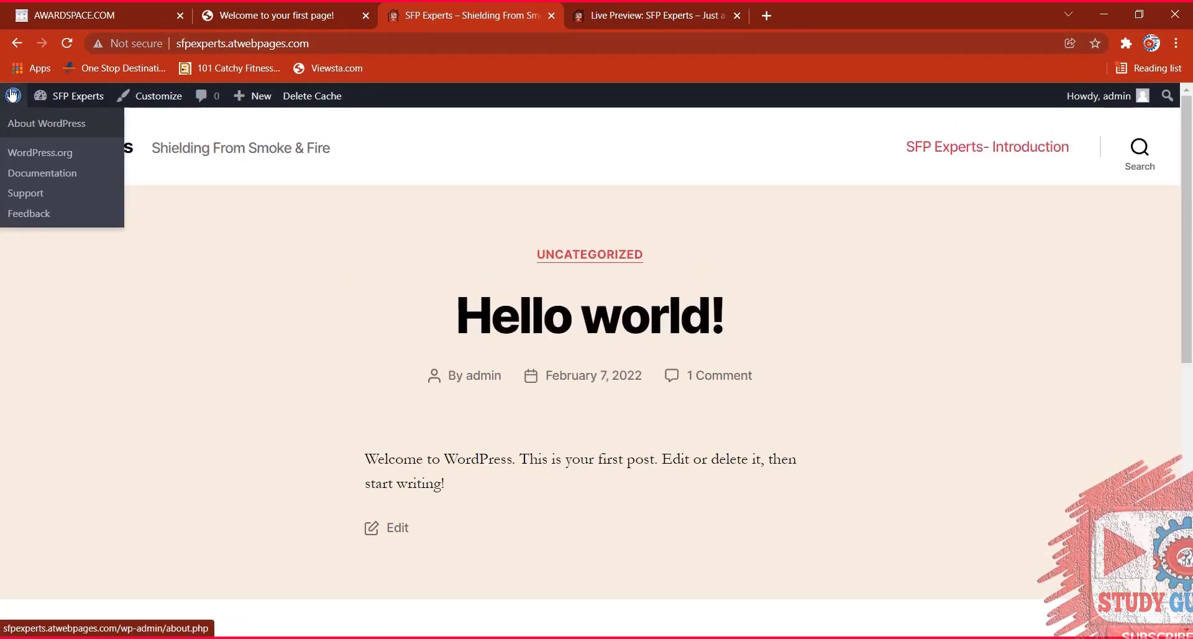
Go to the Dashboard, open Appearance > Background, and bring up the background image picker.
{"action": "mouse_move", "coordinate": [51, 98]}
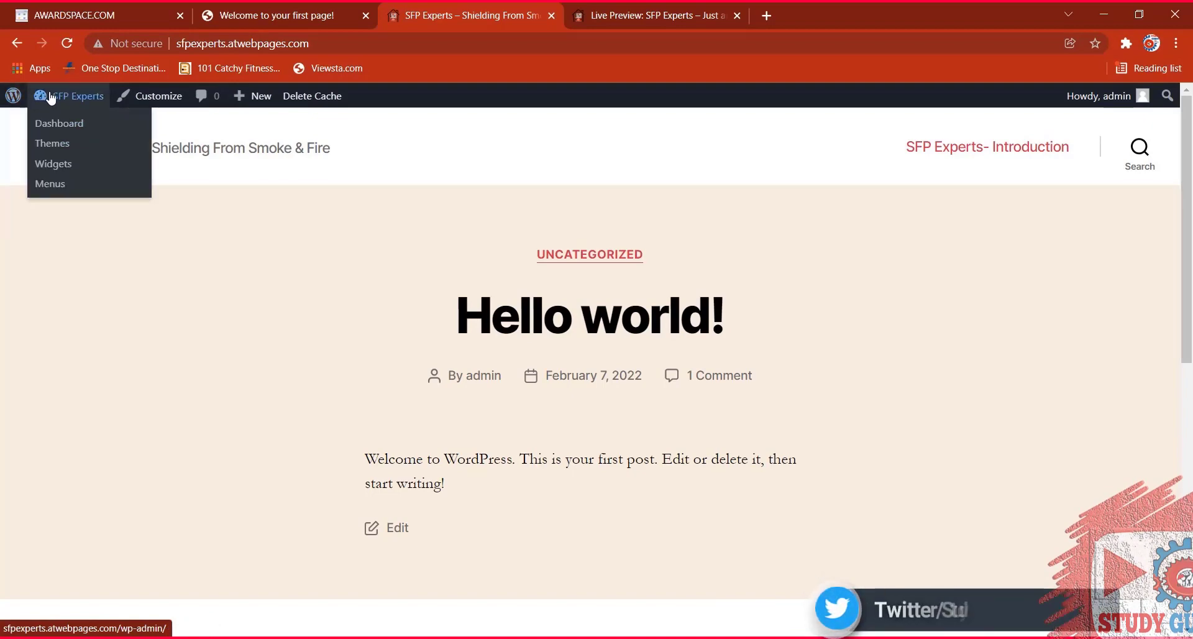
{"action": "left_click", "coordinate": [54, 124]}
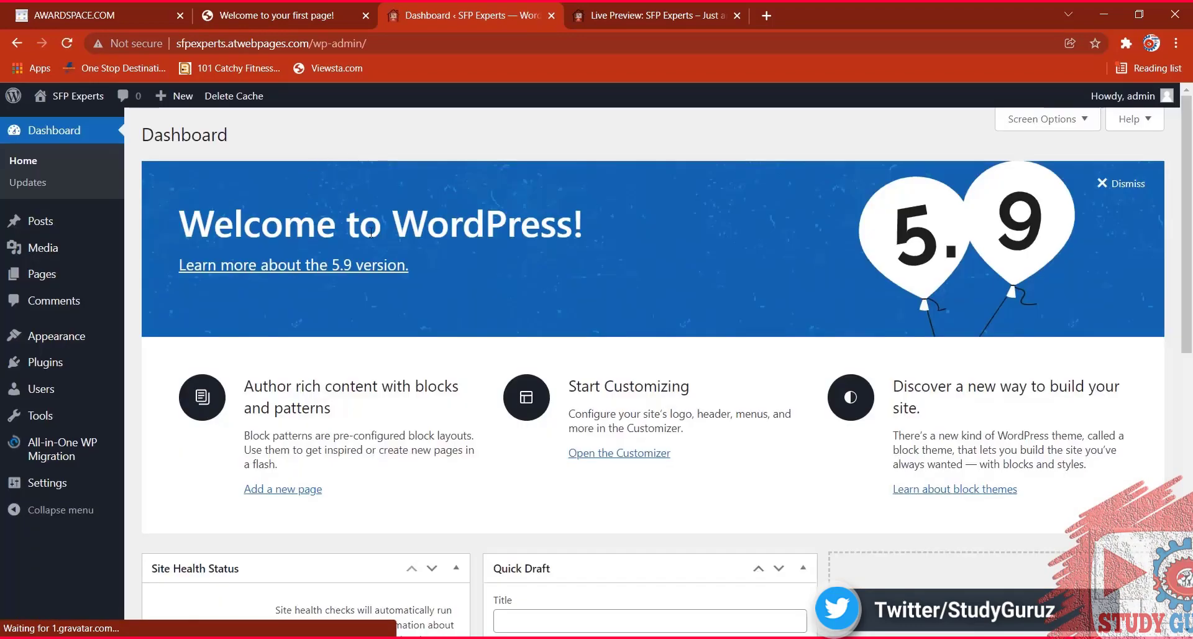
{"action": "mouse_move", "coordinate": [1163, 100]}
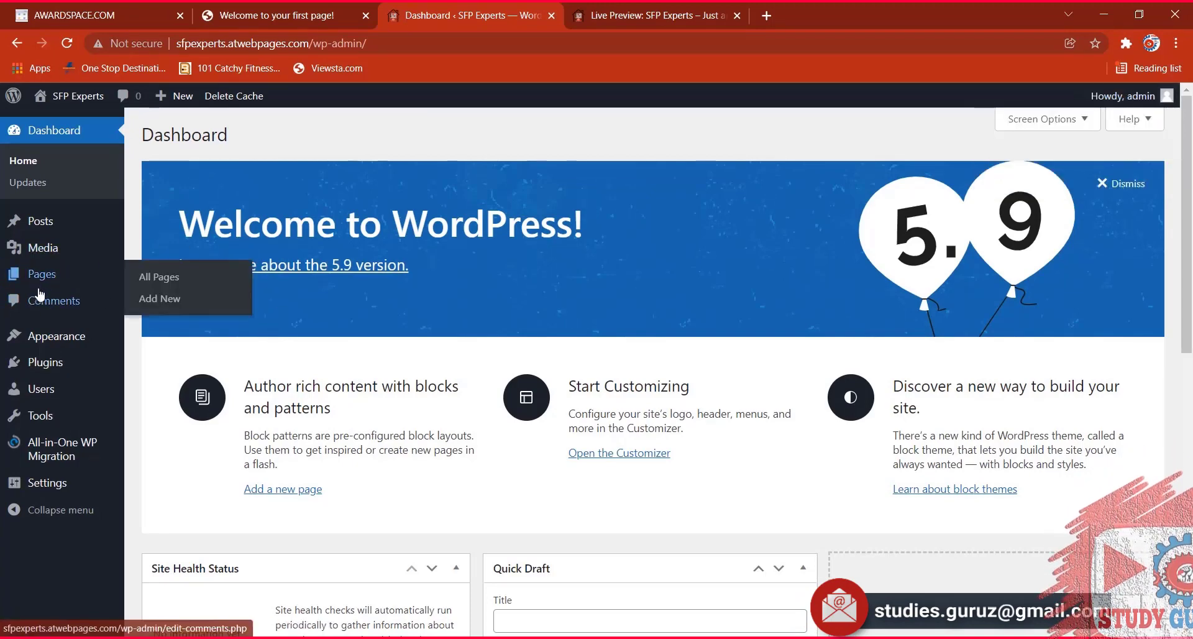
{"action": "mouse_move", "coordinate": [58, 360]}
{"action": "mouse_move", "coordinate": [55, 340]}
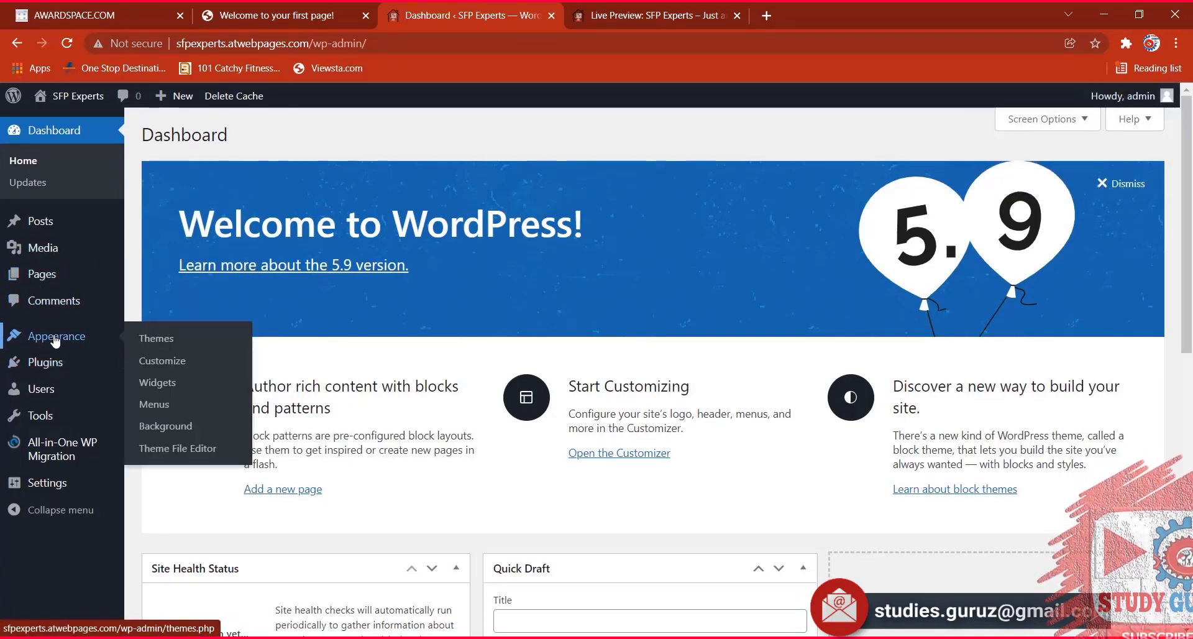
{"action": "left_click", "coordinate": [154, 427]}
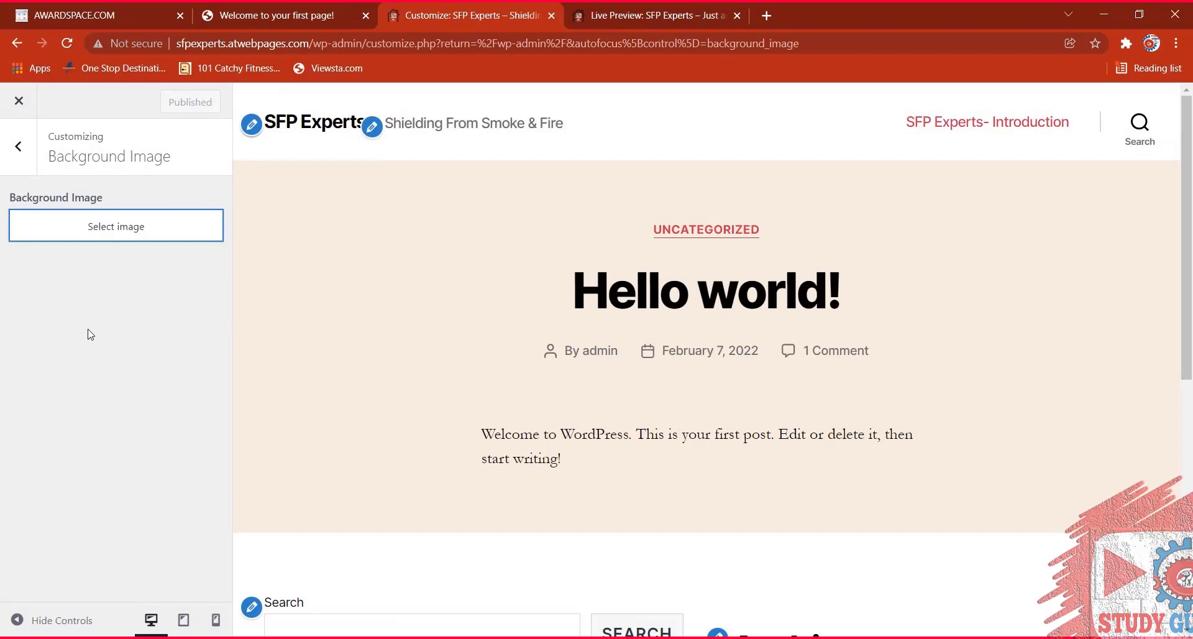
{"action": "left_click", "coordinate": [135, 229]}
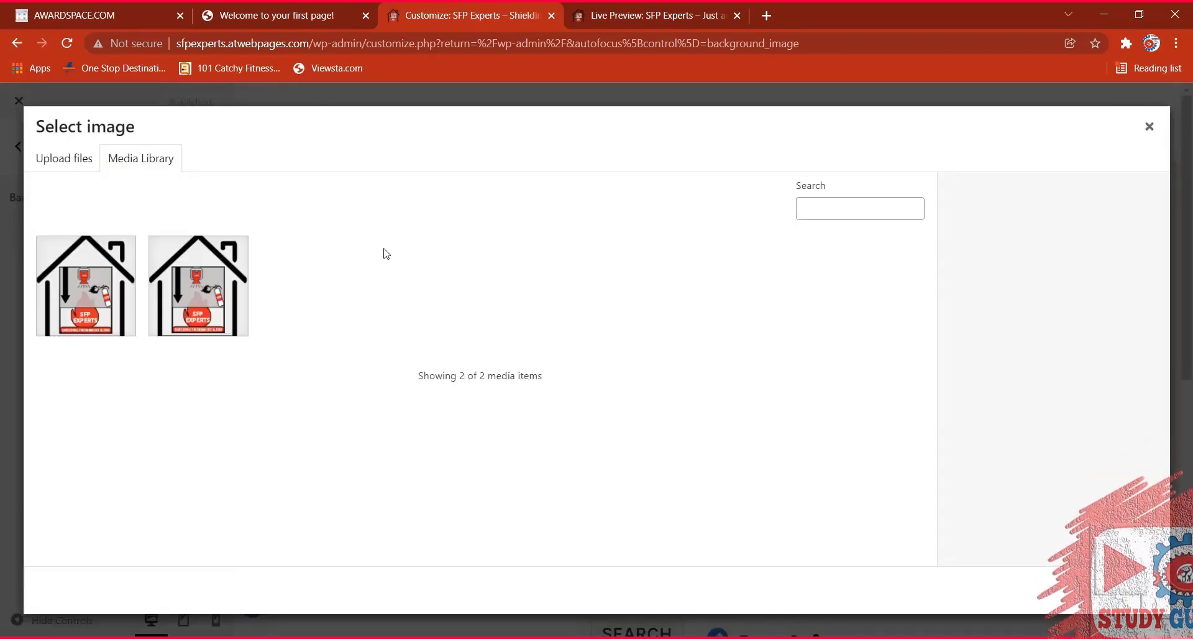
Apply the second house logo image as the background, then remove it.
{"action": "left_click", "coordinate": [194, 268]}
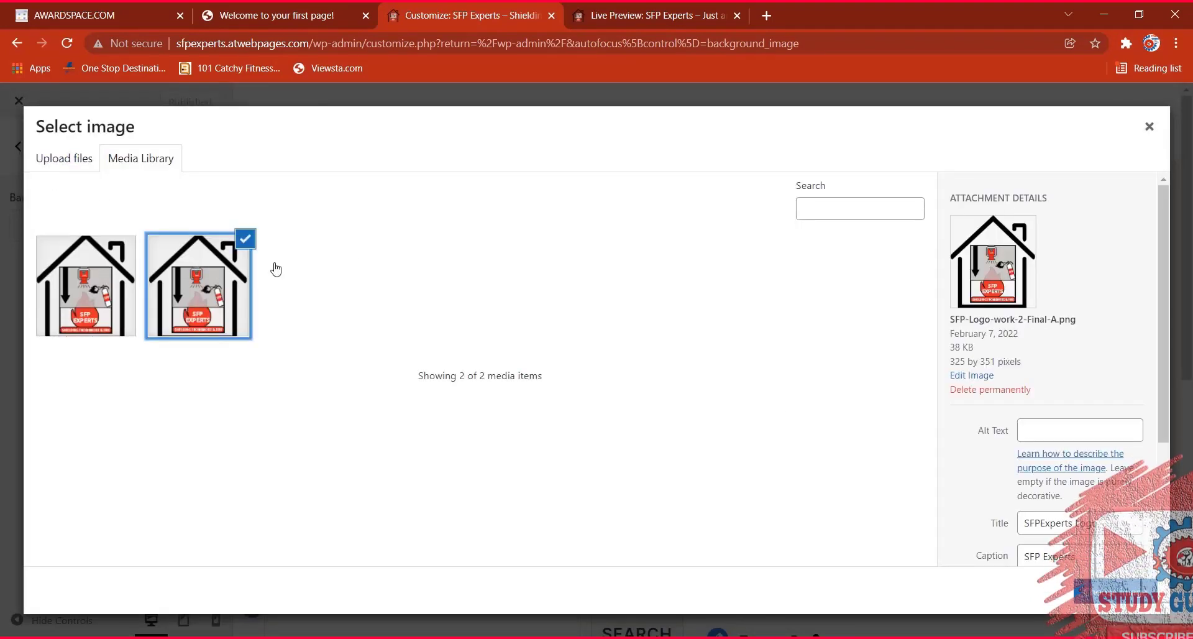
{"action": "left_click", "coordinate": [1124, 590]}
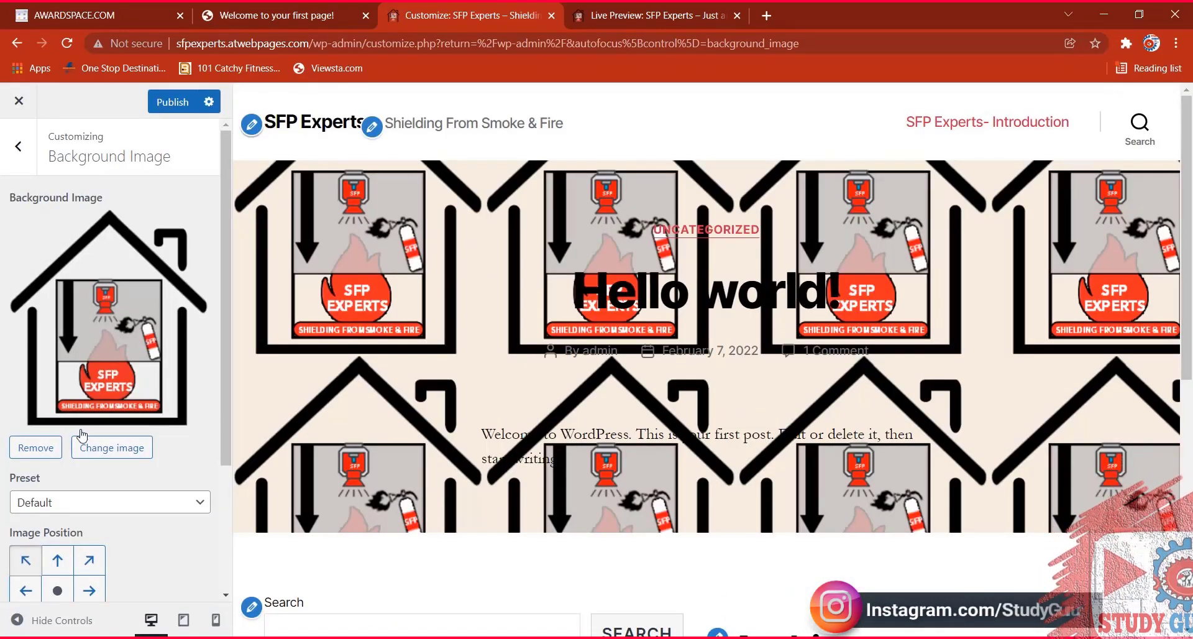
{"action": "left_click", "coordinate": [51, 450]}
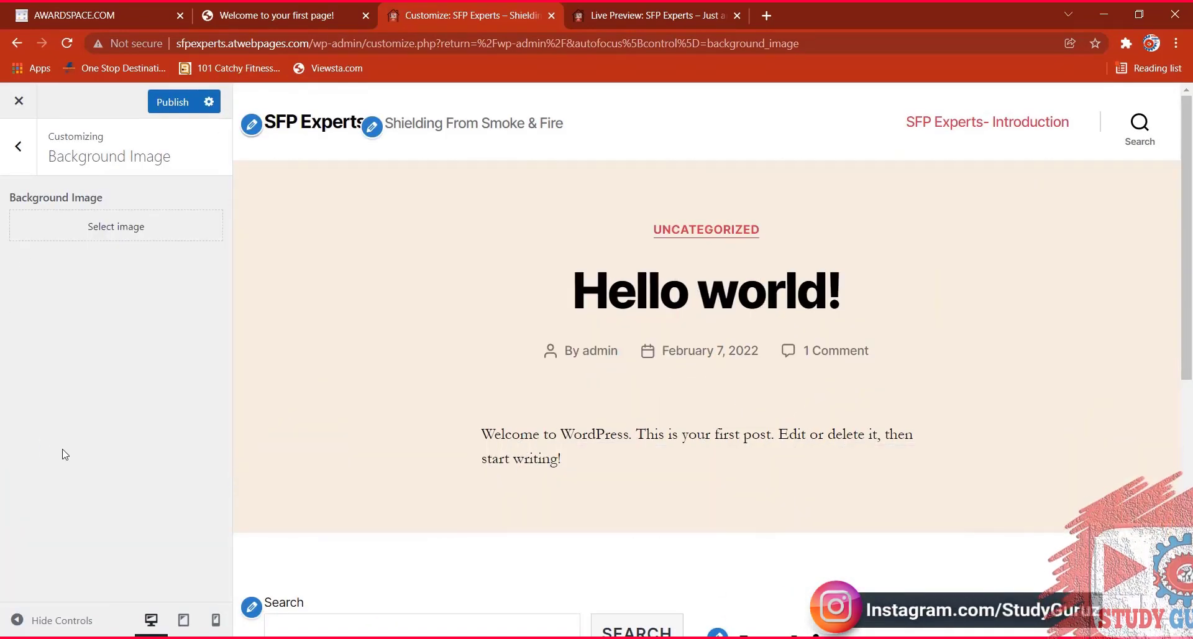
Upload automation-fire-alarm-control-hospital-260nw-1761169961.jpg as the new background image.
{"action": "left_click", "coordinate": [116, 226]}
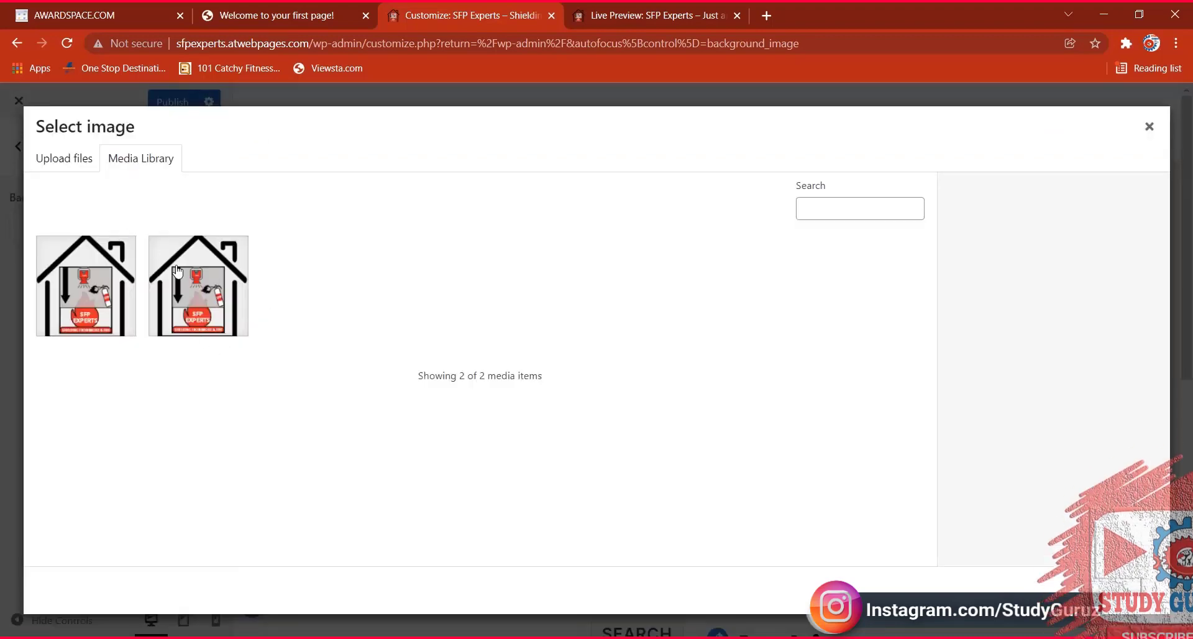
{"action": "left_click", "coordinate": [82, 159]}
{"action": "left_click", "coordinate": [607, 391]}
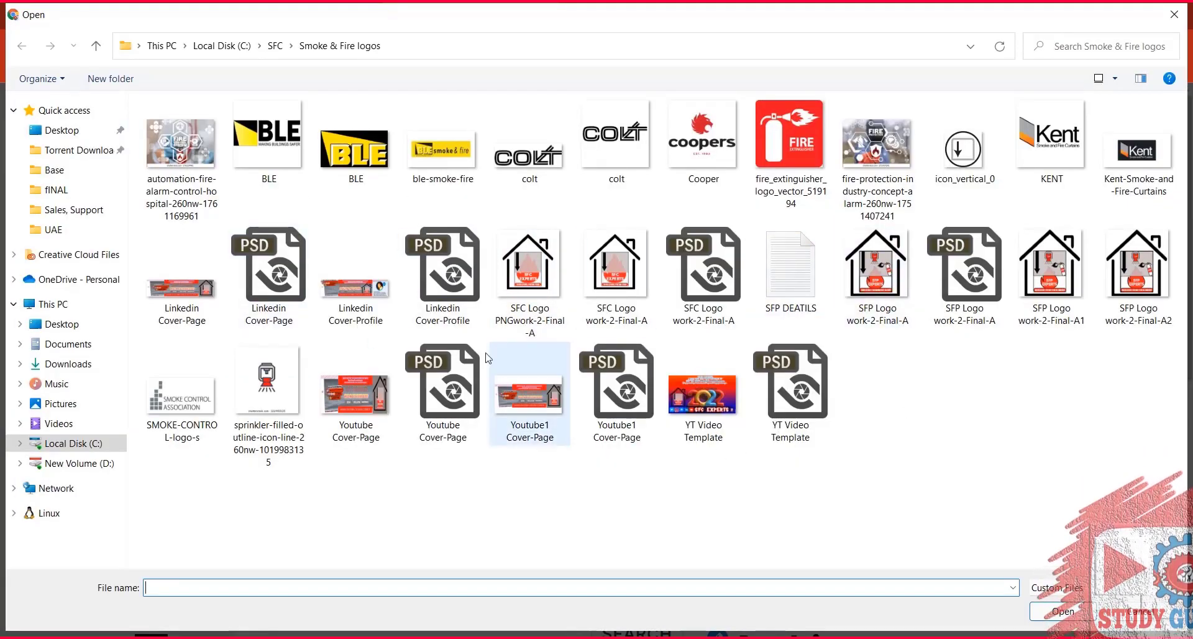
{"action": "double_click", "coordinate": [181, 151]}
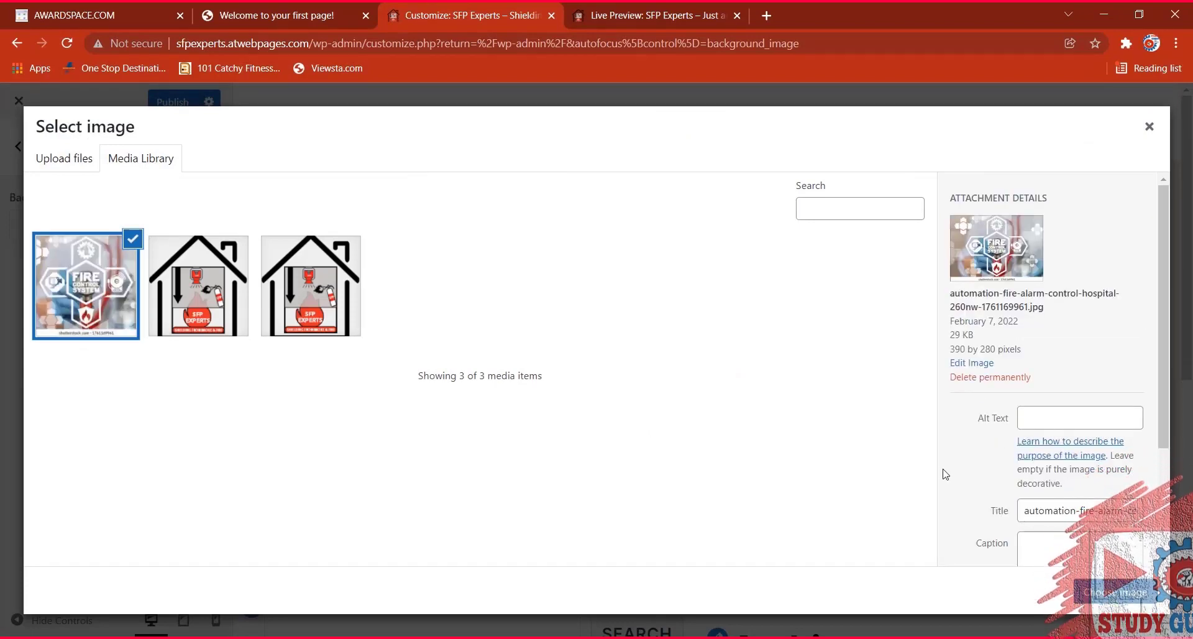
Publish the fire alarm control image as the tiled background, then switch to the site tab.
{"action": "left_click", "coordinate": [1115, 592]}
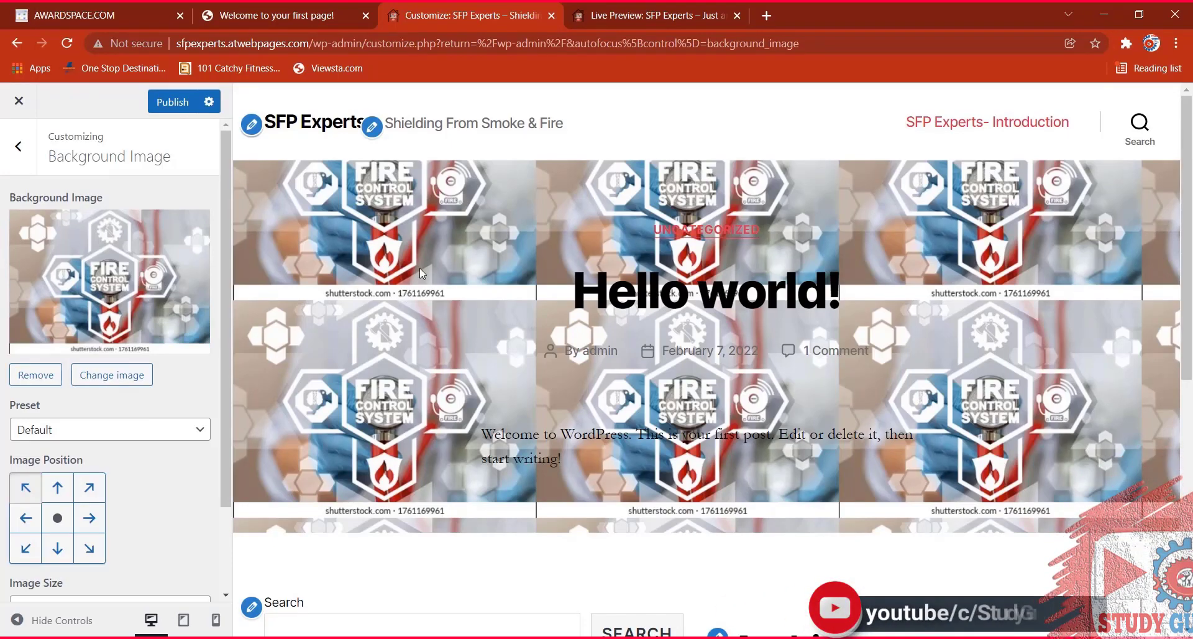
{"action": "scroll", "coordinate": [421, 274], "scroll_direction": "down", "scroll_amount": 6}
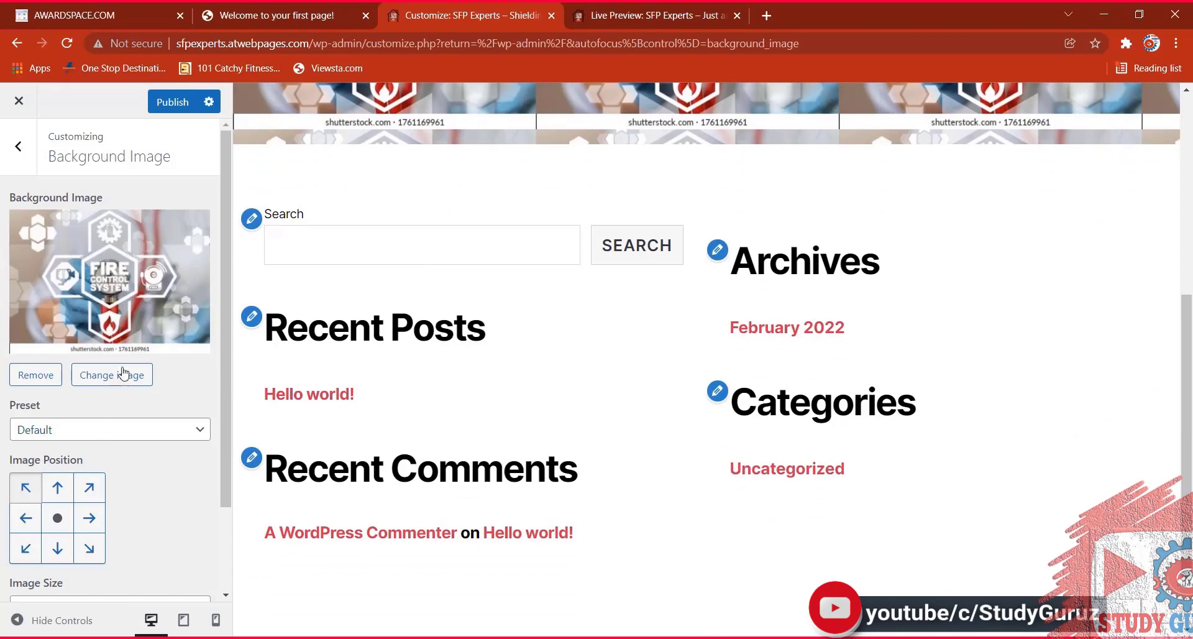
{"action": "left_click", "coordinate": [174, 103]}
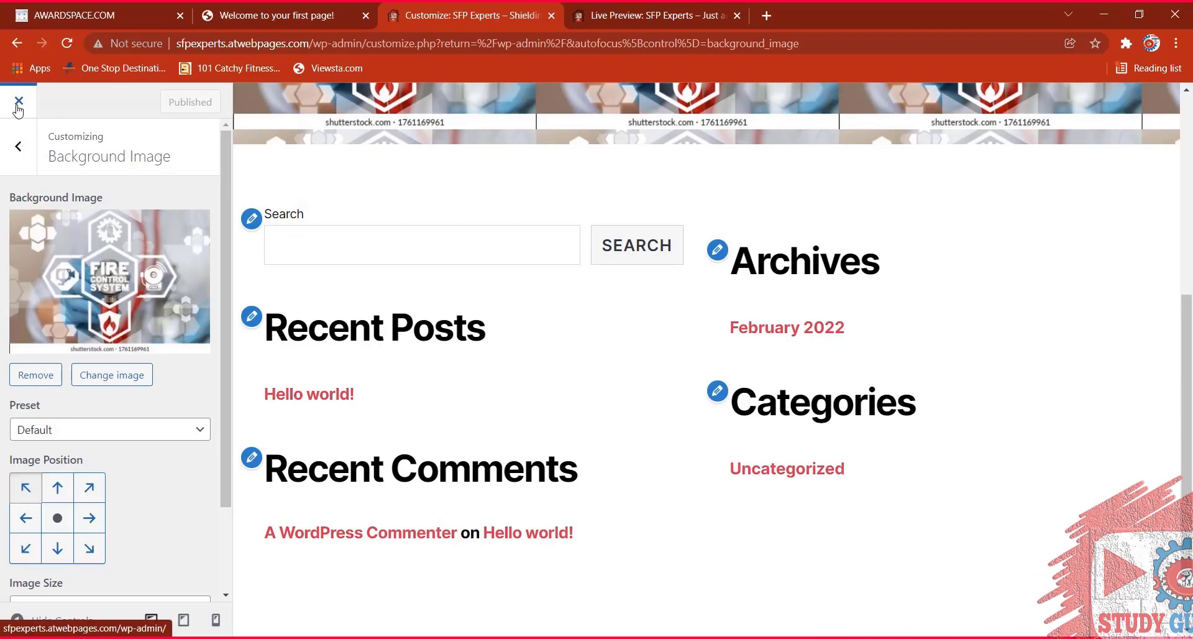
{"action": "left_click", "coordinate": [235, 17]}
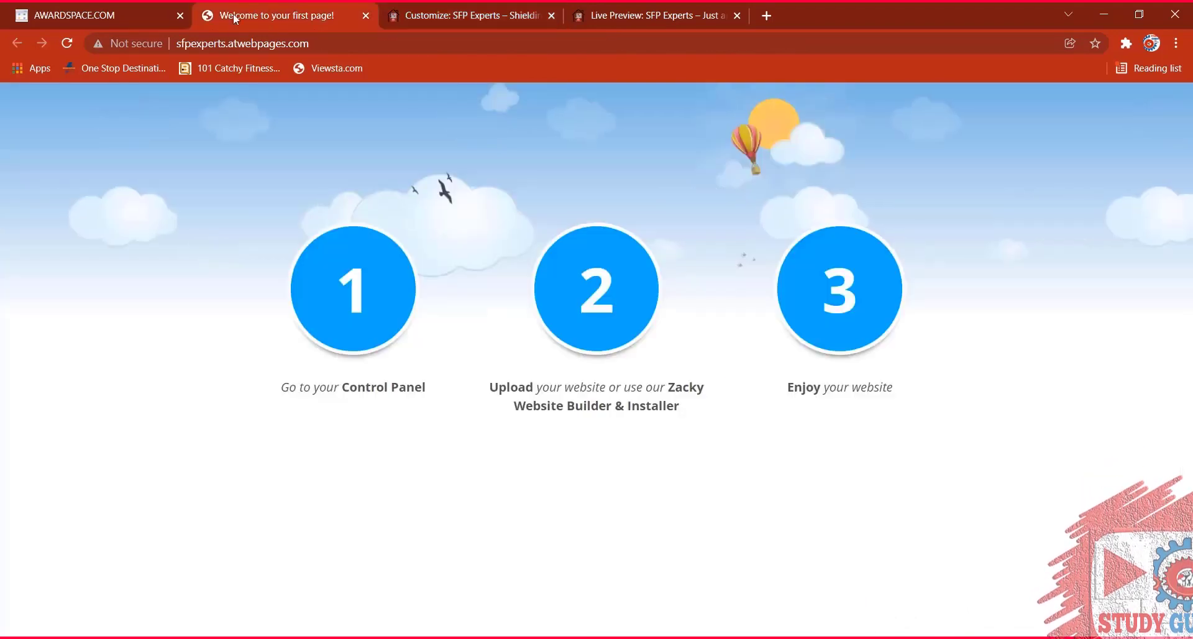
Reload the live site to view the tiled fire-control background, then go to the Dashboard.
{"action": "left_click", "coordinate": [67, 43]}
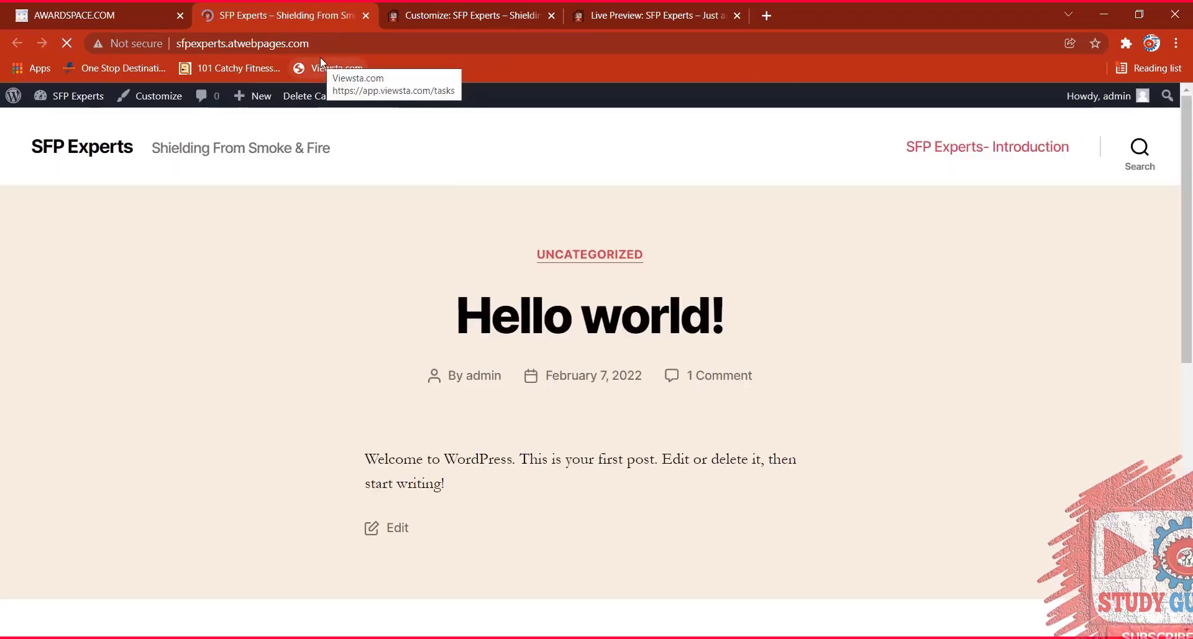
{"action": "scroll", "coordinate": [392, 241], "scroll_direction": "down", "scroll_amount": 10}
{"action": "scroll", "coordinate": [293, 323], "scroll_direction": "up", "scroll_amount": 11}
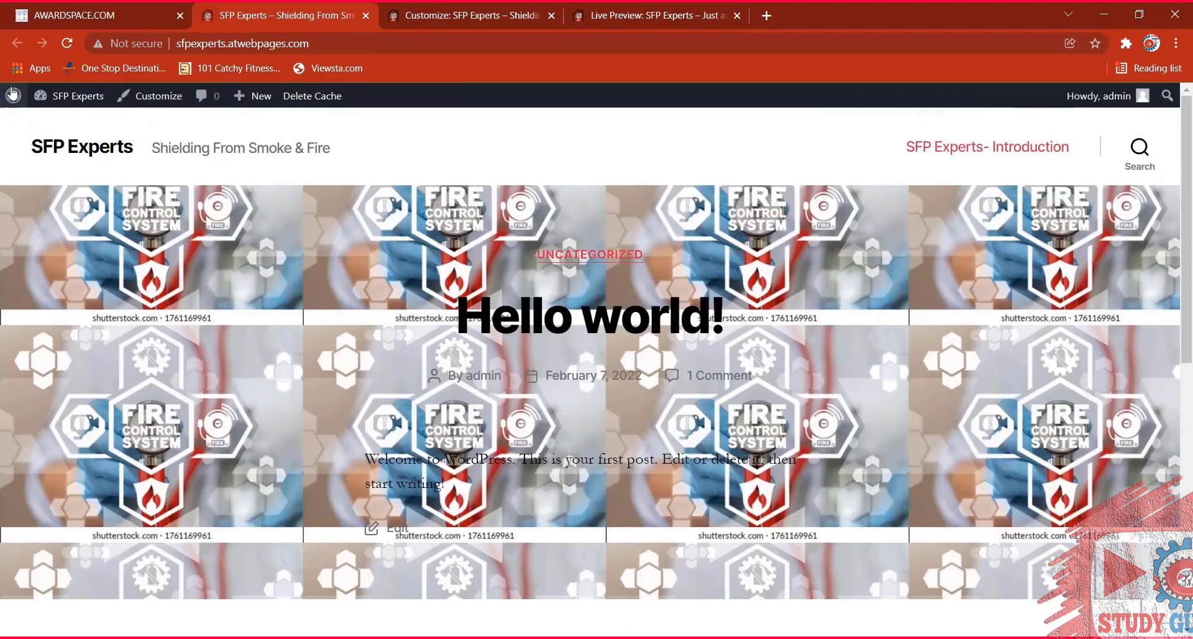
{"action": "mouse_move", "coordinate": [70, 95]}
{"action": "left_click", "coordinate": [73, 122]}
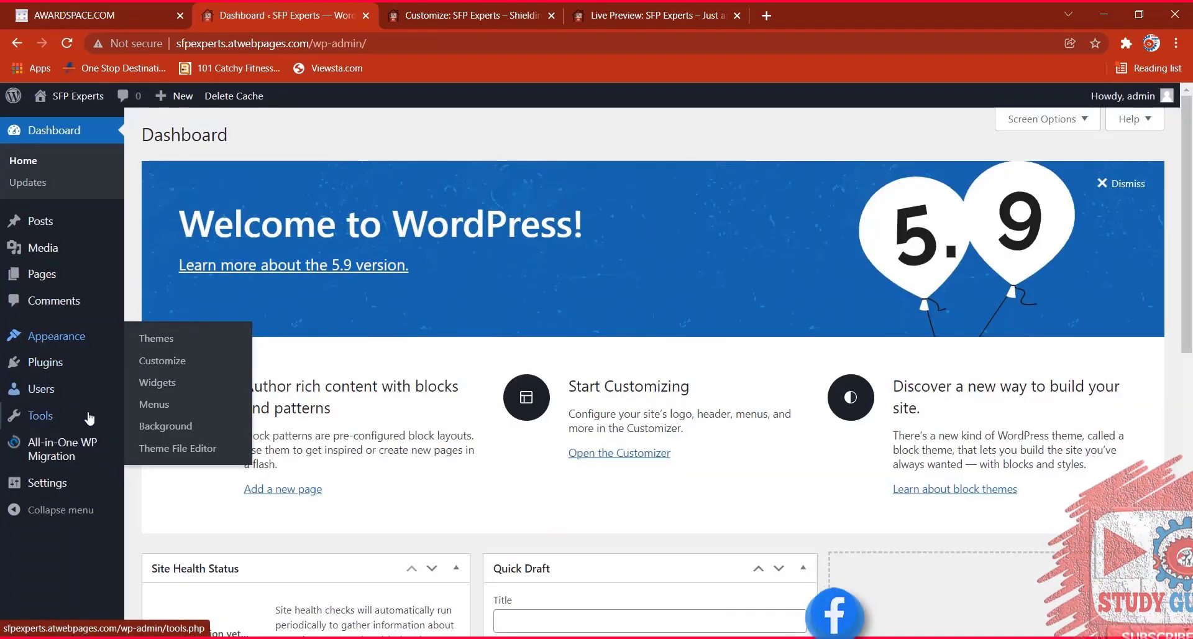
Go to Plugins > Add New to list featured plugins like Classic Editor and Jetpack.
{"action": "mouse_move", "coordinate": [57, 368]}
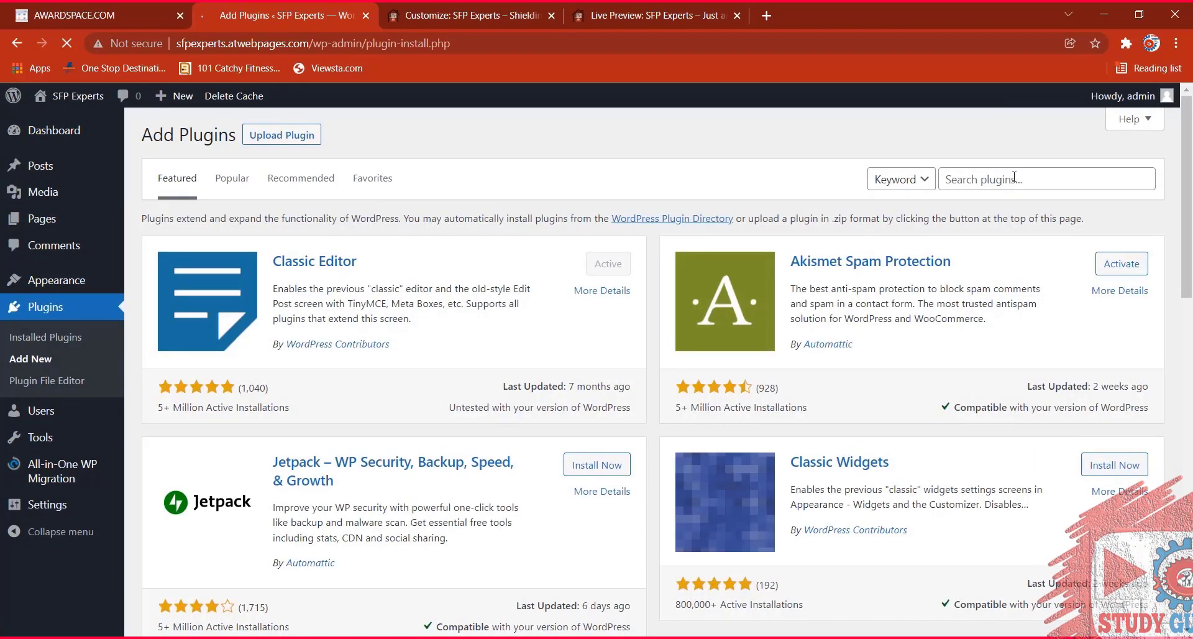
Search 'woocommerce', then install and activate Sticky Add To Cart Bar For WooCommerce.
{"action": "type", "text": "woo"}
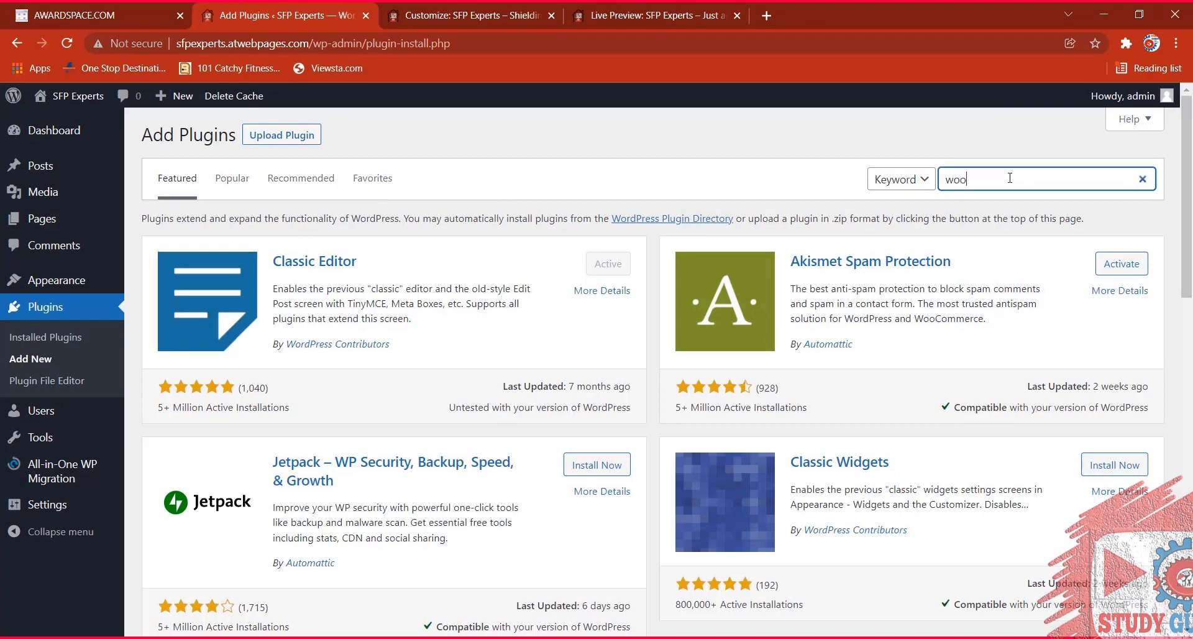
{"action": "type", "text": "commerce"}
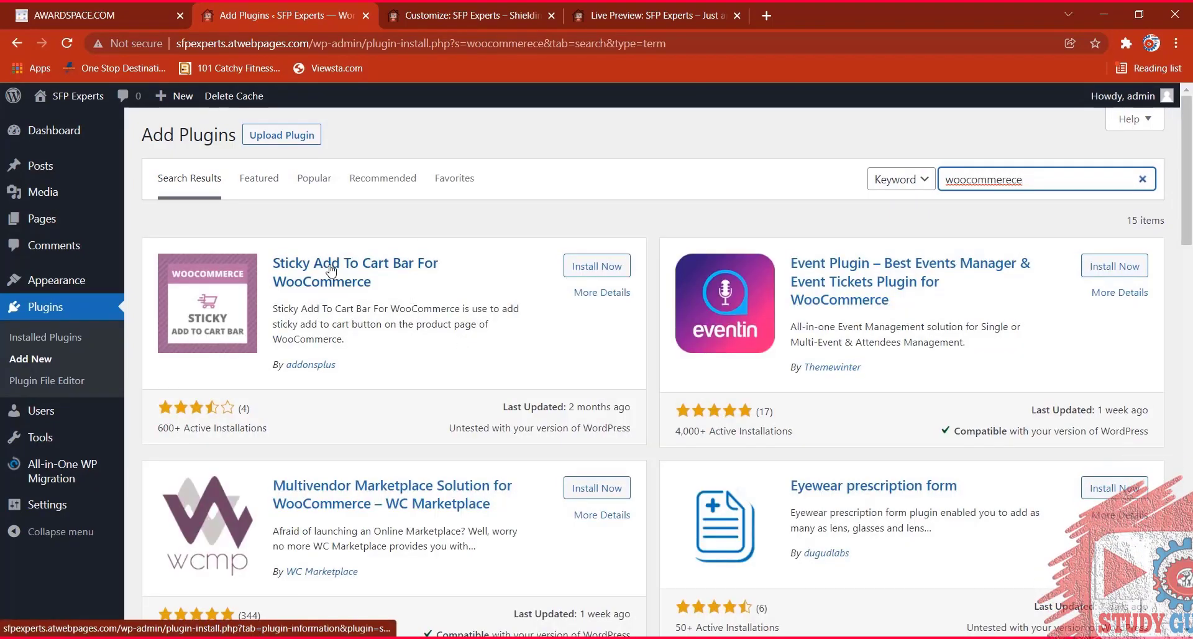
{"action": "left_click", "coordinate": [569, 266]}
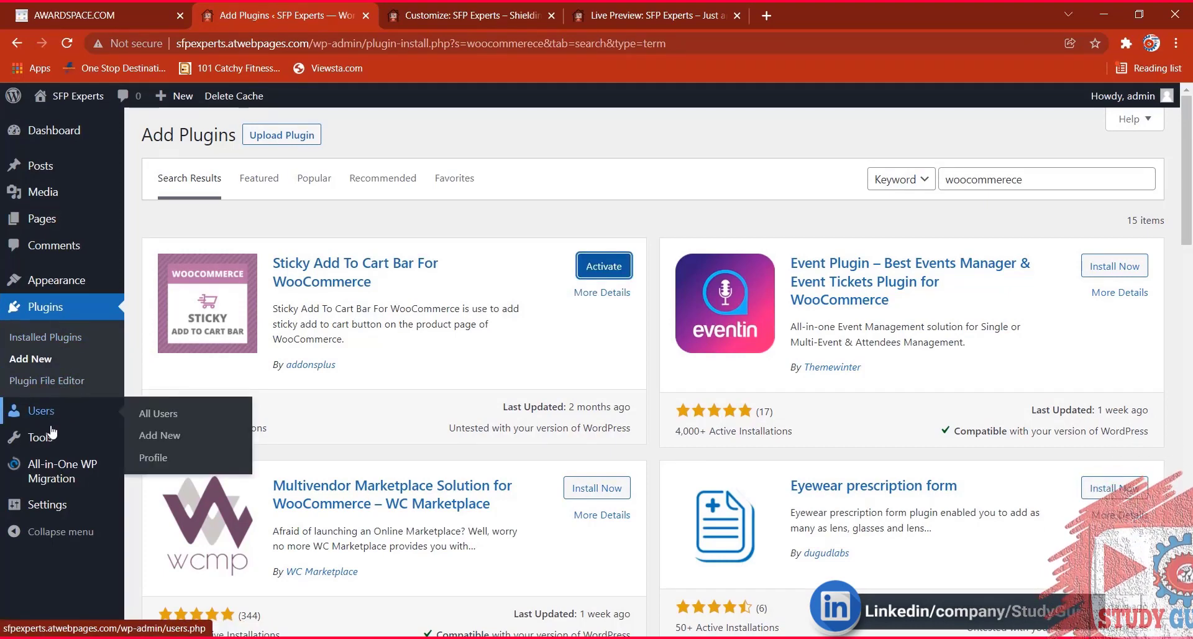
{"action": "mouse_move", "coordinate": [51, 438]}
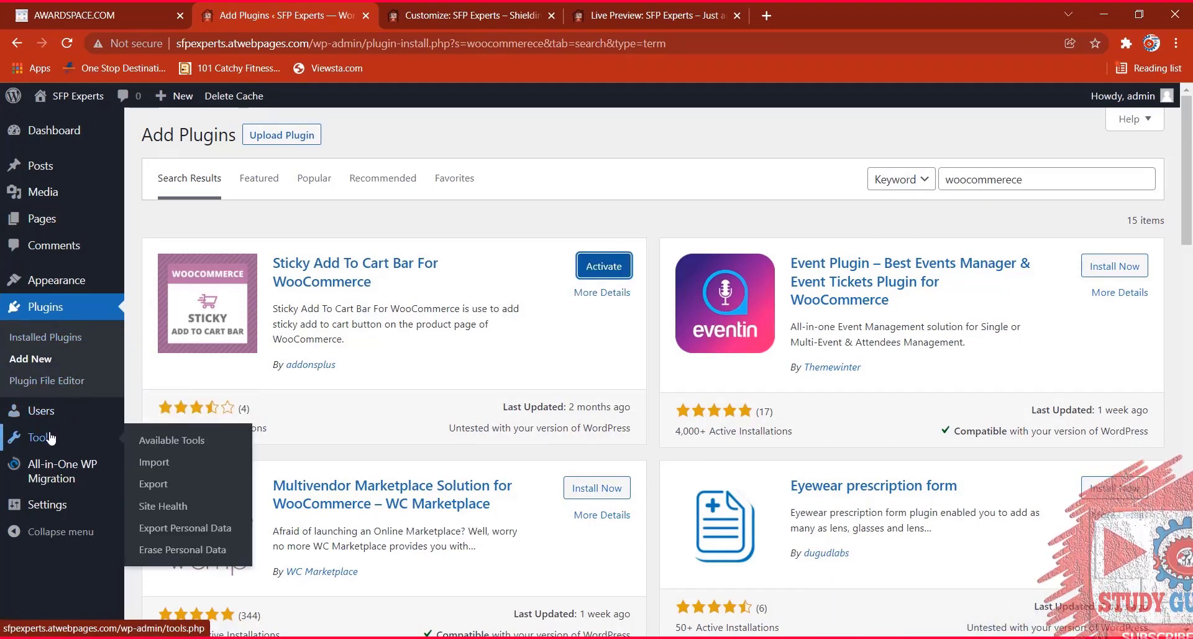
{"action": "mouse_move", "coordinate": [56, 415]}
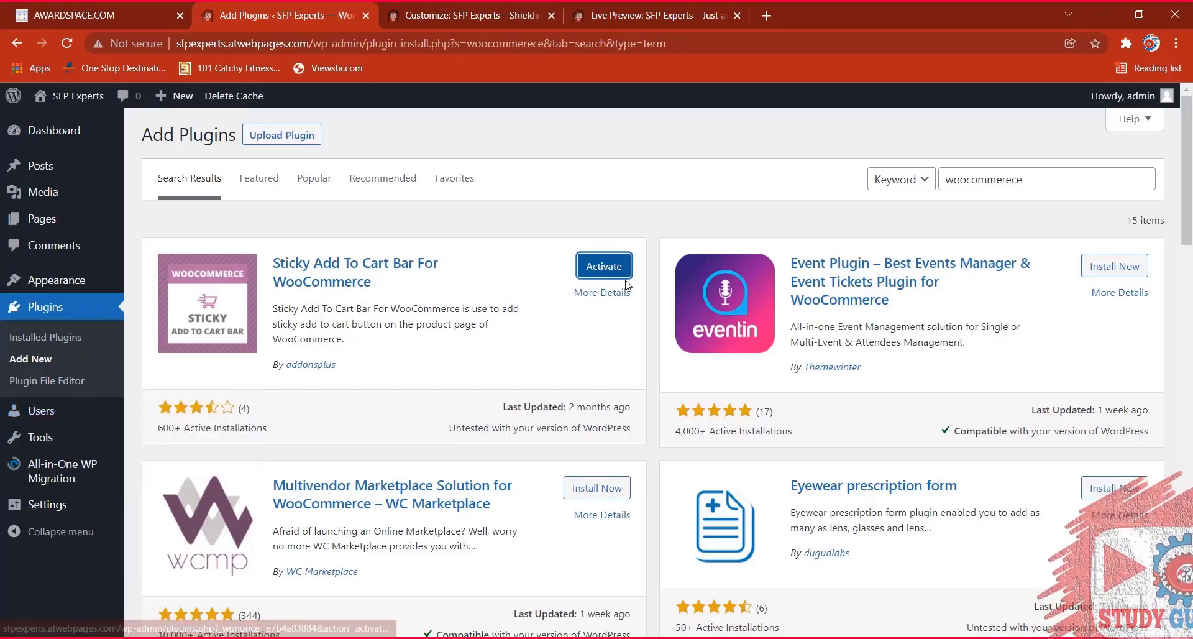
{"action": "left_click", "coordinate": [607, 266]}
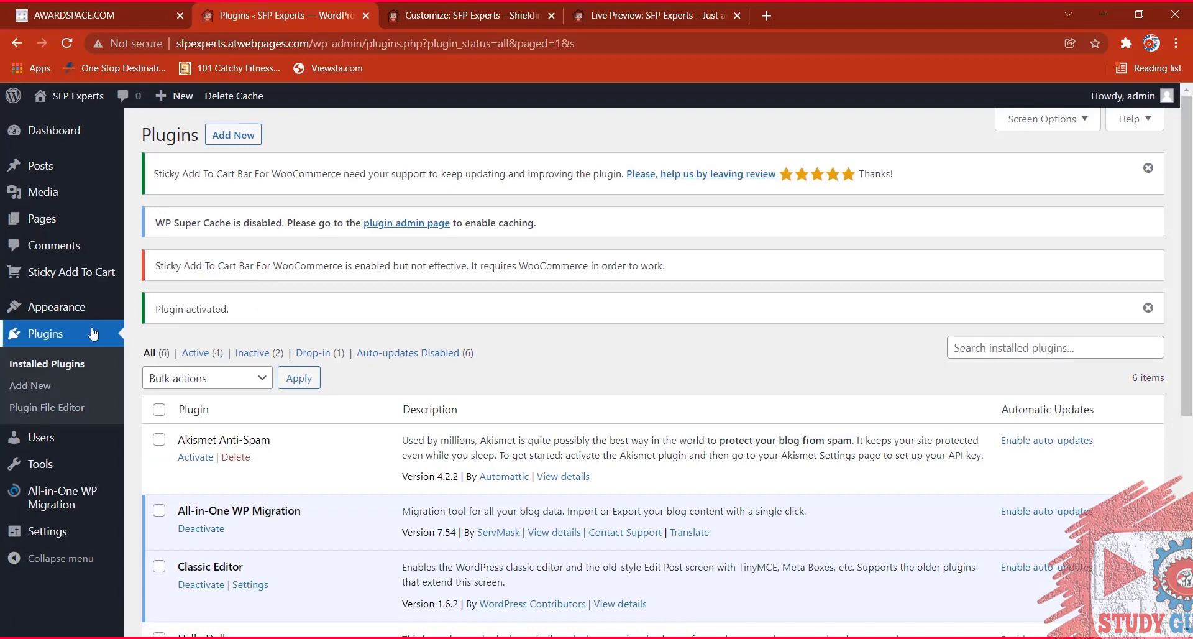
Reload and scroll through the Installed Plugins list, then go to the Tools page.
{"action": "scroll", "coordinate": [211, 351], "scroll_direction": "down", "scroll_amount": 4}
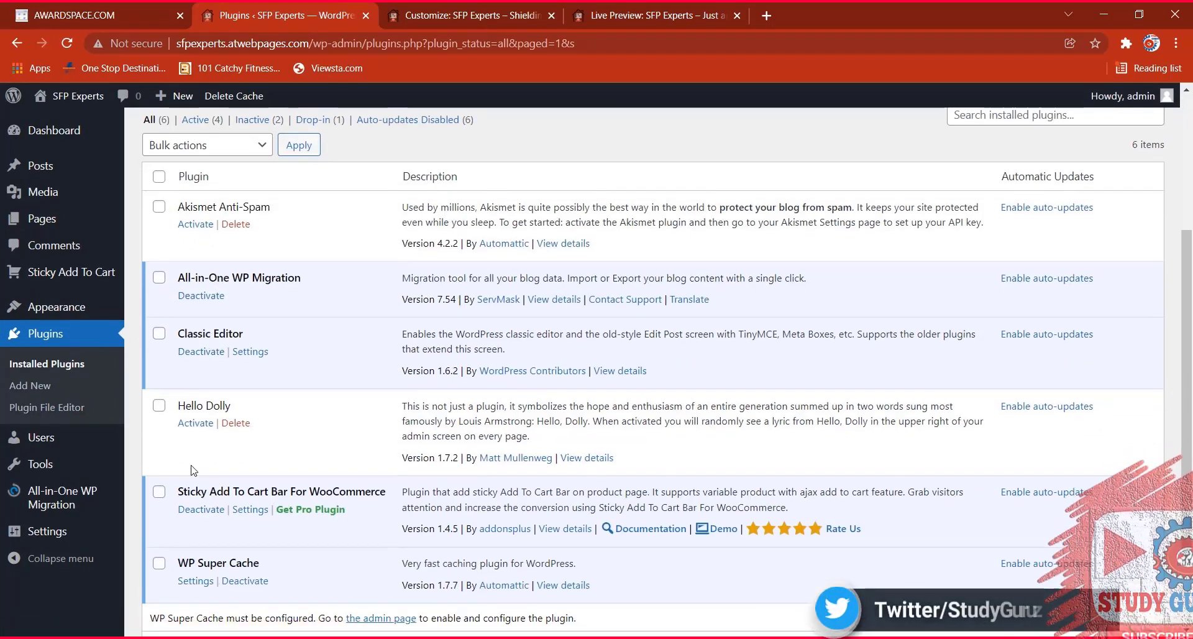
{"action": "scroll", "coordinate": [196, 435], "scroll_direction": "down", "scroll_amount": 1}
{"action": "scroll", "coordinate": [59, 348], "scroll_direction": "up", "scroll_amount": 5}
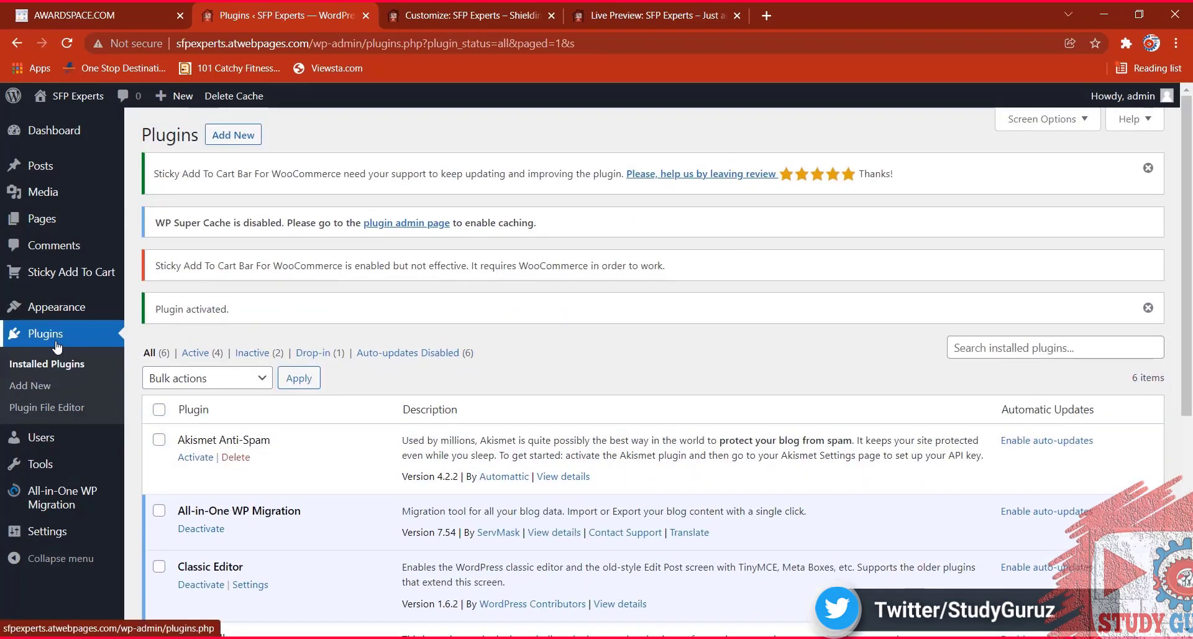
{"action": "left_click", "coordinate": [55, 366]}
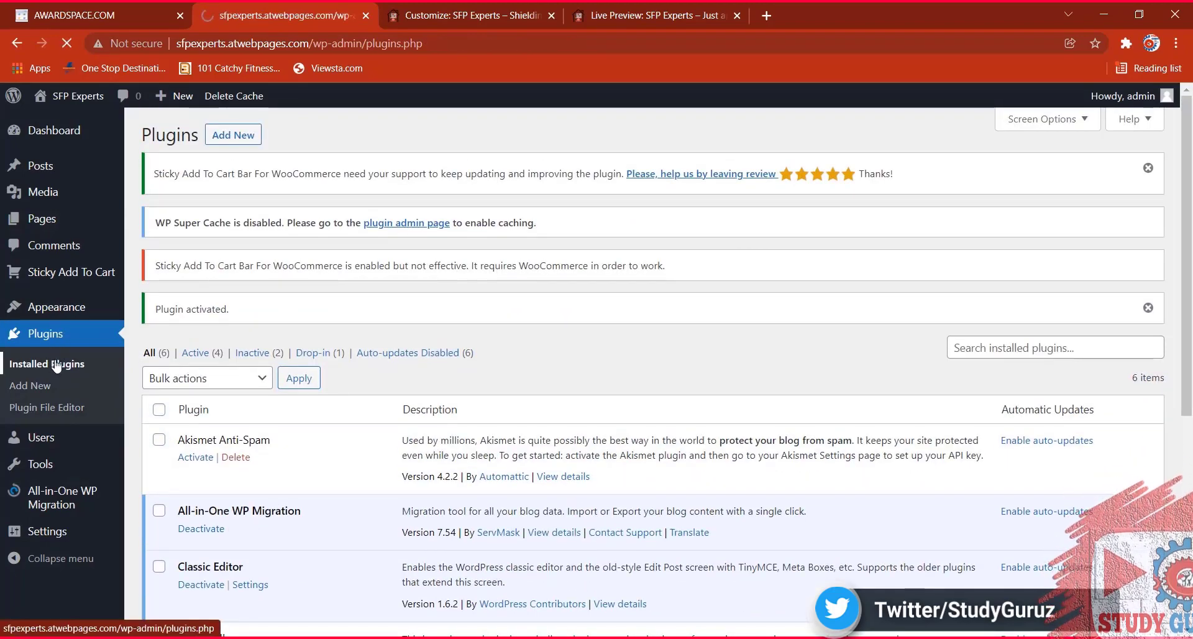
{"action": "scroll", "coordinate": [152, 346], "scroll_direction": "down", "scroll_amount": 4}
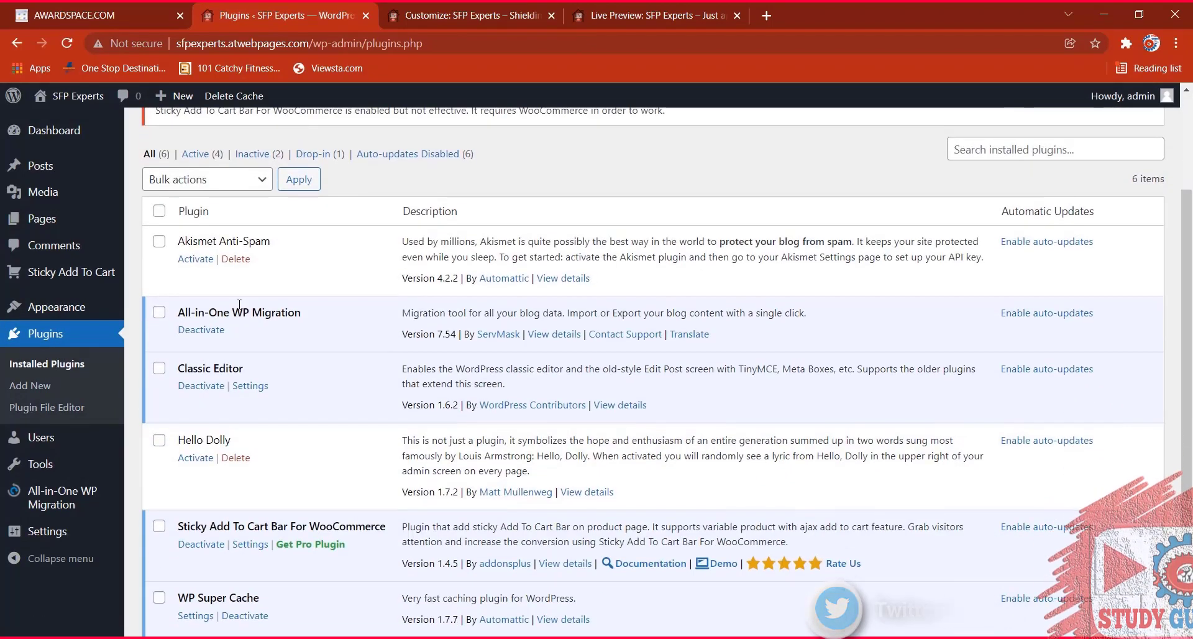
{"action": "scroll", "coordinate": [237, 373], "scroll_direction": "down", "scroll_amount": 1}
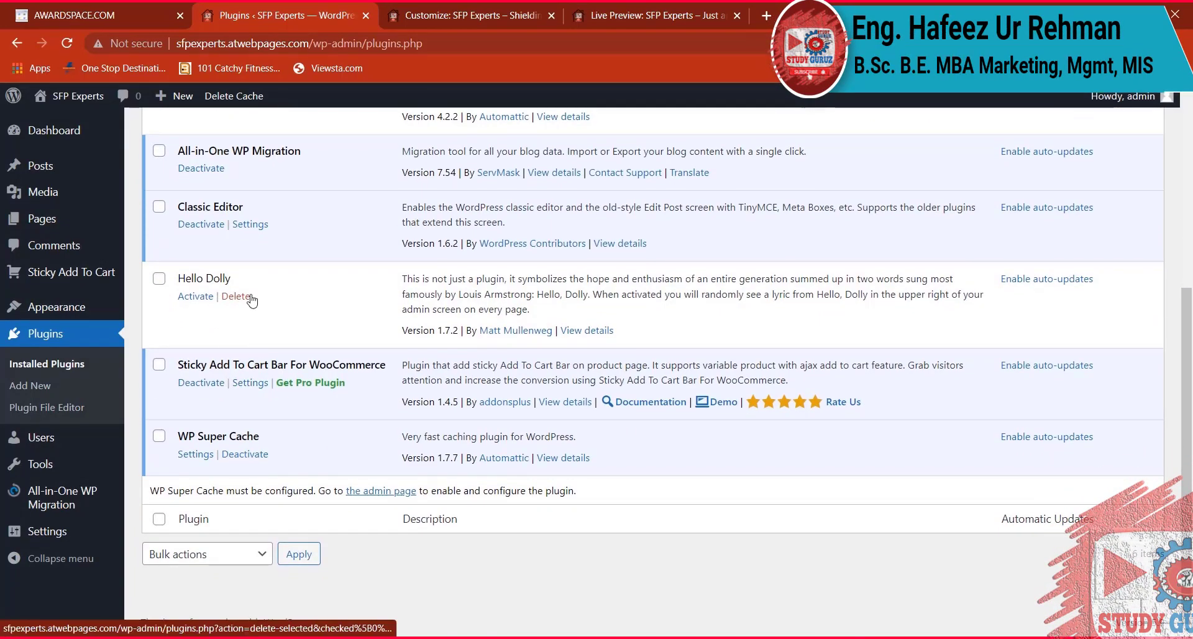
{"action": "scroll", "coordinate": [289, 241], "scroll_direction": "up", "scroll_amount": 5}
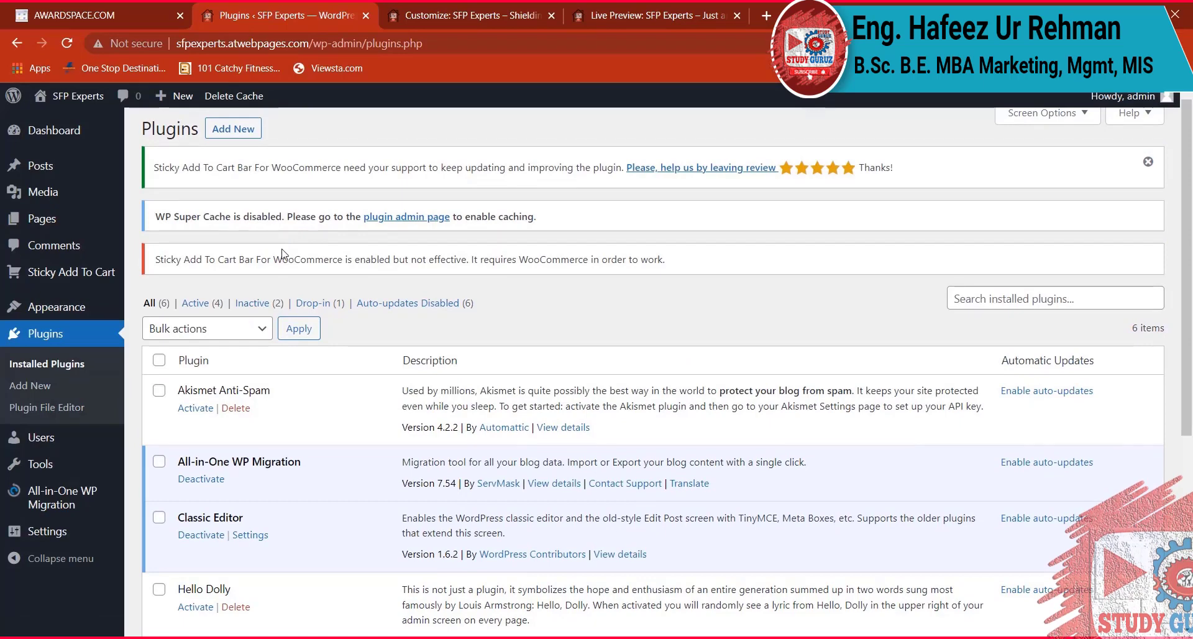
{"action": "scroll", "coordinate": [276, 262], "scroll_direction": "down", "scroll_amount": 4}
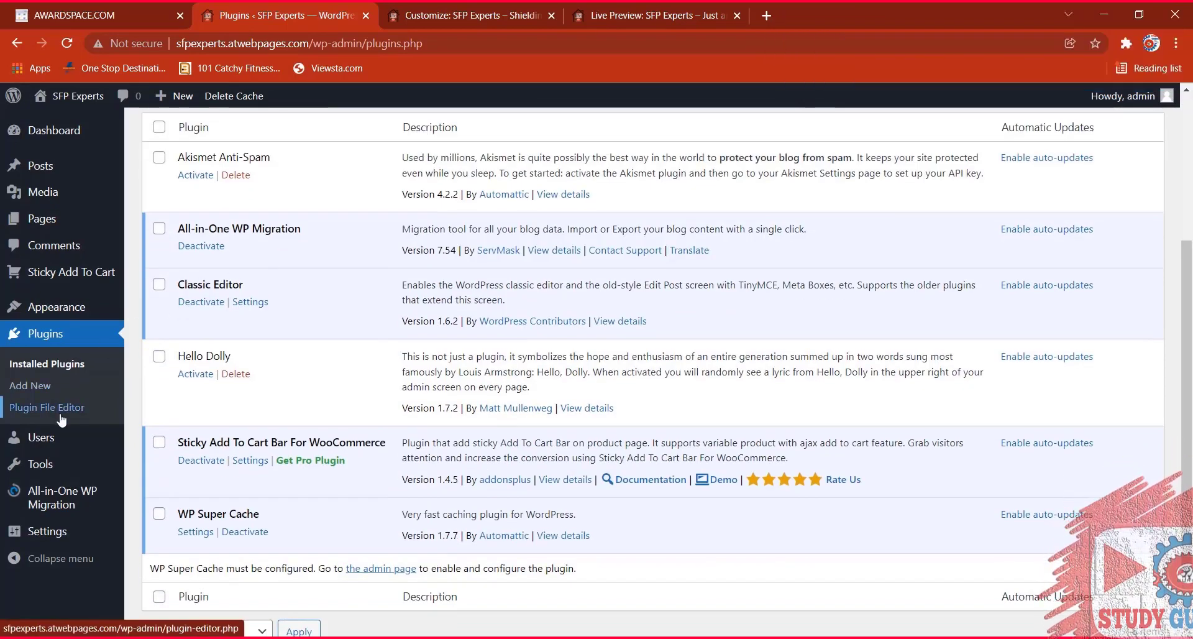
{"action": "left_click", "coordinate": [49, 461]}
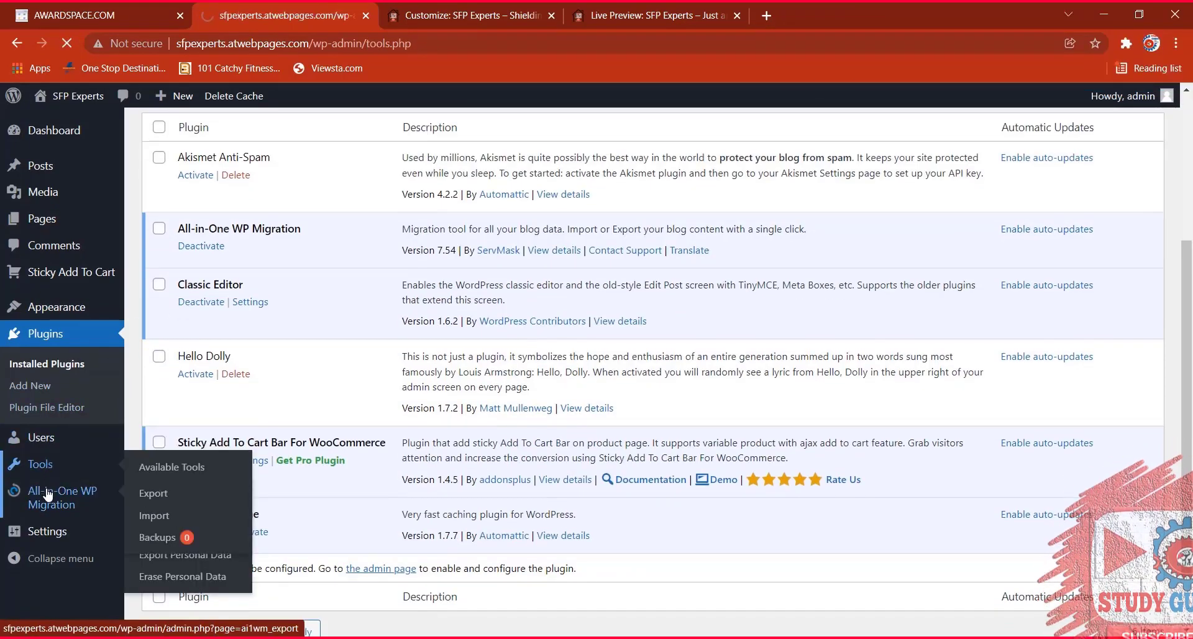
{"action": "scroll", "coordinate": [56, 533], "scroll_direction": "down", "scroll_amount": 1}
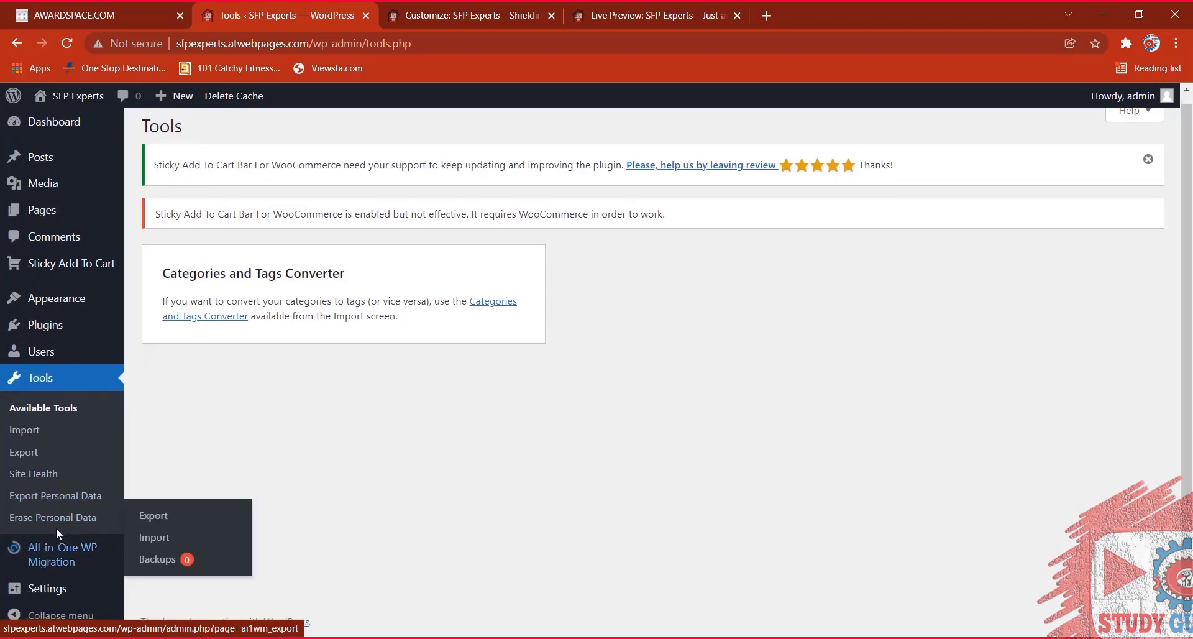
Go to Settings > General, showing site title SFP Experts and tagline 'Shielding From Smoke & Fire'.
{"action": "mouse_move", "coordinate": [38, 593]}
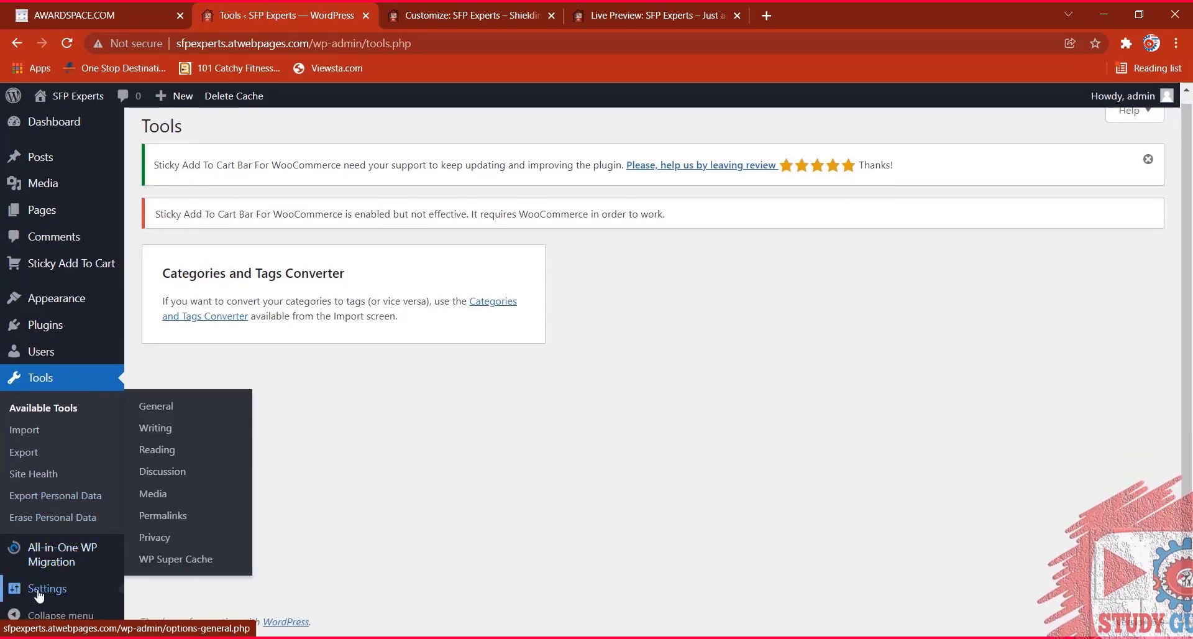
{"action": "left_click", "coordinate": [38, 593]}
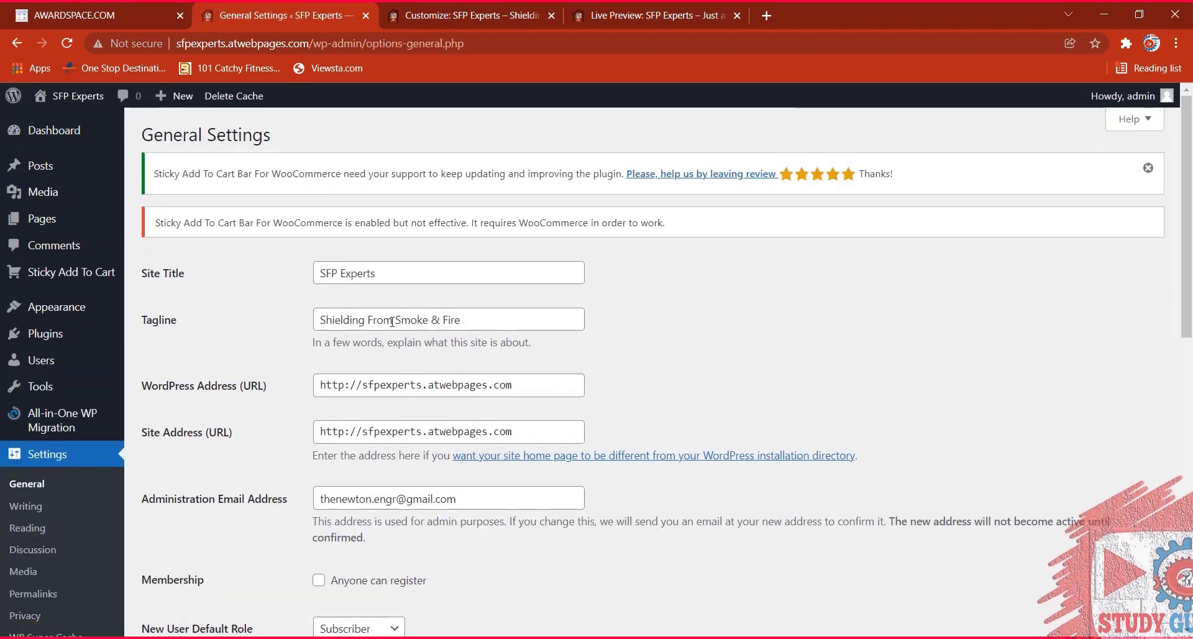
Choose UTC+5 in the Timezone dropdown and save the General Settings.
{"action": "scroll", "coordinate": [445, 336], "scroll_direction": "down", "scroll_amount": 6}
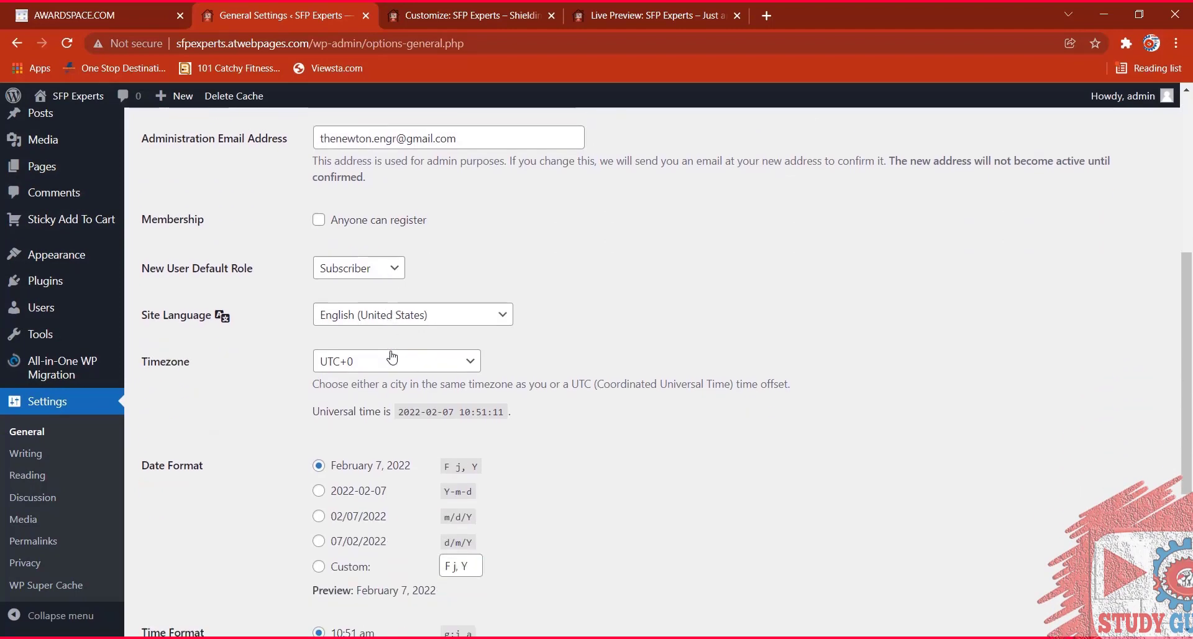
{"action": "scroll", "coordinate": [396, 329], "scroll_direction": "down", "scroll_amount": 4}
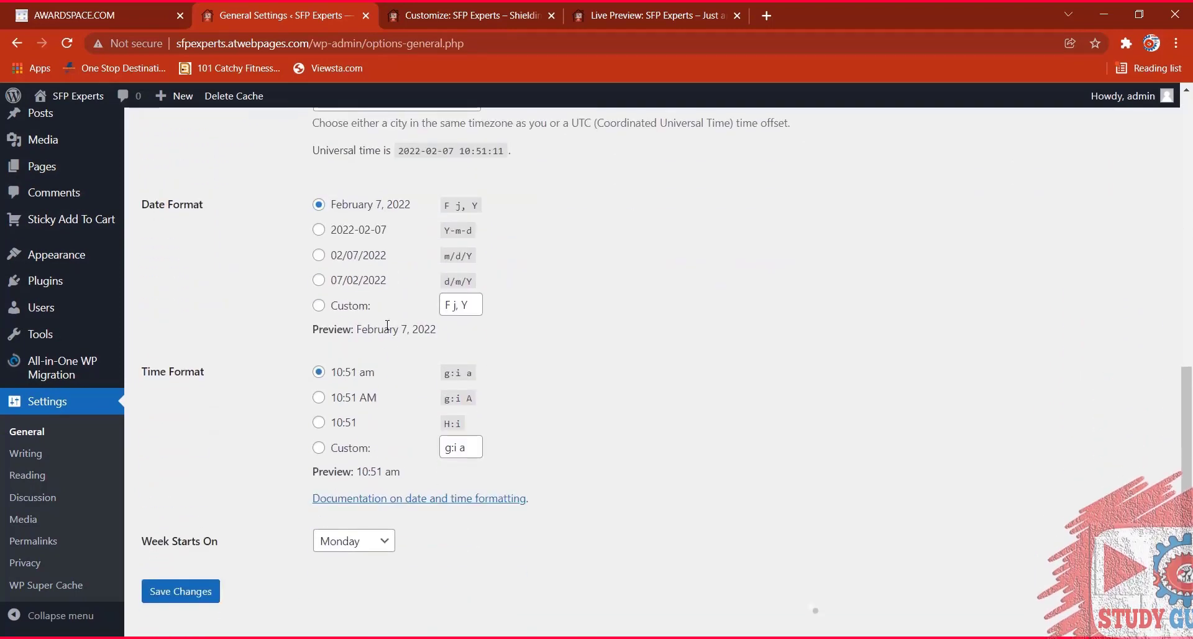
{"action": "scroll", "coordinate": [398, 298], "scroll_direction": "up", "scroll_amount": 5}
{"action": "left_click", "coordinate": [405, 262]}
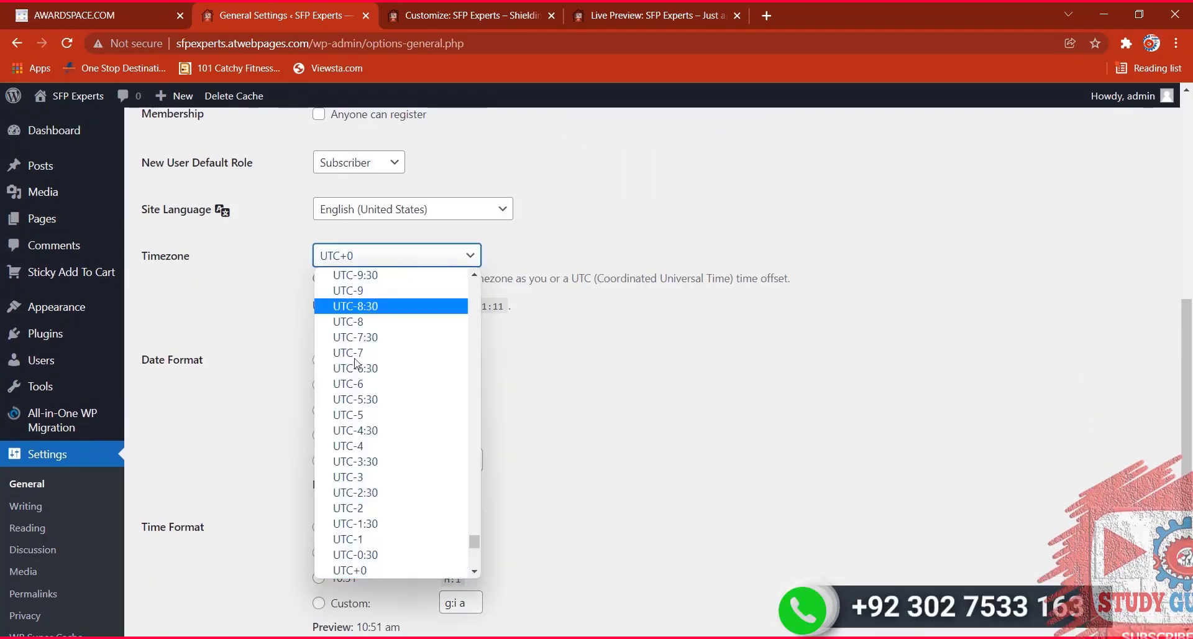
{"action": "scroll", "coordinate": [359, 459], "scroll_direction": "down", "scroll_amount": 8}
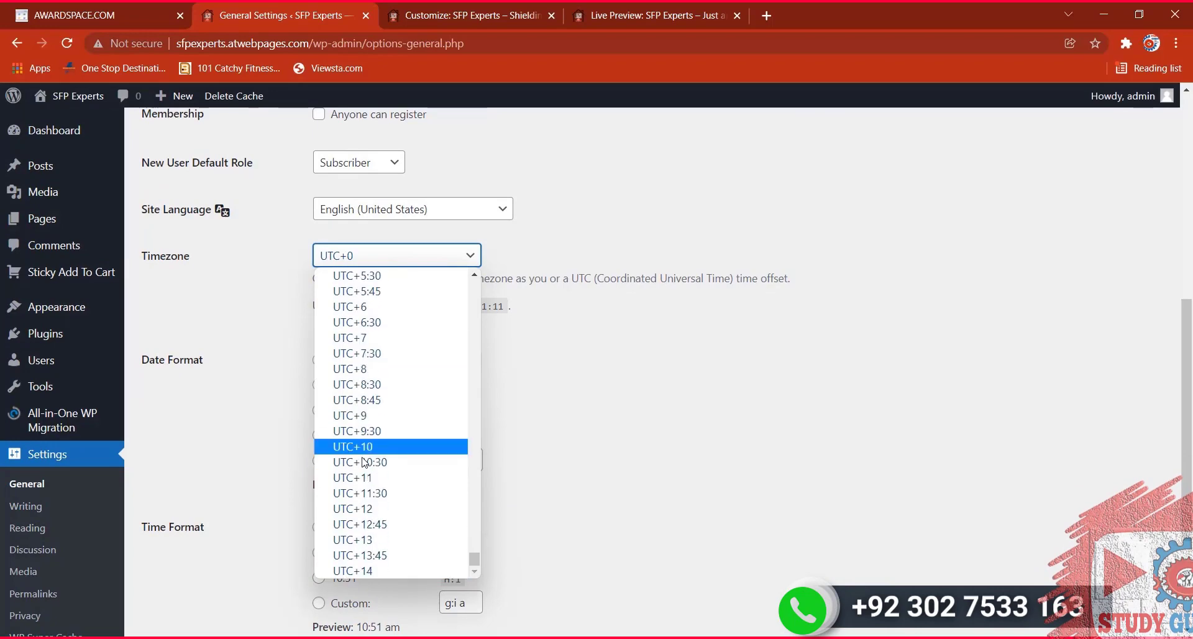
{"action": "scroll", "coordinate": [374, 399], "scroll_direction": "up", "scroll_amount": 3}
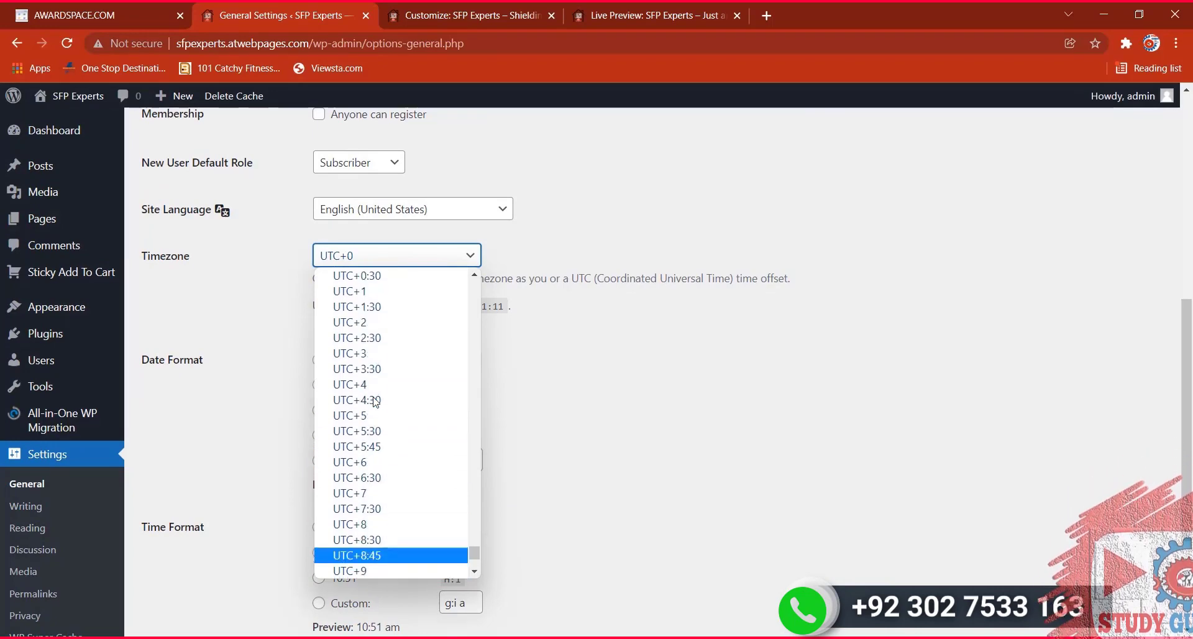
{"action": "left_click", "coordinate": [375, 415]}
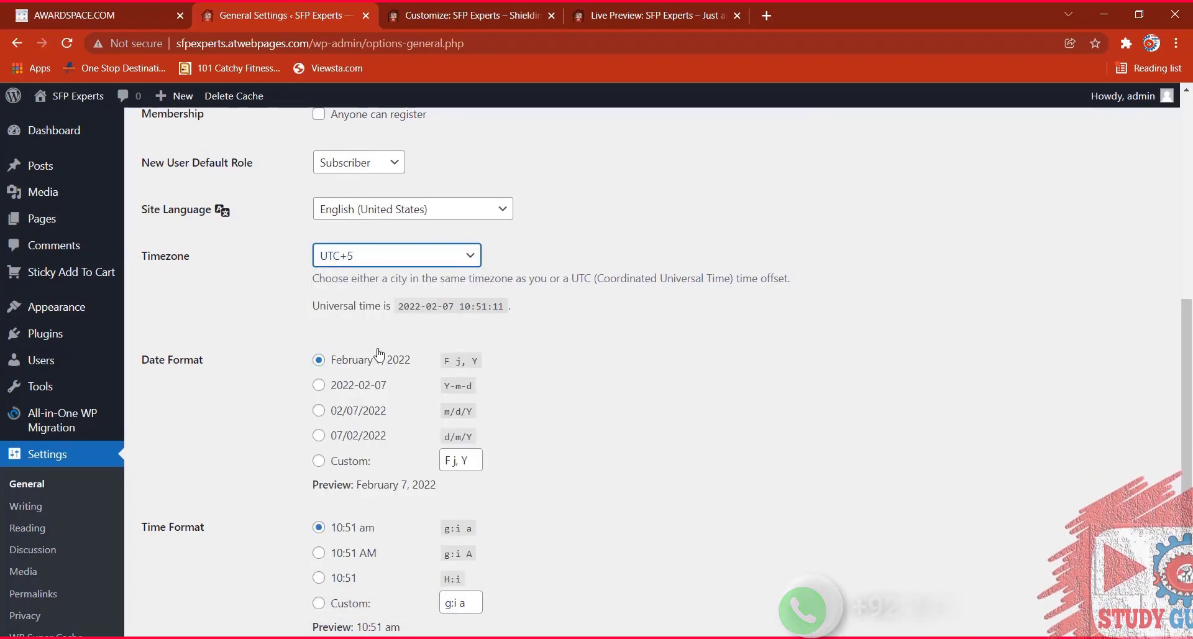
{"action": "scroll", "coordinate": [596, 419], "scroll_direction": "down", "scroll_amount": 3}
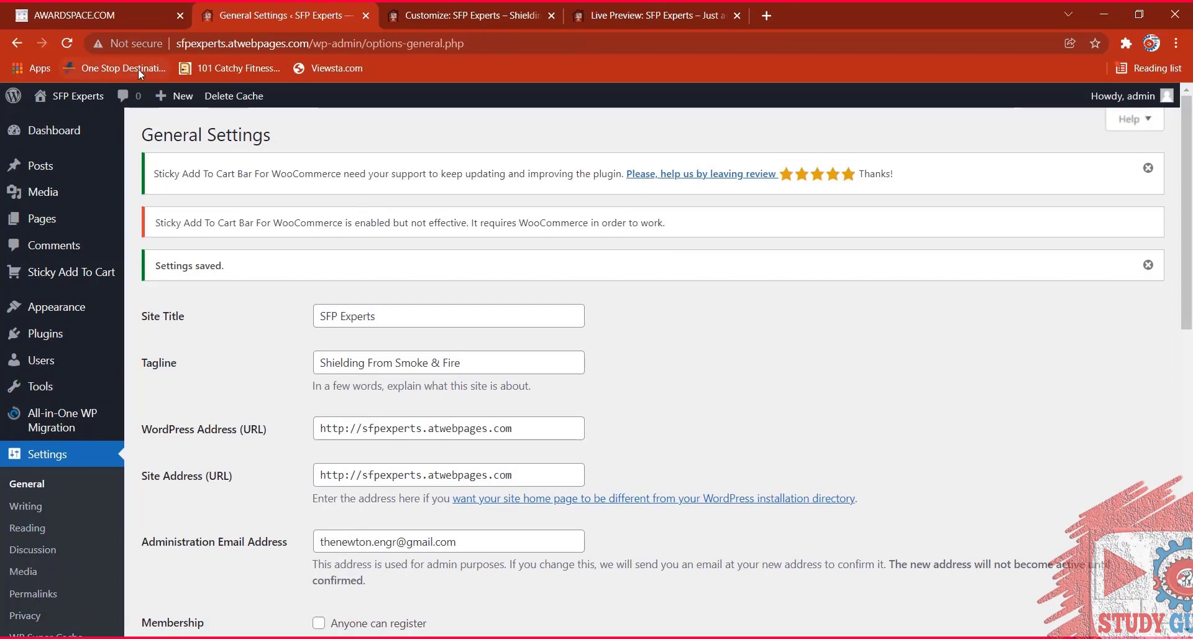
{"action": "left_click", "coordinate": [106, 19]}
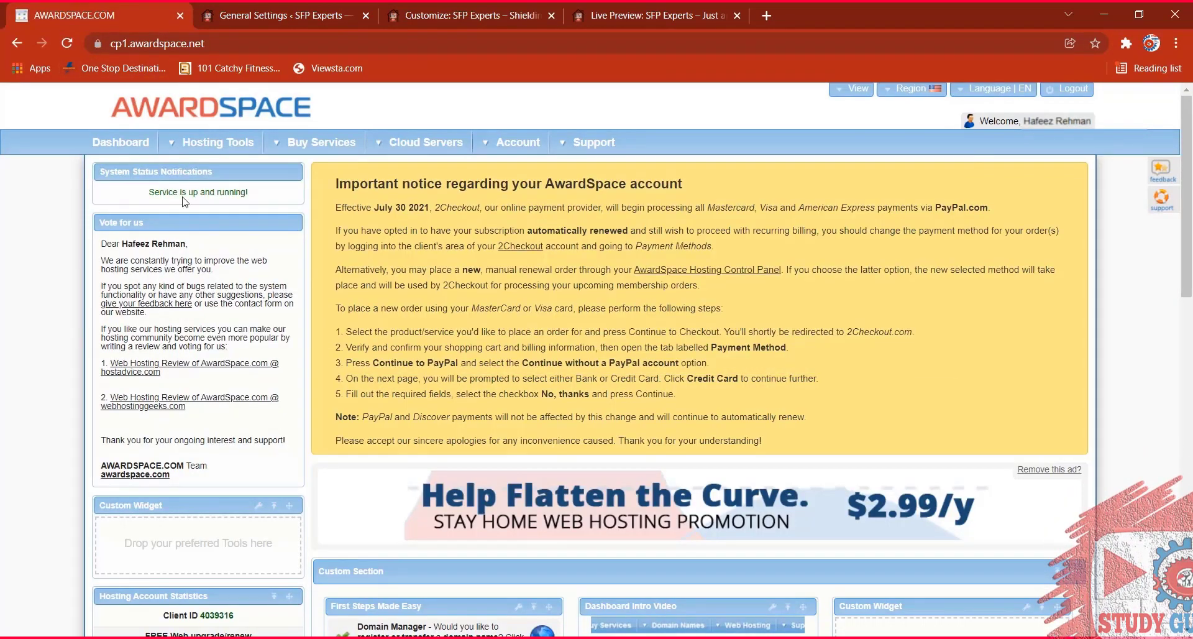
View AwardSpace's Hosting Tools > Domain Manager page, then return to WordPress General Settings.
{"action": "mouse_move", "coordinate": [200, 150]}
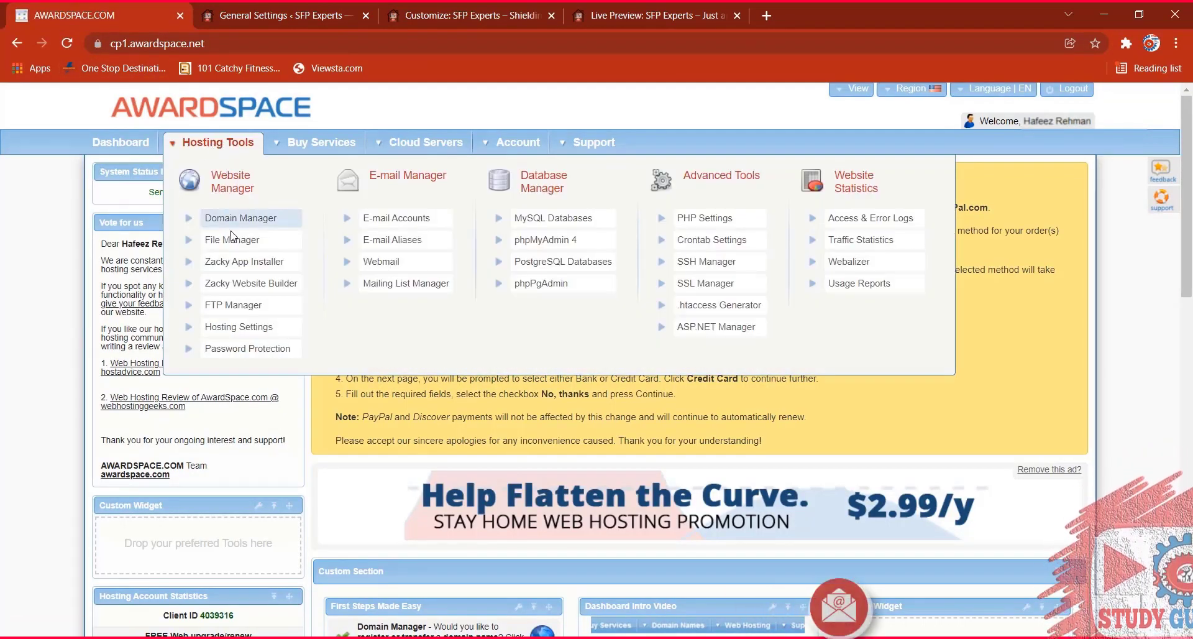
{"action": "left_click", "coordinate": [245, 219]}
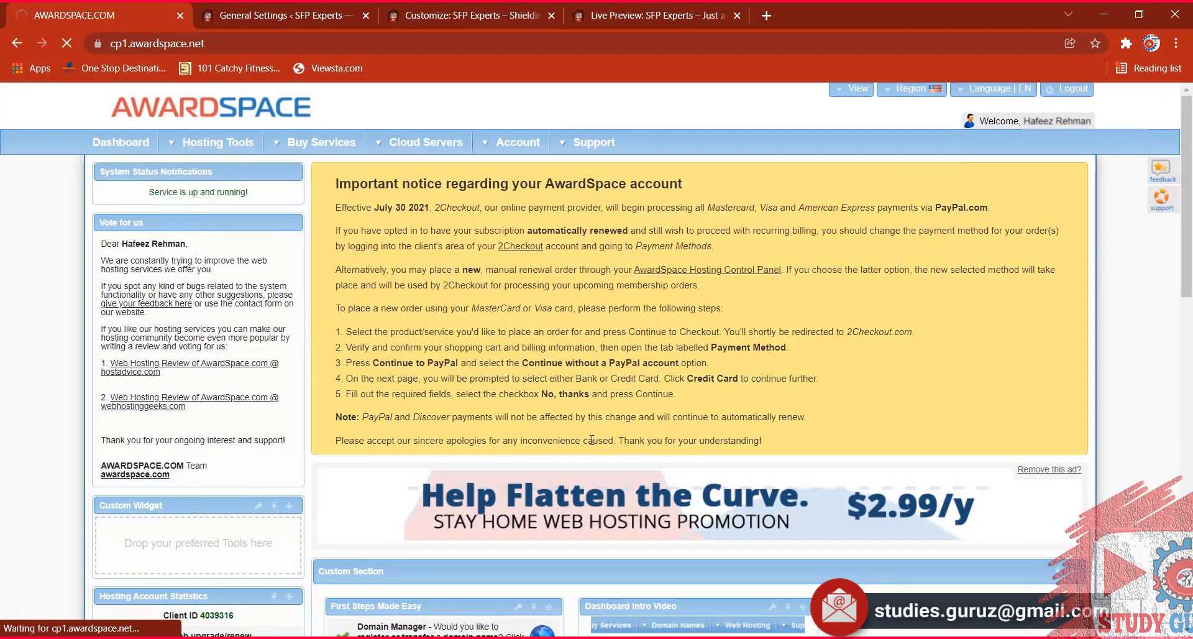
{"action": "scroll", "coordinate": [394, 403], "scroll_direction": "down", "scroll_amount": 10}
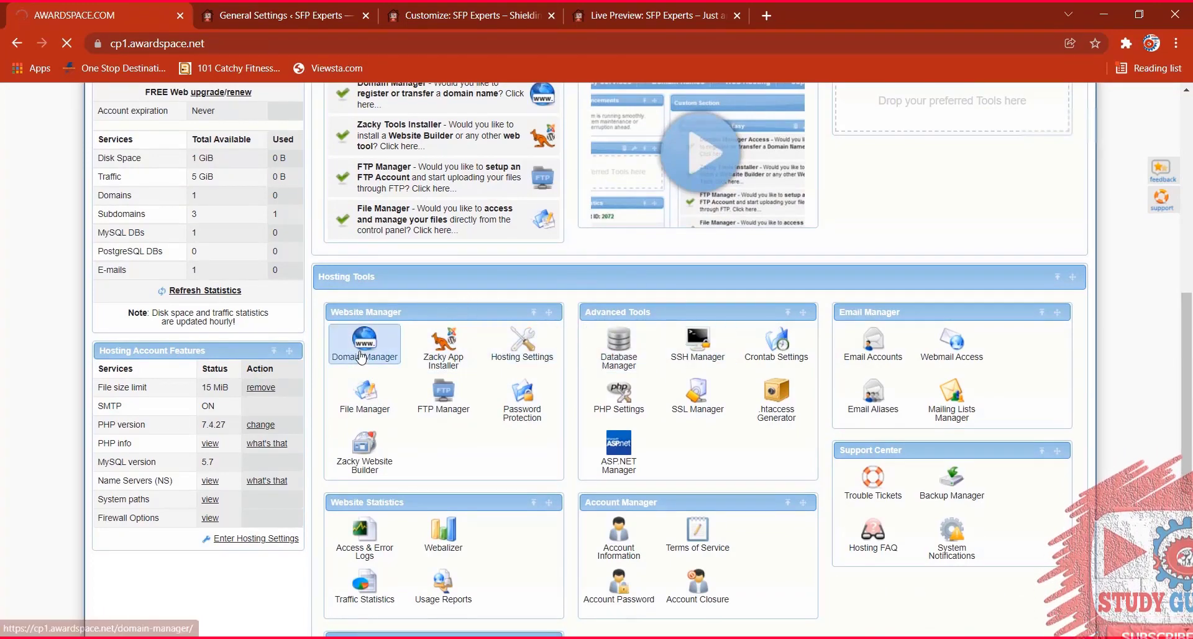
{"action": "scroll", "coordinate": [382, 329], "scroll_direction": "up", "scroll_amount": 3}
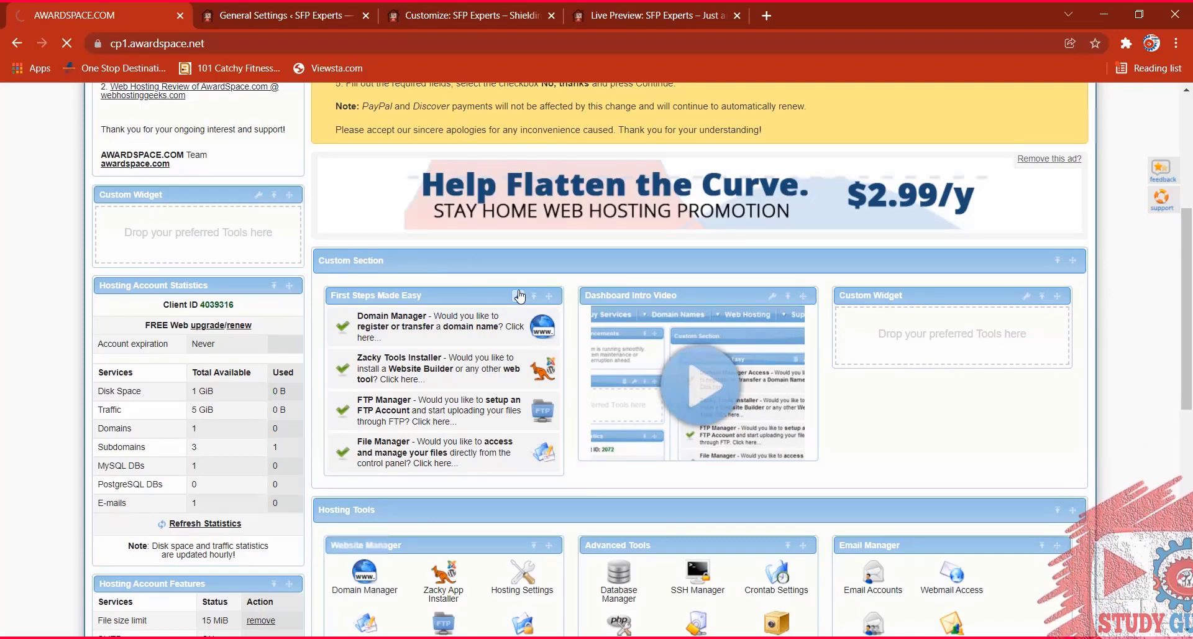
{"action": "scroll", "coordinate": [521, 296], "scroll_direction": "down", "scroll_amount": 4}
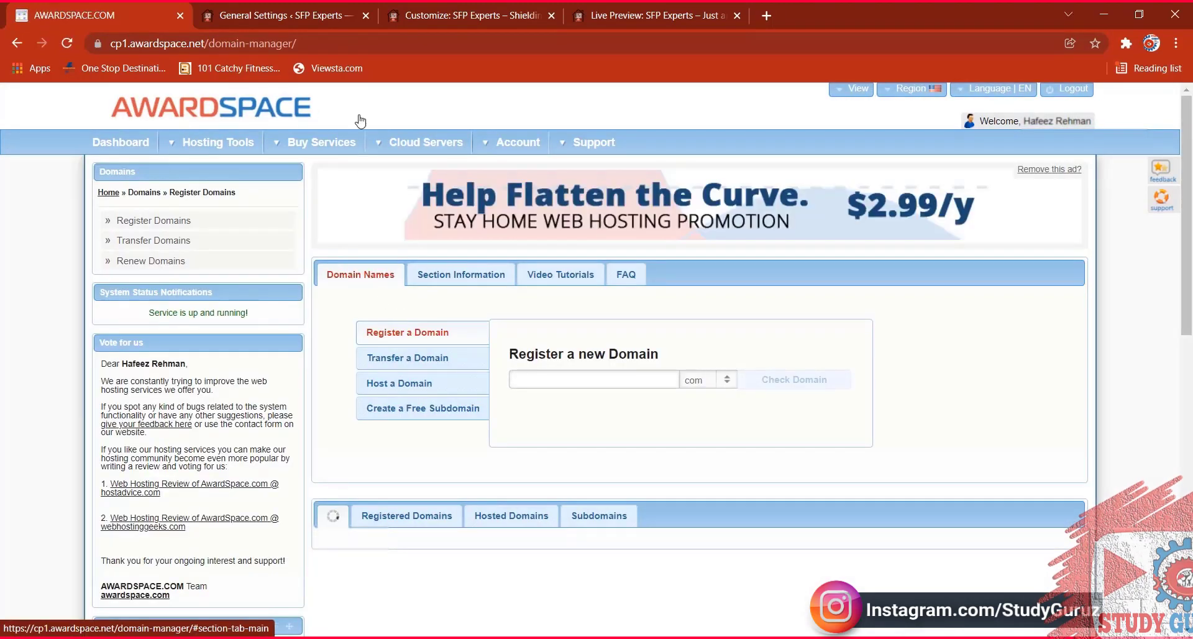
{"action": "left_click", "coordinate": [317, 9]}
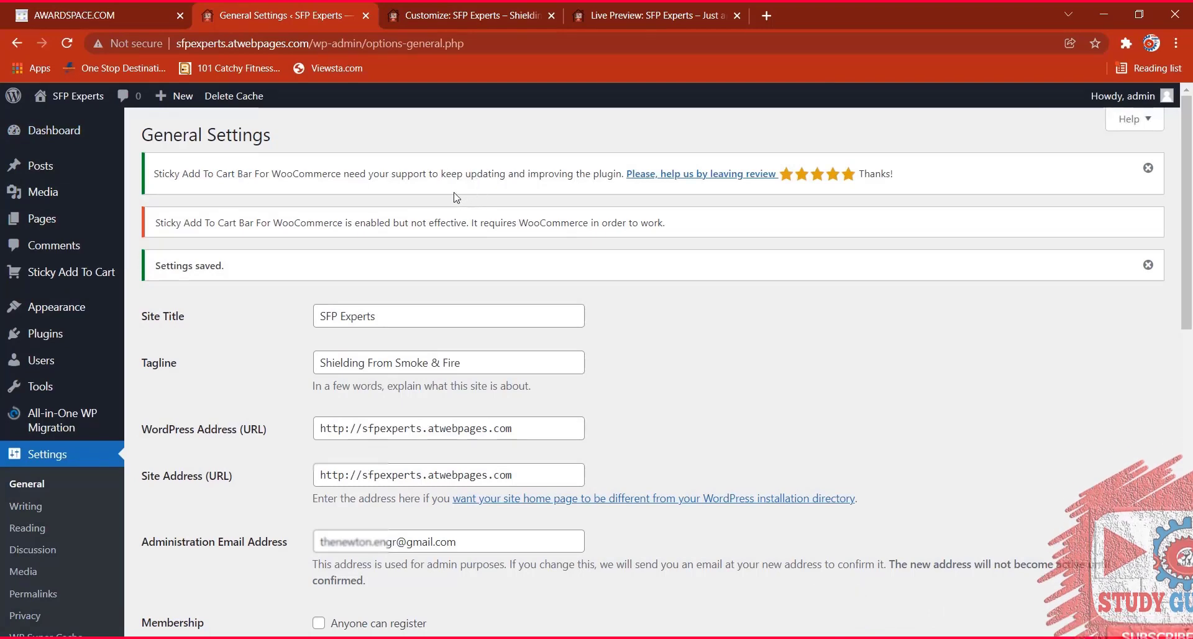
{"action": "scroll", "coordinate": [481, 261], "scroll_direction": "down", "scroll_amount": 1}
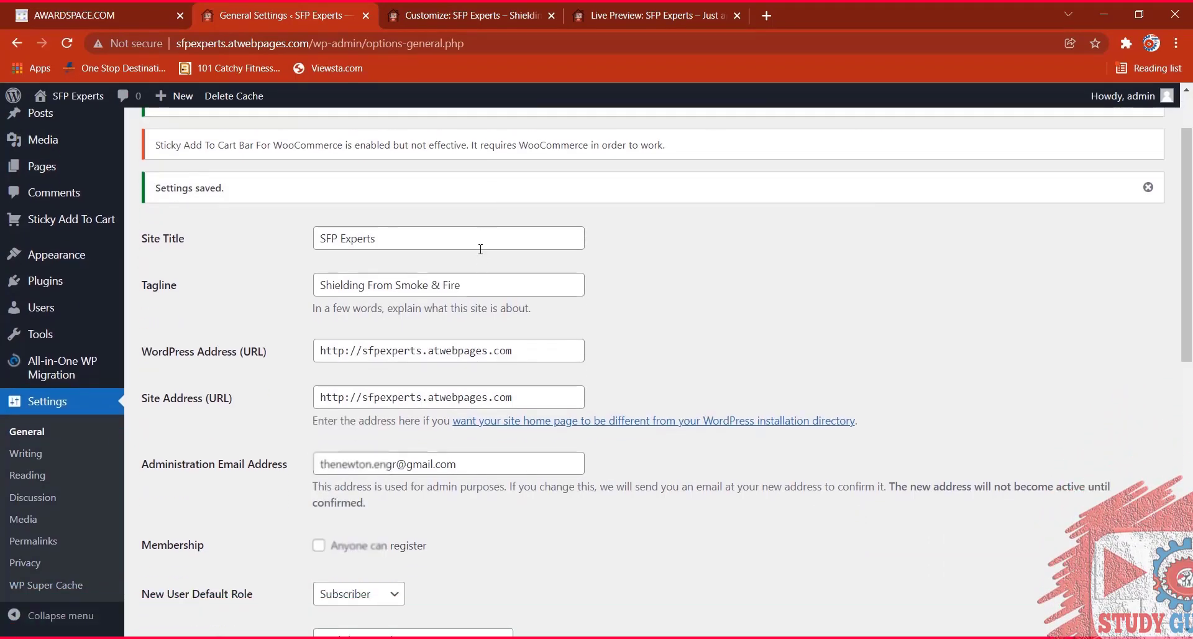
{"action": "scroll", "coordinate": [480, 249], "scroll_direction": "up", "scroll_amount": 1}
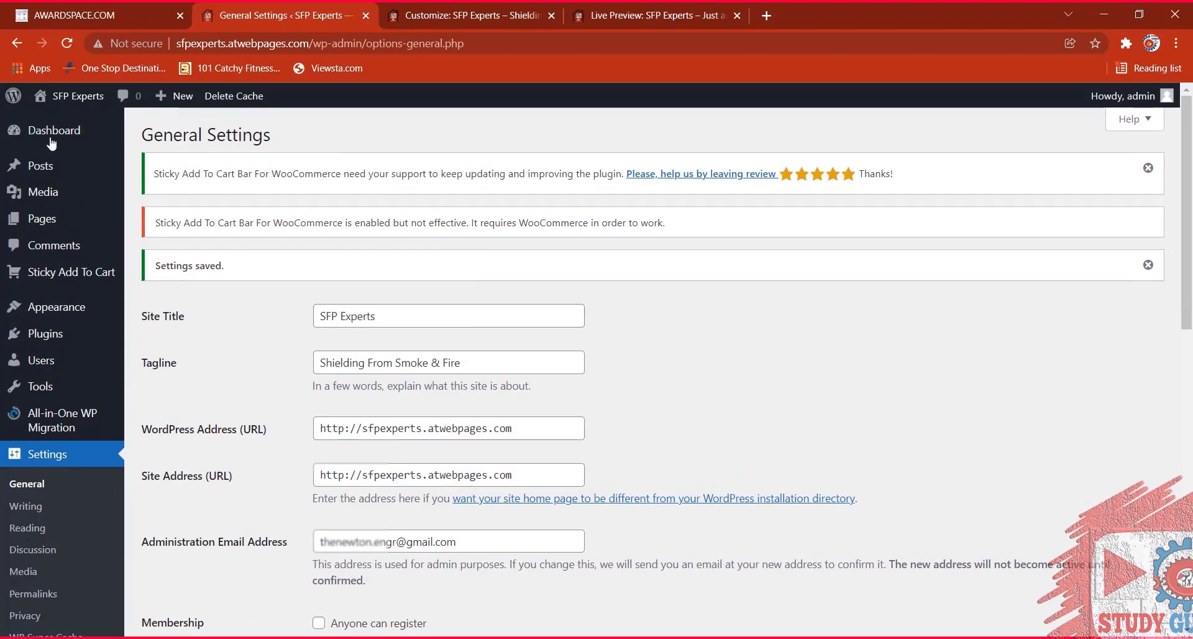
{"action": "mouse_move", "coordinate": [52, 338]}
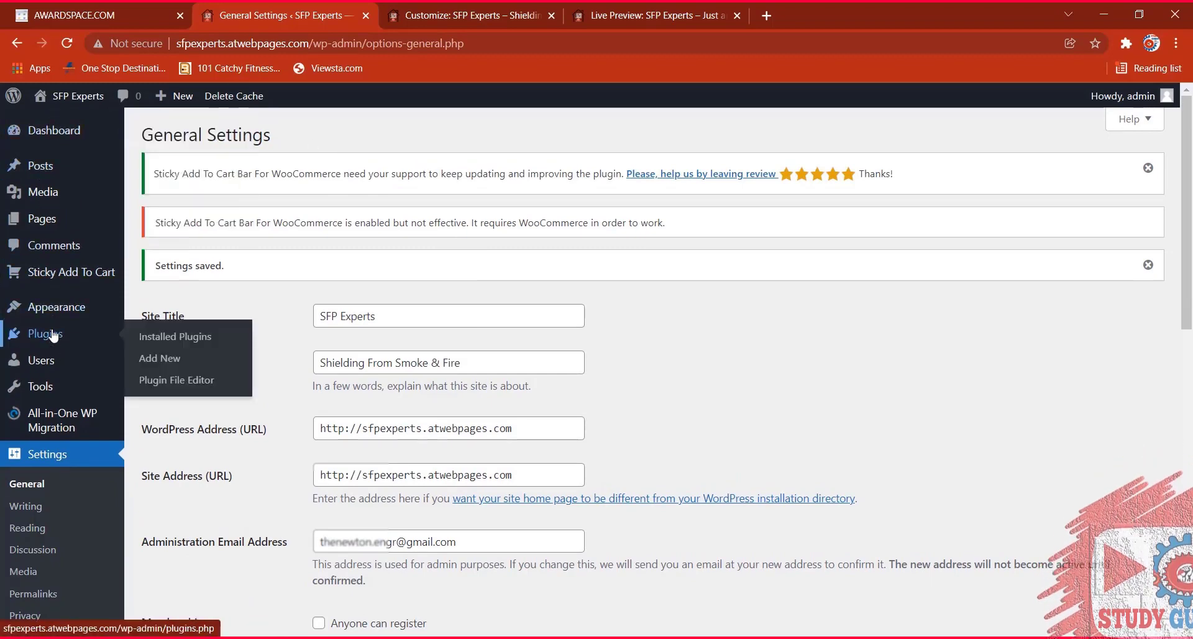